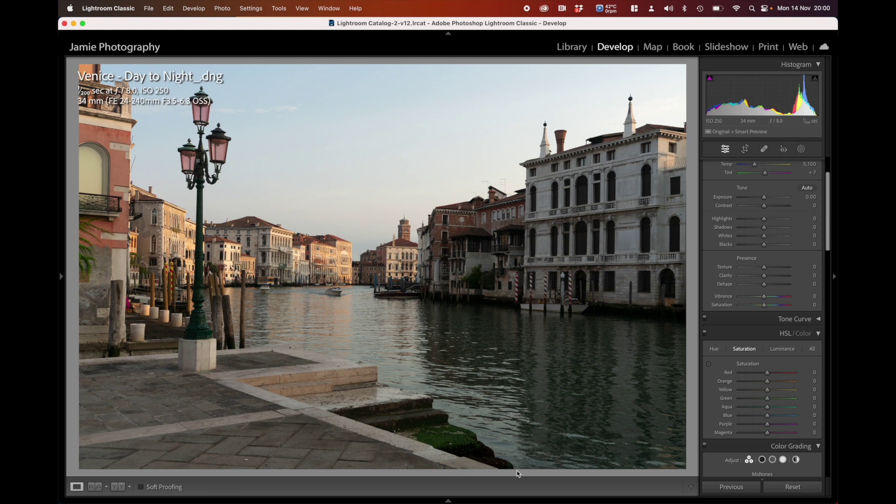
Apply a Guided Upright correction with two vertical guides, along the white palace's facade and the pink building's outer edge.
scroll(787, 340, "up", 4)
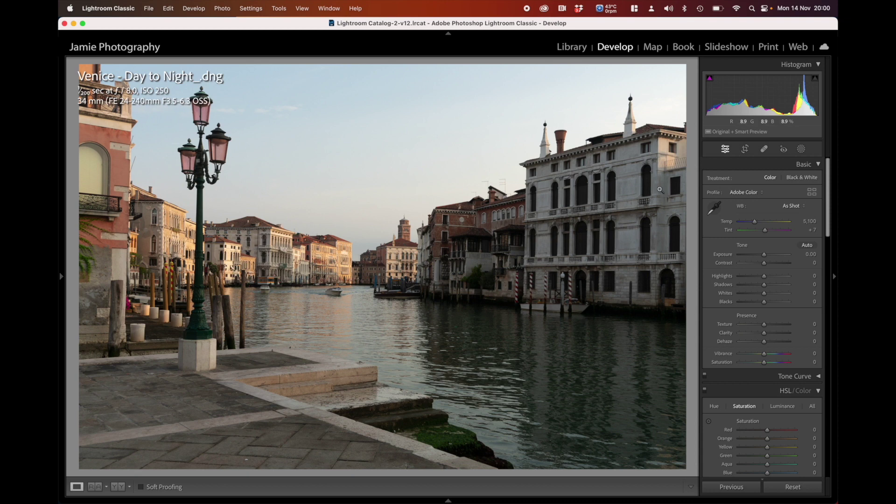
scroll(771, 278, "down", 15)
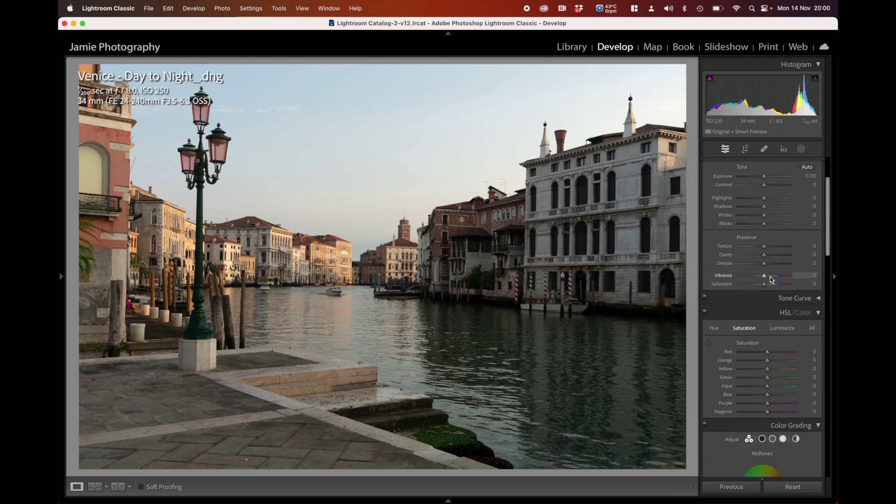
scroll(771, 279, "down", 8)
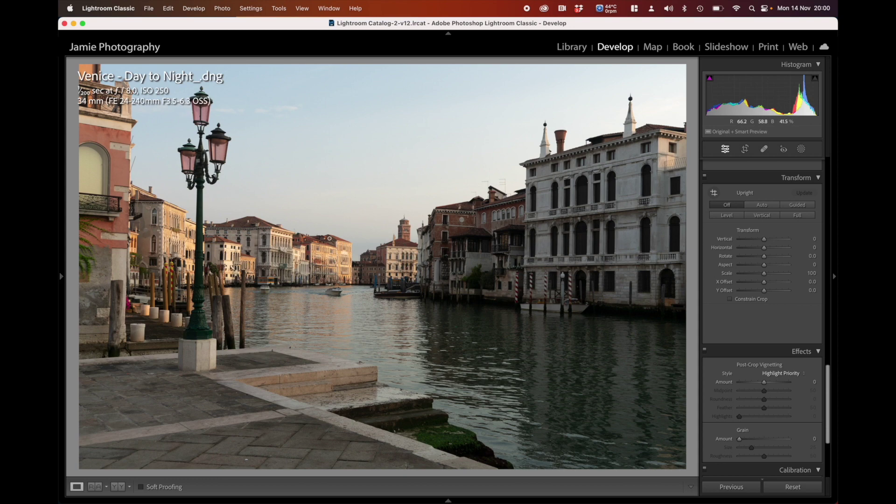
left_click(798, 205)
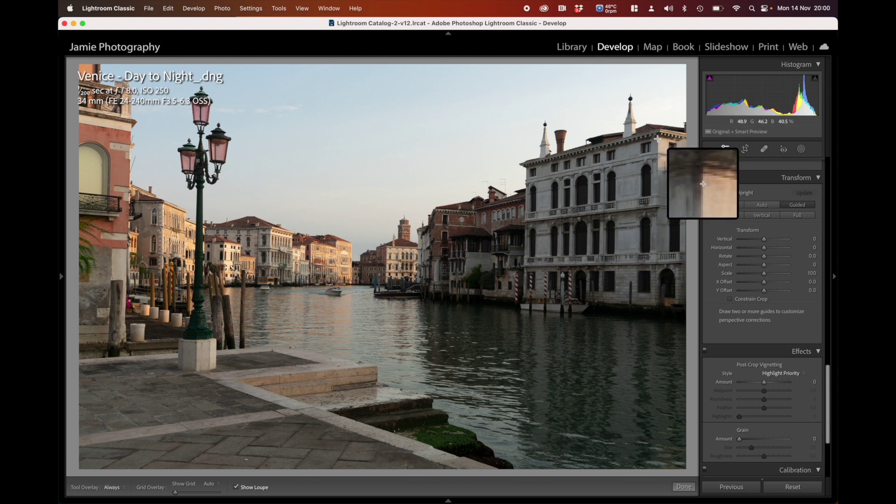
left_click_drag(658, 139, 658, 303)
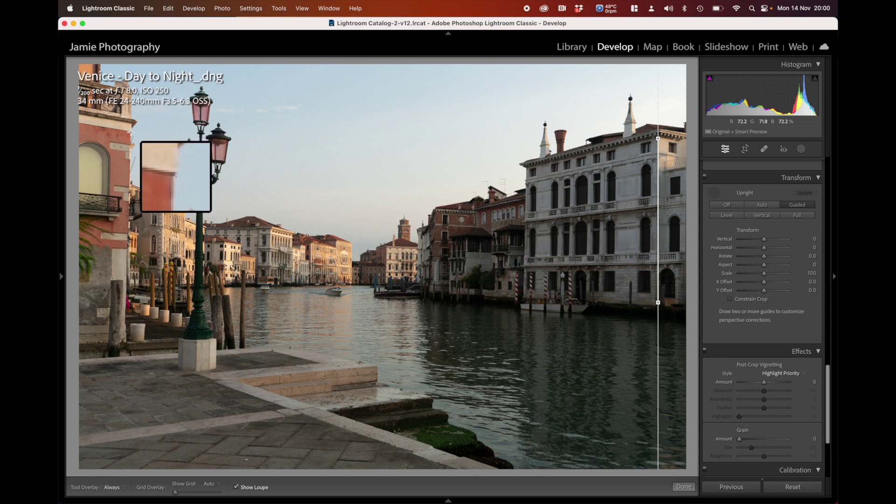
left_click_drag(130, 132, 127, 248)
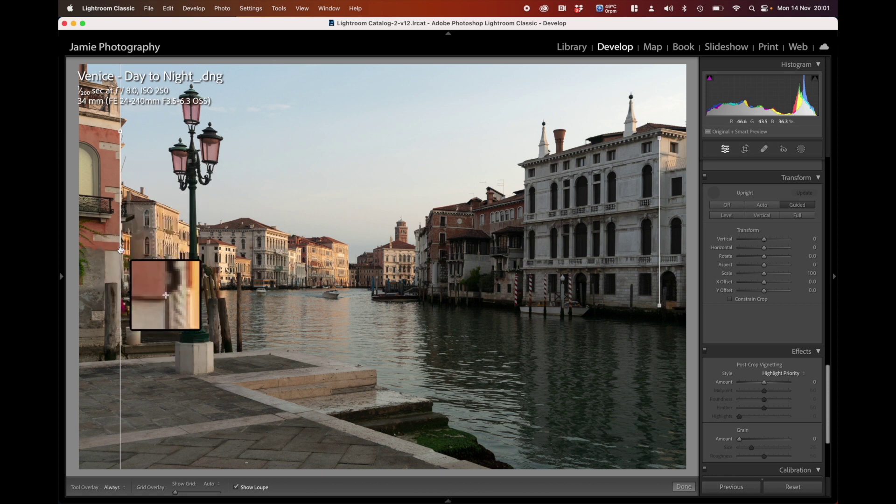
left_click_drag(120, 250, 130, 251)
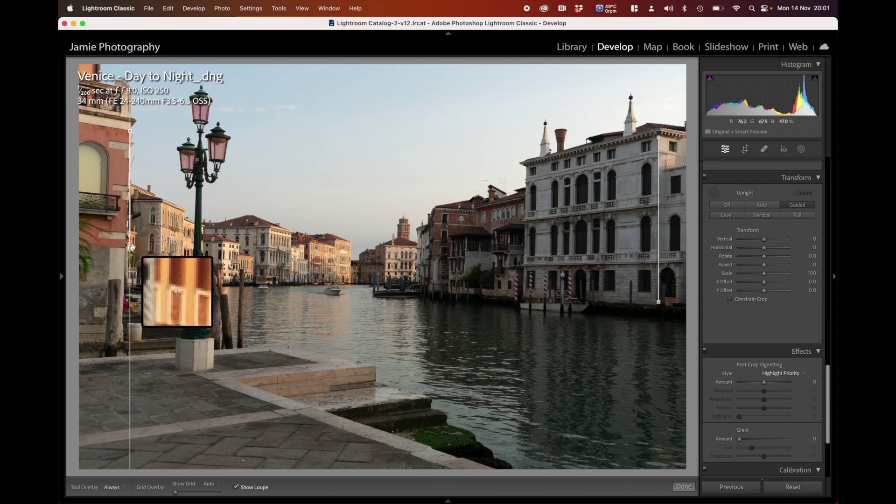
left_click_drag(130, 248, 132, 248)
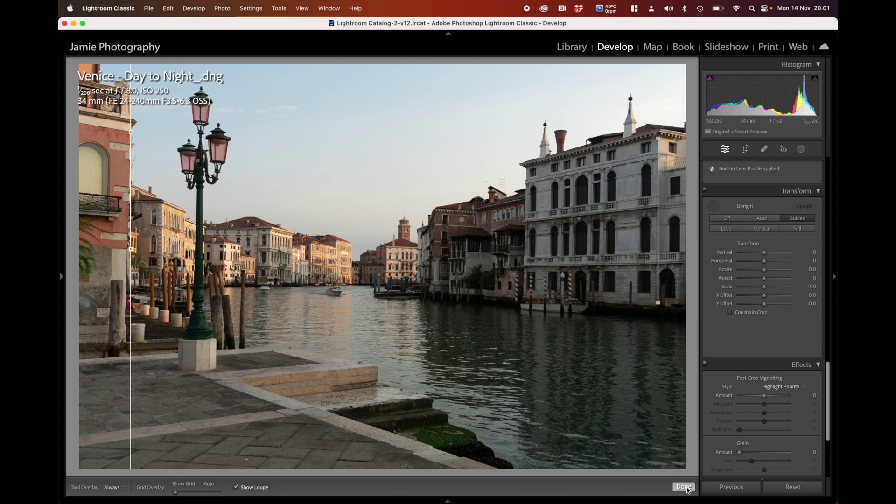
Crop the photo to trim both sides and the lower foreground, and apply the crop.
left_click(746, 150)
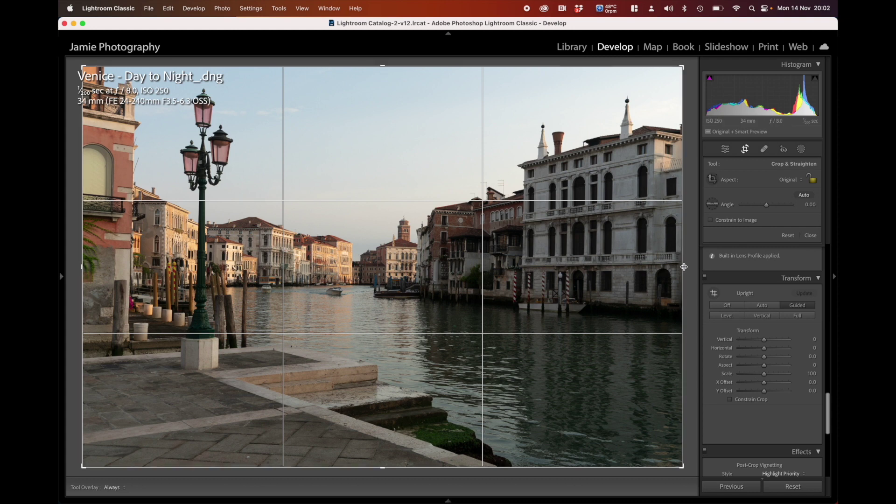
left_click_drag(684, 266, 670, 271)
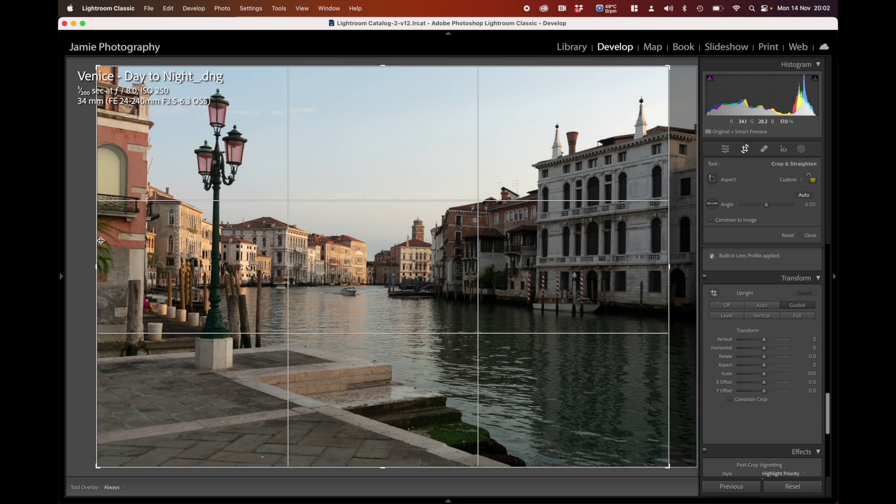
left_click_drag(97, 264, 106, 264)
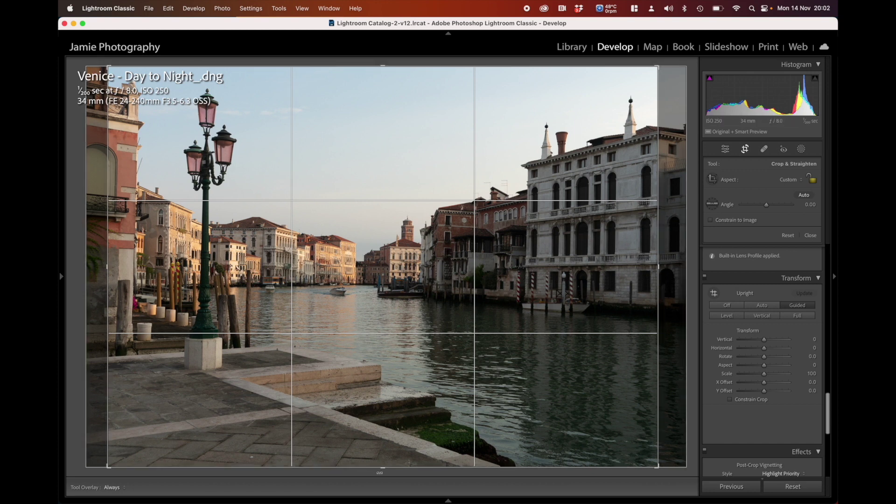
left_click_drag(379, 473, 386, 453)
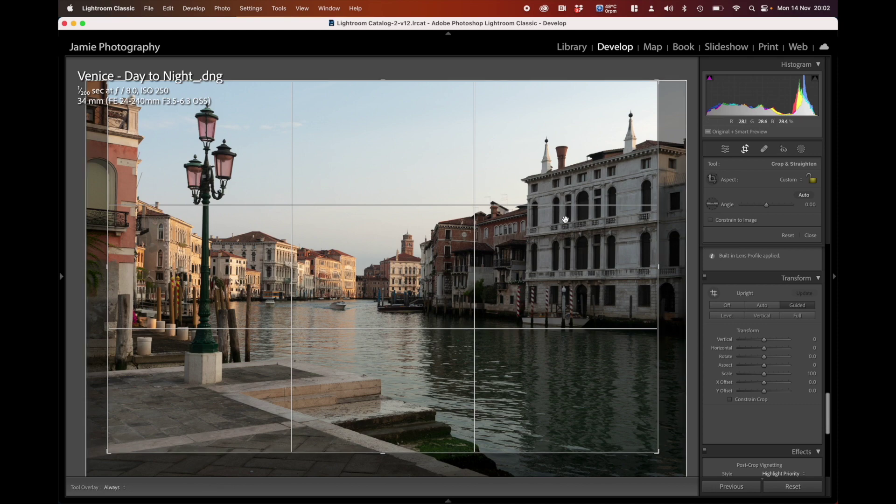
key("Return")
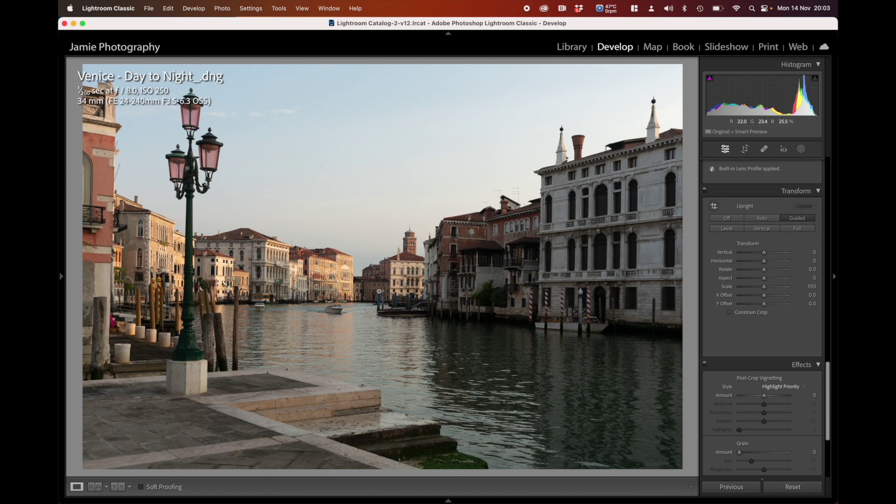
Open the cropped photo in Adobe Photoshop 2023 for editing.
right_click(380, 292)
mouse_move(409, 294)
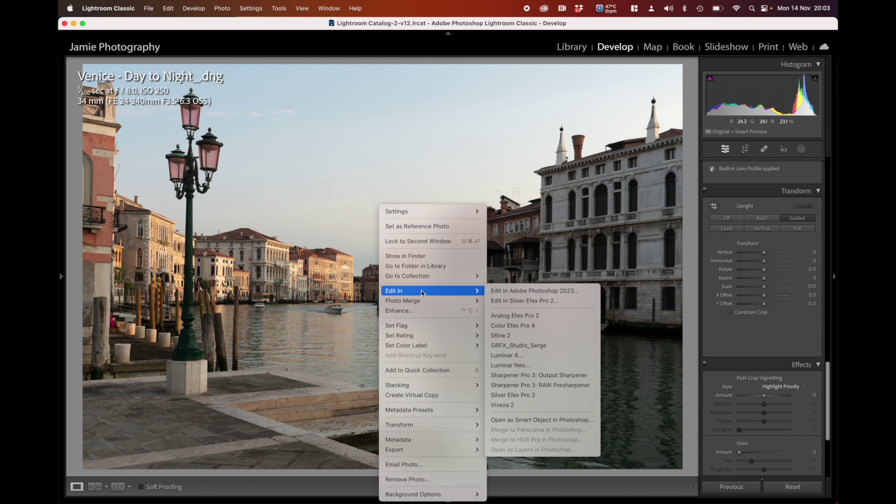
left_click(534, 292)
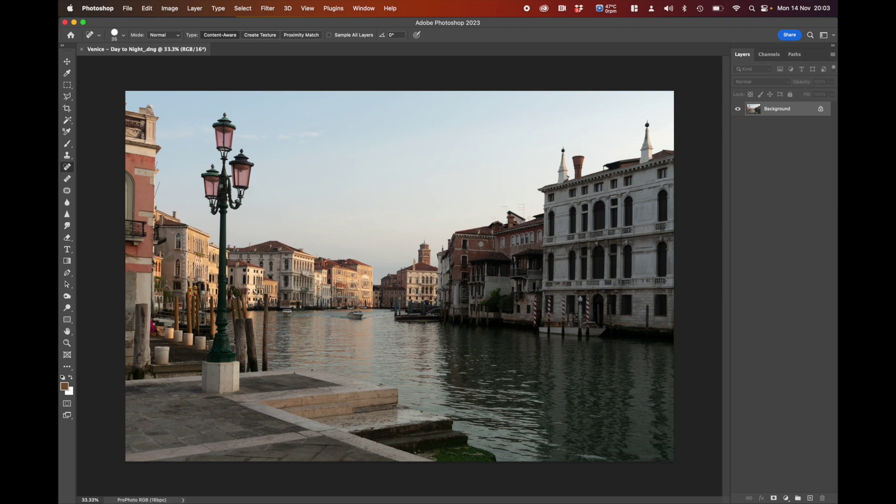
Heal away the vertical mast of the three-armed rooftop antenna above the satellite dish, using a size 15 spot healing brush.
scroll(529, 217, "up", 5)
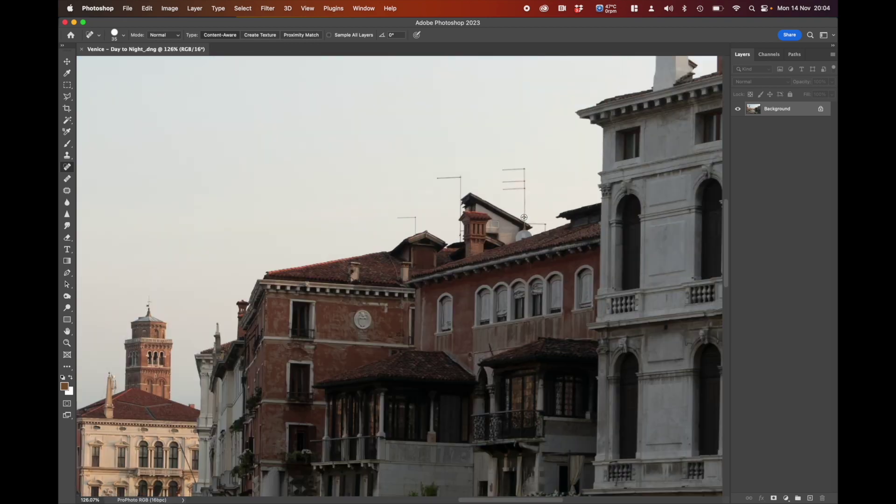
scroll(524, 218, "up", 4)
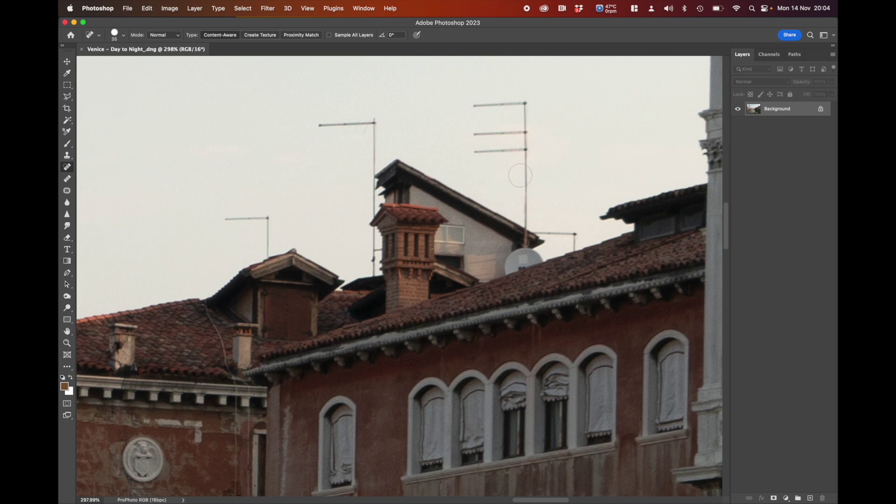
key("bracketleft")
key("bracketleft")
left_click(527, 224)
left_click(525, 99, "shift")
scroll(547, 109, "right", 1)
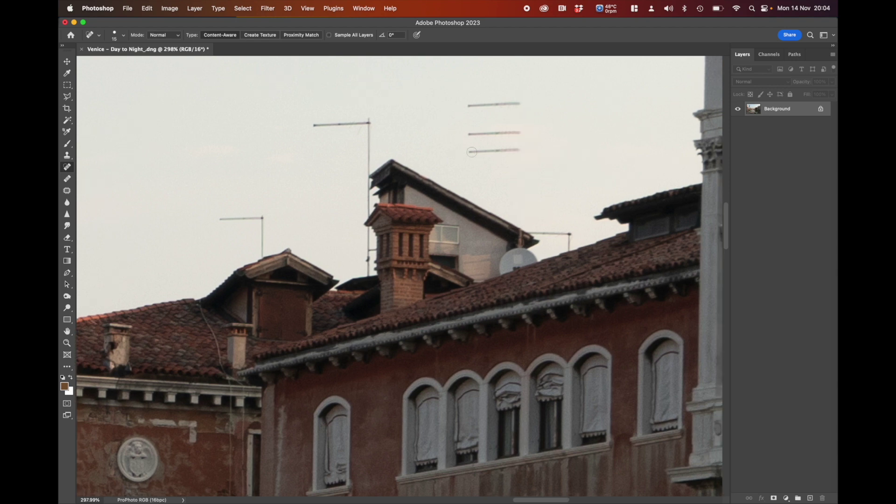
Remove the three horizontal antenna arms left in the sky with straight healing strokes.
left_click(472, 153)
left_click(523, 150, "shift")
left_click(466, 134)
left_click(521, 132, "shift")
left_click(467, 105)
left_click(521, 103, "shift")
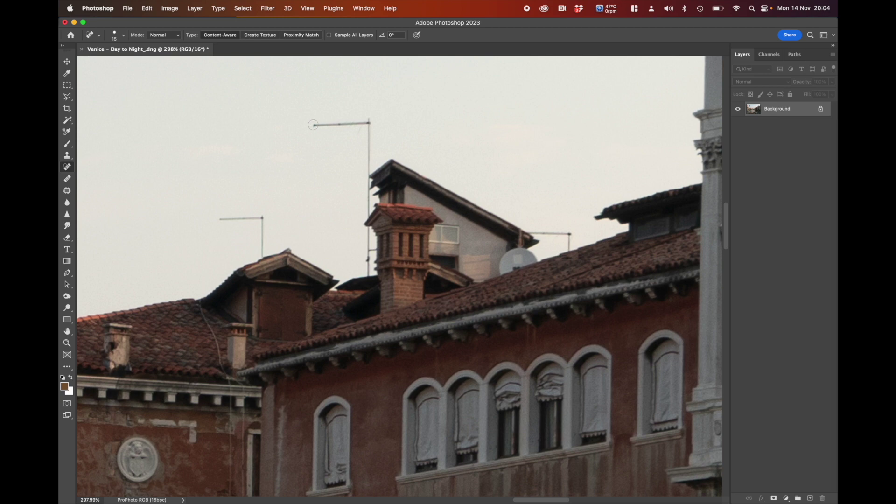
Heal away the tall antenna beside the brick chimney, clean up the gable's edge, and use brush size 10 for the lower mast.
left_click(370, 122, "shift")
left_click(368, 171, "shift")
key("super+z")
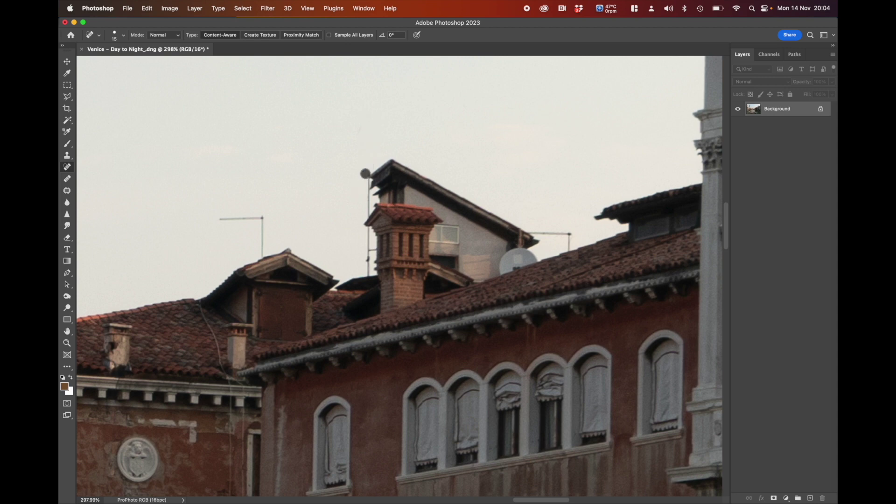
left_click_drag(365, 177, 368, 215)
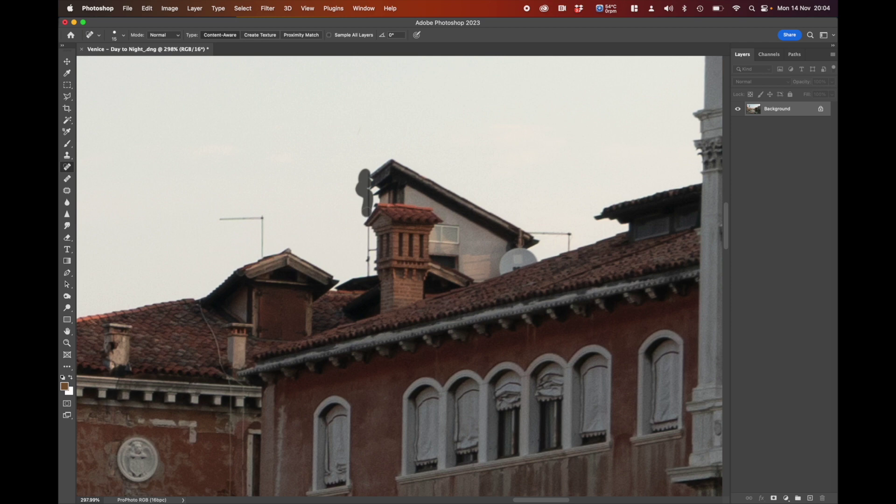
left_click(368, 182)
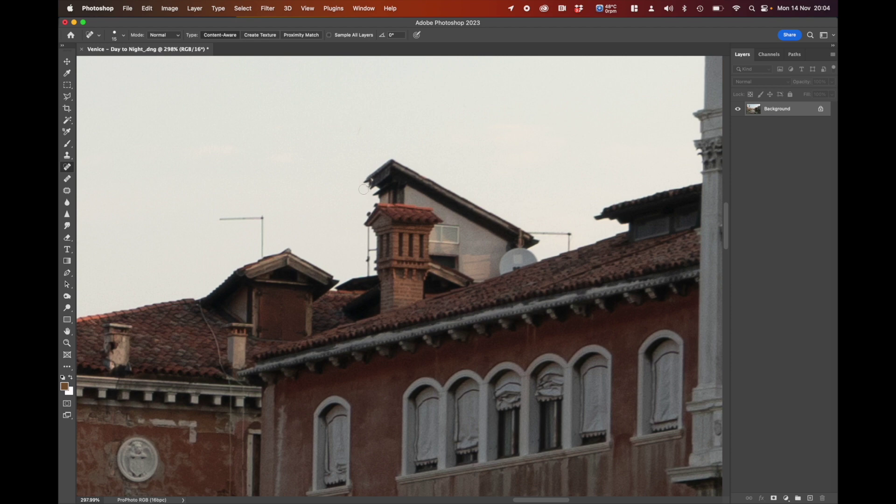
left_click(366, 183)
left_click(367, 183)
key("bracketleft")
left_click_drag(368, 276, 368, 229)
Remove the small antenna above the dormer roof and the one beside the satellite dish.
left_click_drag(219, 218, 261, 218)
left_click_drag(261, 255, 263, 218)
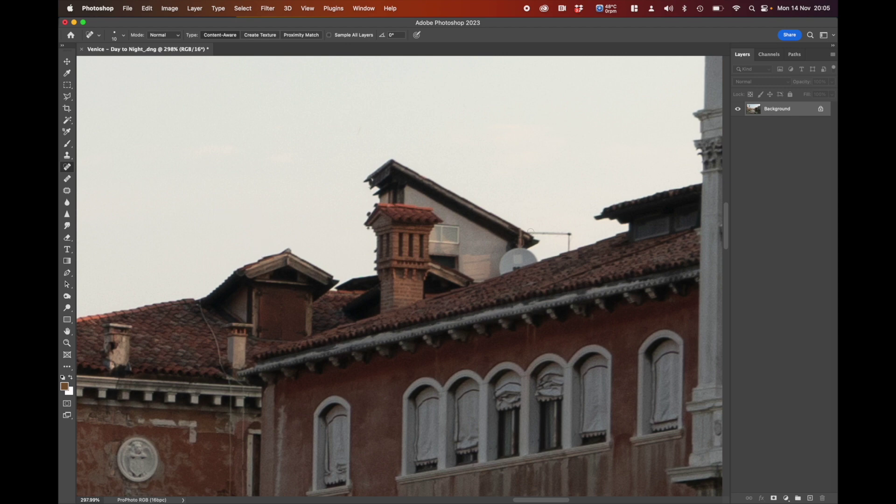
mouse_move(571, 234)
left_mouse_down()
mouse_move(532, 233)
mouse_move(569, 236)
left_mouse_up()
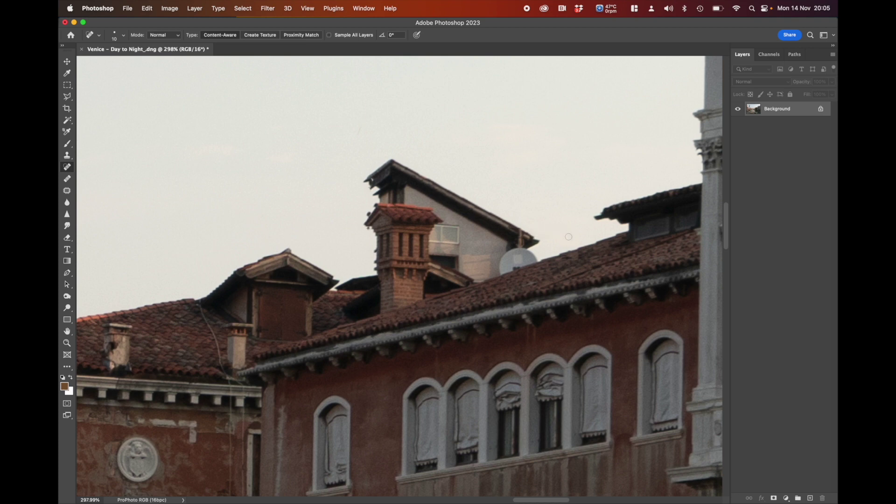
left_click(521, 233)
Heal away the short dark pole on the red building's wall beside the tiled balcony roof.
left_click_drag(296, 342, 500, 208)
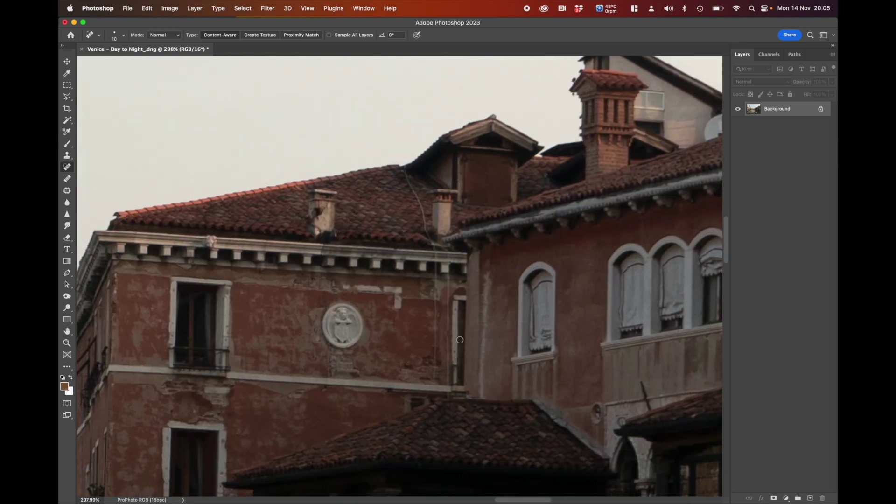
left_click_drag(580, 329, 319, 154)
left_click_drag(393, 218, 402, 244)
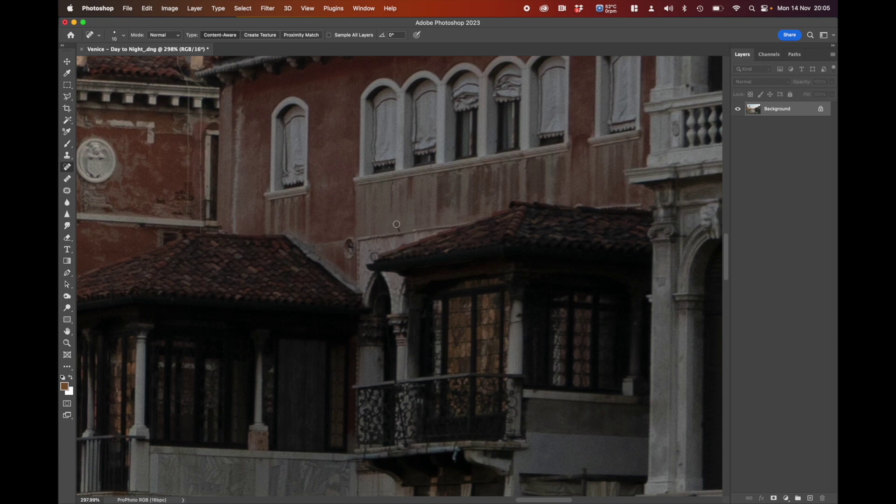
Heal away the telecom antenna mast standing beside the stone obelisk on the palace roof.
left_click_drag(316, 287, 563, 135)
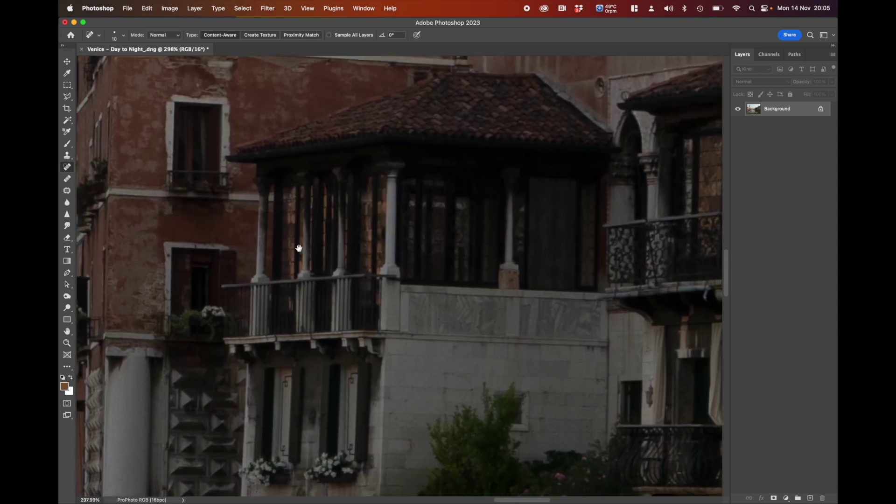
left_click_drag(257, 275, 516, 153)
left_click_drag(250, 271, 533, 199)
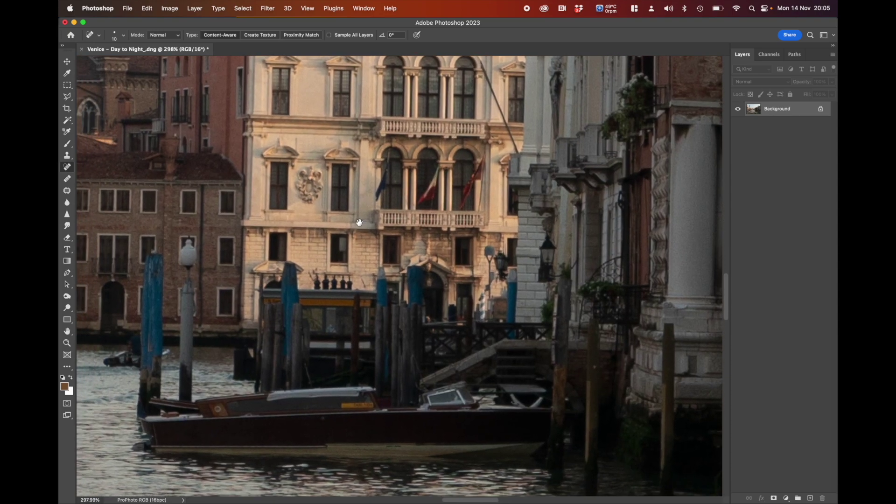
left_click_drag(423, 215, 416, 355)
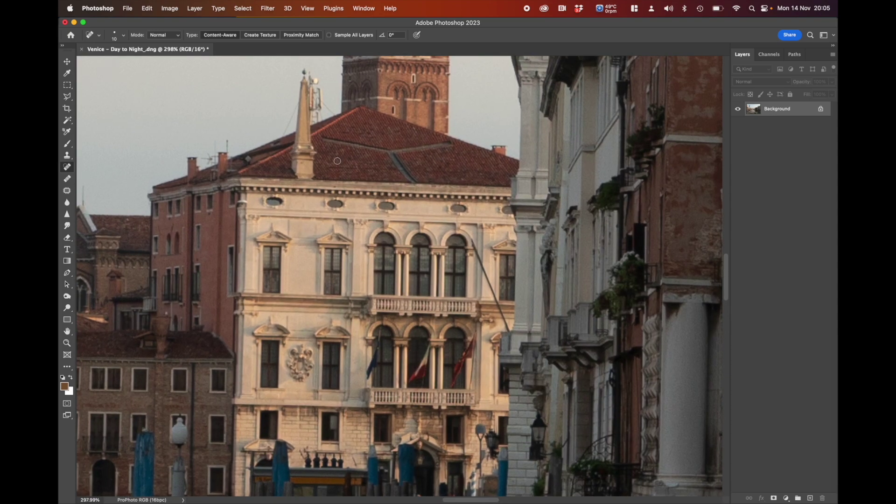
left_click_drag(326, 134, 432, 326)
left_click_drag(313, 346, 341, 197)
left_click_drag(440, 183, 382, 221)
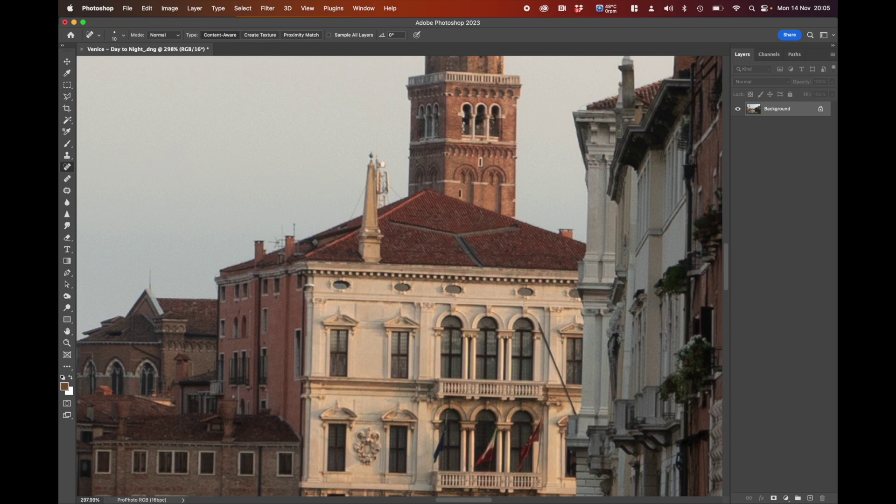
scroll(385, 189, "up", 3)
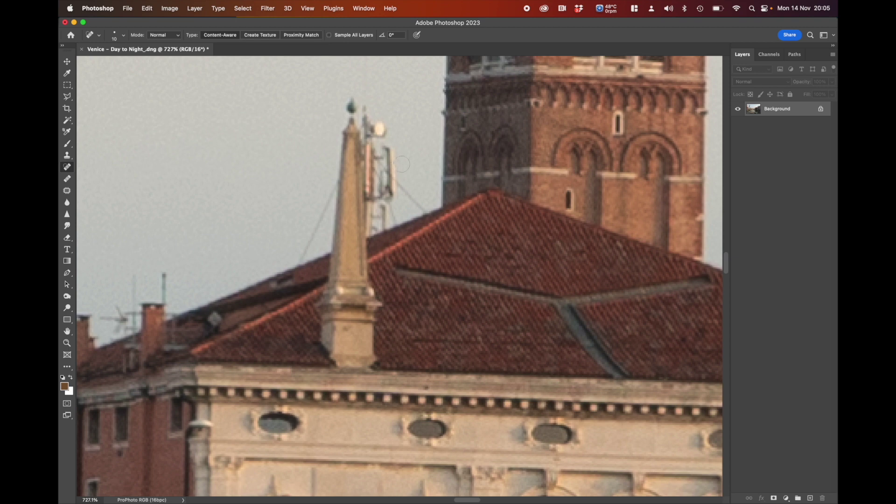
scroll(403, 164, "up", 3)
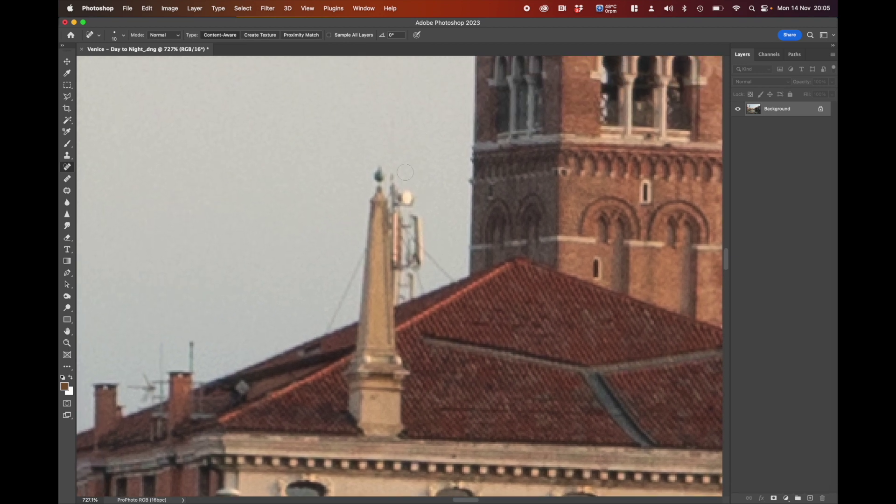
scroll(403, 180, "up", 2)
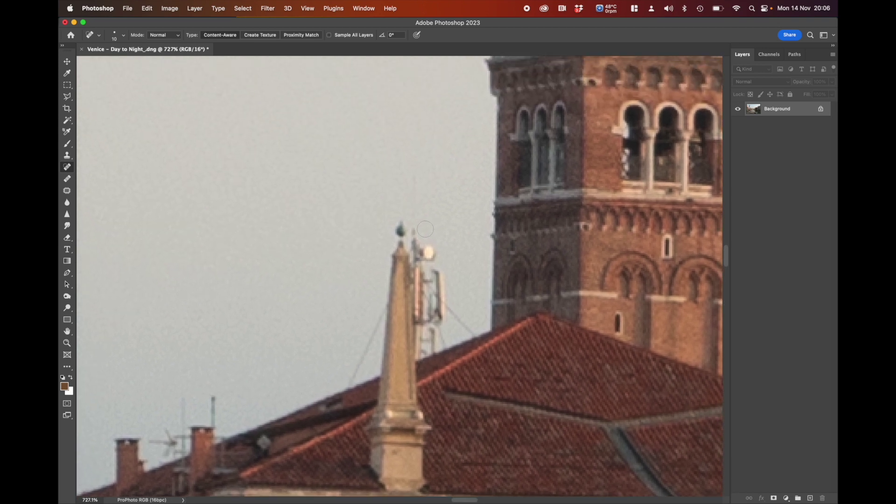
mouse_move(418, 228)
left_mouse_down()
mouse_move(422, 351)
mouse_move(440, 348)
mouse_move(431, 333)
mouse_move(445, 308)
mouse_move(442, 269)
mouse_move(429, 268)
mouse_move(427, 248)
mouse_move(432, 322)
mouse_move(443, 270)
left_mouse_up()
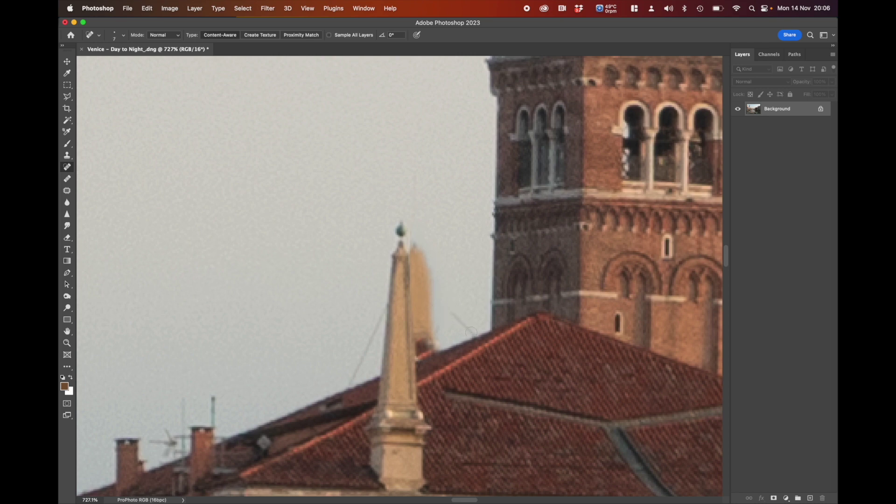
Remove the thin support wires on both sides of the obelisk with healing brush size 7.
left_click_drag(471, 332, 450, 313)
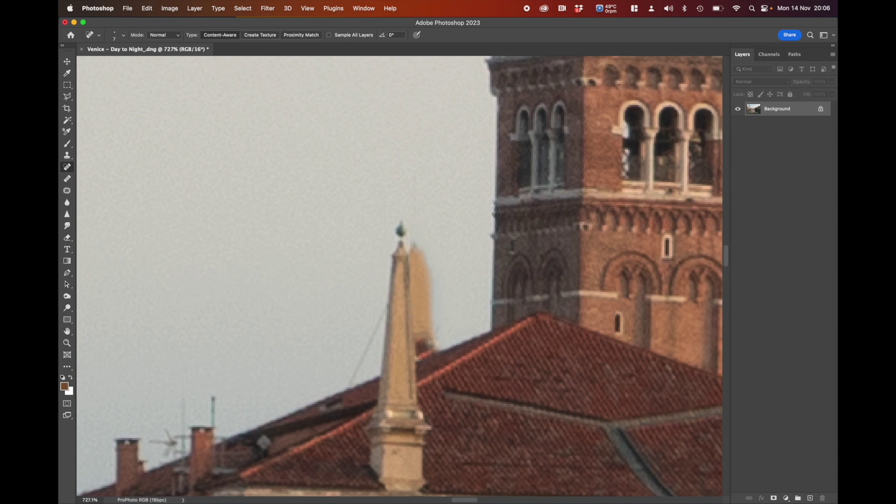
left_click(383, 308)
left_click(350, 382, "shift")
Sample clean sky with the Clone Stamp tool and paint it over the beige smear beside the obelisk.
left_click(68, 155)
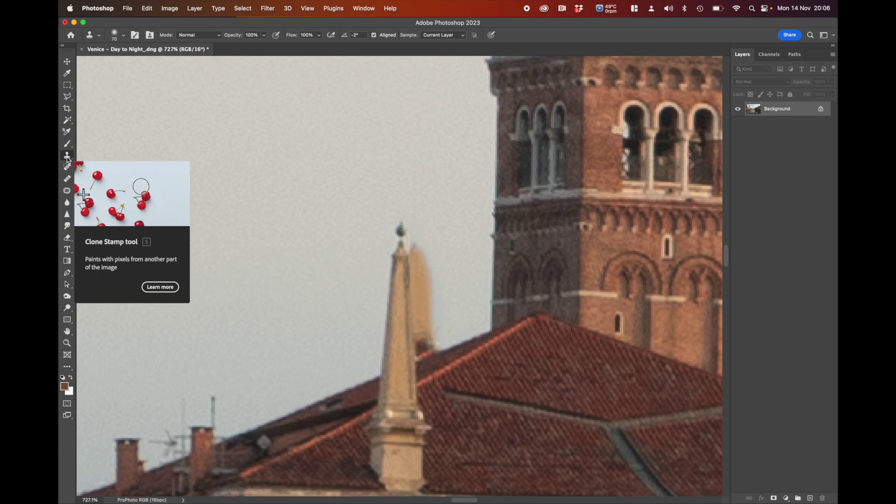
key("bracketleft")
key("bracketleft")
key("bracketleft")
key("bracketleft")
key("bracketleft")
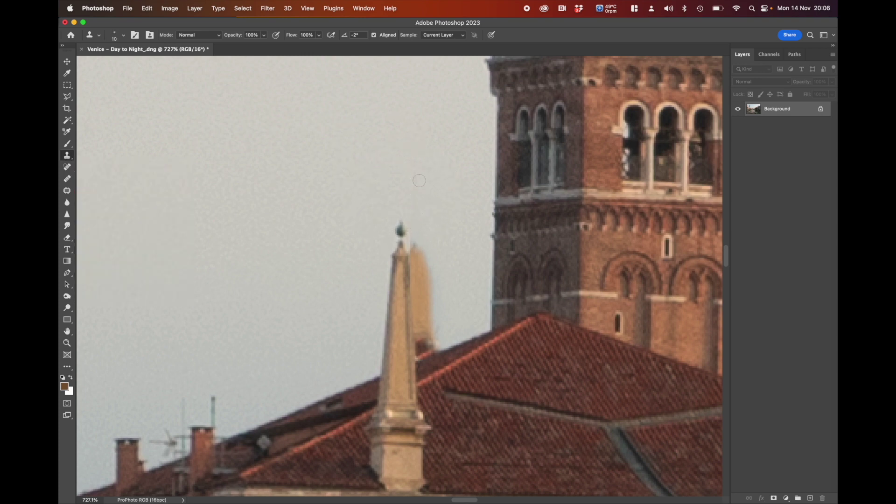
key("bracketright")
scroll(418, 150, "up", 1)
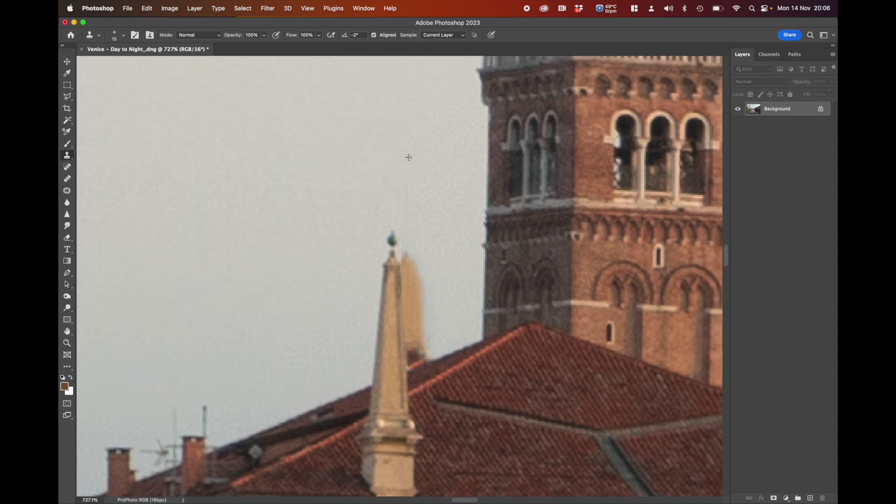
left_click(410, 157, "alt")
left_click_drag(411, 198, 407, 260)
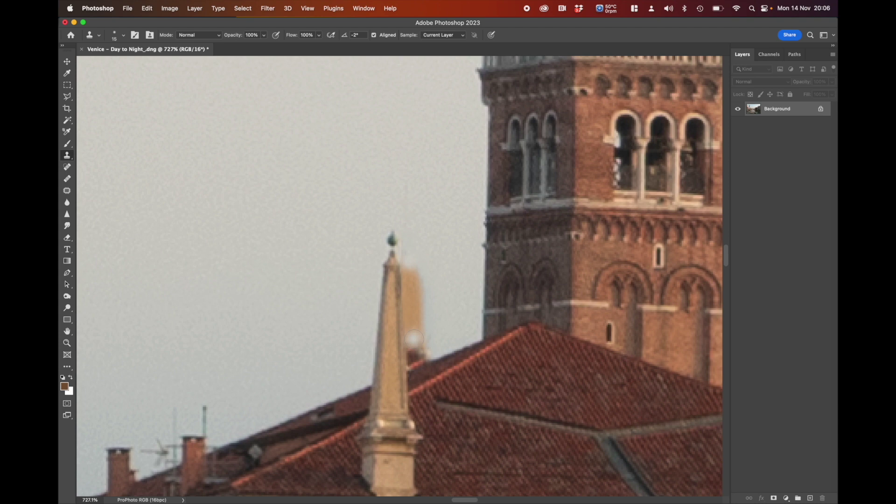
left_click_drag(414, 339, 418, 265)
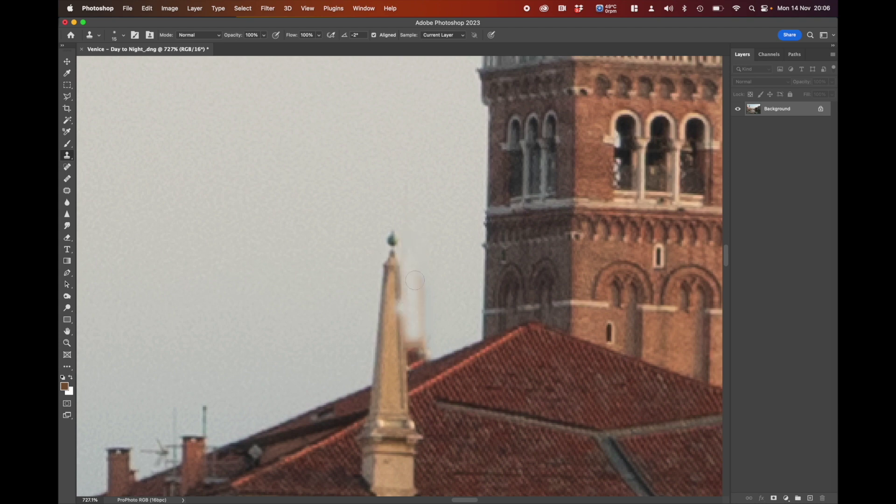
Clone away the remaining smear along the obelisk's edge and the roofline, using brush size 9 for the fine cleanup.
mouse_move(420, 272)
left_mouse_down()
mouse_move(415, 338)
mouse_move(408, 339)
mouse_move(417, 345)
left_mouse_up()
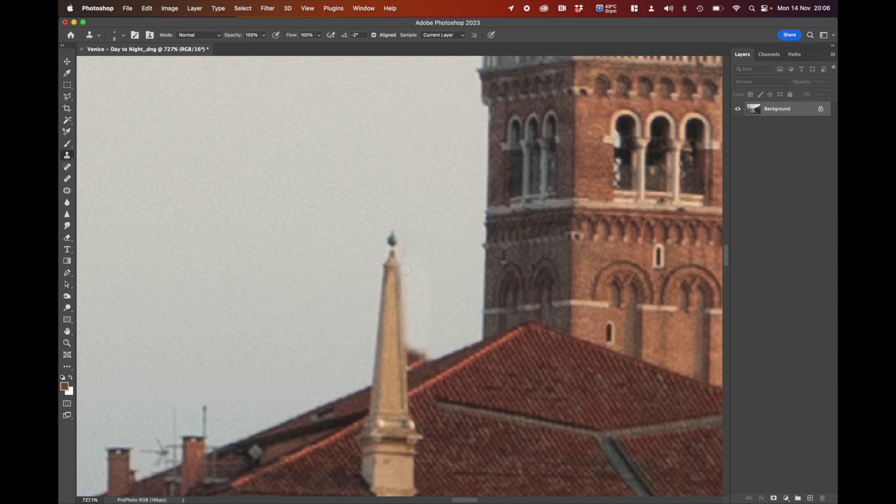
left_click(411, 341, "shift")
left_click(425, 350)
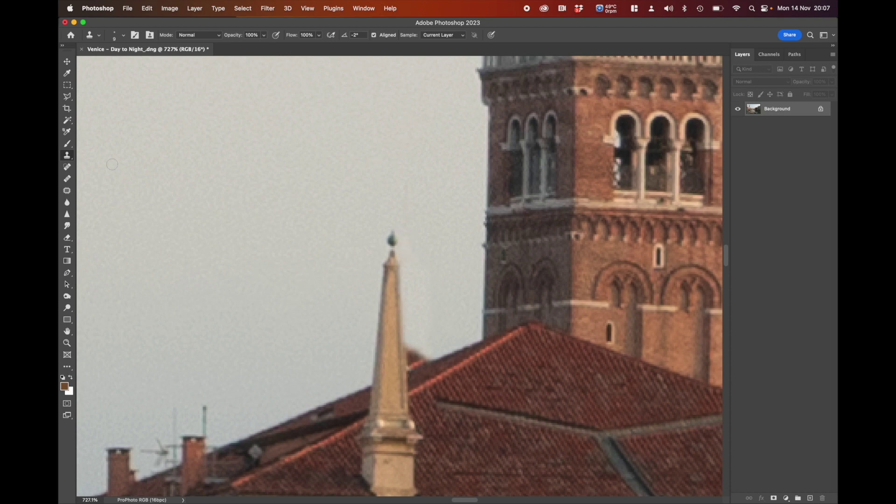
Heal away the aerials around the two red chimneys and the mast on the brick gable, undoing the smeared strokes and using brush size 5.
left_click(68, 167)
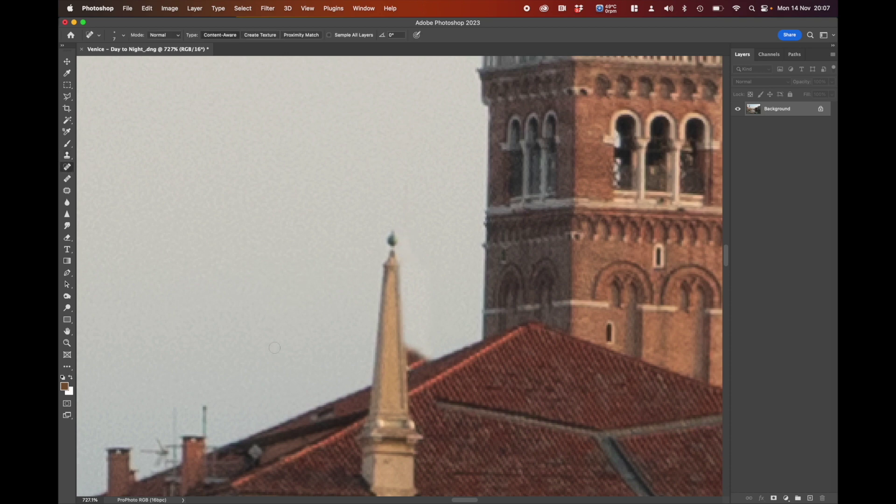
mouse_move(355, 294)
left_mouse_down()
mouse_move(394, 254)
mouse_move(542, 154)
mouse_move(515, 194)
left_mouse_up()
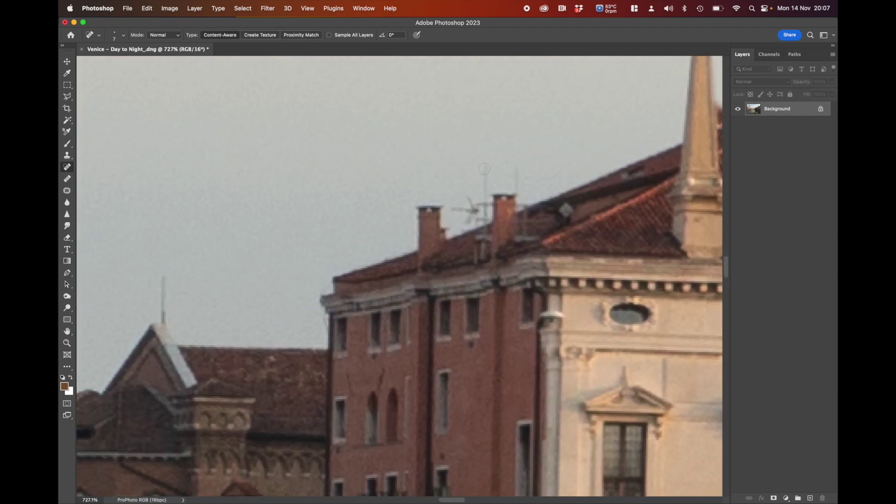
mouse_move(485, 169)
left_mouse_down()
mouse_move(488, 204)
mouse_move(477, 207)
mouse_move(471, 198)
mouse_move(454, 208)
mouse_move(470, 211)
mouse_move(465, 219)
mouse_move(484, 222)
left_mouse_up()
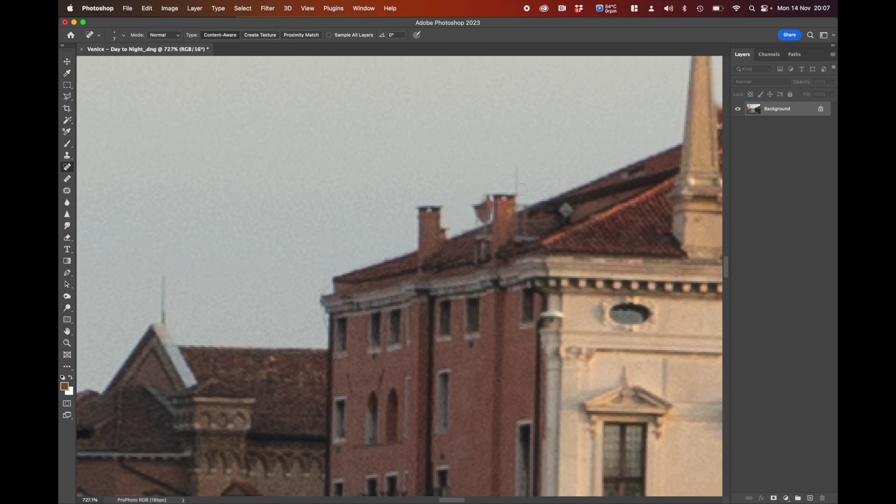
left_click_drag(519, 189, 518, 151)
key("super+z")
key("super+z")
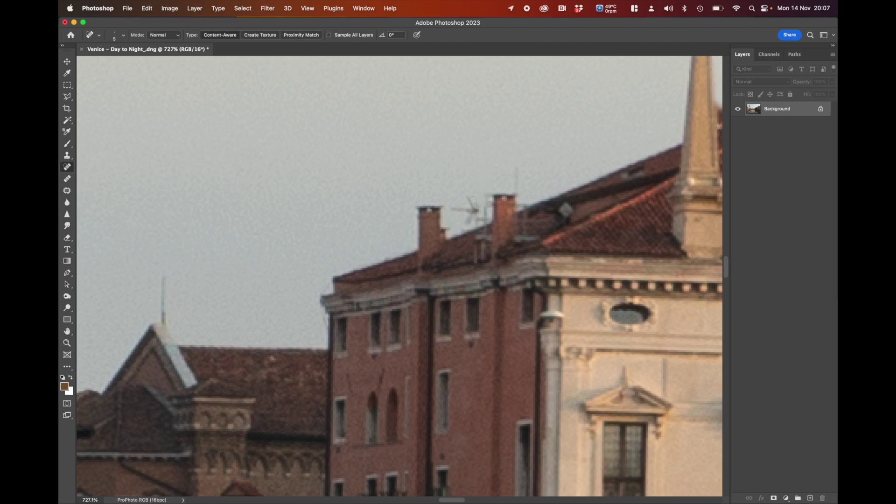
mouse_move(470, 199)
left_mouse_down()
mouse_move(471, 221)
mouse_move(475, 212)
mouse_move(451, 209)
mouse_move(488, 205)
left_mouse_up()
left_click_drag(517, 170, 517, 192)
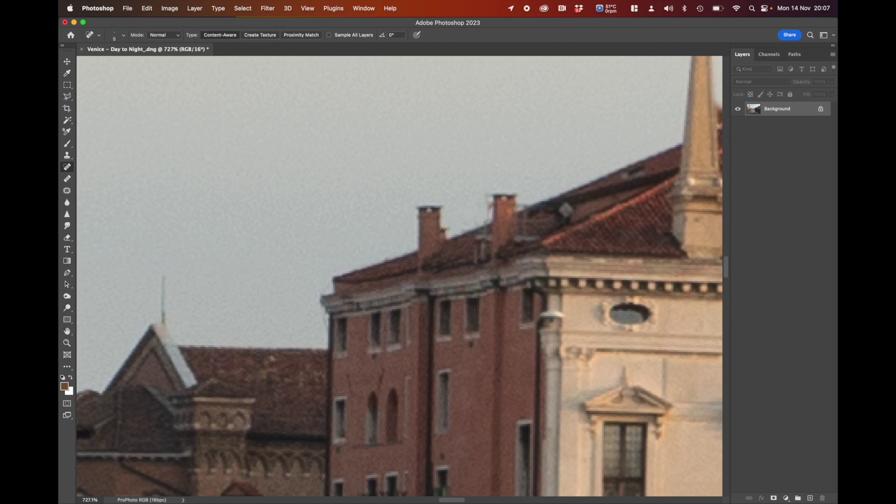
left_click_drag(165, 279, 164, 321)
Heal away the tall aerial, the thin T-shaped antenna and the short mast in the sky gap beside the sunlit palace.
left_click_drag(208, 276, 514, 164)
mouse_move(236, 302)
left_mouse_down()
mouse_move(443, 202)
mouse_move(390, 232)
left_mouse_up()
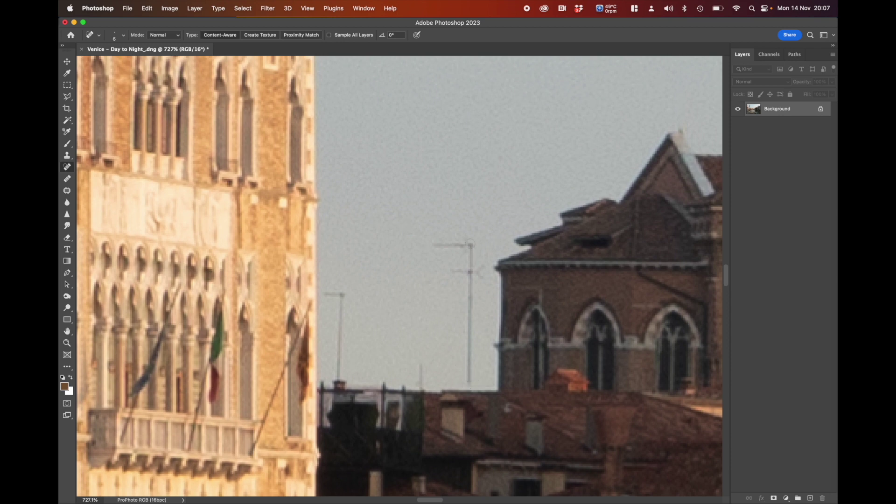
mouse_move(471, 244)
left_mouse_down()
mouse_move(469, 384)
mouse_move(436, 246)
mouse_move(429, 246)
left_mouse_up()
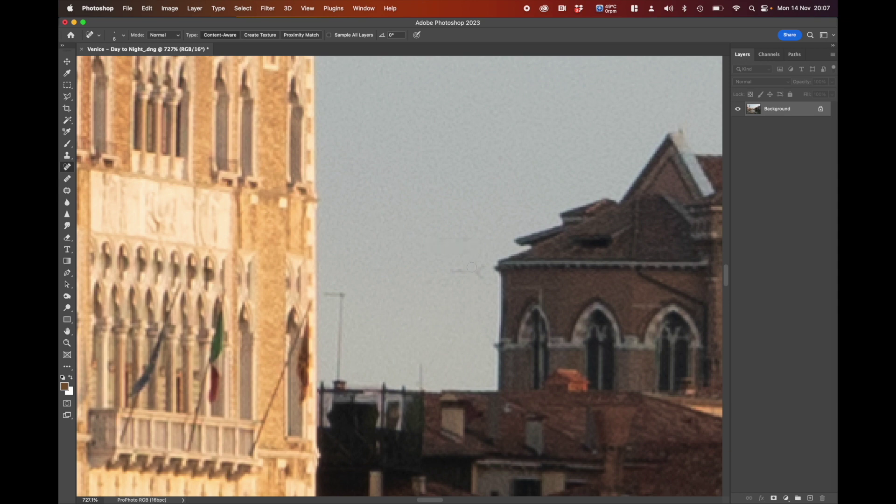
left_click_drag(484, 269, 450, 270)
left_click_drag(327, 293, 347, 294)
left_click(339, 376, "shift")
left_click(421, 387)
left_click(421, 363, "shift")
Remove the TV aerial above the dark flat-topped structure next to the two-window dormer.
left_click_drag(463, 335, 616, 491)
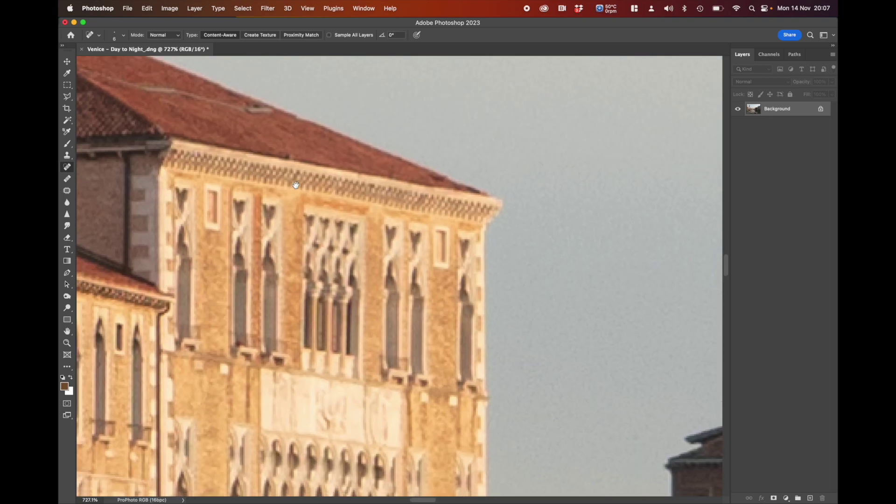
left_click_drag(295, 185, 601, 373)
left_click_drag(297, 294, 618, 222)
left_click_drag(374, 250, 416, 255)
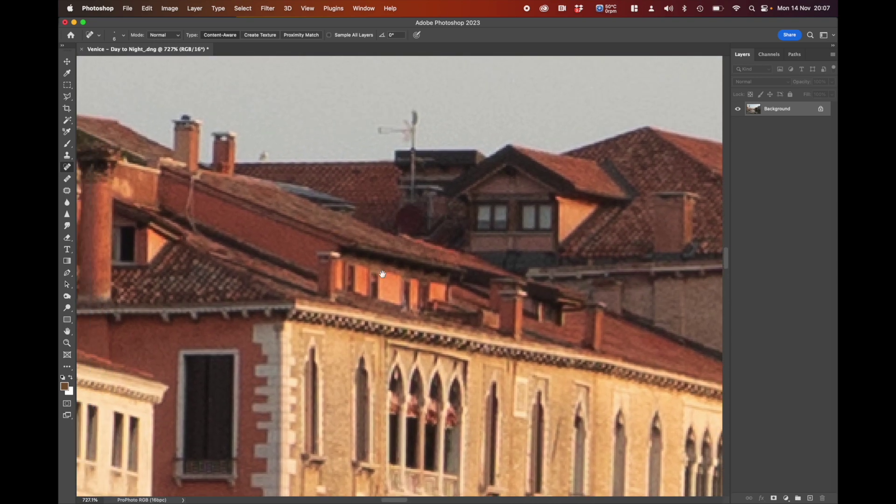
left_click_drag(352, 199, 430, 252)
mouse_move(490, 250)
left_mouse_down()
mouse_move(488, 209)
mouse_move(514, 206)
mouse_move(491, 196)
mouse_move(491, 162)
mouse_move(488, 184)
mouse_move(444, 189)
left_mouse_up()
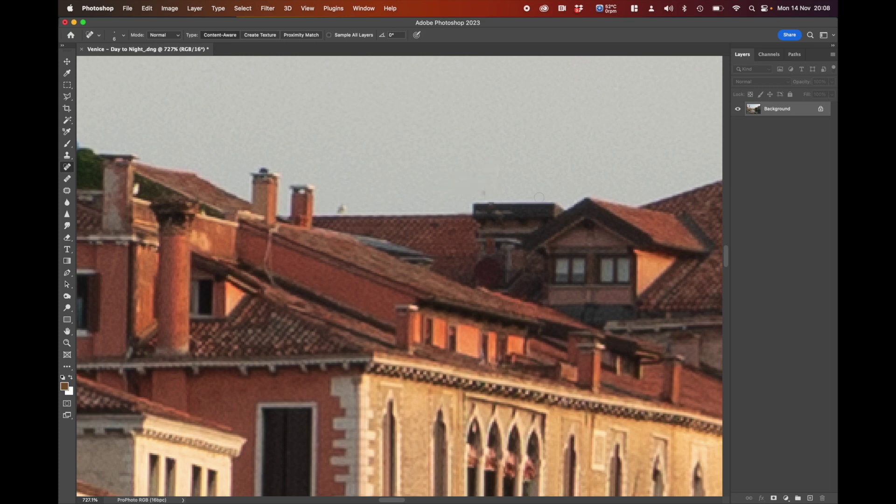
left_click(497, 174)
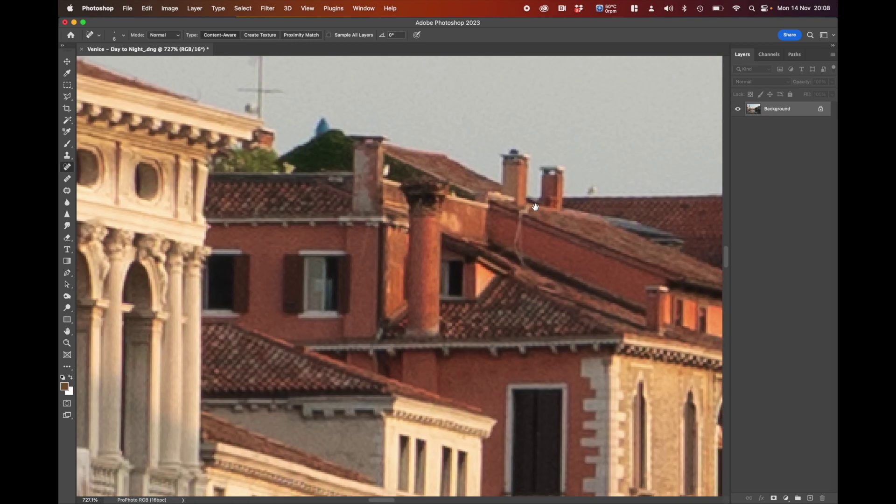
Remove the tall aerial between the white palace's cornice and the ivy-covered roof.
left_click_drag(291, 226, 532, 209)
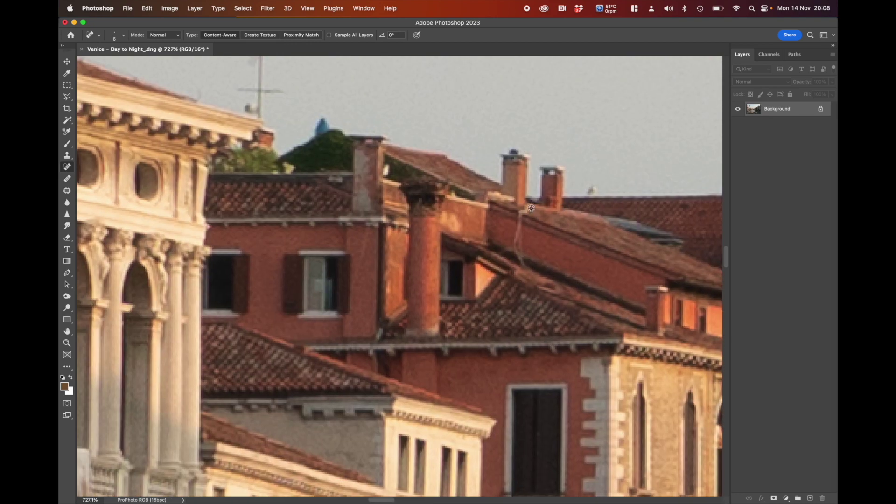
scroll(531, 209, "down", 10)
scroll(532, 209, "up", 8)
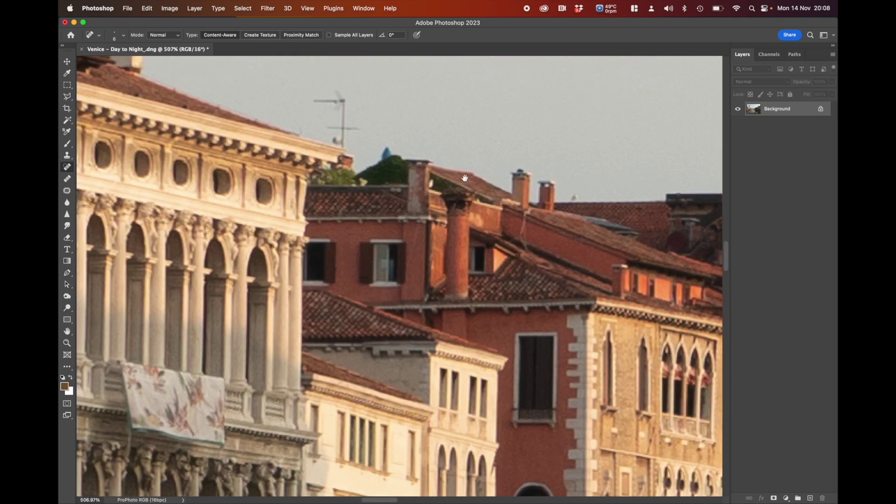
mouse_move(465, 178)
left_mouse_down()
mouse_move(560, 329)
mouse_move(539, 324)
mouse_move(552, 282)
mouse_move(514, 284)
mouse_move(553, 285)
mouse_move(548, 309)
mouse_move(537, 312)
mouse_move(571, 312)
left_mouse_up()
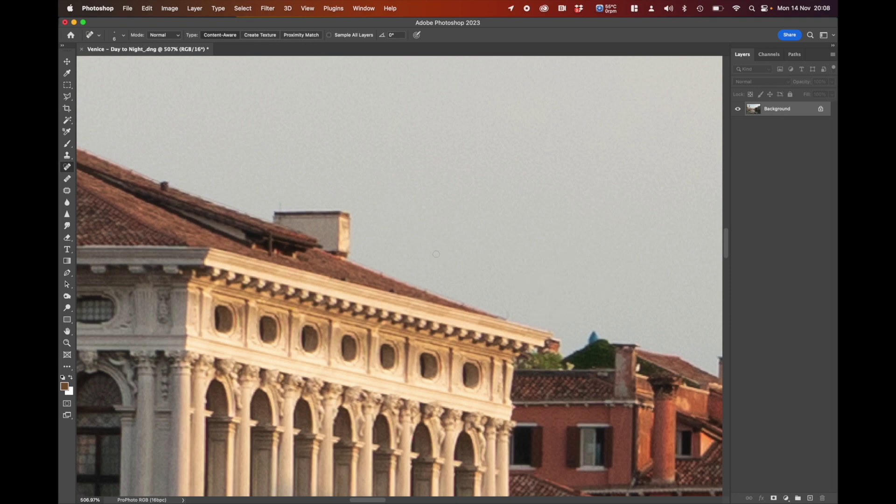
Heal away the long slanted pole projecting from the pink building's corner, using brush size 10.
scroll(436, 254, "left", 15)
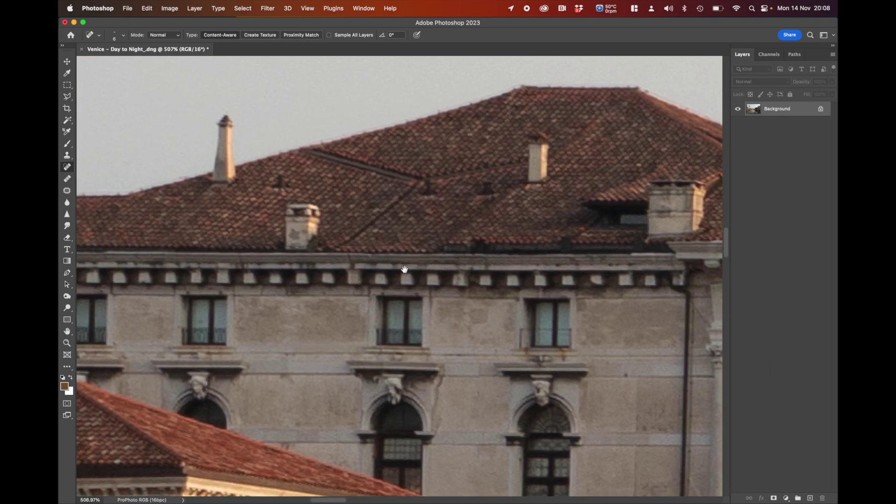
scroll(404, 270, "left", 15)
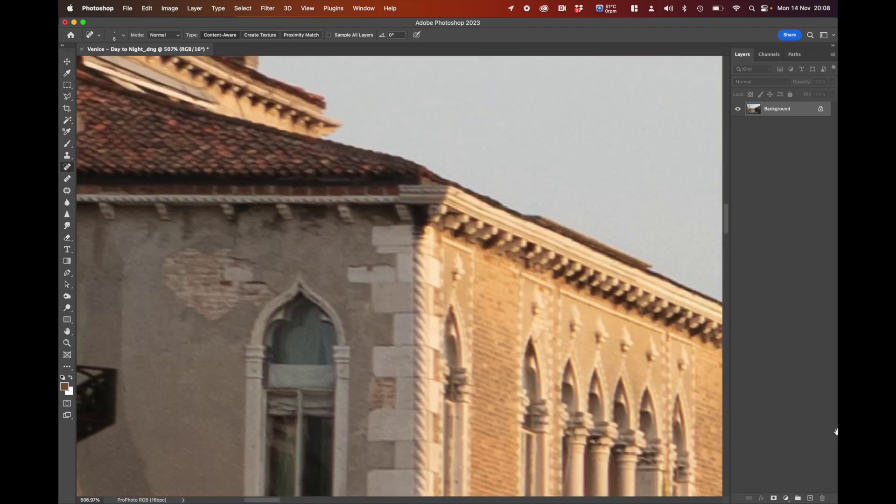
scroll(517, 196, "left", 15)
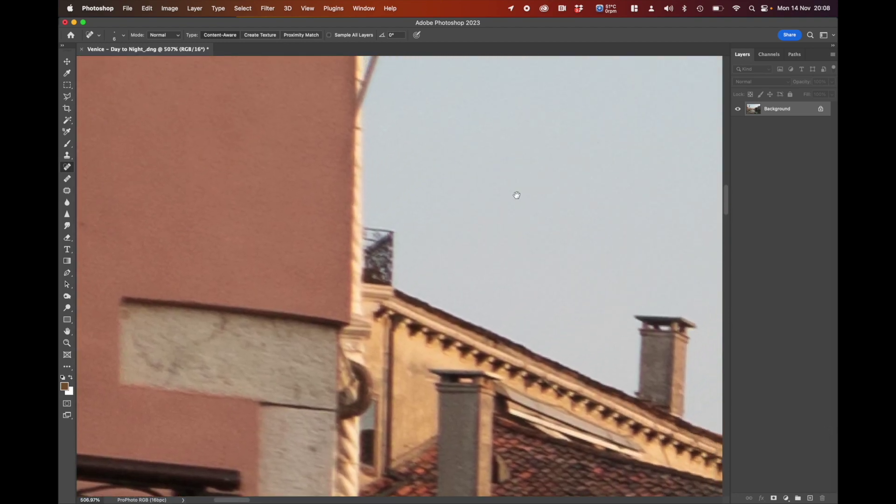
scroll(517, 195, "up", 10)
scroll(567, 219, "left", 5)
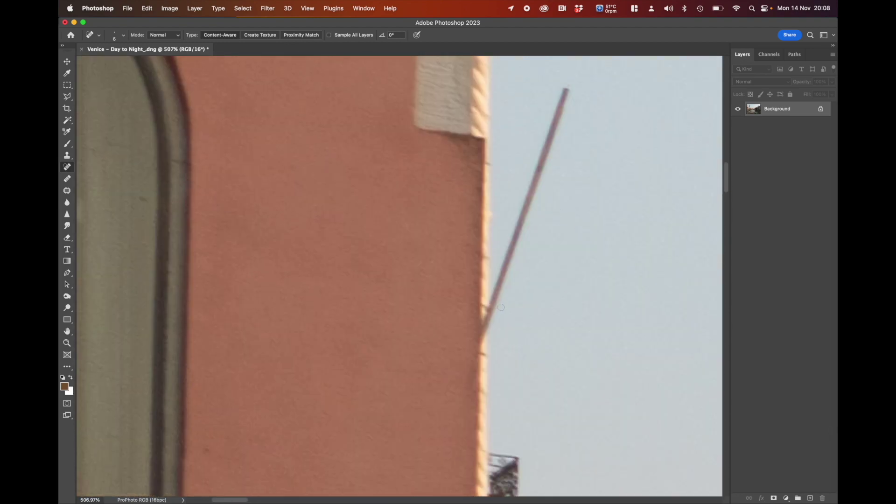
key("bracketright")
key("bracketright")
key("bracketright")
key("bracketright")
left_click(491, 314)
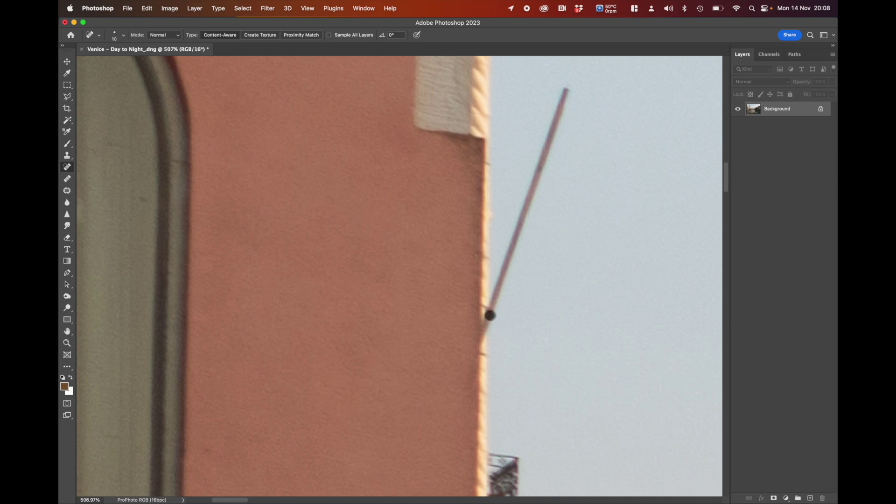
left_click(567, 86, "shift")
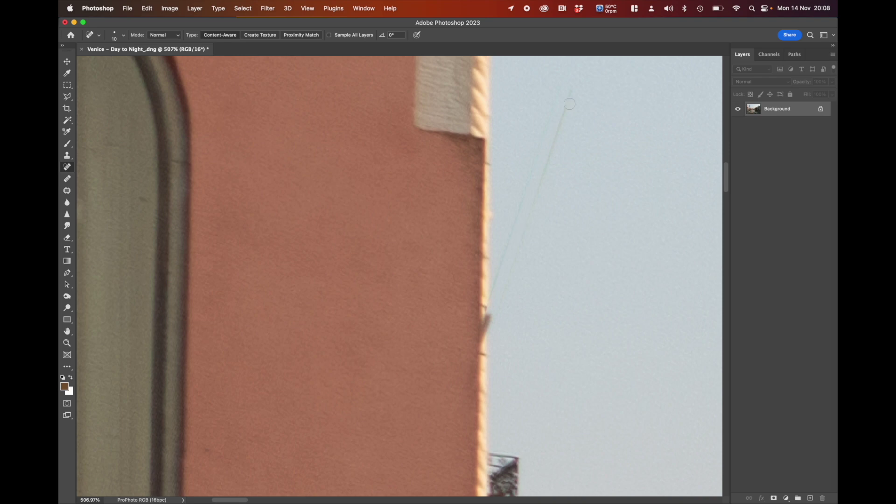
Clean up the faint traces left by the slanted pole and remove its stub at the pink wall's edge.
left_click(571, 93)
left_click(502, 312, "shift")
left_click(494, 299, "shift")
left_click_drag(523, 228, 546, 235)
left_click_drag(489, 318, 478, 341)
Heal away the short pole and the small bird by the pink building's carved cornice, and set the brush size to 25.
scroll(572, 274, "up", 10)
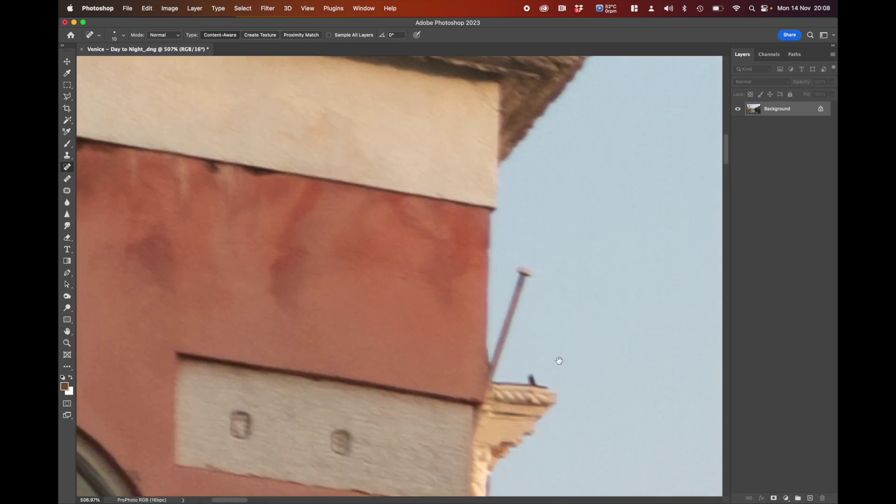
mouse_move(533, 401)
left_mouse_down()
mouse_move(546, 402)
mouse_move(522, 401)
left_mouse_up()
left_click_drag(521, 289, 524, 293)
left_click(526, 293)
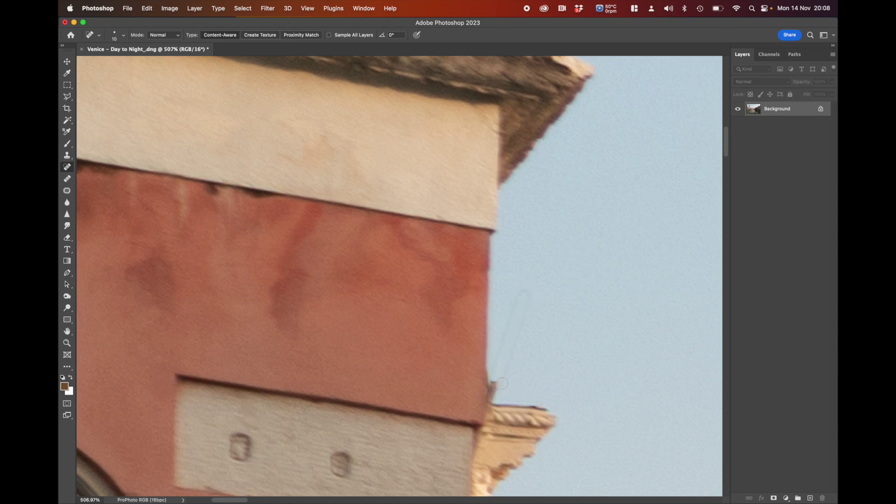
mouse_move(496, 380)
left_mouse_down()
mouse_move(523, 324)
mouse_move(502, 368)
mouse_move(528, 292)
left_mouse_up()
key("bracketright")
key("bracketright")
key("bracketright")
Inspect the pink building's balcony, the lamp post, the canal skyline and the opposite palaces for remaining distractions.
key("space")
left_click_drag(565, 230, 586, 492)
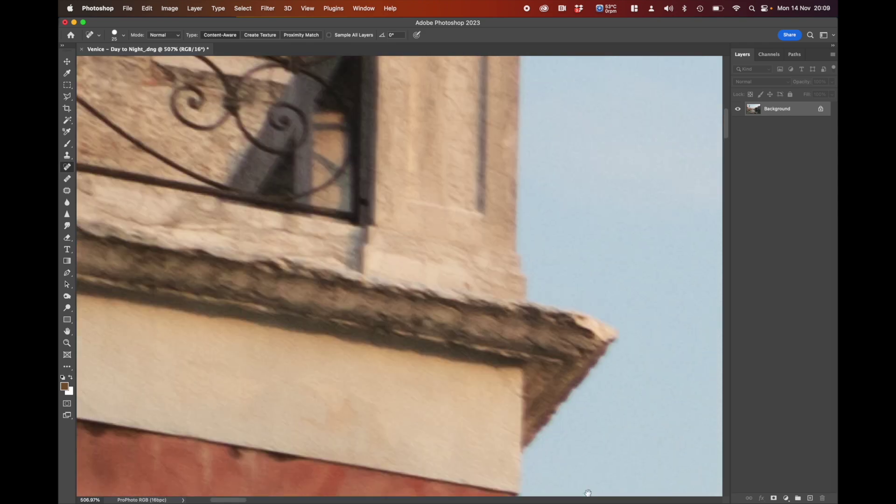
left_click_drag(574, 89, 578, 275)
left_click_drag(578, 201, 578, 432)
mouse_move(420, 201)
left_mouse_down()
mouse_move(417, 283)
mouse_move(541, 216)
mouse_move(488, 210)
left_mouse_up()
scroll(518, 221, "down", 10)
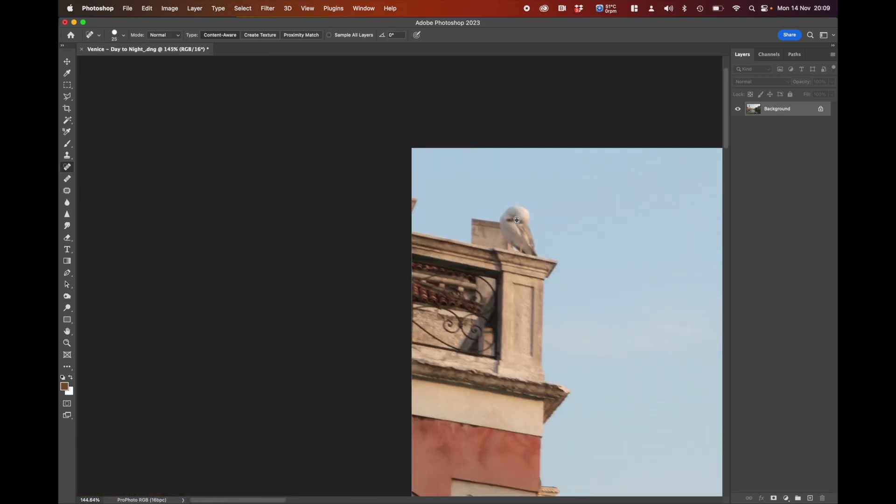
left_click_drag(568, 315, 378, 114)
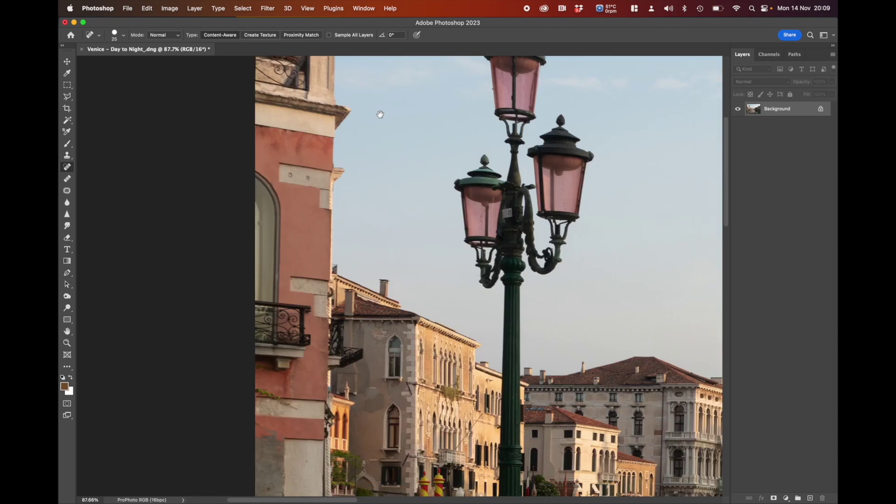
left_click_drag(691, 467, 441, 217)
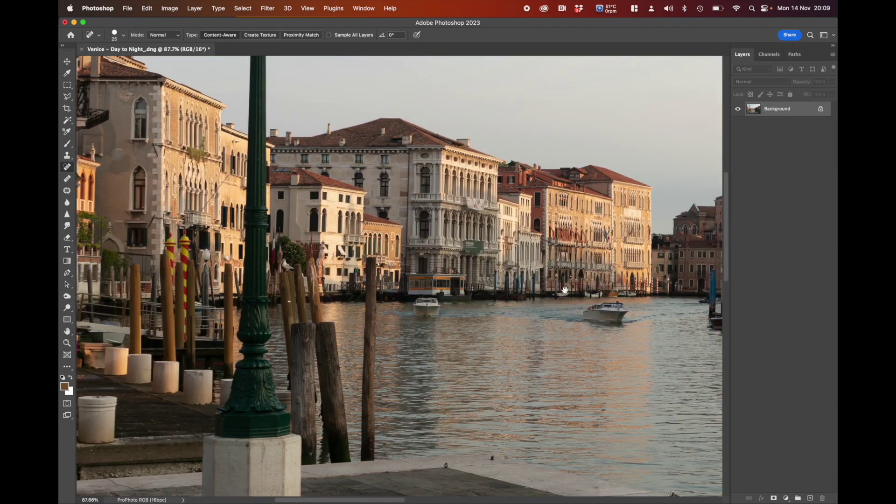
mouse_move(565, 290)
left_mouse_down()
mouse_move(444, 328)
mouse_move(532, 207)
mouse_move(458, 236)
left_mouse_up()
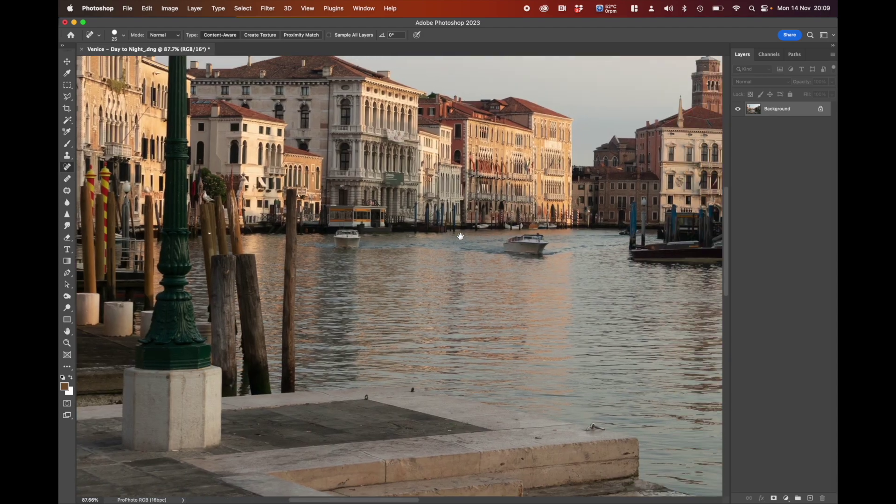
left_click_drag(646, 201, 447, 233)
left_click_drag(587, 161, 485, 253)
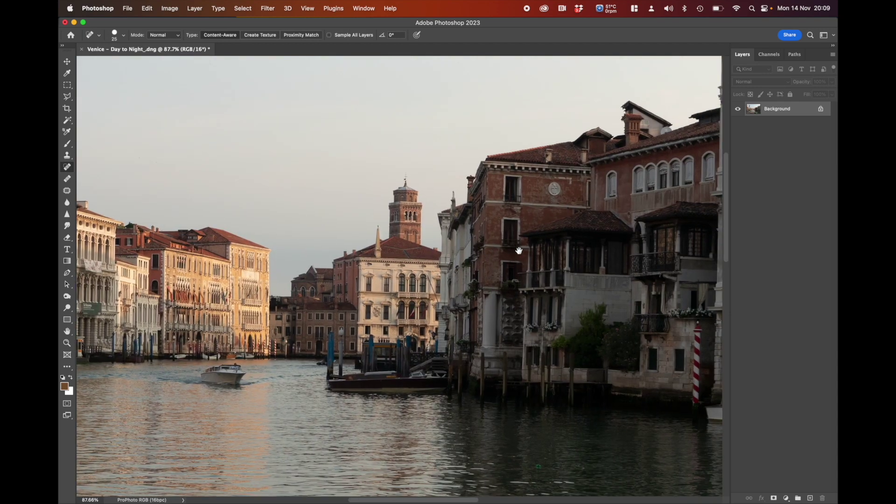
left_click_drag(595, 210, 314, 266)
left_click_drag(529, 167, 462, 336)
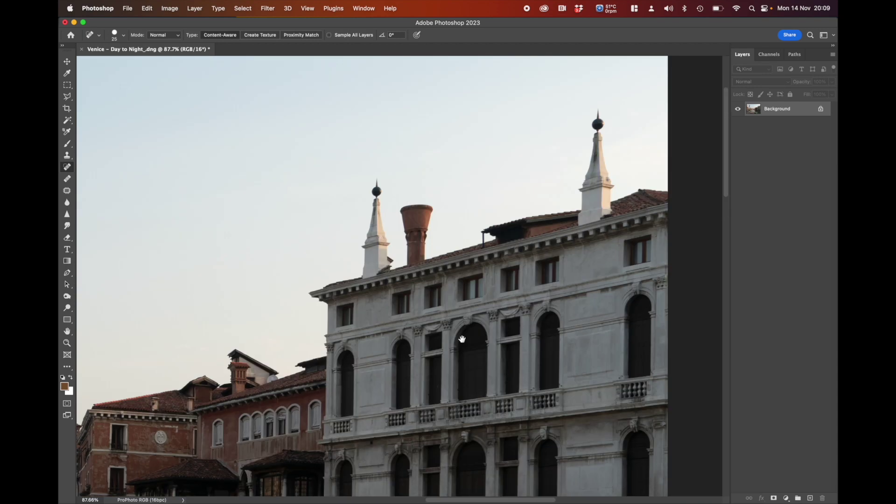
mouse_move(565, 240)
left_mouse_down()
mouse_move(275, 300)
mouse_move(700, 316)
left_mouse_up()
left_click_drag(537, 449, 628, 262)
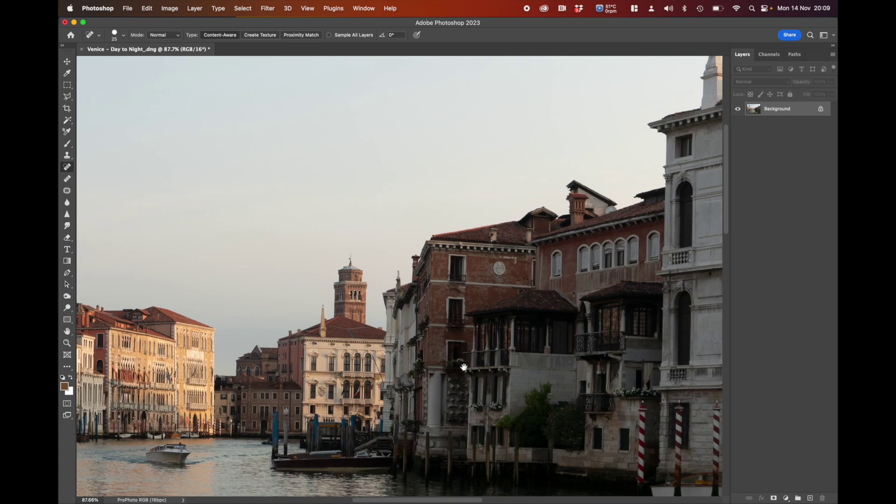
left_click_drag(464, 366, 558, 240)
left_click_drag(368, 255, 503, 171)
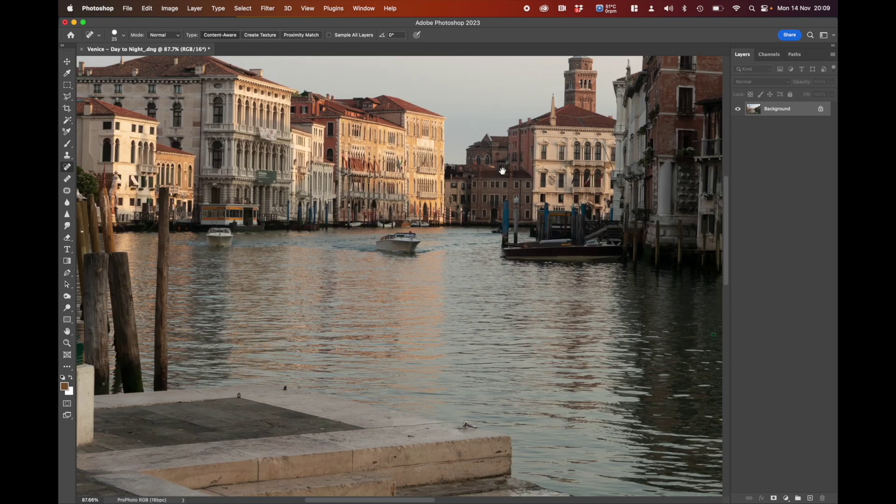
Inspect the quay paving, stone steps, lamp base and mooring posts for remaining blemishes.
left_click_drag(328, 219, 479, 331)
left_click_drag(411, 308, 469, 139)
left_click_drag(362, 300, 465, 214)
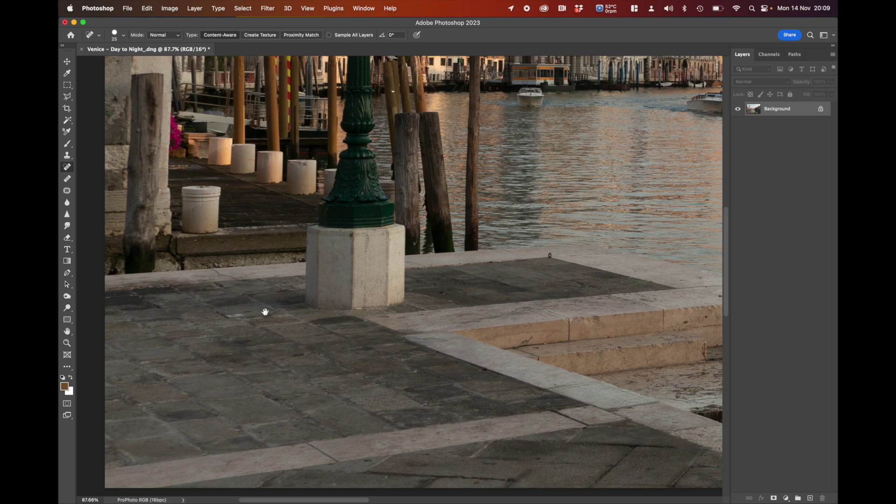
left_click_drag(264, 312, 331, 321)
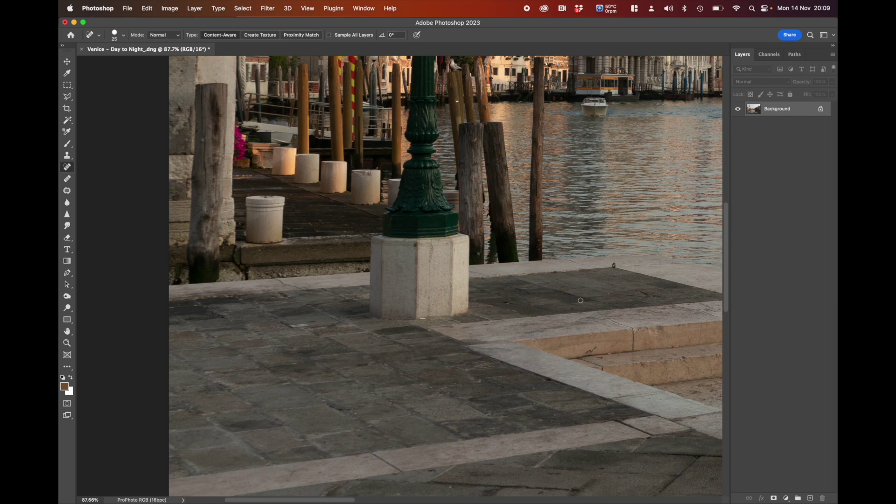
scroll(604, 289, "right", 6)
scroll(604, 289, "down", 2)
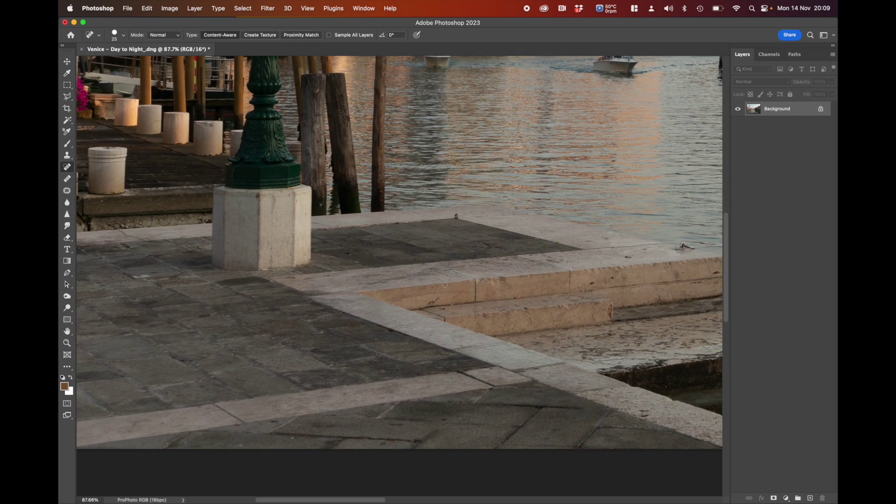
left_click_drag(425, 304, 458, 297)
mouse_move(591, 282)
left_mouse_down()
mouse_move(613, 278)
mouse_move(635, 256)
left_mouse_up()
left_click_drag(588, 355, 288, 266)
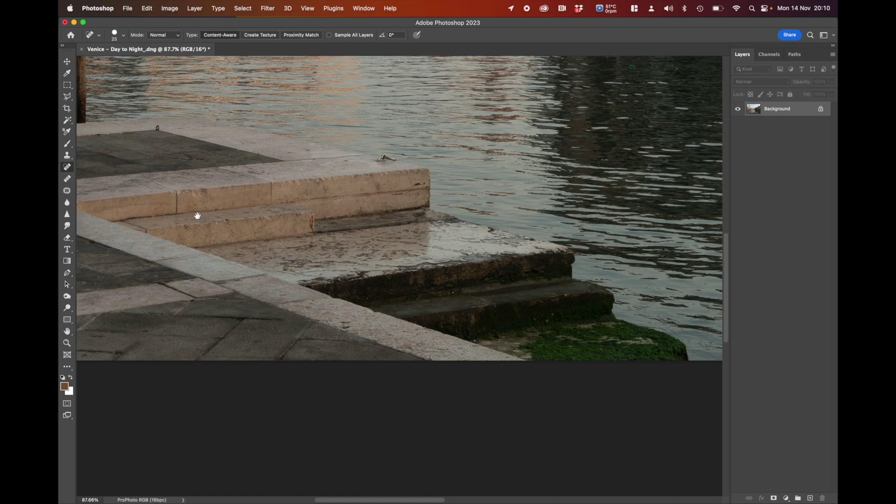
left_click_drag(196, 214, 471, 212)
left_click_drag(236, 233, 596, 270)
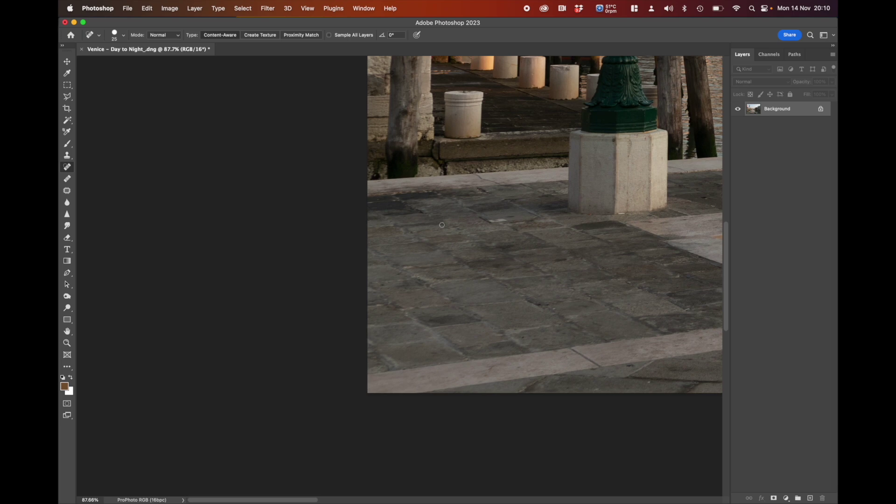
scroll(479, 194, "up", 5)
scroll(478, 194, "left", 3)
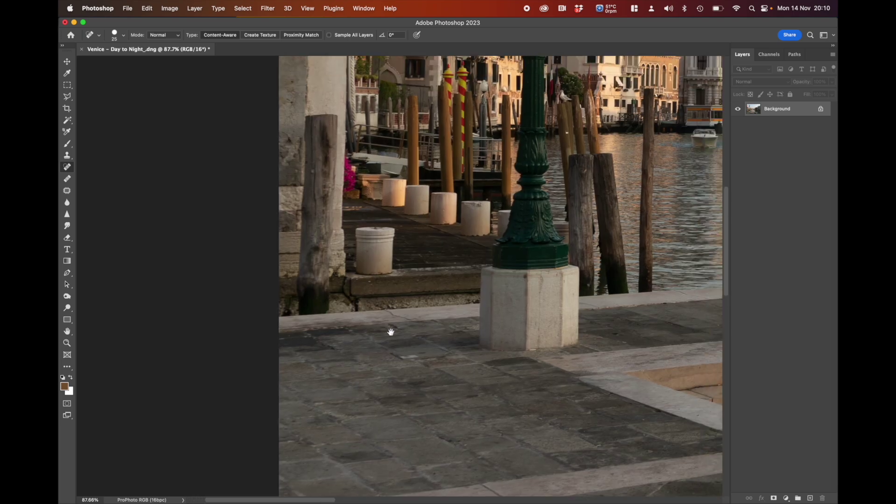
scroll(422, 242, "up", 5)
scroll(422, 243, "left", 1)
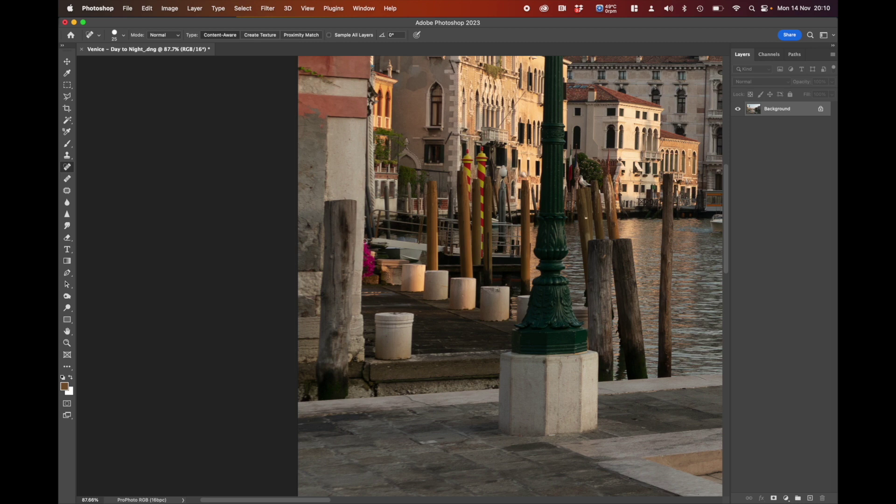
Heal away the pink flowers beside the pink building's base, behind the weathered wooden post.
mouse_move(366, 241)
left_mouse_down()
mouse_move(363, 278)
mouse_move(373, 273)
mouse_move(368, 245)
mouse_move(366, 274)
mouse_move(369, 253)
mouse_move(406, 288)
mouse_move(366, 268)
left_mouse_up()
scroll(487, 242, "down", 2)
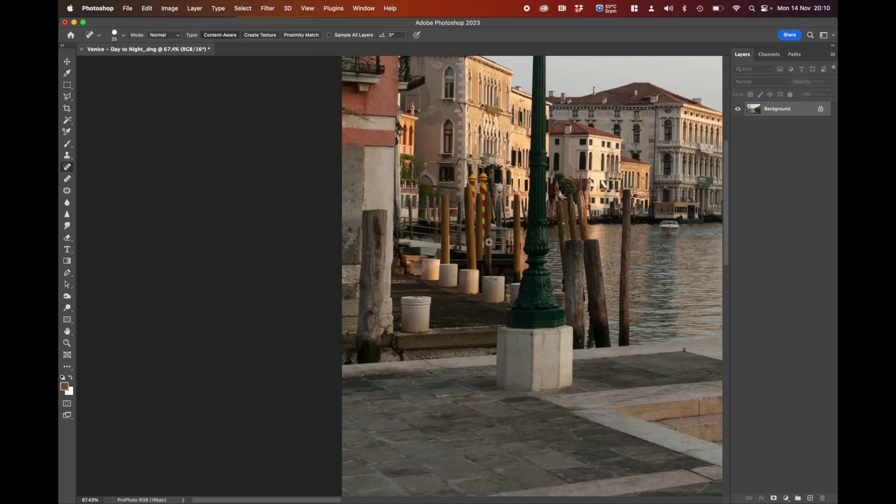
scroll(490, 242, "down", 6)
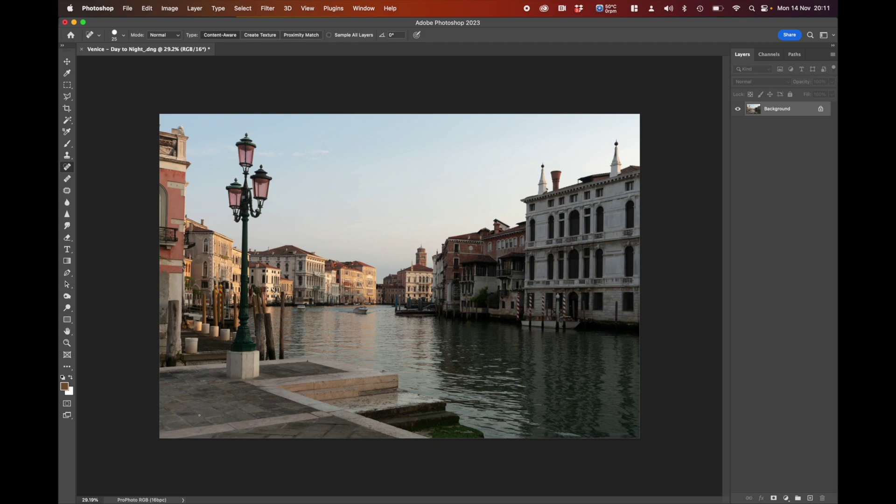
Heal away the white patch on the paving and the litter along the foot of the lamp post's stone plinth.
scroll(199, 387, "up", 10)
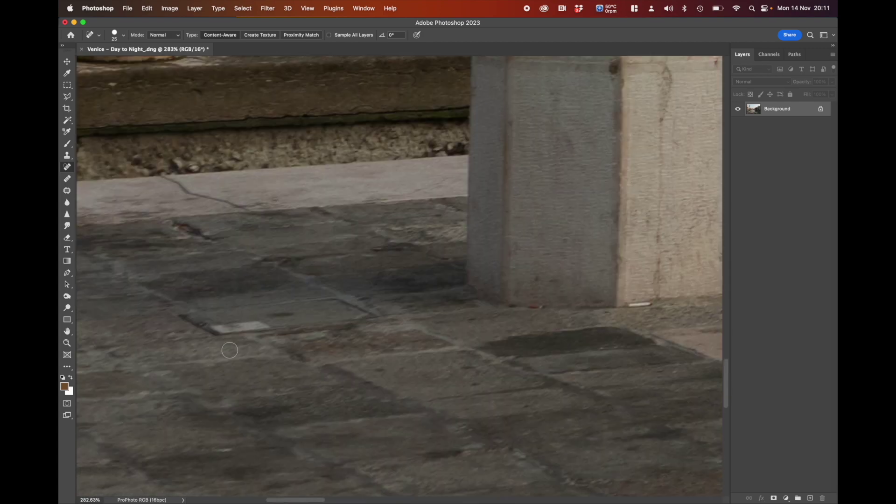
mouse_move(346, 298)
left_mouse_down()
mouse_move(203, 303)
mouse_move(185, 317)
mouse_move(222, 334)
mouse_move(387, 326)
mouse_move(344, 301)
mouse_move(368, 316)
mouse_move(214, 324)
mouse_move(203, 313)
mouse_move(343, 313)
mouse_move(234, 309)
left_mouse_up()
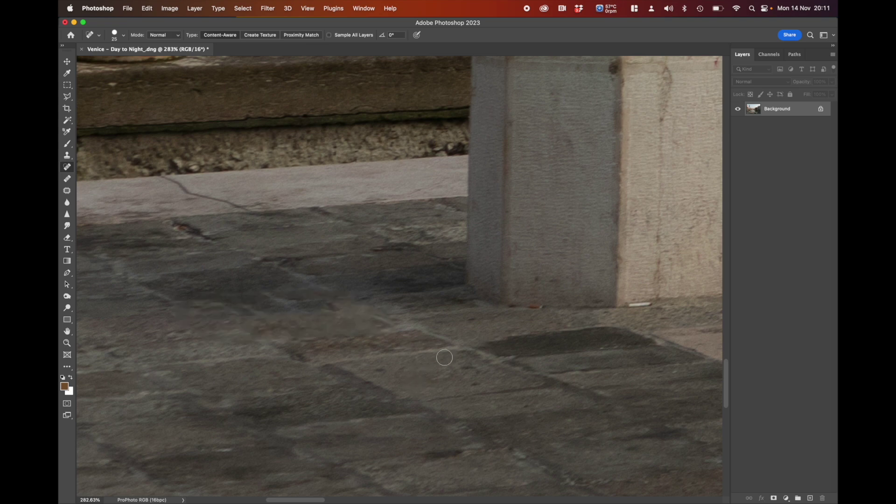
left_click(532, 306)
mouse_move(635, 304)
left_mouse_down()
mouse_move(653, 302)
mouse_move(181, 364)
left_mouse_up()
left_click_drag(473, 322, 494, 329)
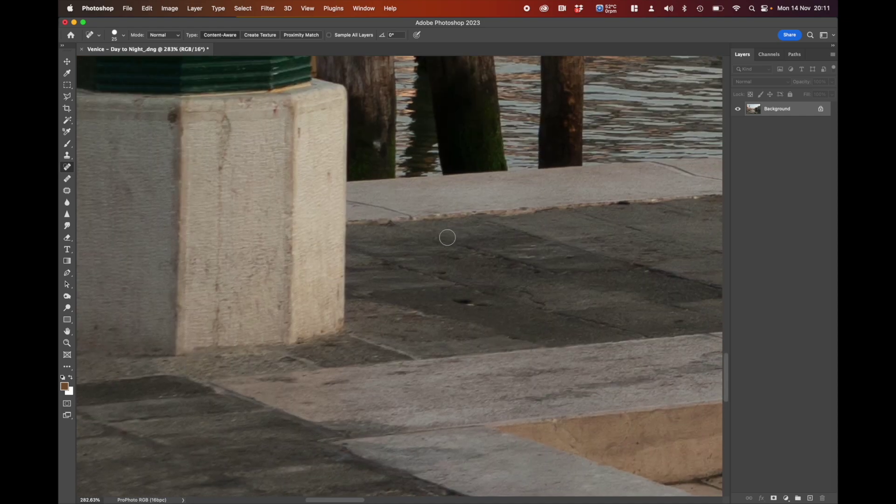
Fit the whole photo in view, then close the document and save its changes.
key("super+0")
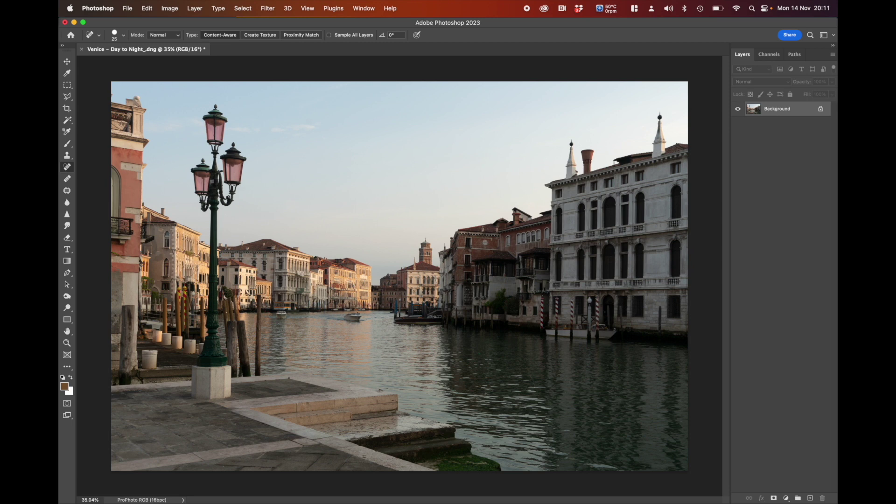
left_click(129, 9)
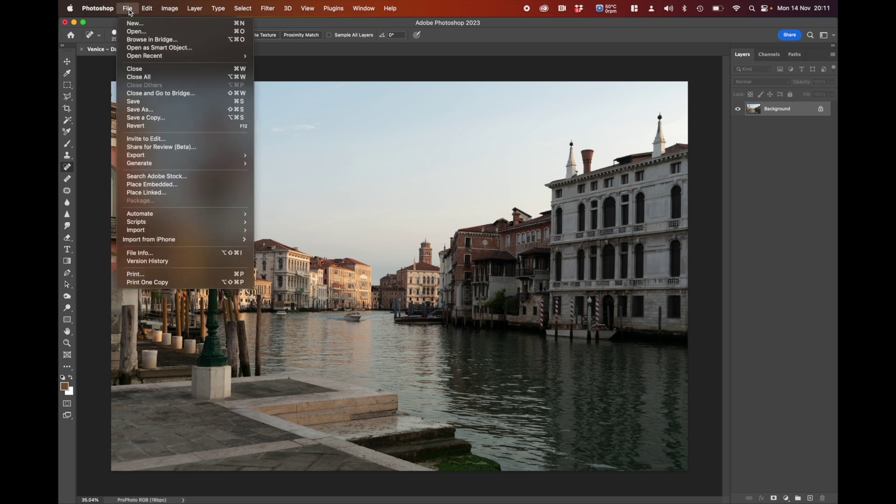
left_click(142, 69)
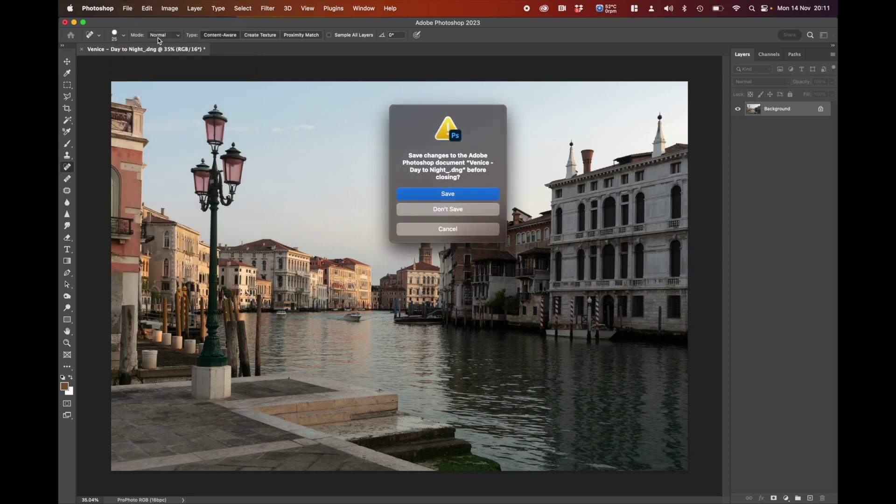
left_click(458, 193)
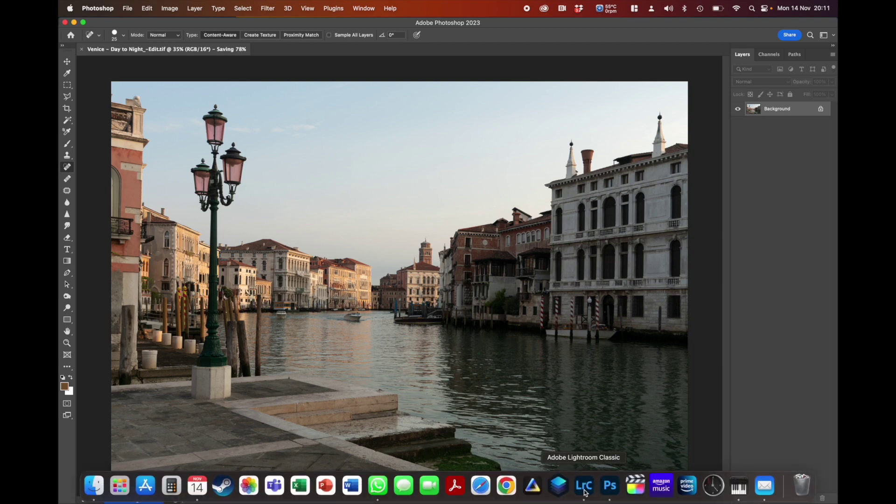
Switch to Lightroom Classic and send the Venice photo to Luminar 4 as a copy with Lightroom adjustments.
left_click(584, 488)
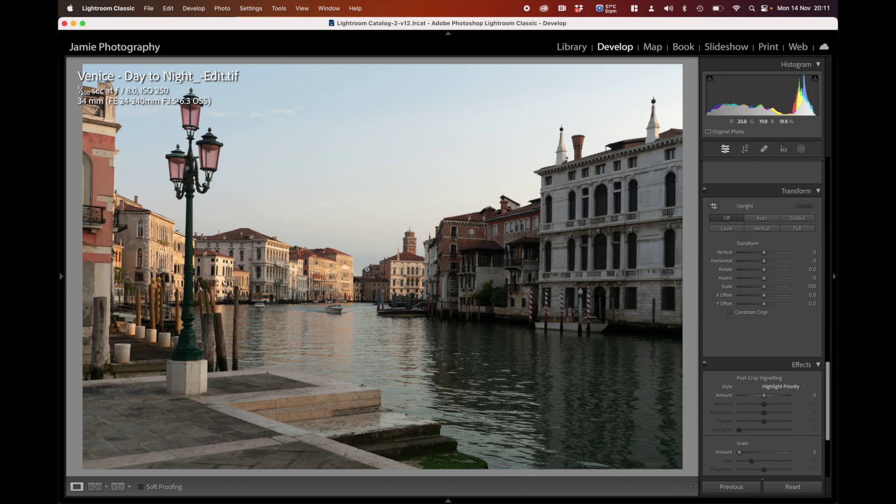
right_click(367, 275)
mouse_move(393, 294)
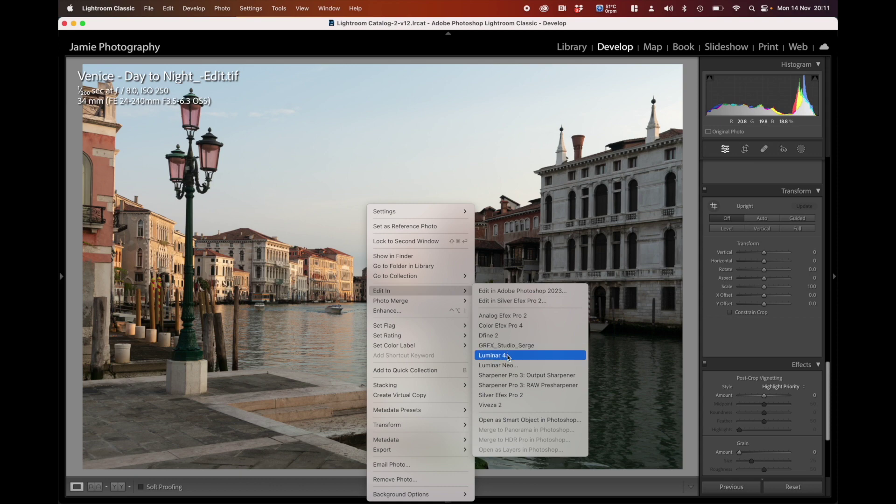
left_click(508, 358)
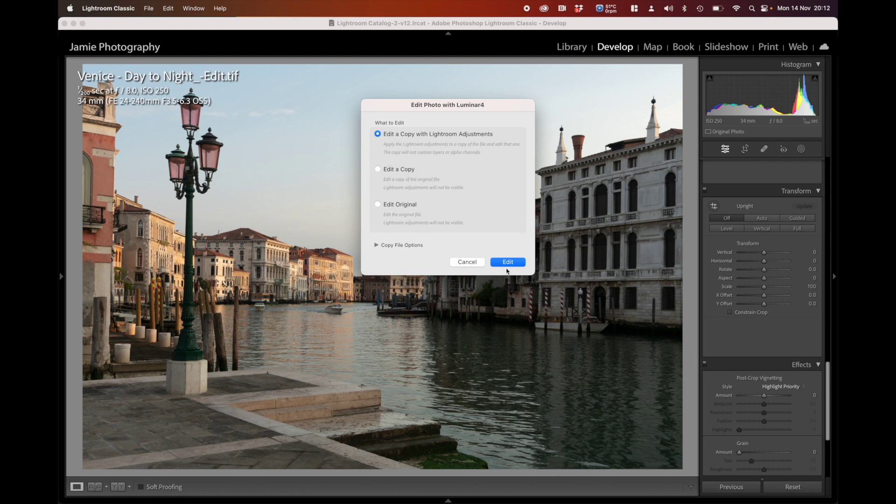
left_click(508, 263)
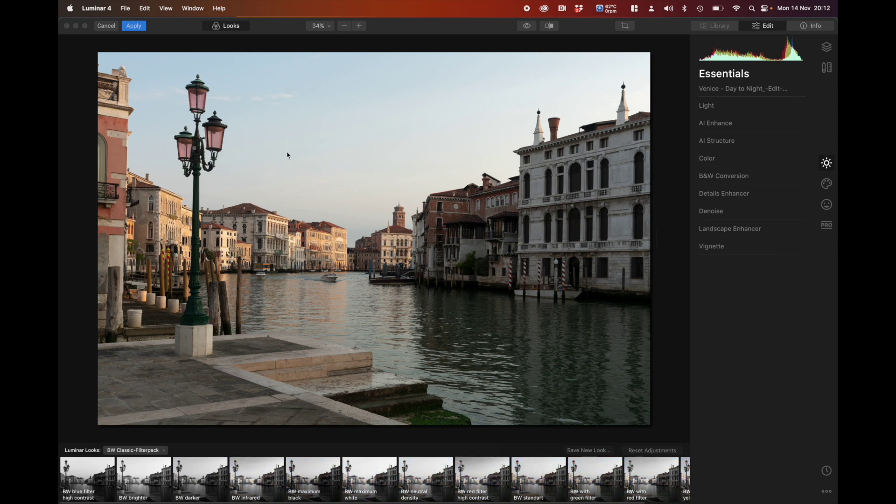
Open the AI Sky Replacement tool among the creative tools and reveal its advanced settings.
left_click(828, 186)
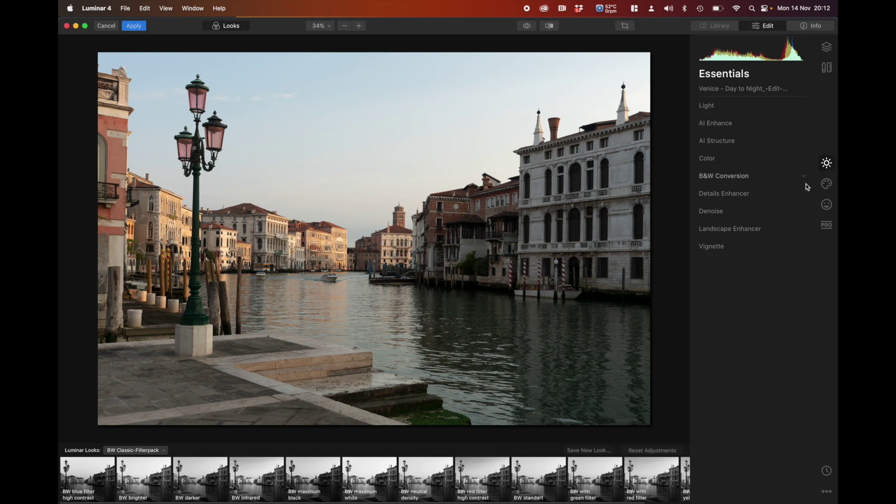
left_click(827, 184)
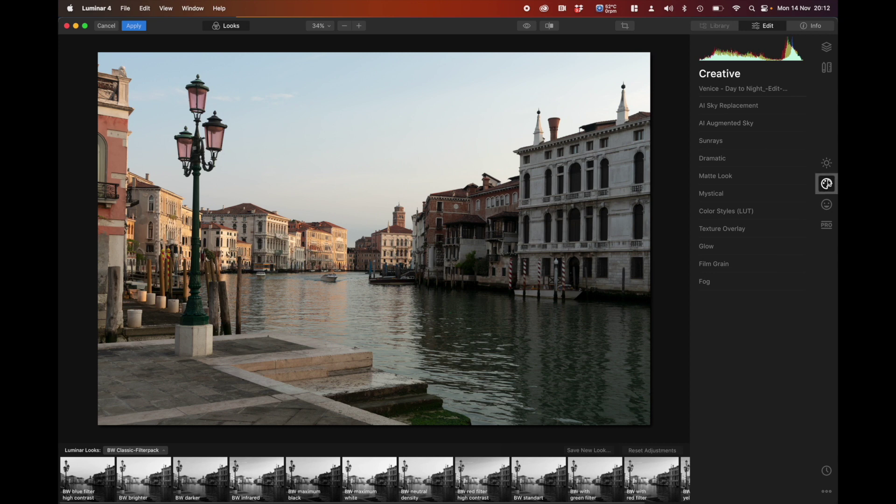
left_click(727, 107)
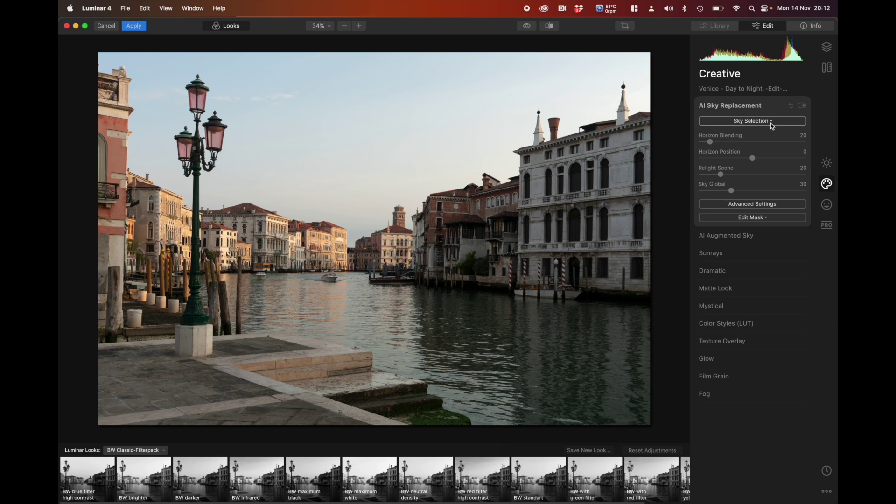
left_click(768, 204)
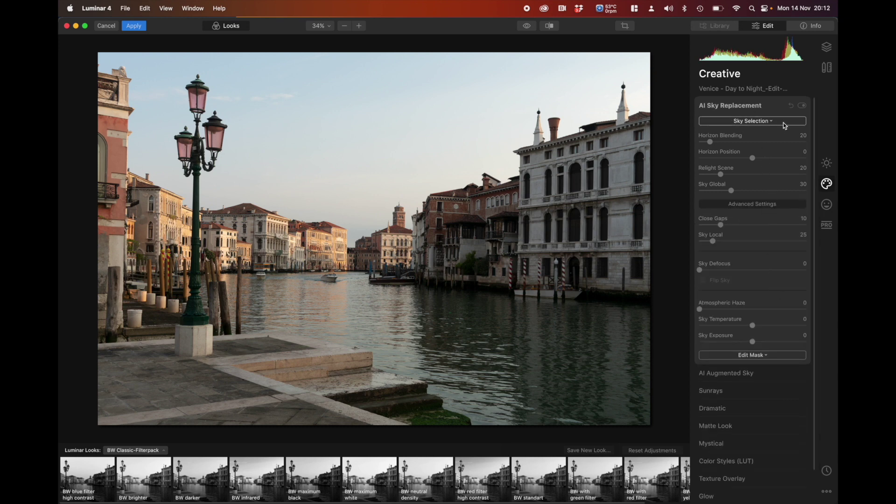
Start loading a custom sky image, collapse the 11 - Burst of Drama folder and expand 02 - Golden Hour (No Sun).
left_click(758, 123)
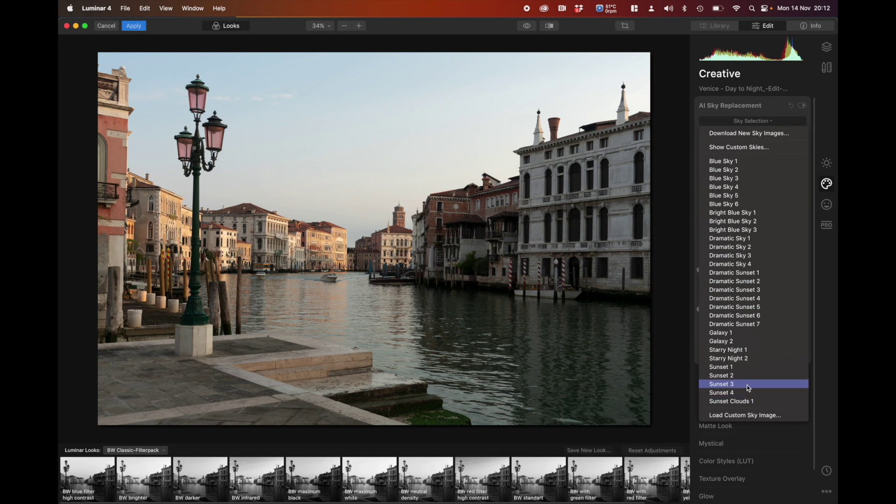
left_click(743, 416)
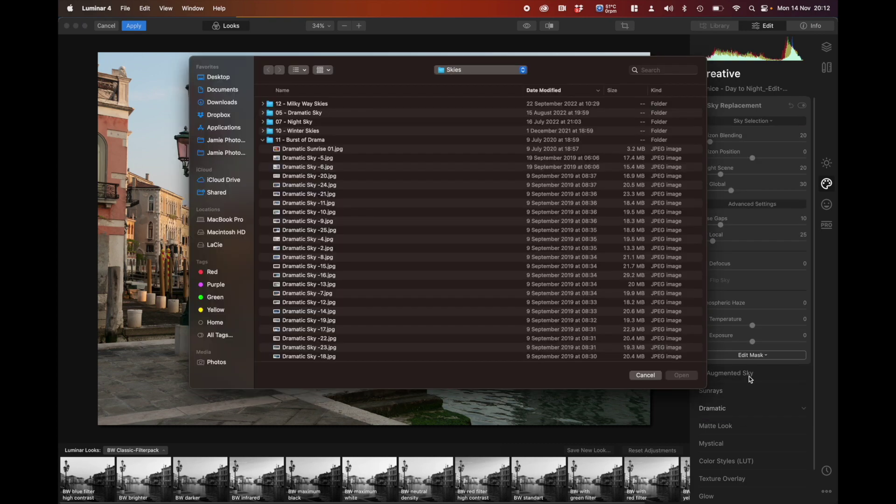
left_click(263, 141)
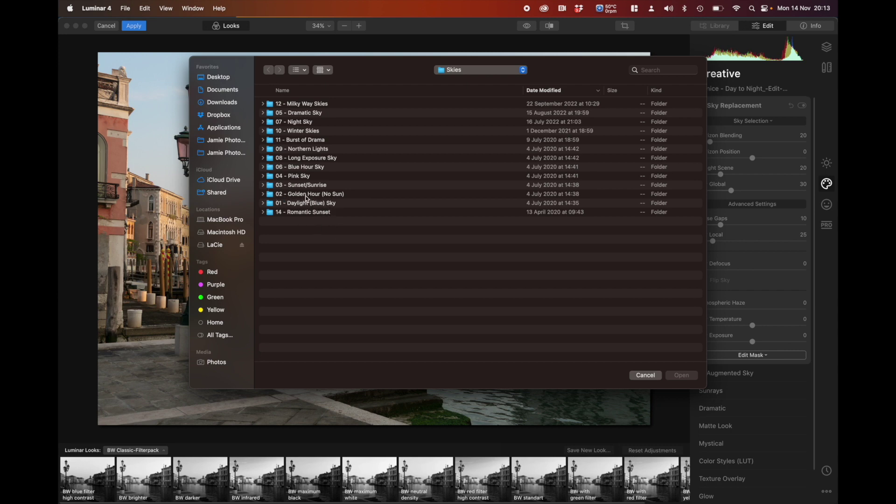
left_click(268, 195)
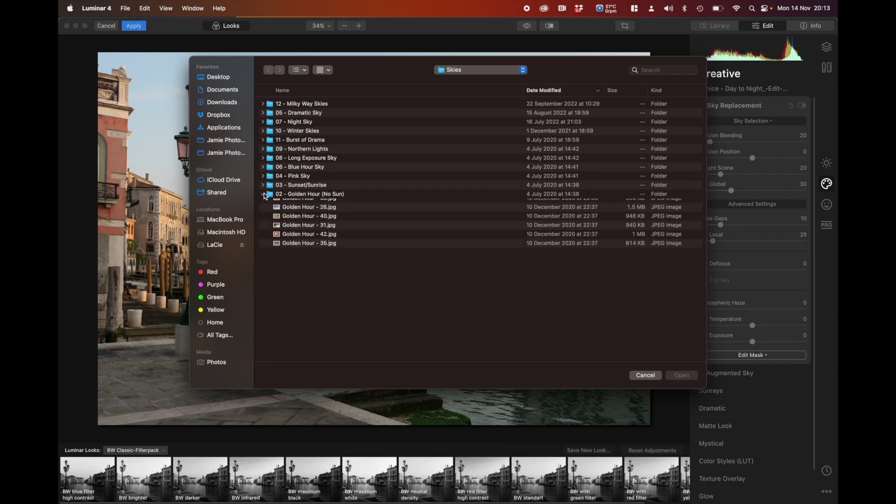
scroll(319, 202, "down", 1)
scroll(320, 201, "down", 3)
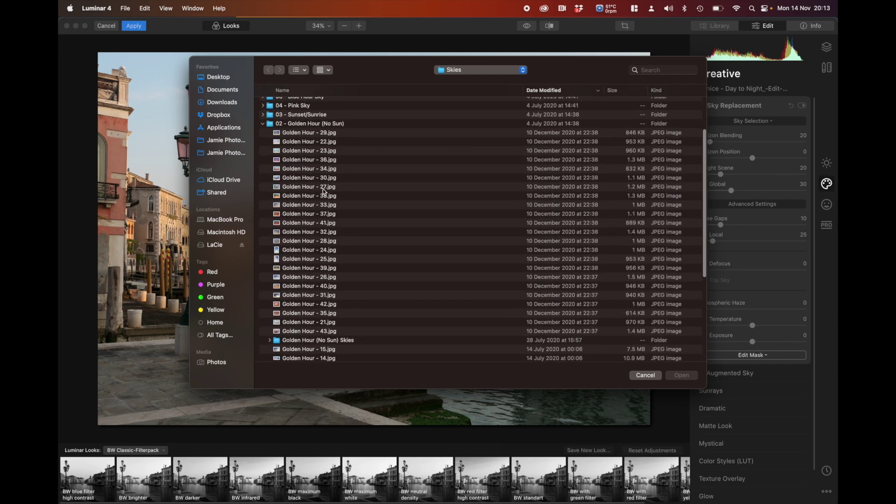
Preview the Golden Hour sky images from Golden Hour - 29.jpg onwards to compare their colours and clouds.
left_click(323, 135)
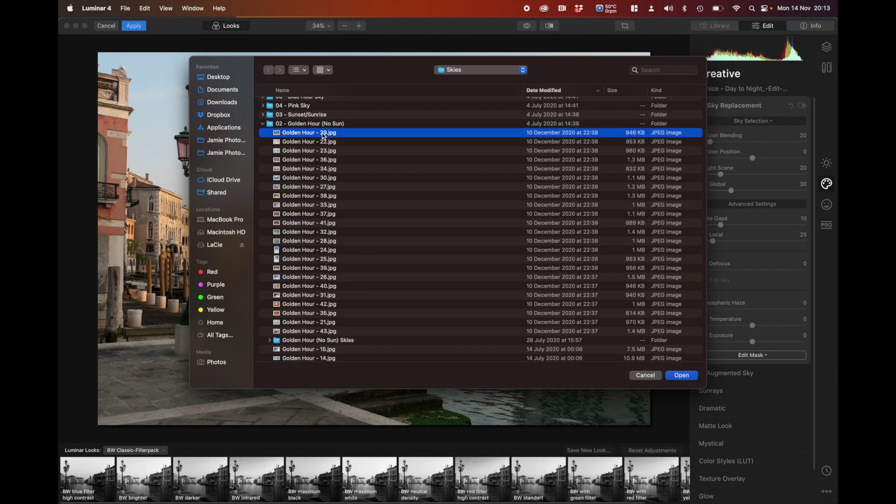
key("space")
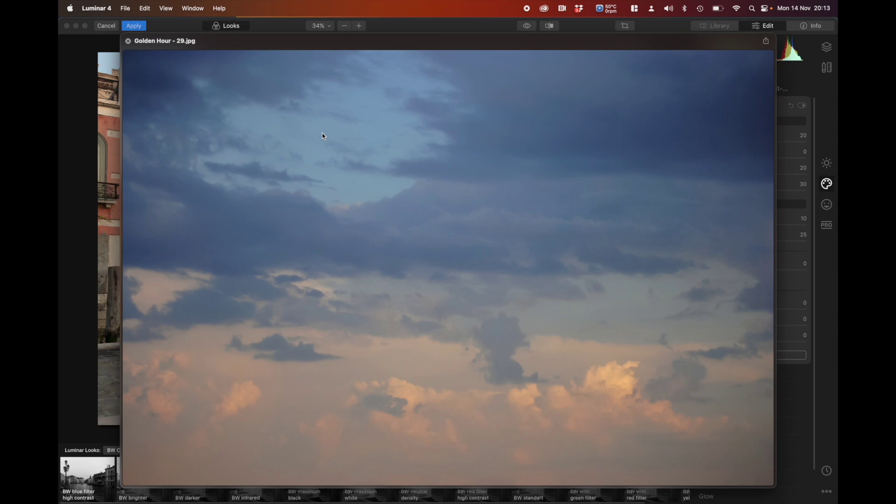
key("space")
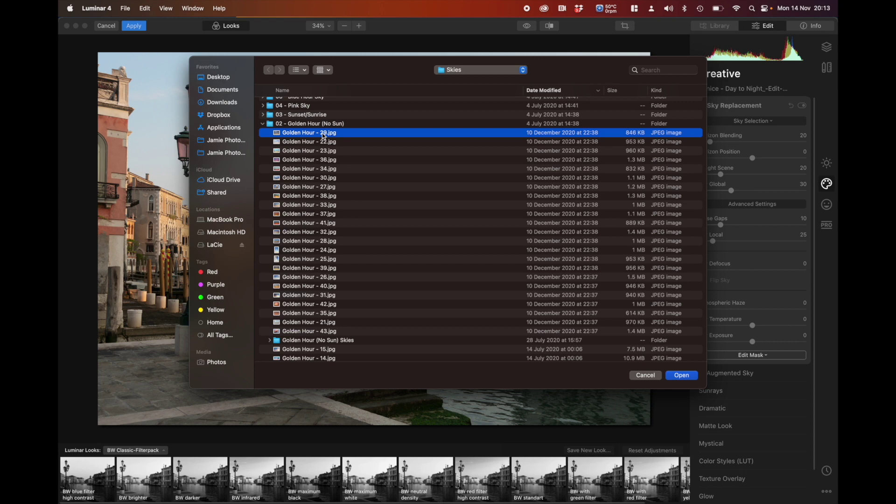
key("Down")
key("space")
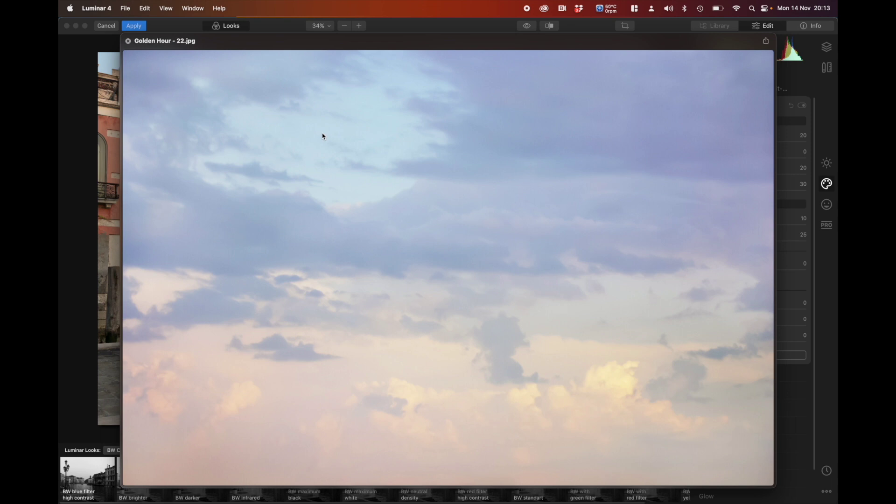
key("Down")
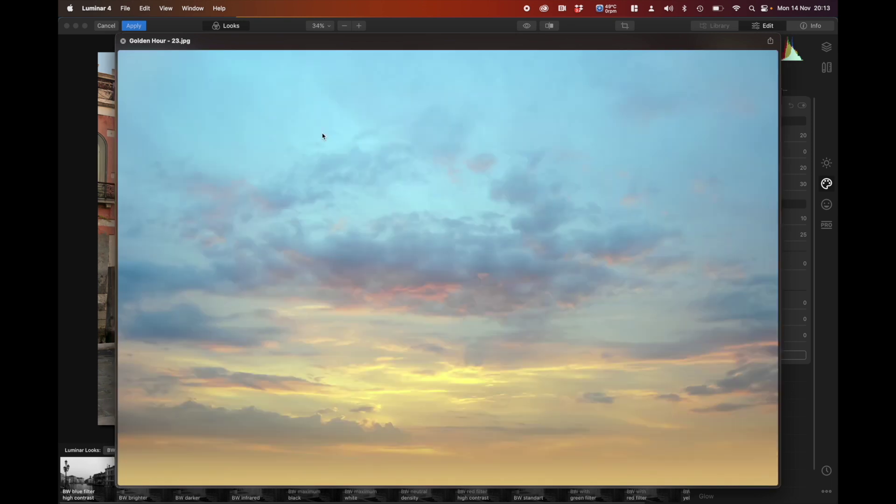
key("Down")
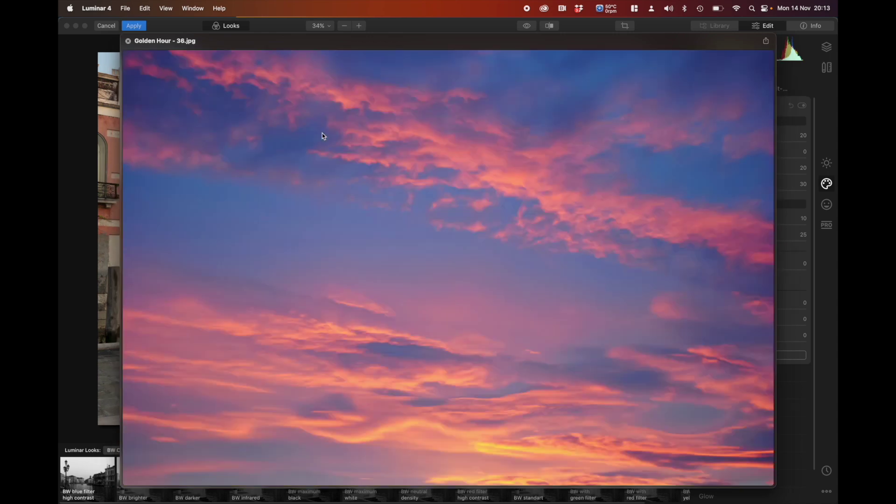
key("Down")
key("Down")
key("Down")
key("Down")
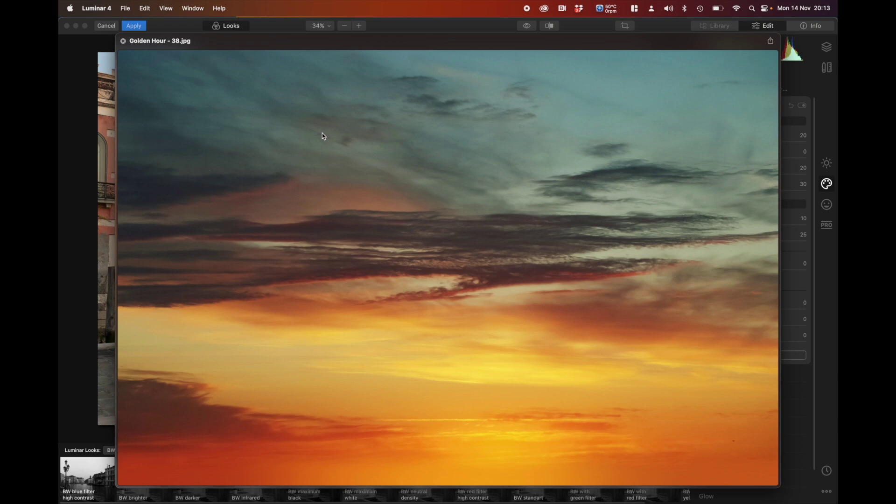
key("Down")
key("Down")
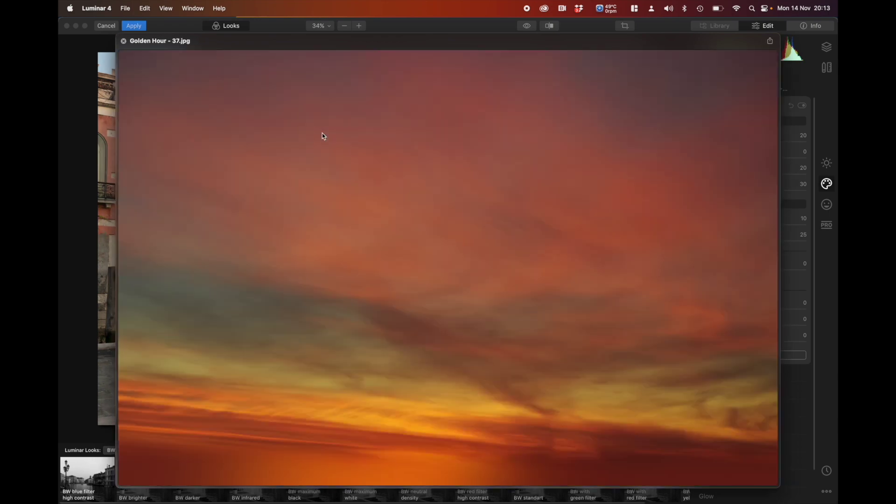
key("Up")
key("Up")
key("Up")
key("Up")
key("Up")
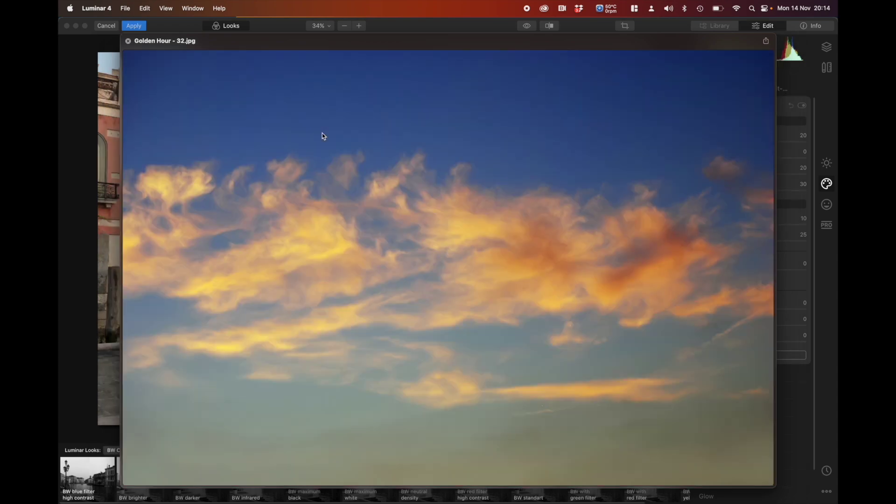
key("Up")
key("Up")
key("Up")
key("Up")
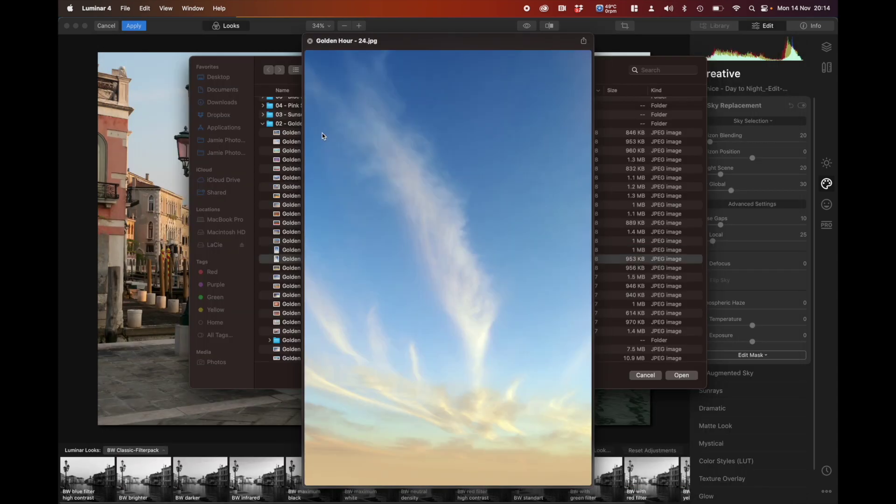
key("Down")
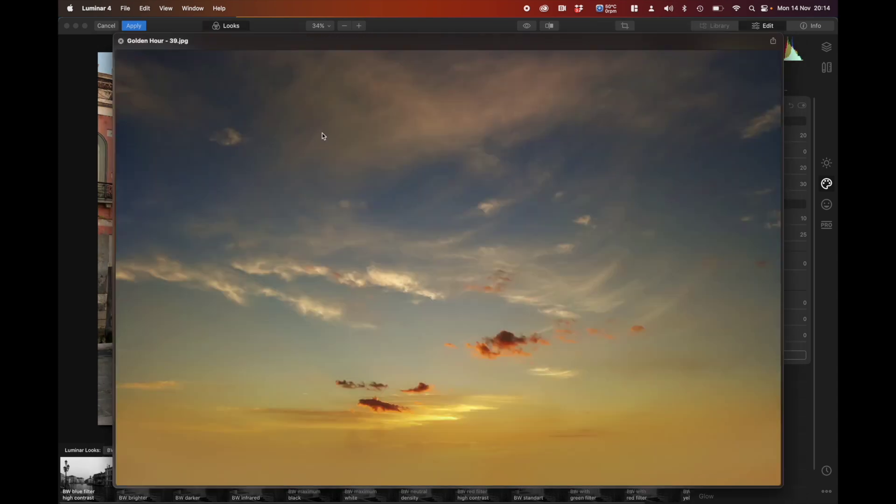
key("Down")
key("Down")
key("Down")
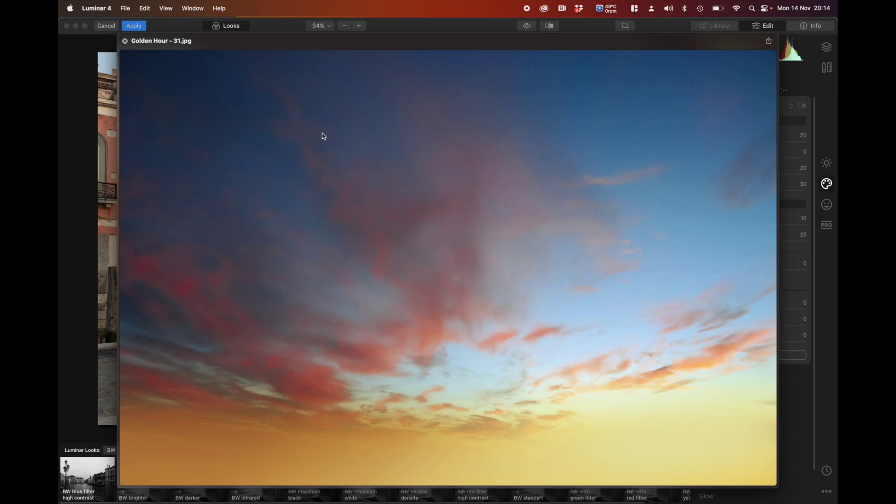
key("Down")
key("Down")
key("Up")
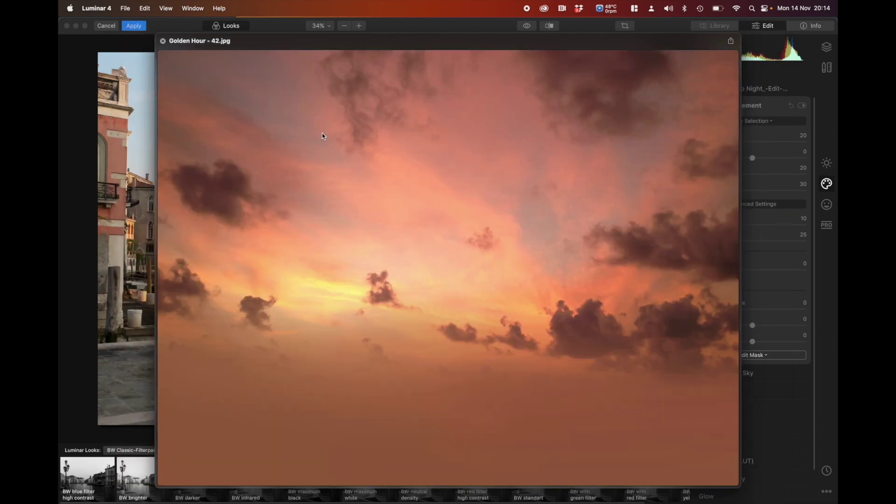
key("Down")
key("Down")
key("Up")
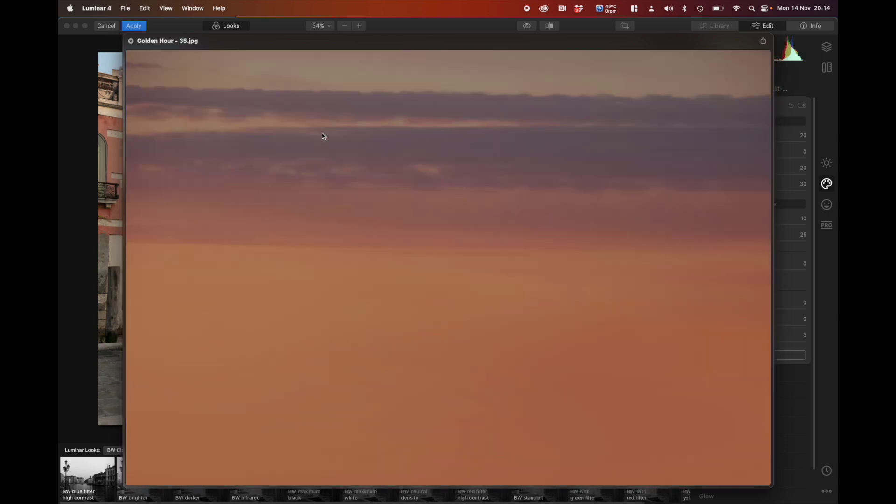
Load Golden Hour - 42.jpg as the replacement sky.
key("Up")
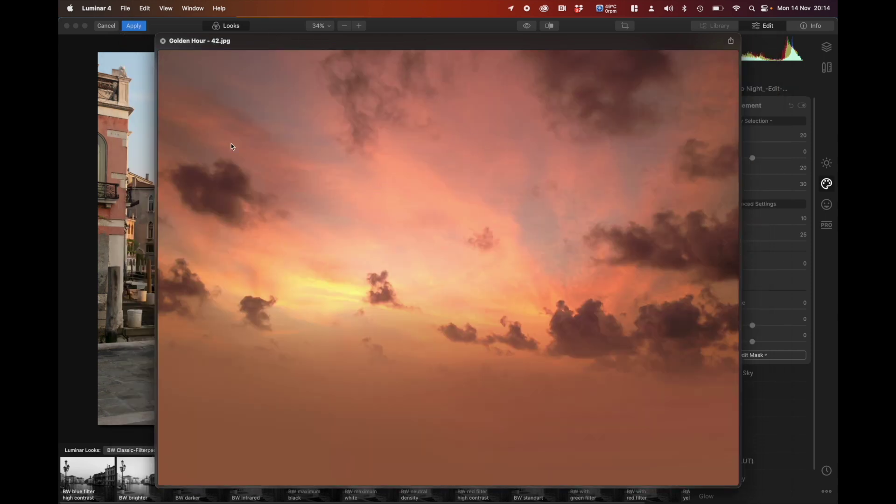
key("space")
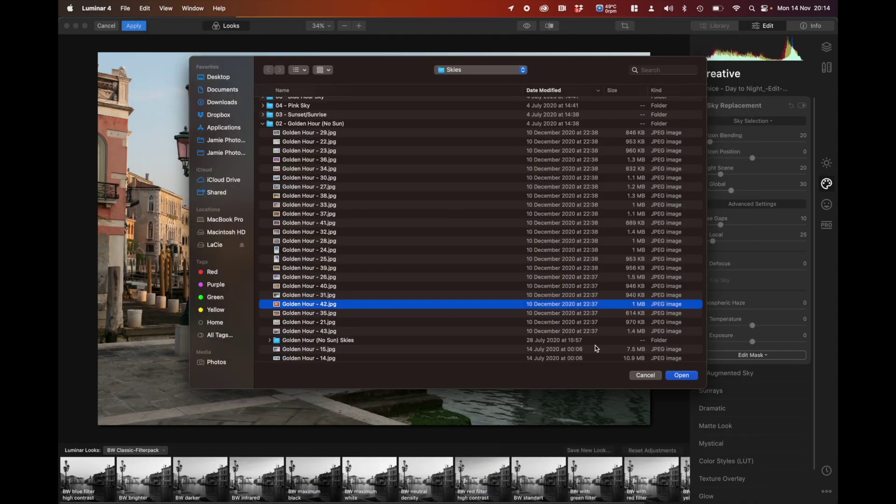
left_click(679, 376)
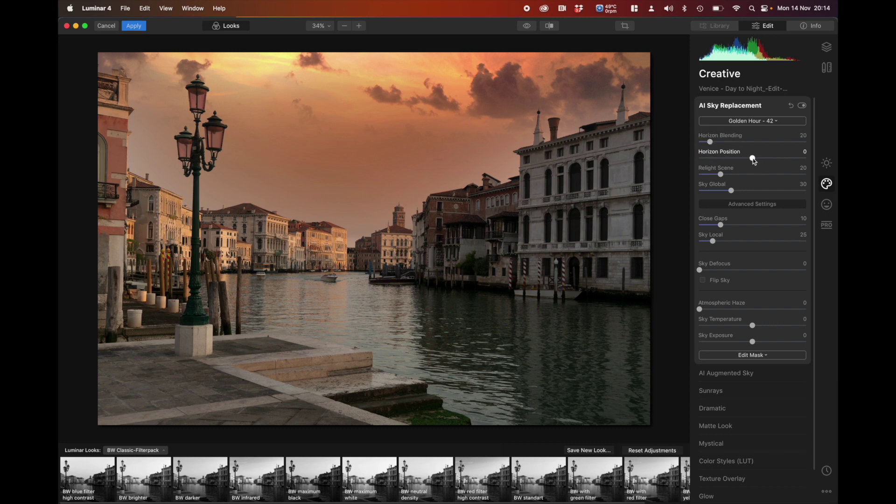
Set the replacement sky's Horizon Position to -49 and Horizon Blending to 0.
left_click_drag(754, 161, 728, 167)
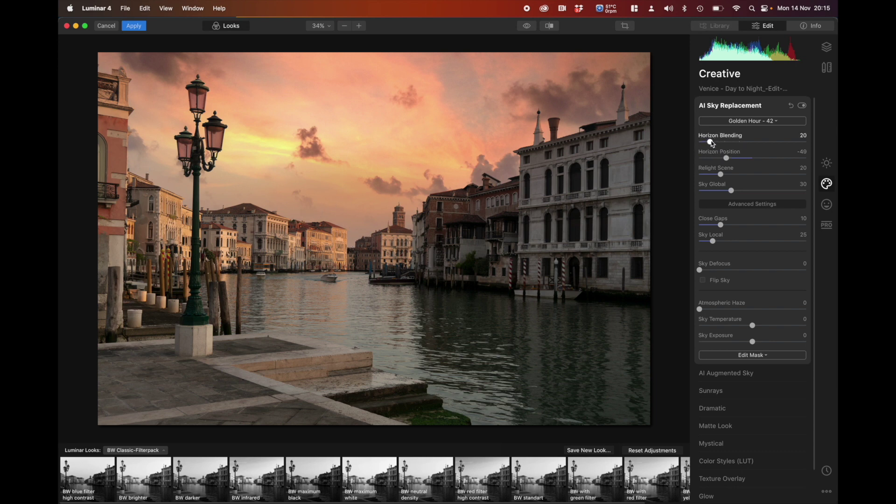
left_click_drag(712, 144, 691, 145)
Try Sky Global at 93 to compare the sky mask's coverage, and set it to 5.
scroll(725, 191, "down", 1)
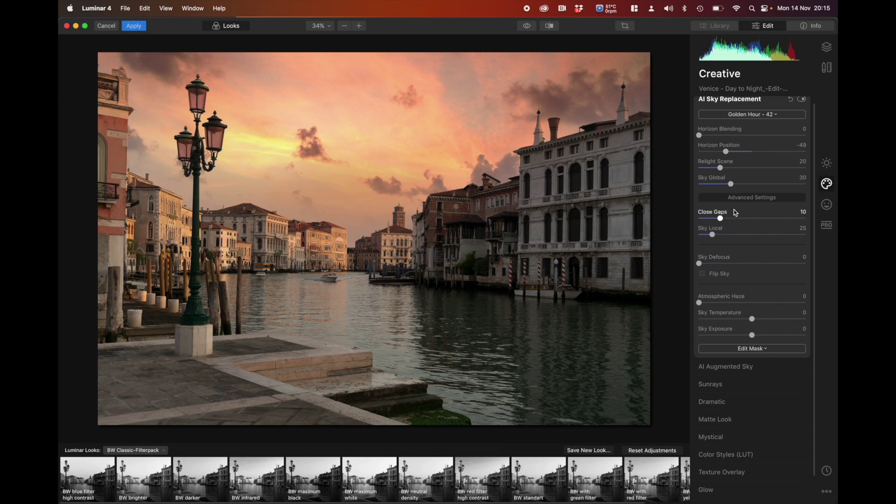
scroll(724, 181, "down", 1)
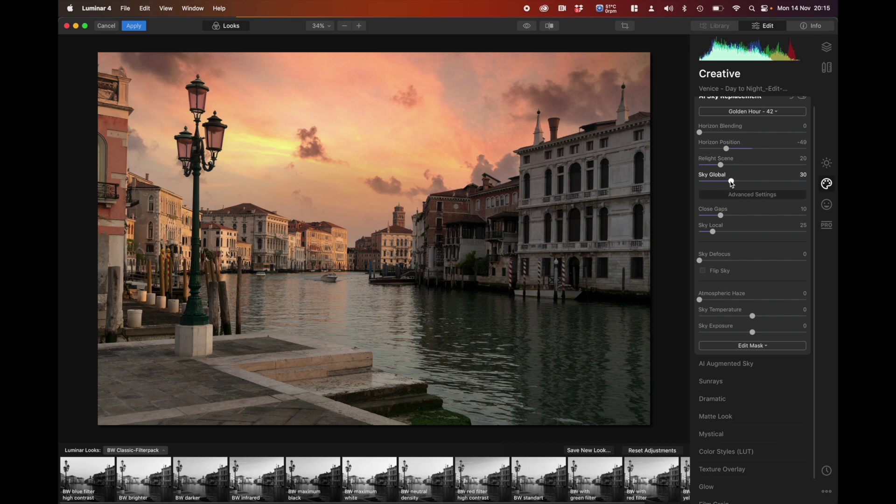
left_click_drag(732, 182, 800, 183)
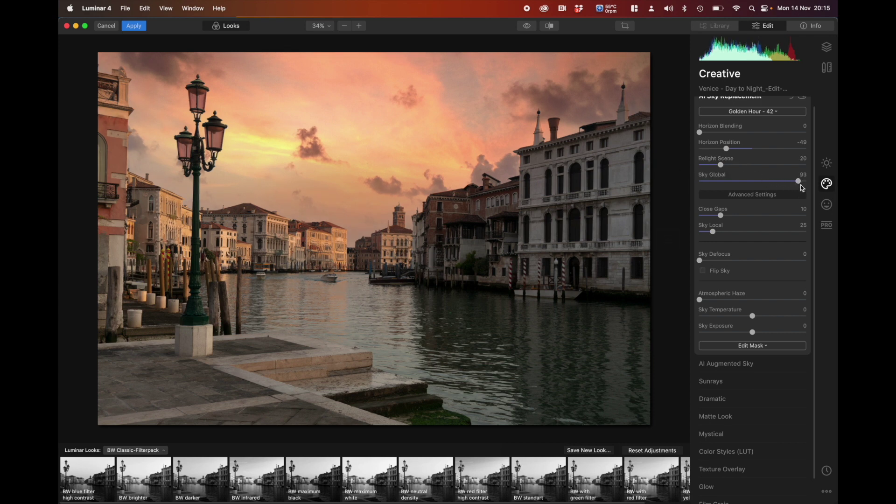
left_click_drag(799, 181, 709, 182)
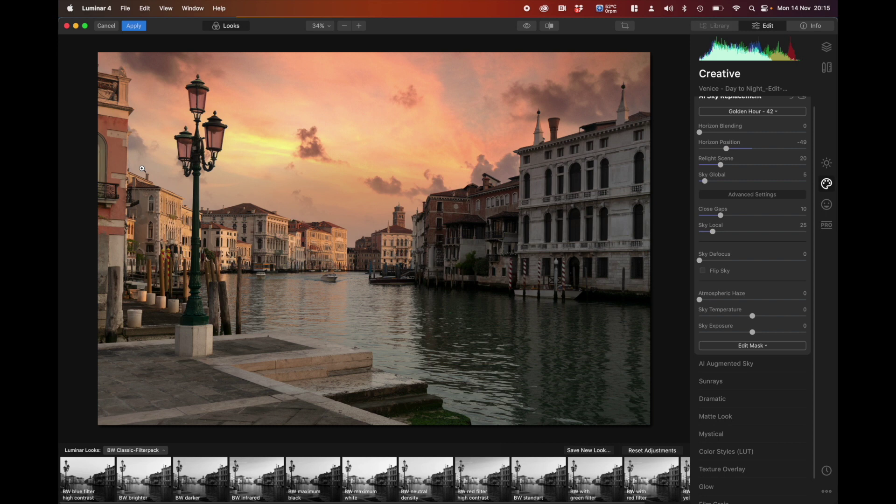
Set the replacement sky's Sky Global to 60 and its Sky Local to 89.
left_click_drag(707, 186, 766, 186)
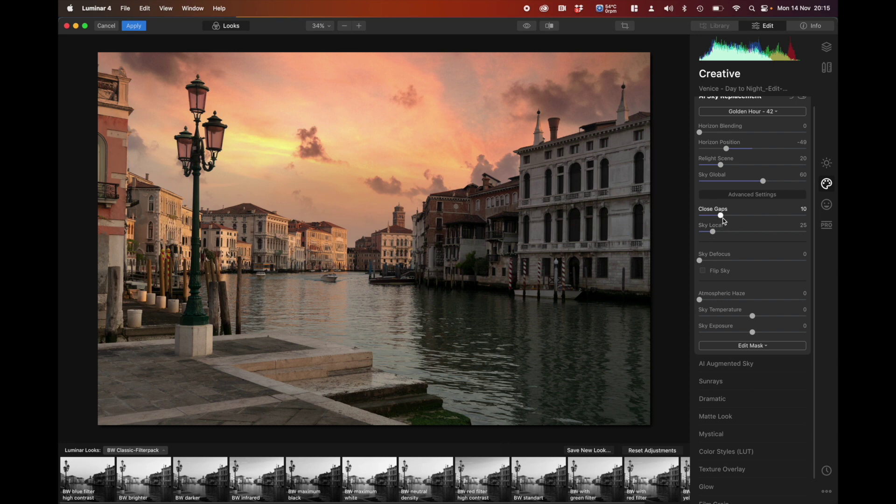
left_click_drag(713, 233, 793, 232)
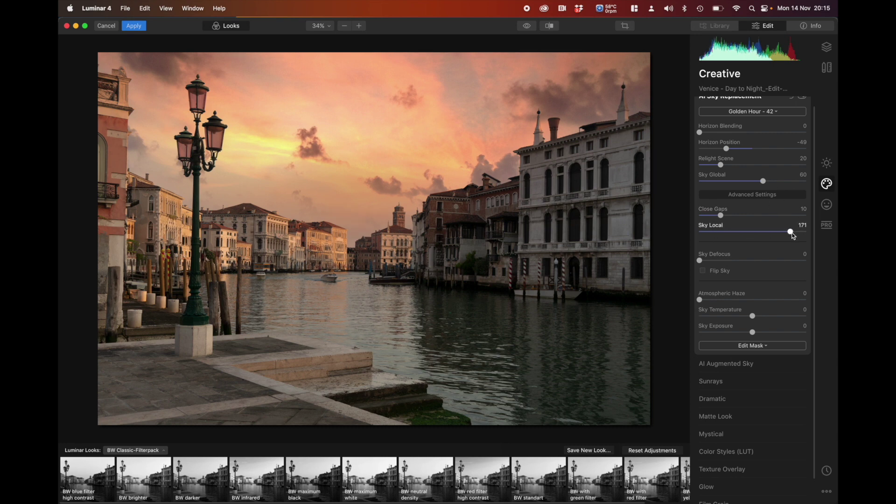
left_click_drag(792, 233, 709, 237)
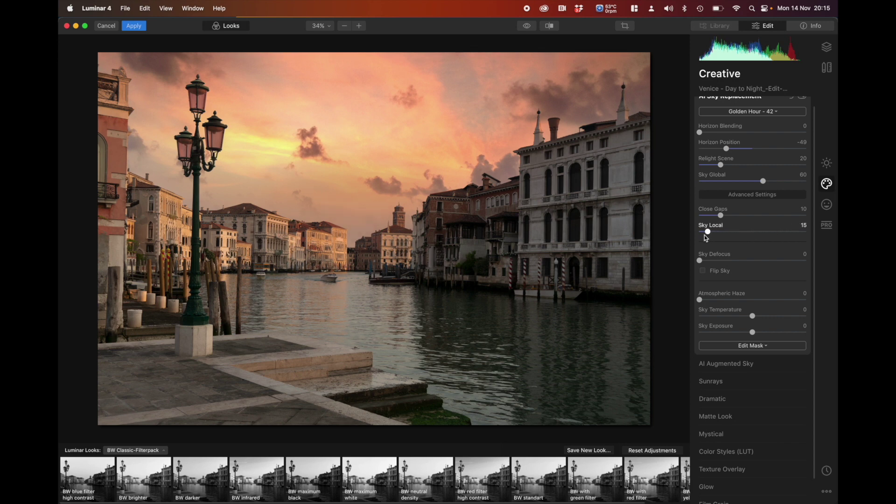
left_click_drag(705, 235, 748, 235)
Try Close Gaps values between 2 and 43 while checking the rooftop edges close up, and return it to 10.
left_click_drag(717, 217, 709, 216)
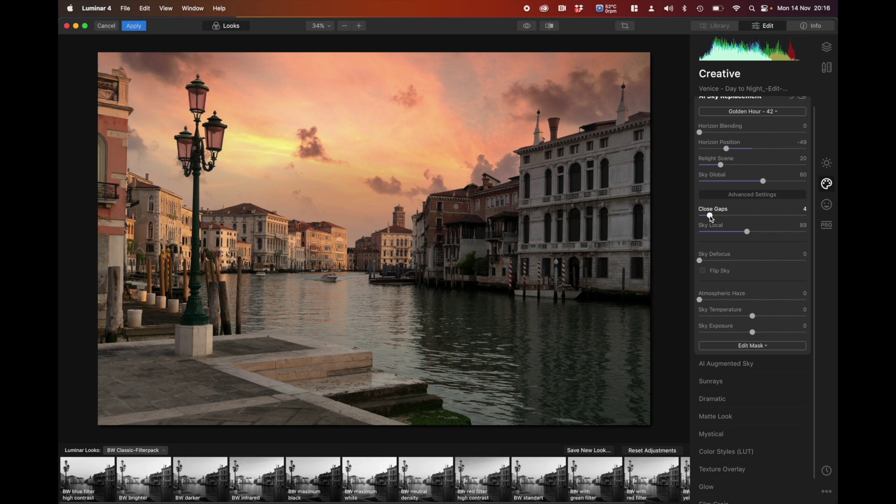
left_click_drag(711, 218, 786, 216)
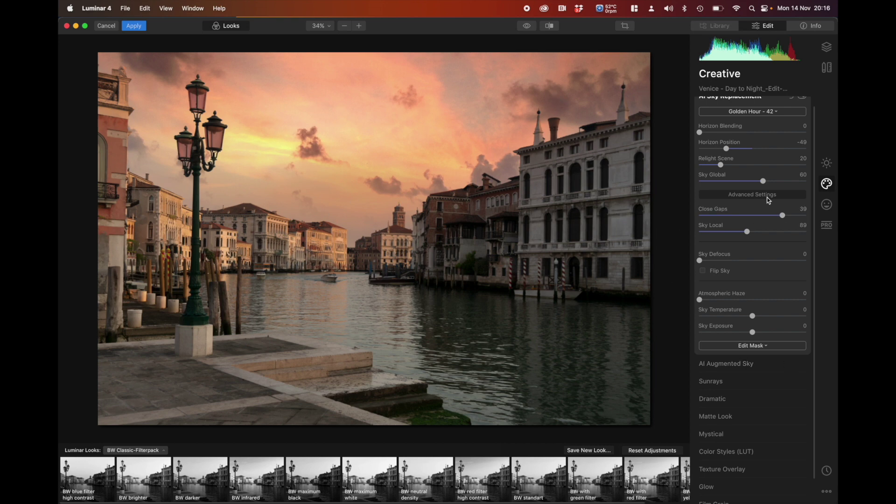
left_click_drag(783, 216, 706, 217)
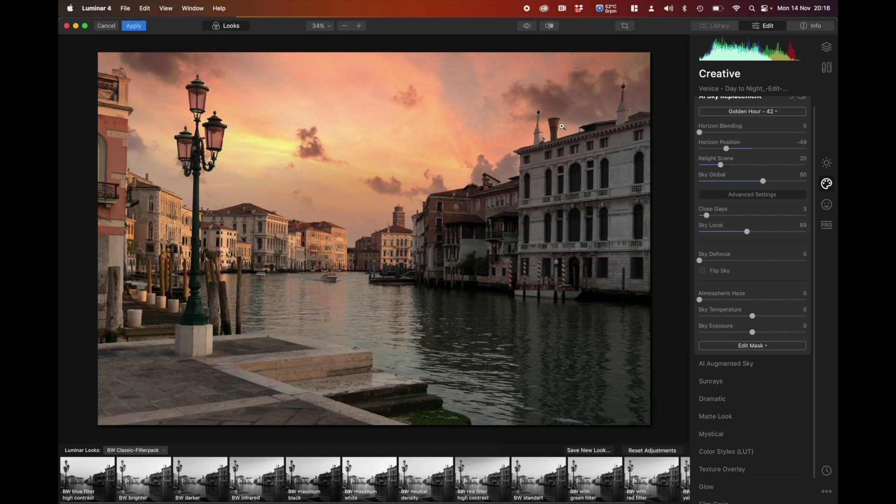
left_click(541, 113)
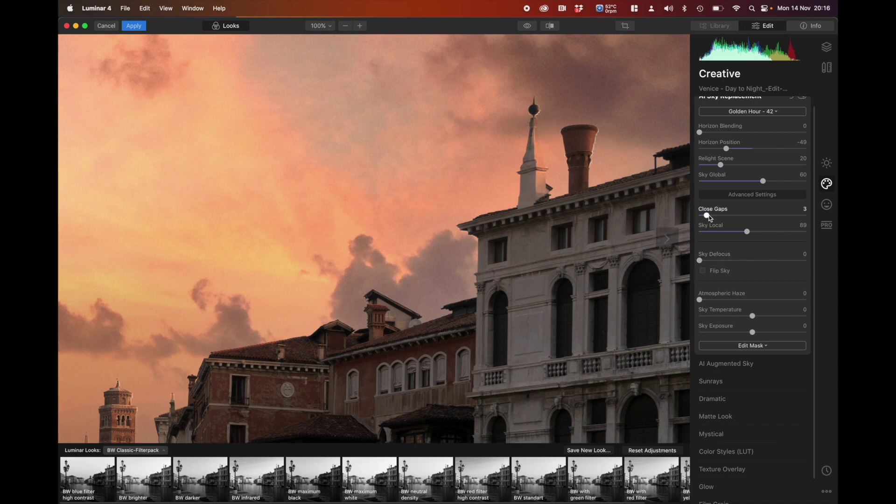
left_click_drag(707, 215, 723, 215)
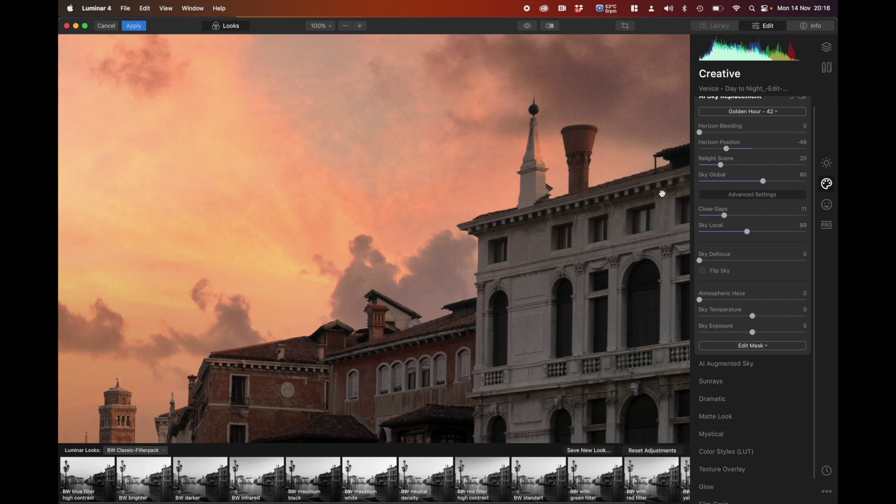
left_click(705, 216)
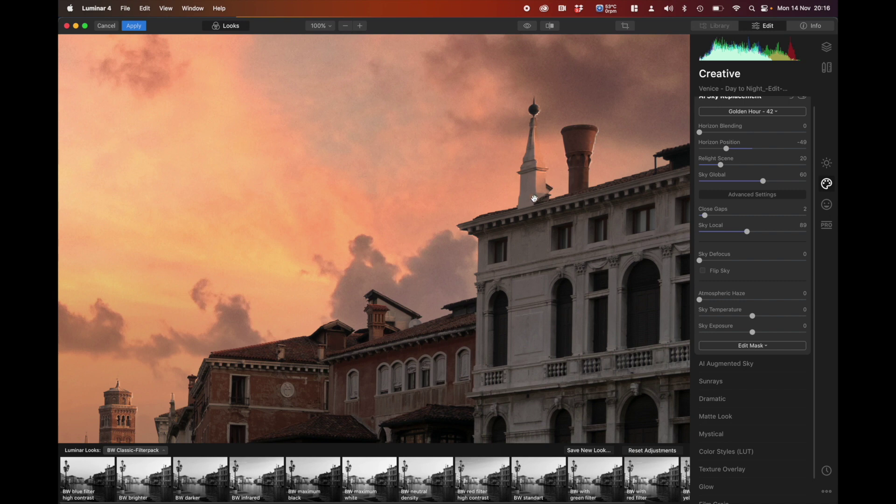
left_click(731, 216)
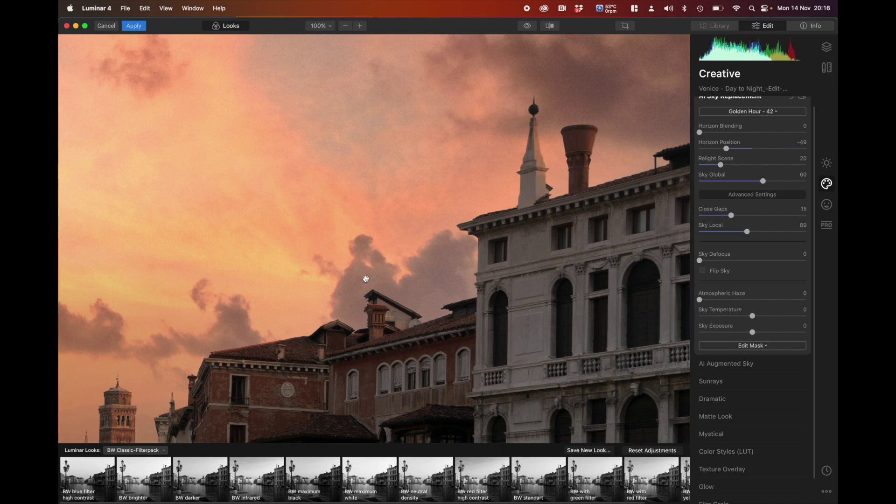
left_click(790, 216)
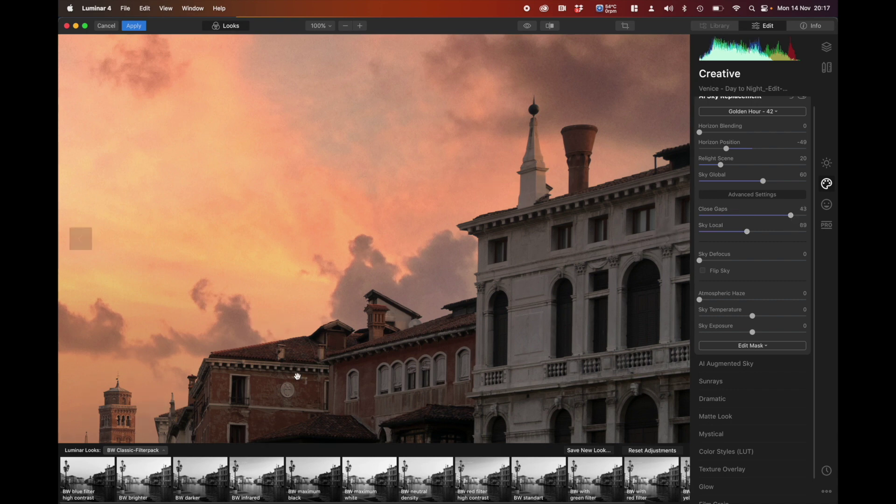
left_click(722, 217)
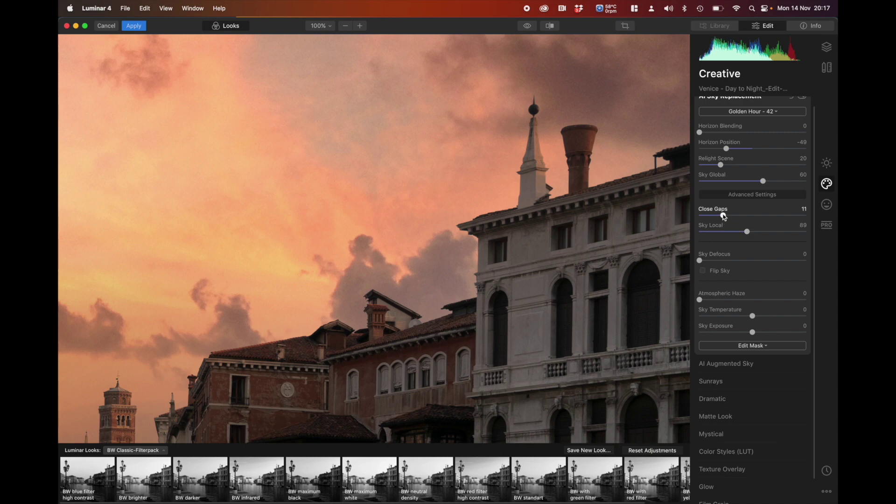
left_click_drag(724, 216, 723, 216)
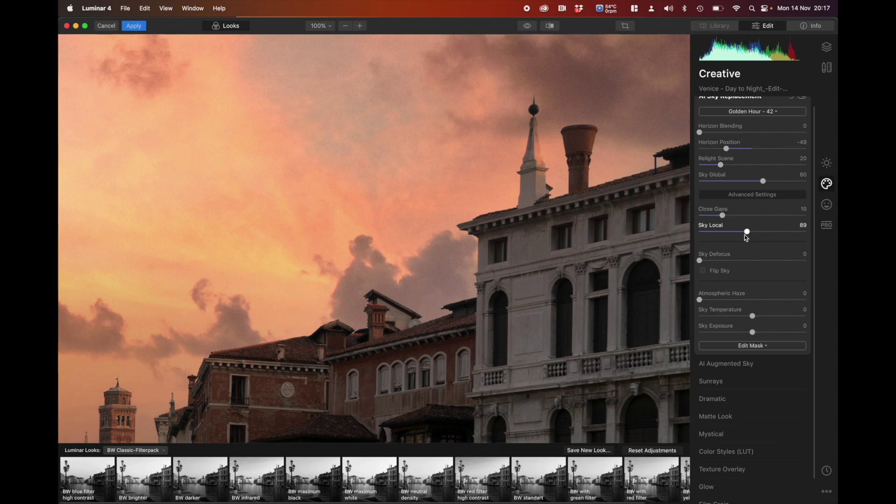
left_click(370, 257)
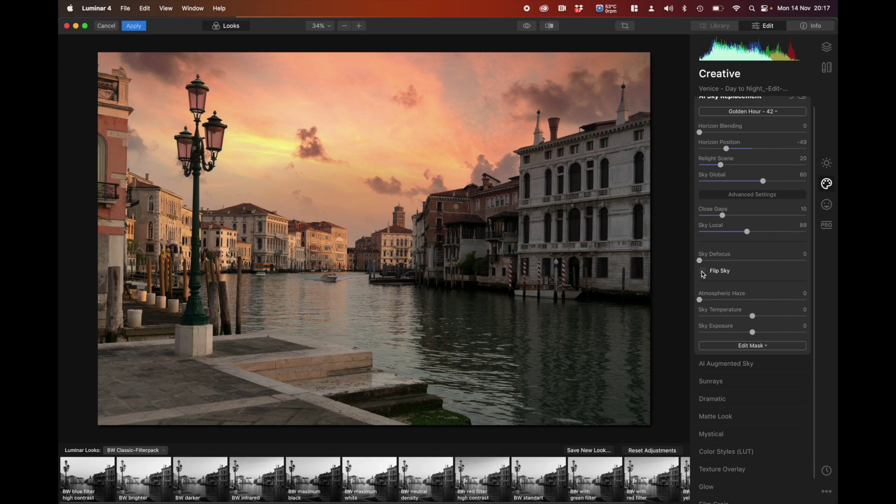
Flip the replacement sky horizontally and set its Sky Exposure to -34.
left_click(704, 271)
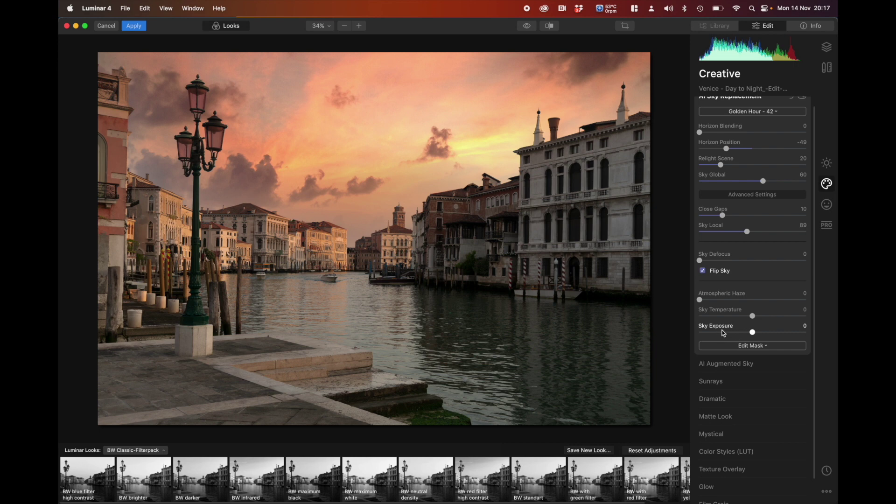
left_click(776, 332)
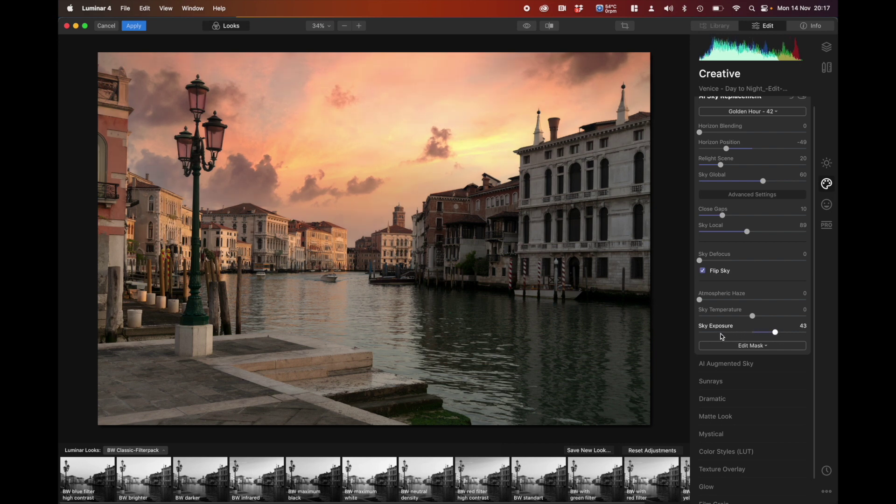
left_click_drag(721, 335, 735, 334)
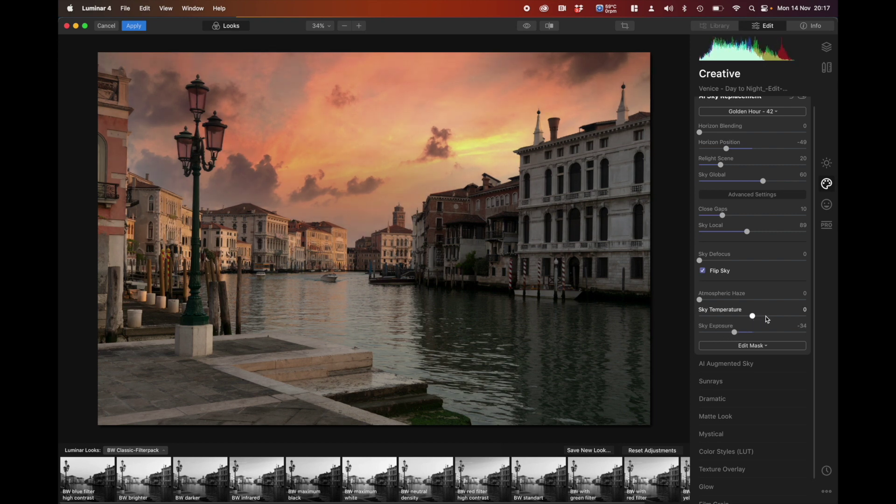
Compare warmer and cooler Sky Temperature values, 62 and -42, and set it to 24.
left_click(786, 317)
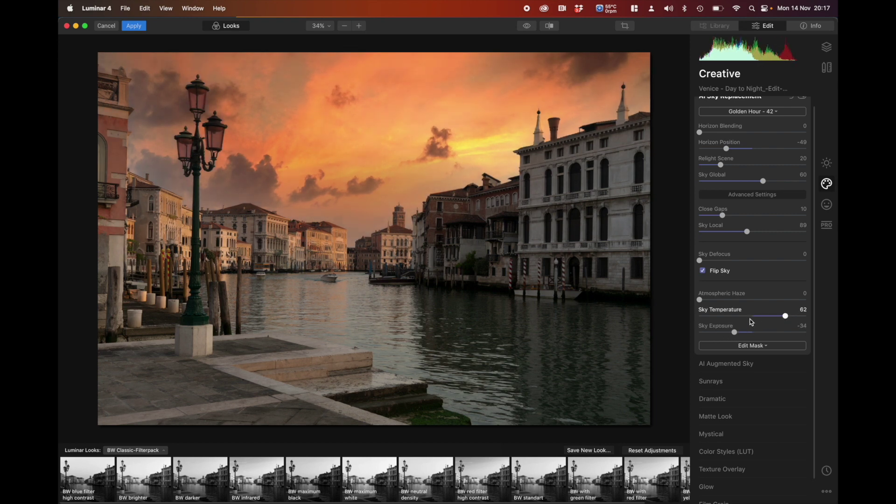
left_click(730, 317)
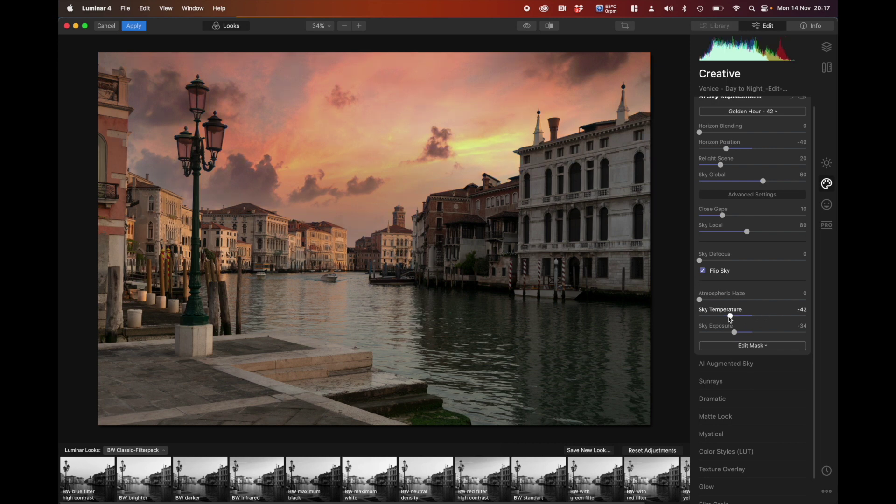
left_click_drag(768, 319, 768, 319)
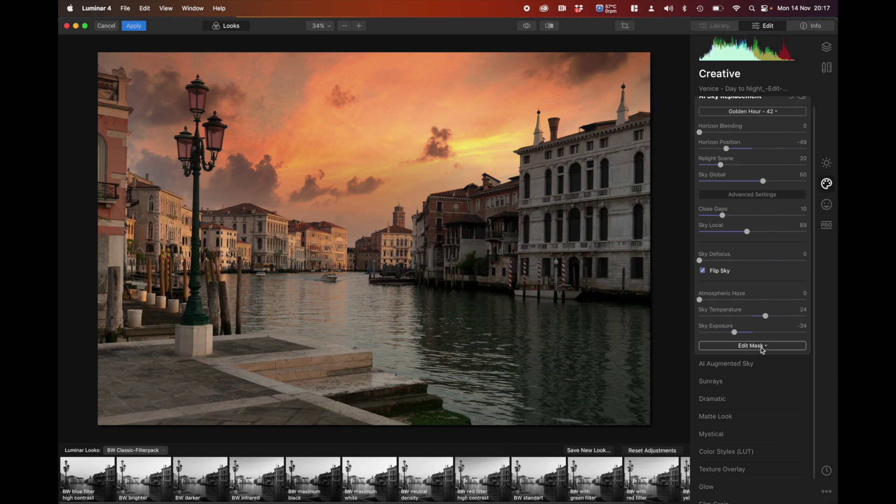
Raise the sky replacement's Relight Scene to 90 to darken and warm the buildings and canal.
scroll(758, 356, "up", 1)
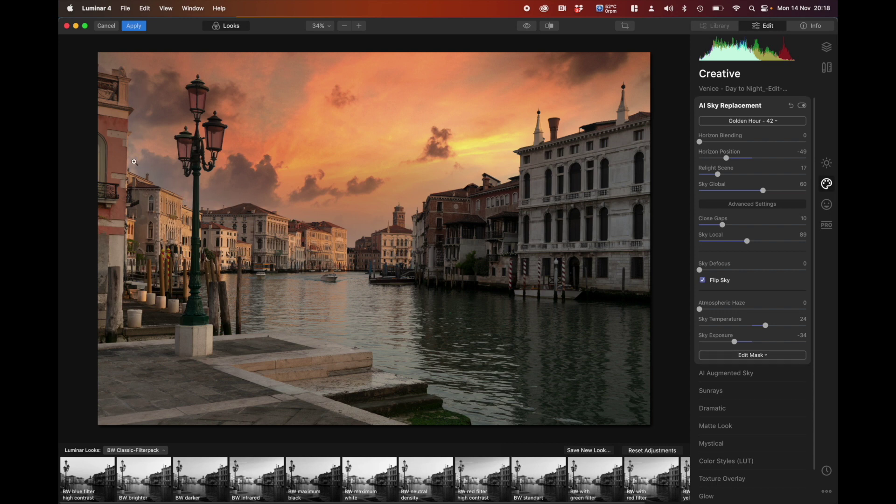
scroll(741, 175, "down", 1)
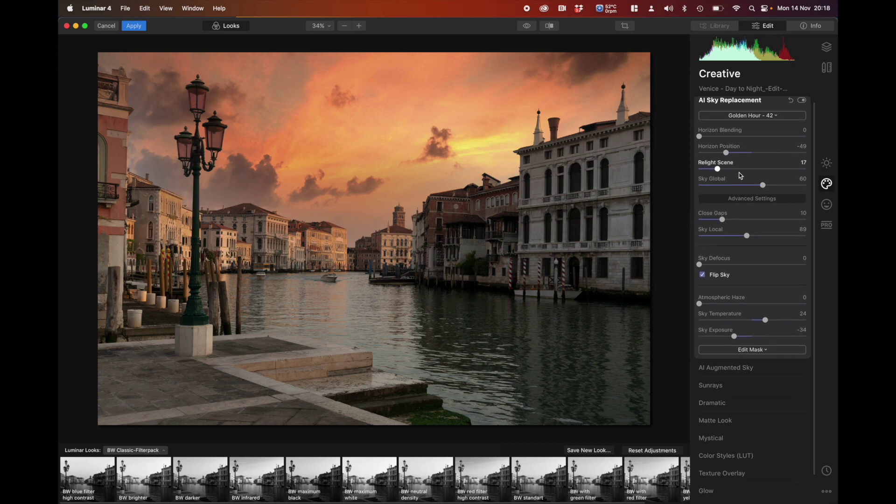
scroll(735, 172, "up", 1)
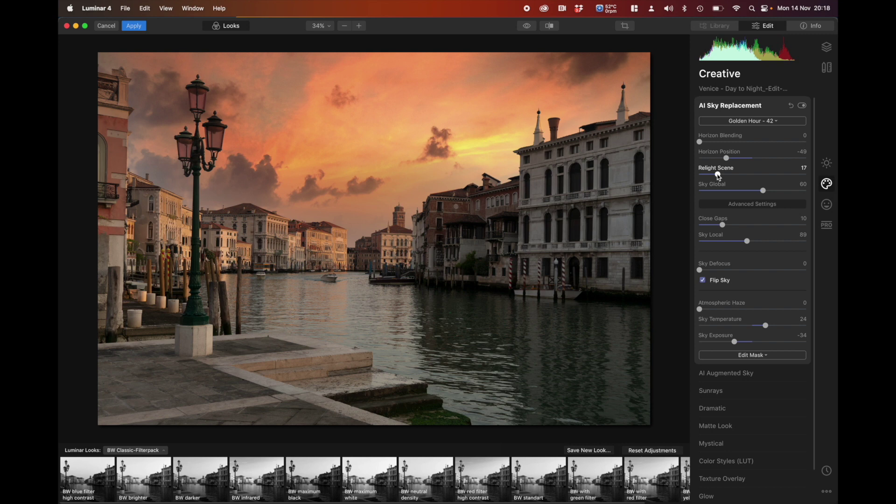
left_click_drag(719, 177, 801, 175)
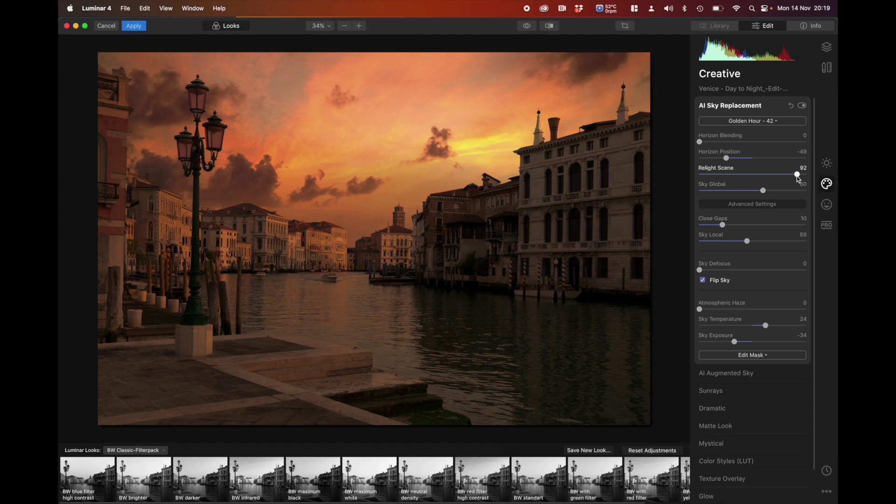
mouse_move(797, 175)
left_mouse_down()
mouse_move(776, 176)
mouse_move(821, 177)
mouse_move(797, 179)
left_mouse_up()
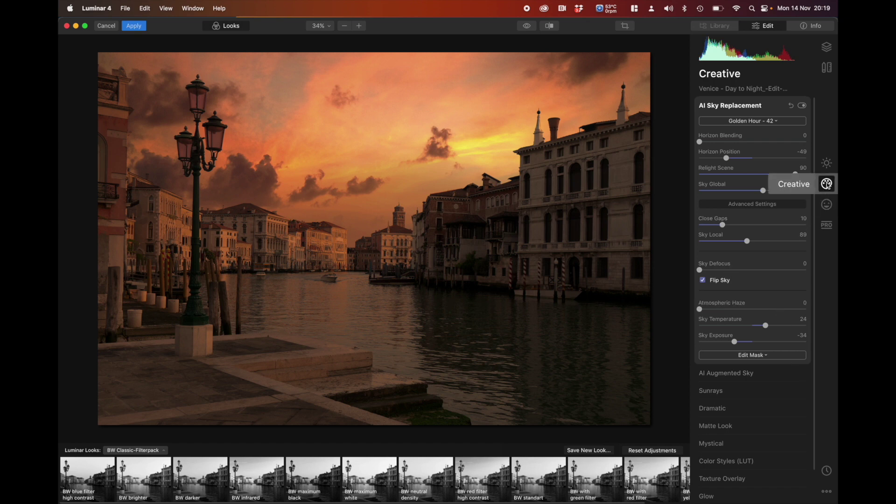
Show the Sunrays advanced settings and place the sun centre low on the skyline, just beside the distant brick tower.
left_click(716, 393)
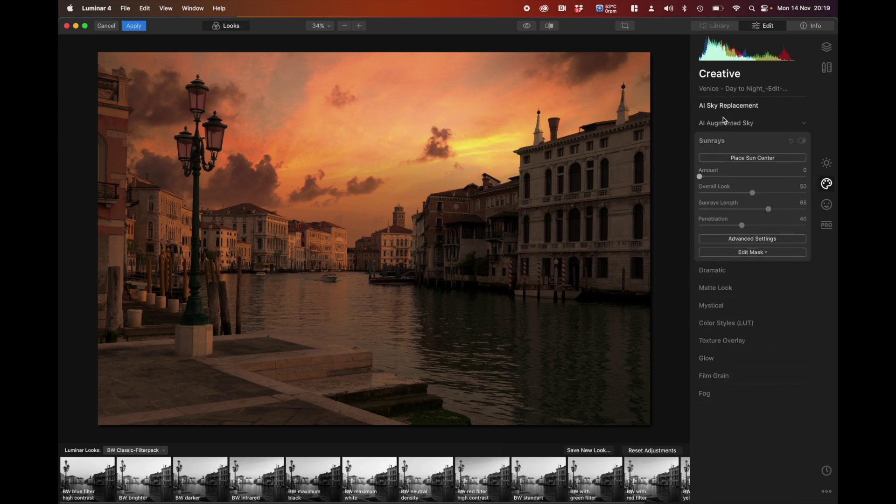
left_click(761, 239)
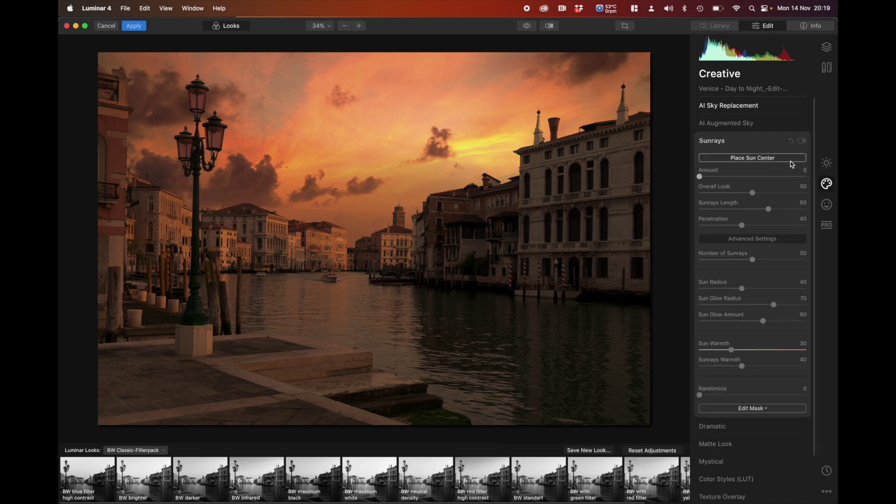
left_click(755, 158)
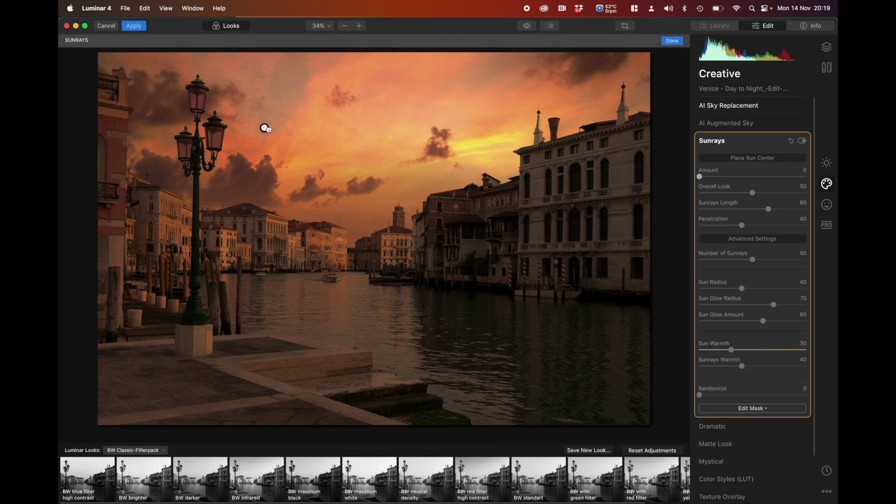
mouse_move(264, 128)
left_mouse_down()
mouse_move(322, 120)
mouse_move(326, 129)
left_mouse_up()
mouse_move(434, 171)
left_mouse_down()
mouse_move(352, 242)
mouse_move(363, 228)
mouse_move(353, 242)
mouse_move(409, 225)
left_mouse_up()
Try stronger and weaker sunrays, and set their Amount to 20, Overall Look to 50 and Sunrays Length to 33.
left_click_drag(703, 180, 770, 181)
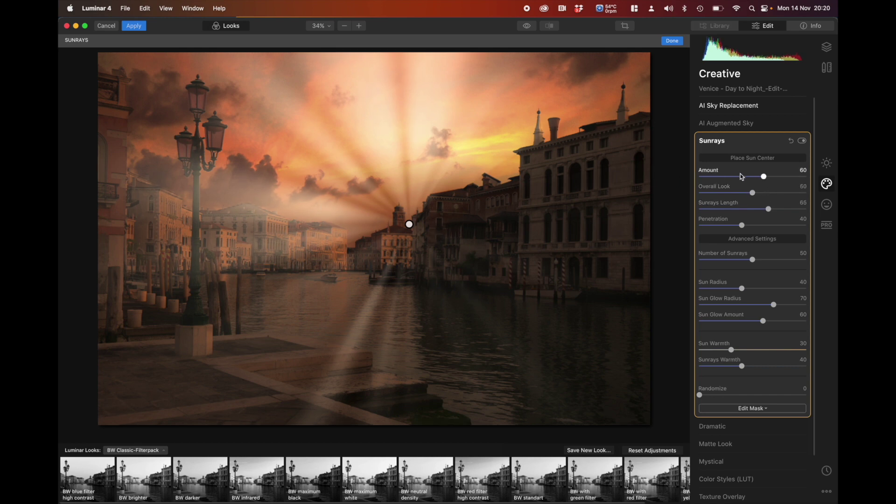
left_click_drag(764, 176, 715, 182)
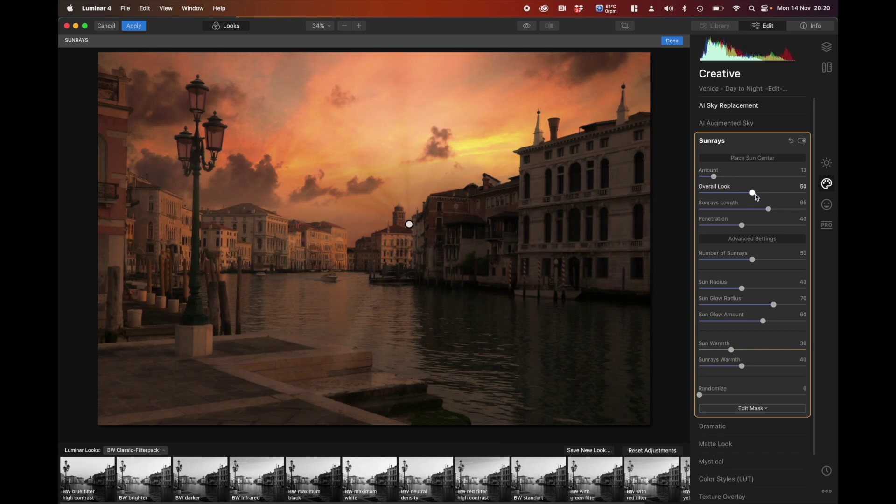
left_click_drag(754, 194, 719, 201)
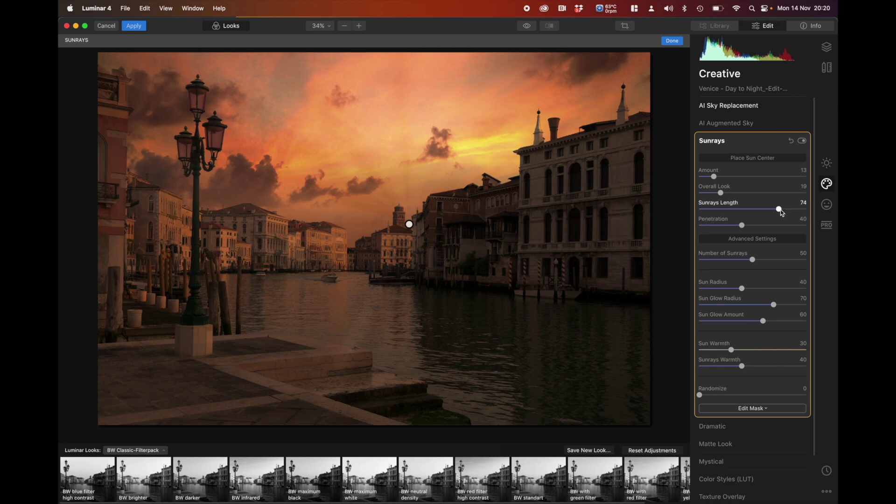
left_click_drag(780, 210, 727, 210)
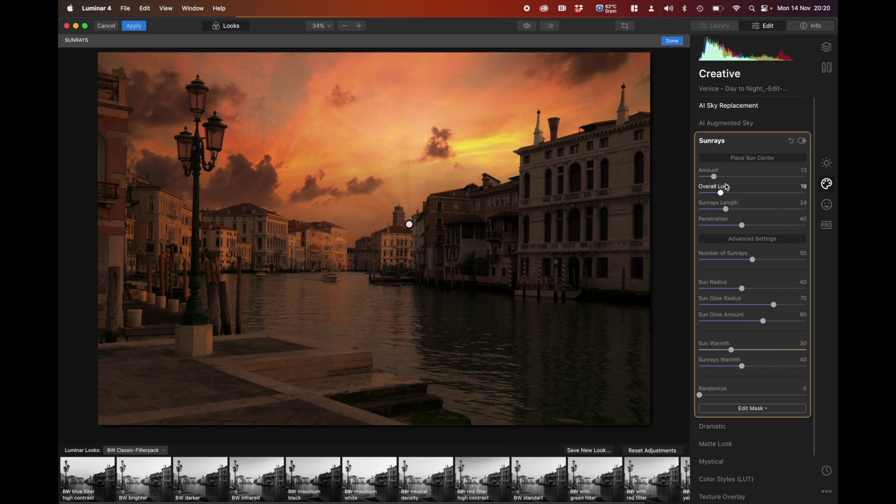
left_click(755, 176)
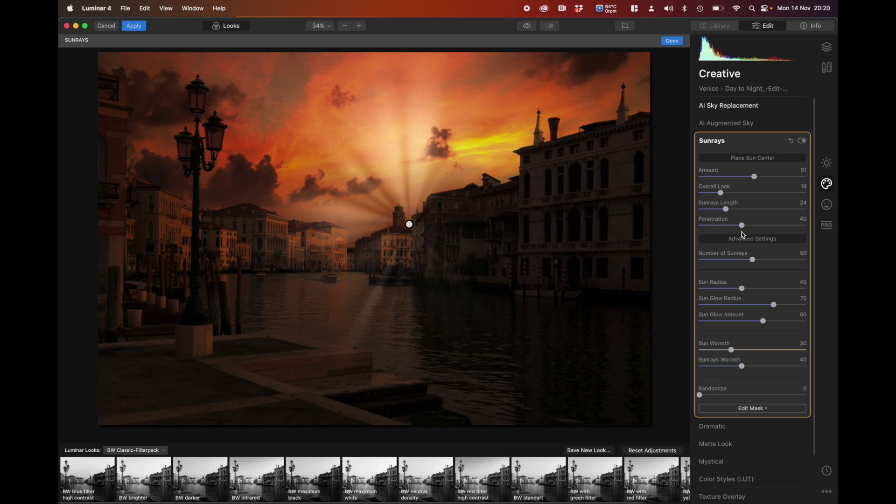
mouse_move(730, 210)
left_mouse_down()
mouse_move(812, 211)
mouse_move(739, 209)
mouse_move(737, 218)
left_mouse_up()
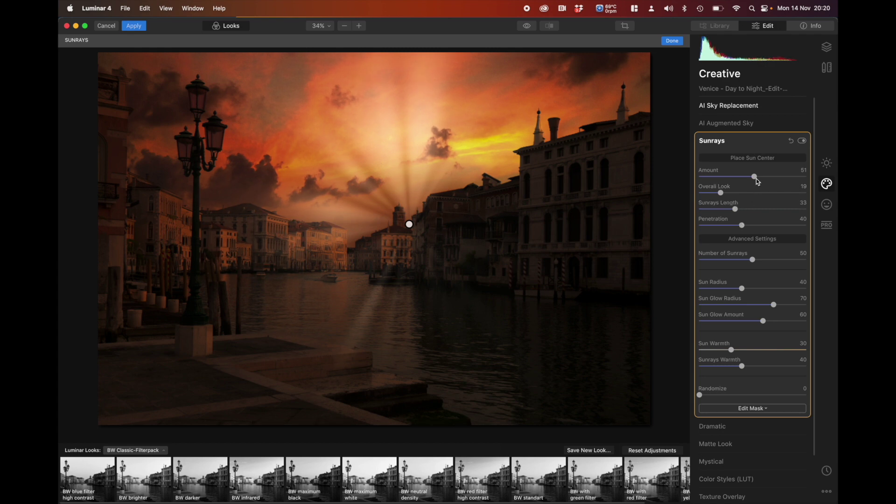
mouse_move(755, 178)
left_mouse_down()
mouse_move(722, 180)
mouse_move(725, 193)
mouse_move(752, 193)
left_mouse_up()
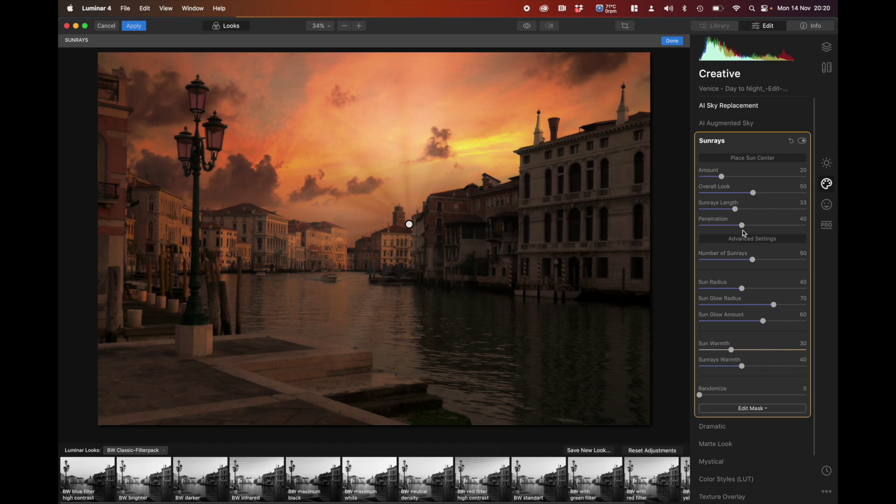
Try a very high sunrays Penetration, then set Penetration to 60, Sun Radius to 25, Sun Glow Radius to 46 and Sun Glow Amount to 57.
left_click_drag(743, 227, 806, 227)
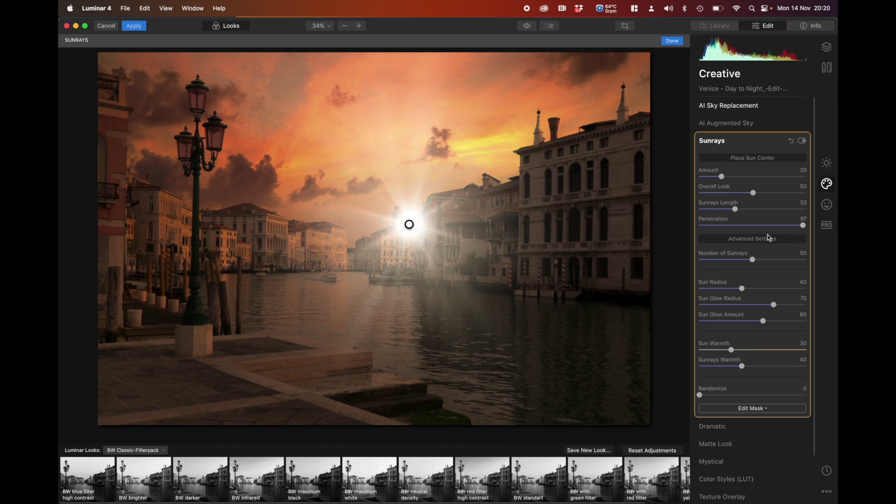
left_click_drag(803, 227, 763, 234)
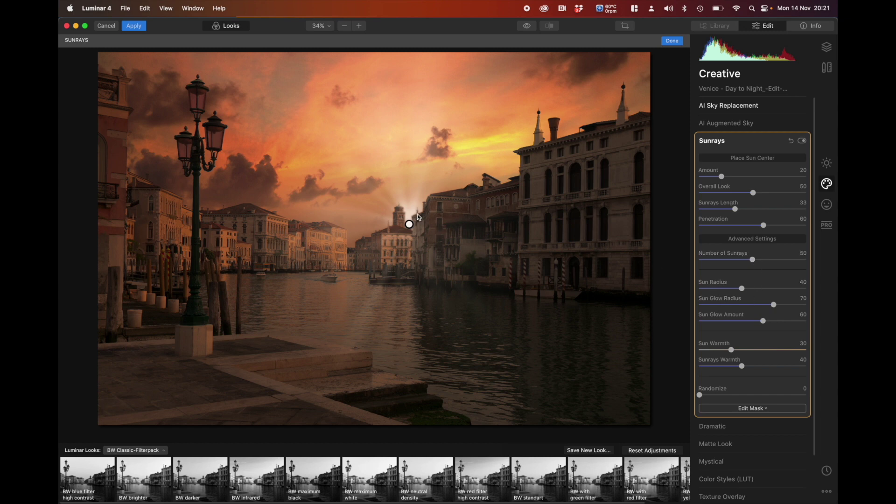
left_click(730, 306)
mouse_move(731, 308)
left_mouse_down()
mouse_move(782, 301)
mouse_move(750, 302)
mouse_move(786, 290)
mouse_move(704, 295)
mouse_move(724, 294)
left_mouse_up()
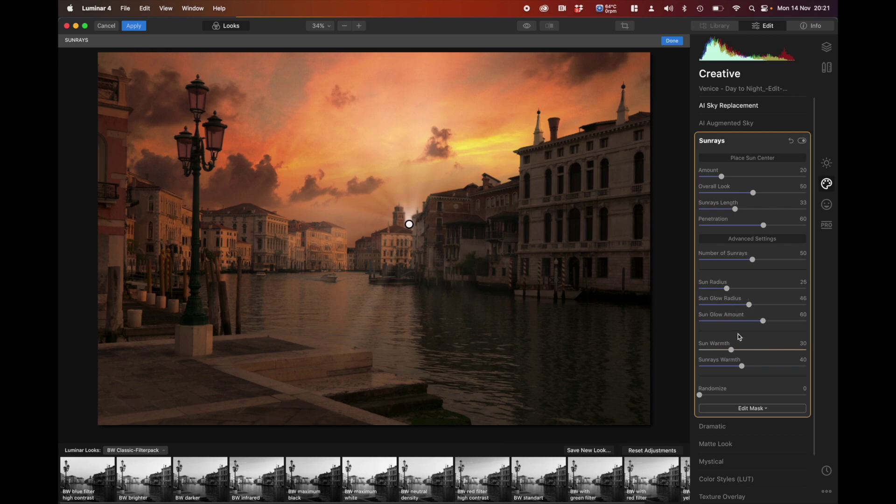
mouse_move(765, 323)
left_mouse_down()
mouse_move(796, 322)
mouse_move(760, 322)
left_mouse_up()
Set the sunrays' Sun Warmth to 62, Sunrays Warmth to 68, Amount to 11, Overall Look to 38 and Number of Sunrays to 37.
left_click_drag(733, 352, 757, 354)
left_click_drag(756, 354, 749, 354)
left_click_drag(761, 366, 773, 366)
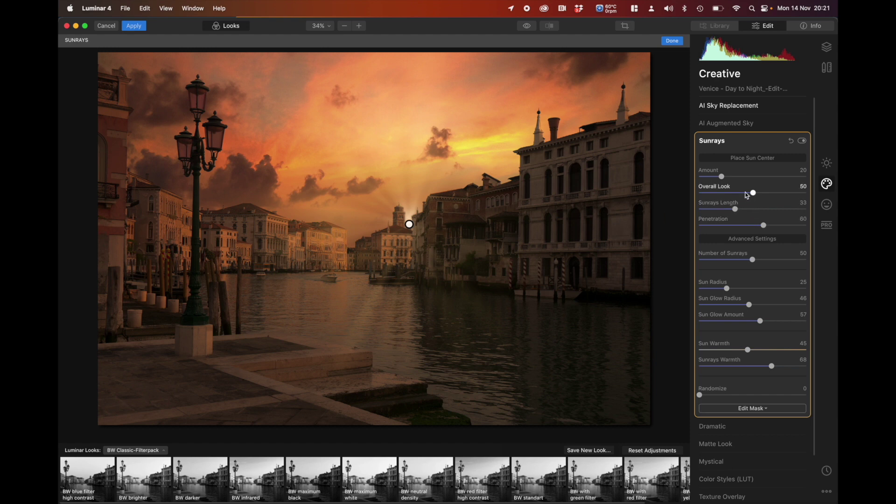
left_click_drag(755, 194, 711, 179)
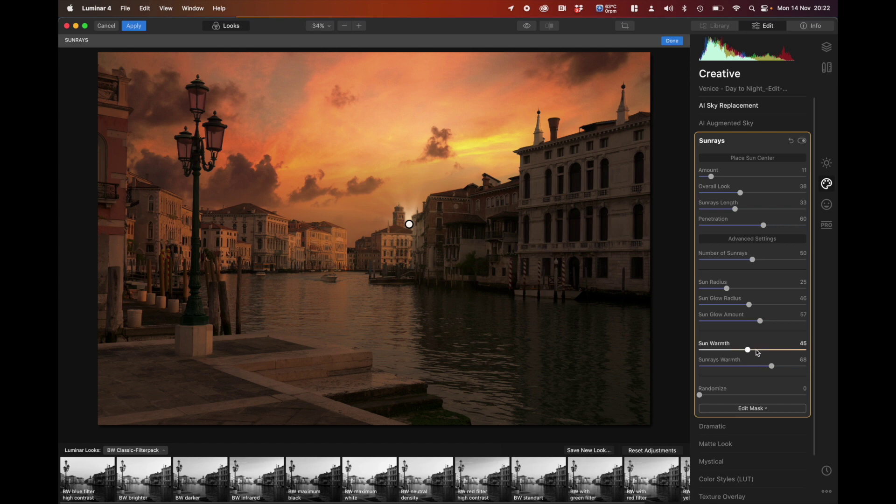
left_click_drag(758, 353, 767, 351)
mouse_move(756, 263)
left_mouse_down()
mouse_move(801, 262)
mouse_move(684, 264)
mouse_move(740, 262)
left_mouse_up()
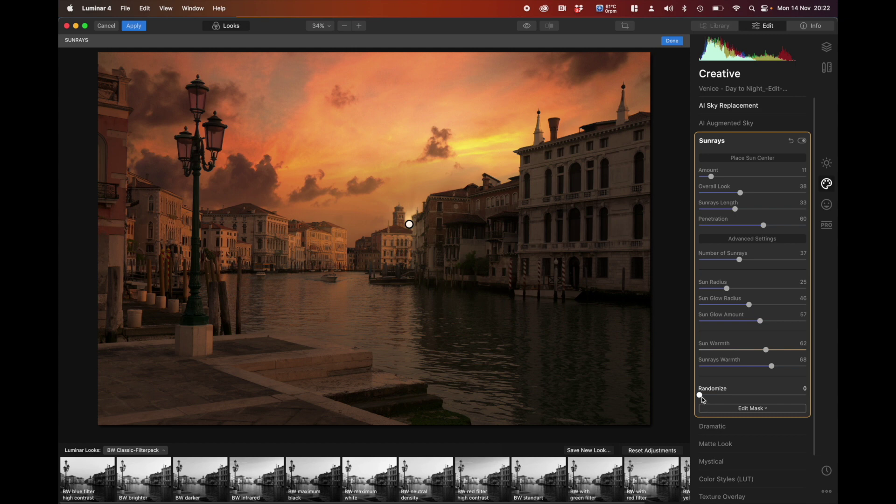
Try small increases of the sunrays' Randomize value up to 10, and apply the edit to return to Lightroom Classic.
left_click_drag(703, 399, 708, 399)
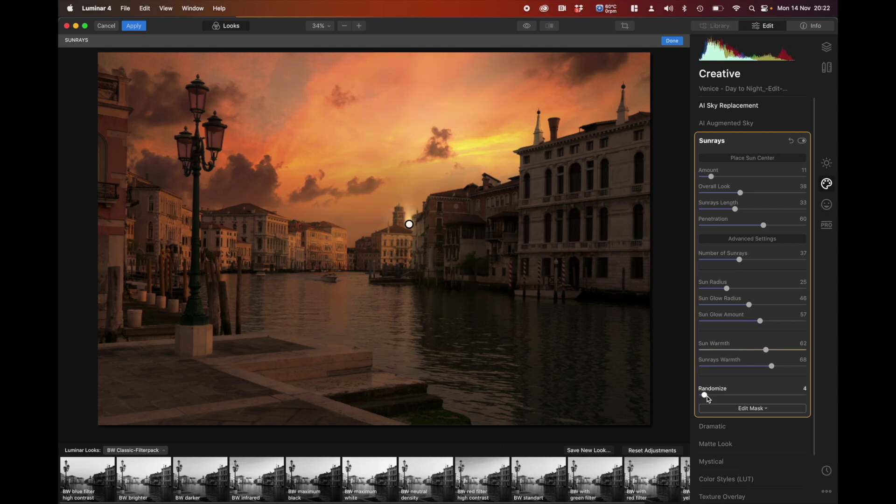
left_click_drag(708, 396, 711, 396)
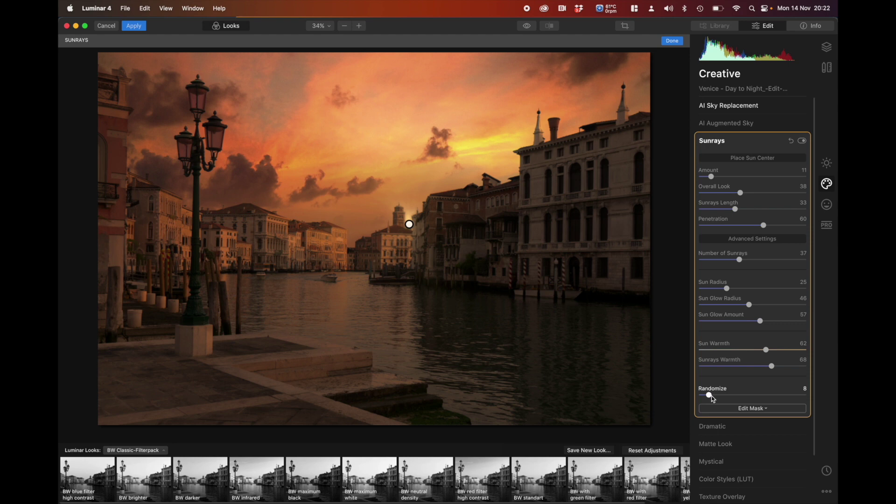
left_click_drag(712, 396, 713, 396)
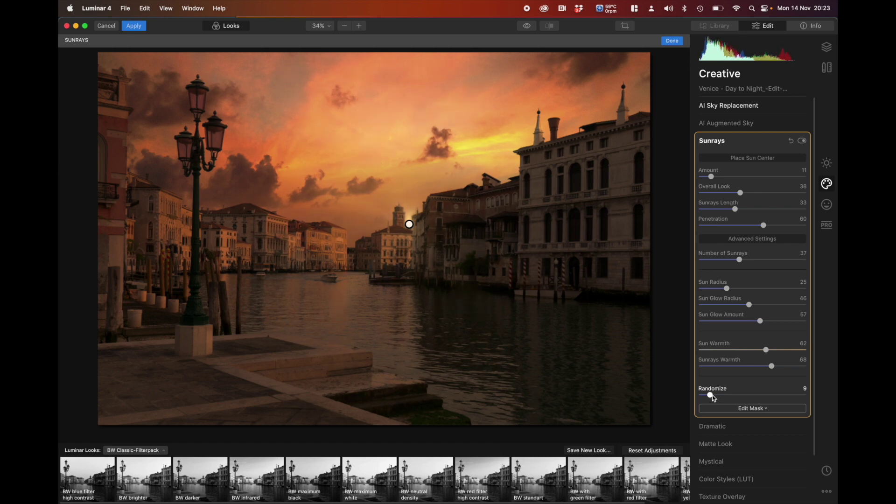
left_click_drag(714, 398, 716, 399)
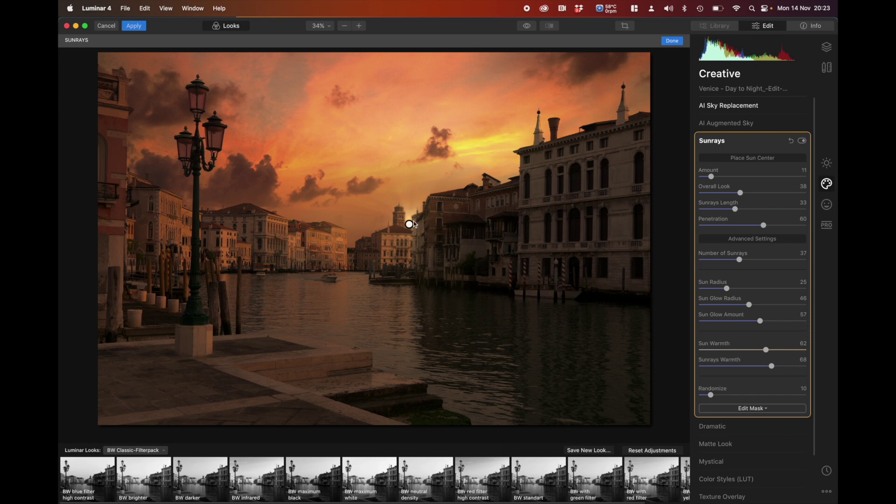
left_click(134, 27)
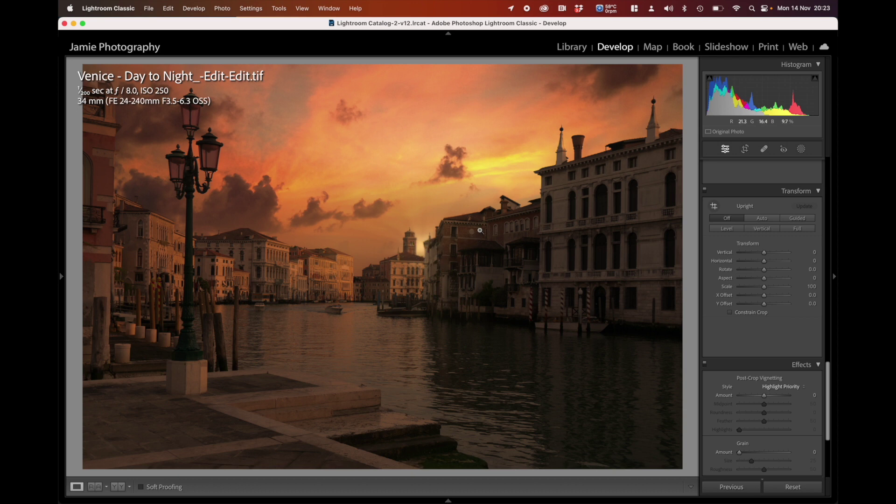
Add a small radial gradient mask over the sun beside the distant tower, with Feather 100, Exposure 1.76 and Temp 17.
left_click(802, 150)
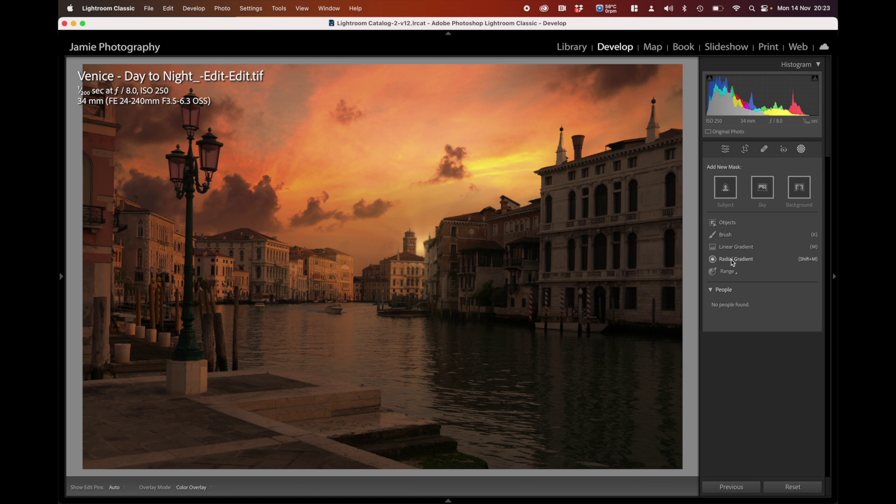
left_click(734, 260)
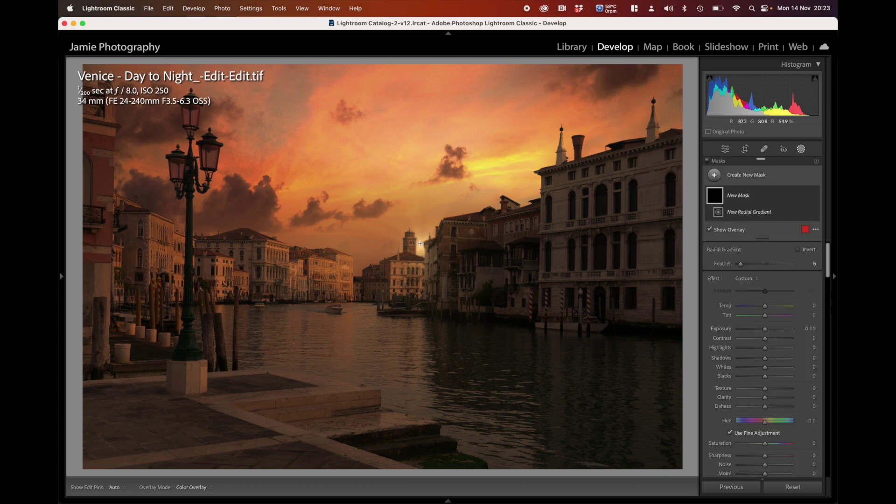
left_click_drag(420, 246, 423, 250)
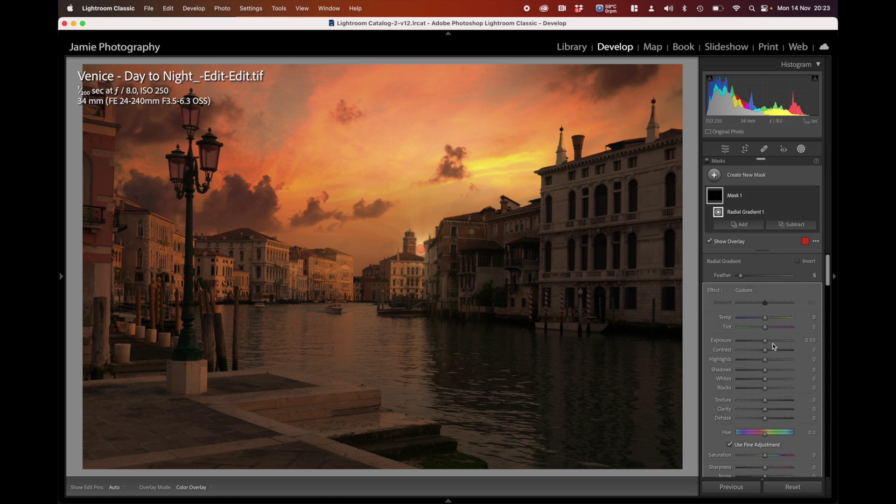
left_click_drag(765, 341, 776, 344)
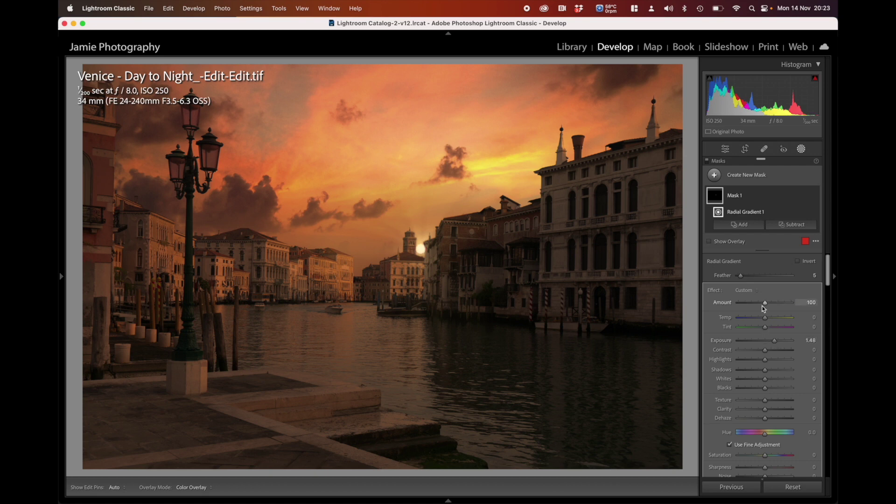
left_click_drag(744, 276, 834, 281)
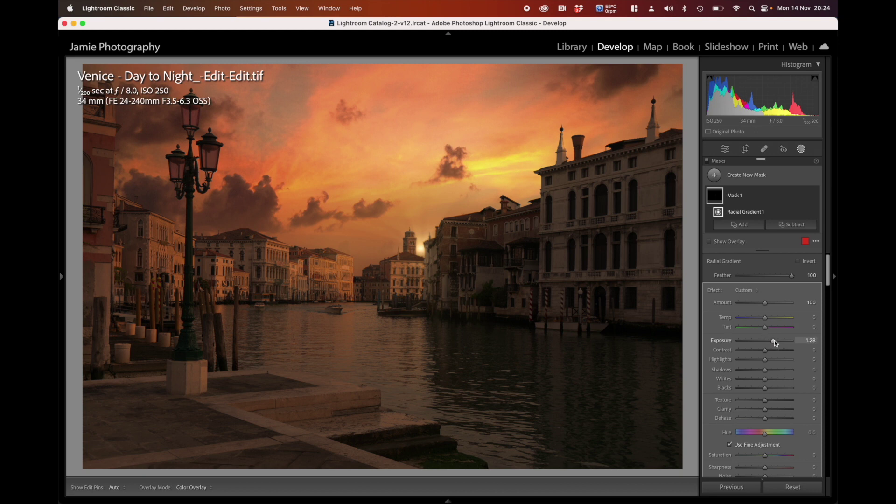
left_click_drag(775, 344, 777, 344)
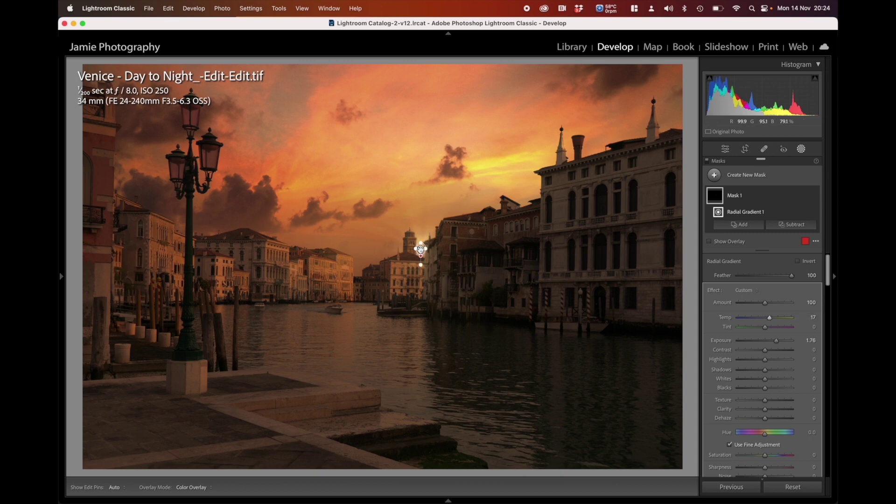
Duplicate the sun mask, enlarge the copy into an ellipse around the tower and lower its Exposure to 0.62.
right_click(421, 249)
left_click(438, 314)
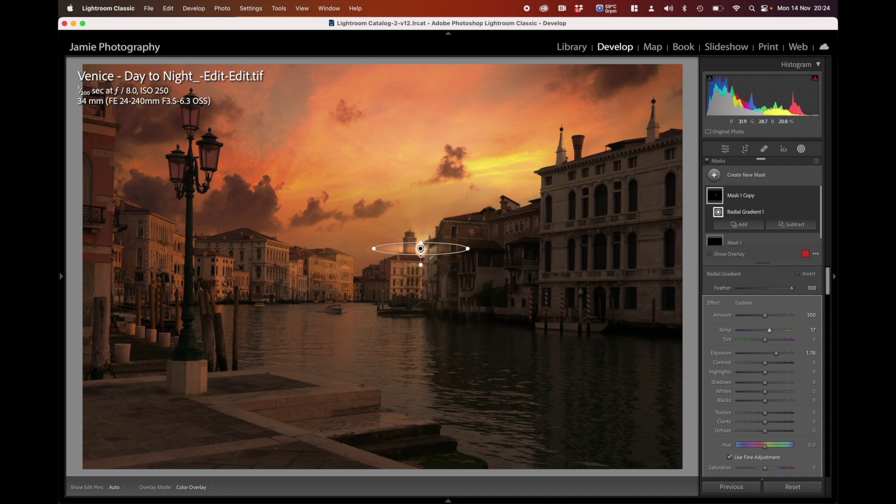
left_click_drag(423, 257, 432, 286)
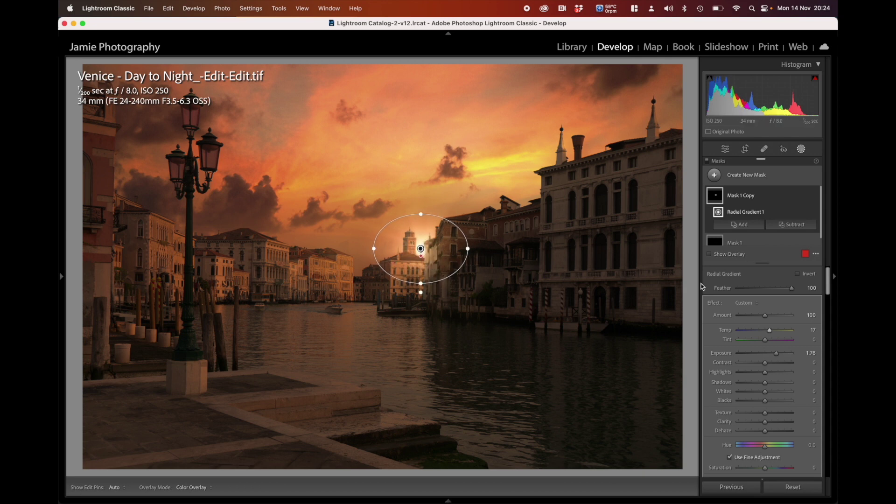
left_click(769, 354)
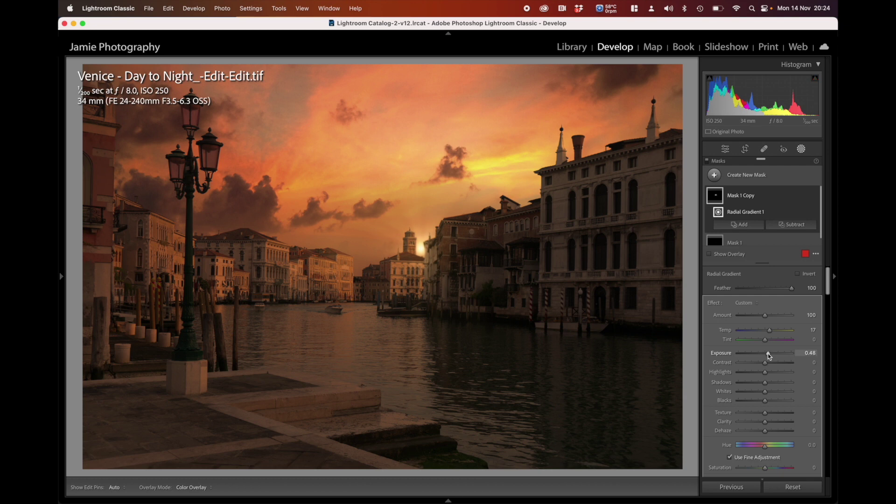
left_click_drag(769, 354, 770, 356)
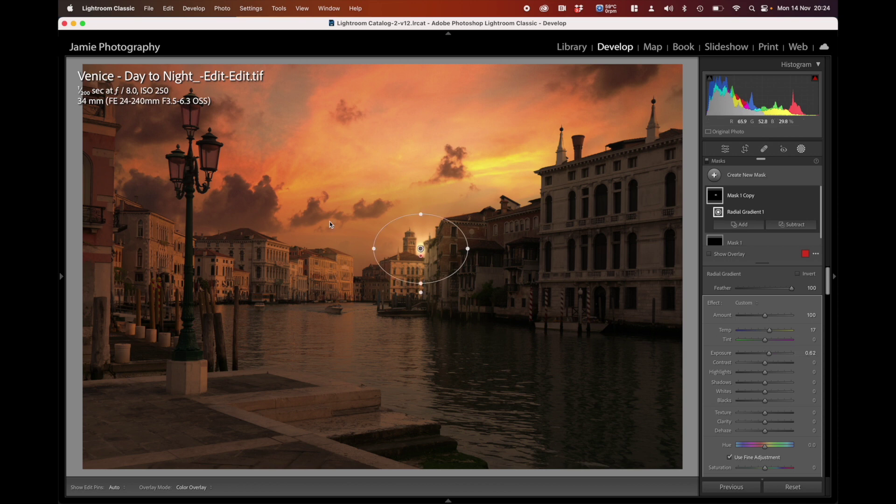
Duplicate the enlarged glow mask and stretch the copy into a large tilted ellipse reaching from the distant houses to the near palace.
right_click(420, 249)
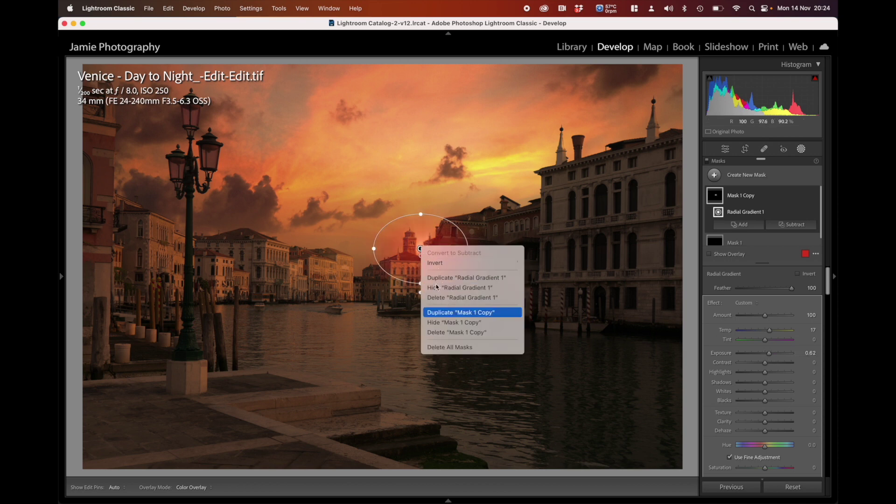
left_click(449, 312)
left_click_drag(468, 249, 516, 218)
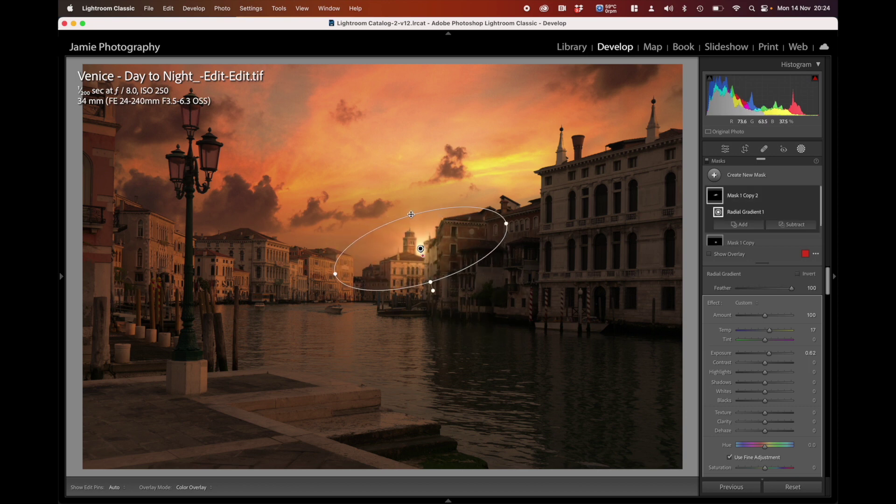
left_click_drag(411, 214, 399, 174)
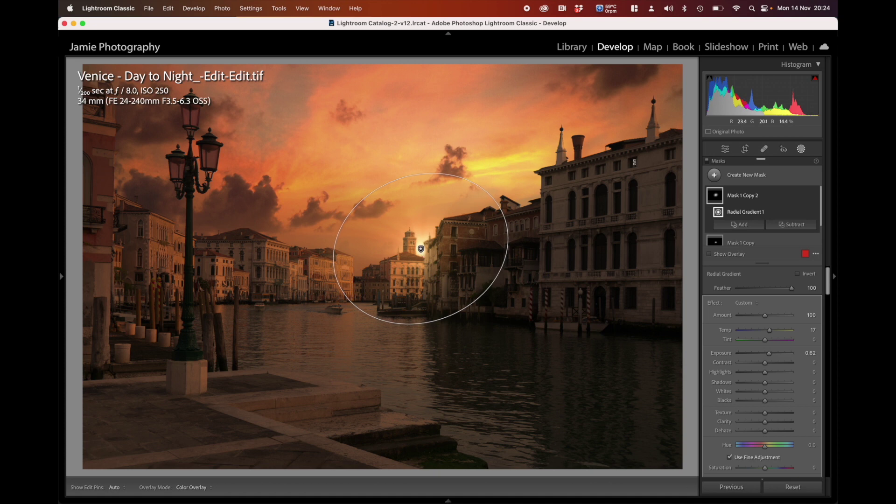
left_click_drag(505, 217, 565, 193)
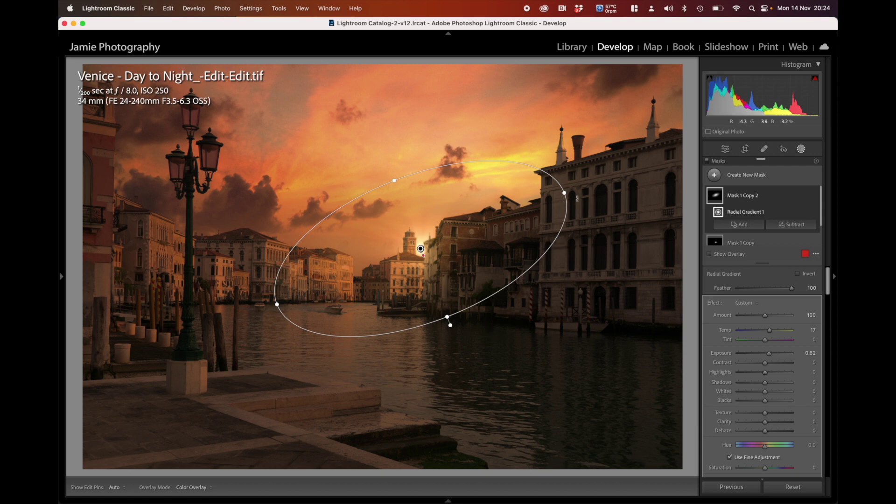
Subtract an inverted sky selection from the largest glow mask so it affects only the sky, and raise its Exposure.
left_click(793, 225)
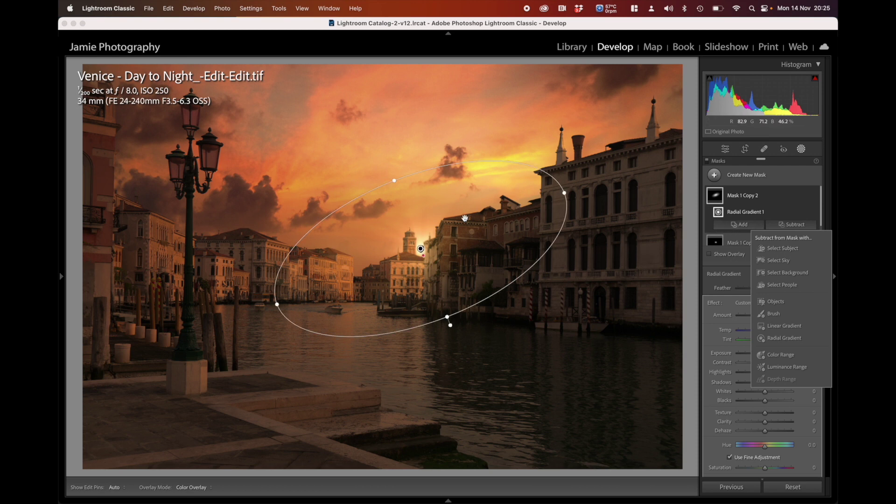
left_click(778, 260)
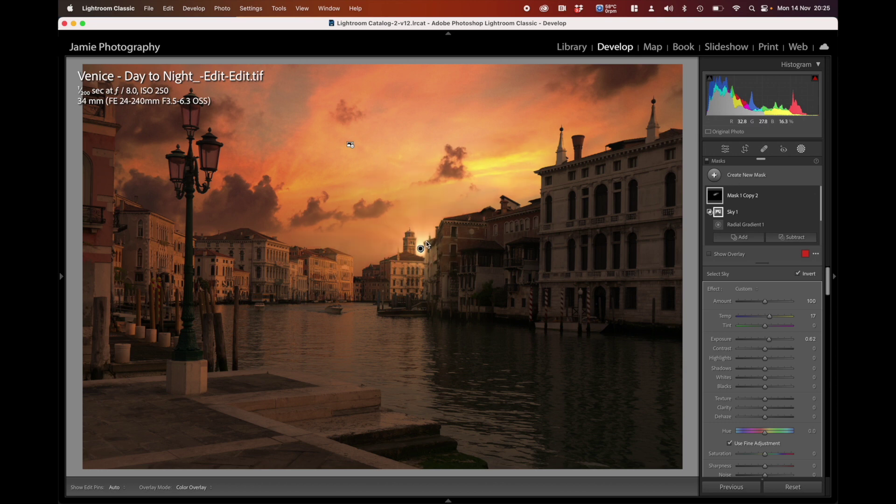
left_click(740, 199)
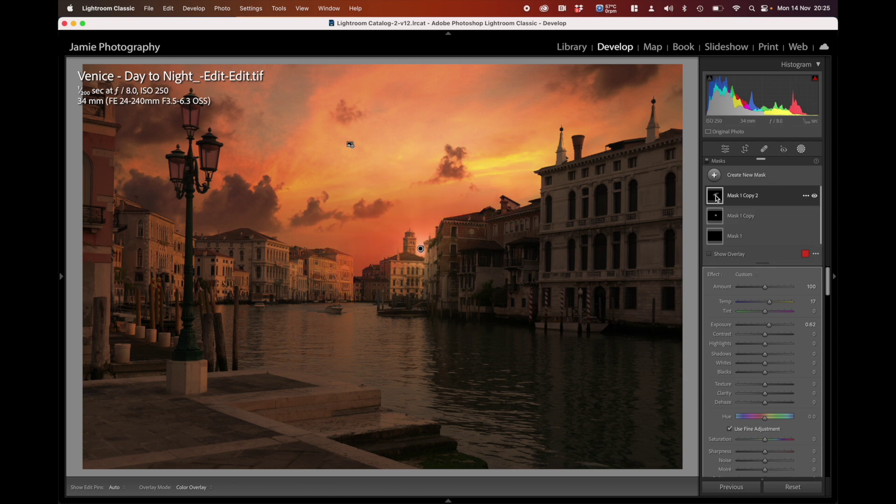
mouse_move(770, 325)
left_mouse_down()
mouse_move(787, 326)
mouse_move(772, 327)
left_mouse_up()
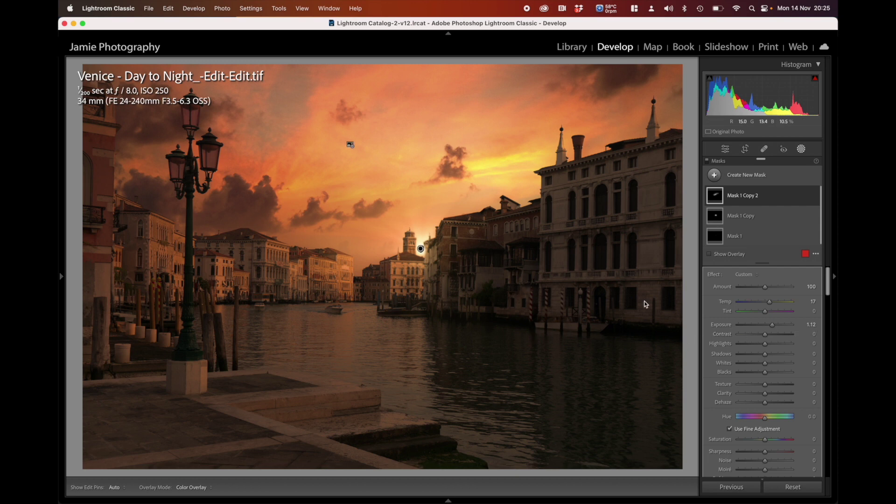
left_click_drag(774, 327, 773, 328)
Add a radial gradient mask as a large tilted ellipse across the canal water and the stone steps.
left_click(738, 180)
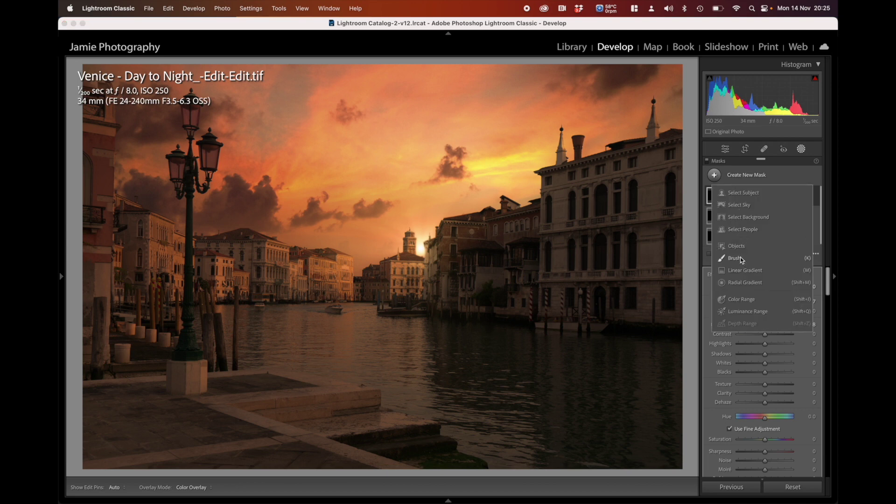
left_click(744, 283)
left_click_drag(337, 315, 557, 410)
left_click_drag(561, 316, 604, 372)
left_click_drag(337, 314, 380, 355)
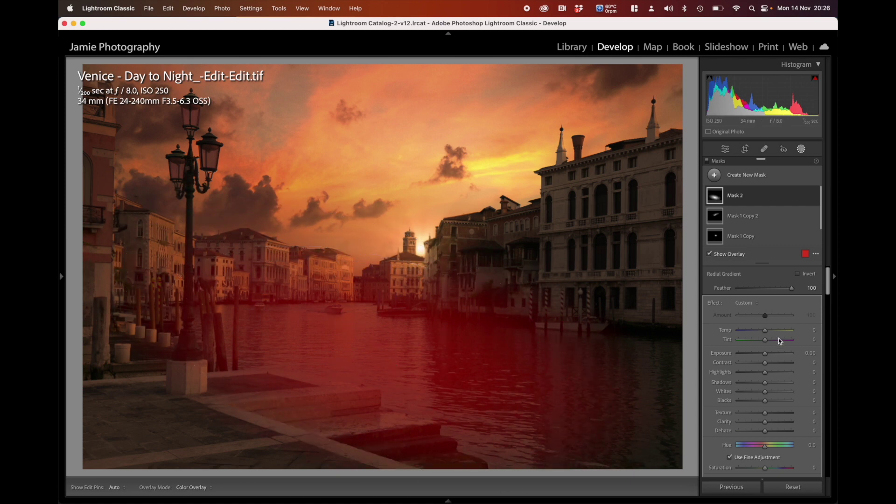
Brighten and warm the canal mask with Exposure 1.62, Temp 27, Tint 22 and Saturation 37.
left_click_drag(764, 357, 771, 334)
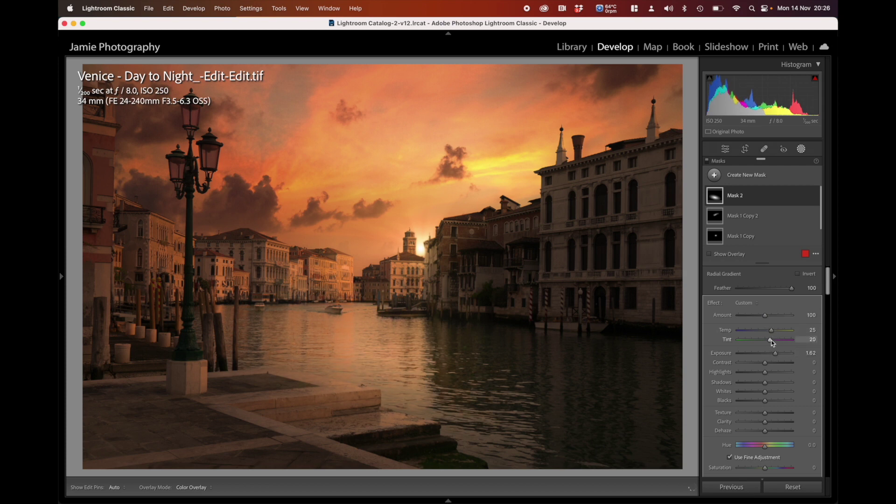
left_click_drag(771, 341, 774, 330)
mouse_move(404, 361)
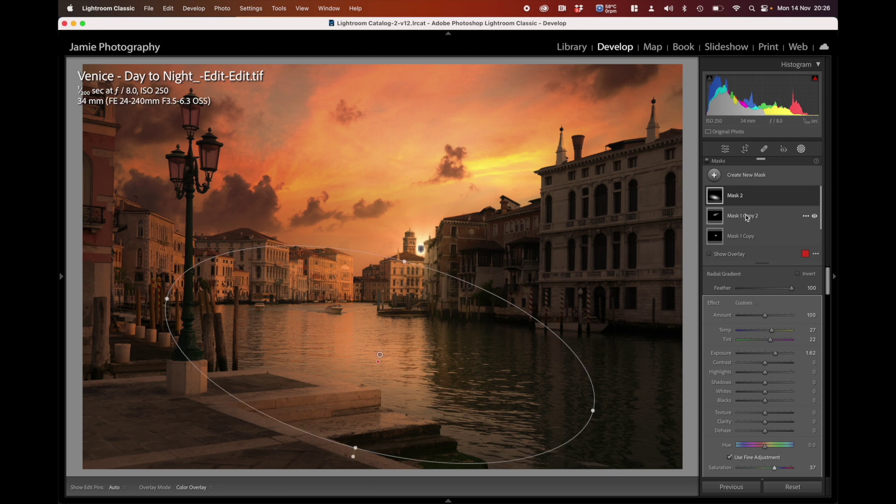
Subtract the sky selection from the canal's radial gradient mask.
left_click(737, 196)
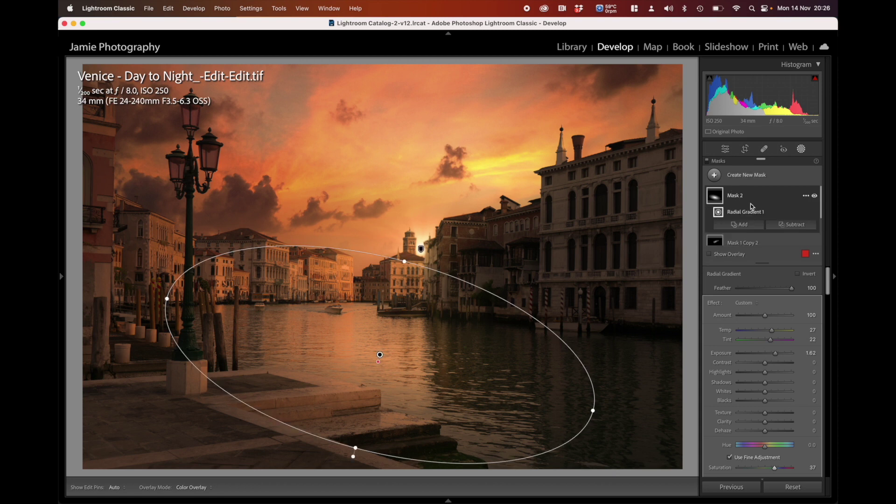
left_click(790, 225)
left_click(777, 261)
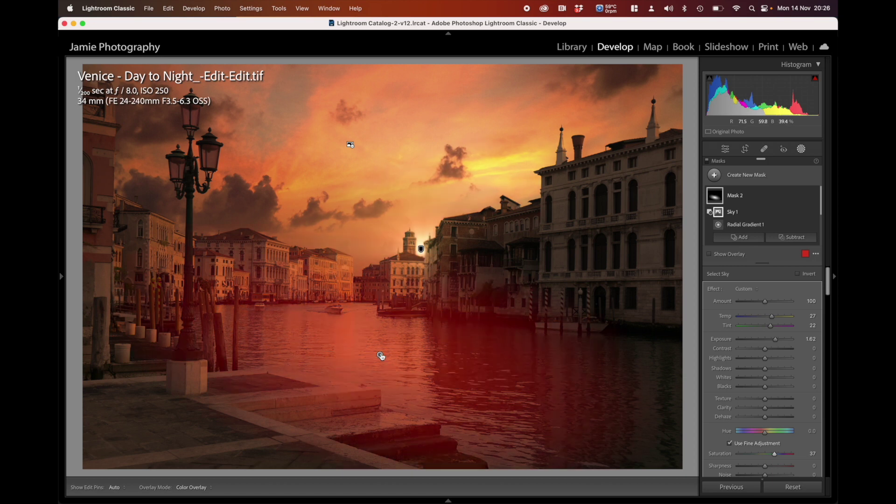
Duplicate the canal mask and reshape the copy into a narrow vertical ellipse below the sun with Exposure 1.79.
right_click(381, 357)
left_click(408, 418)
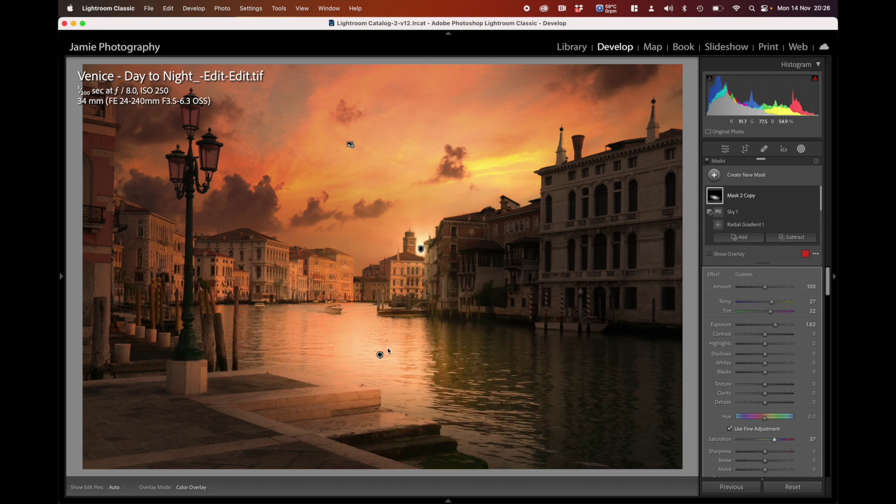
left_click(380, 354)
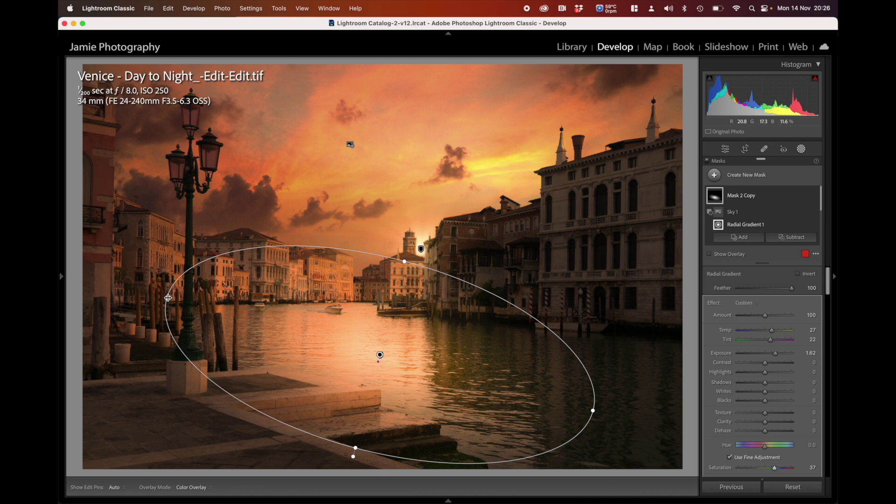
left_click_drag(168, 298, 422, 335)
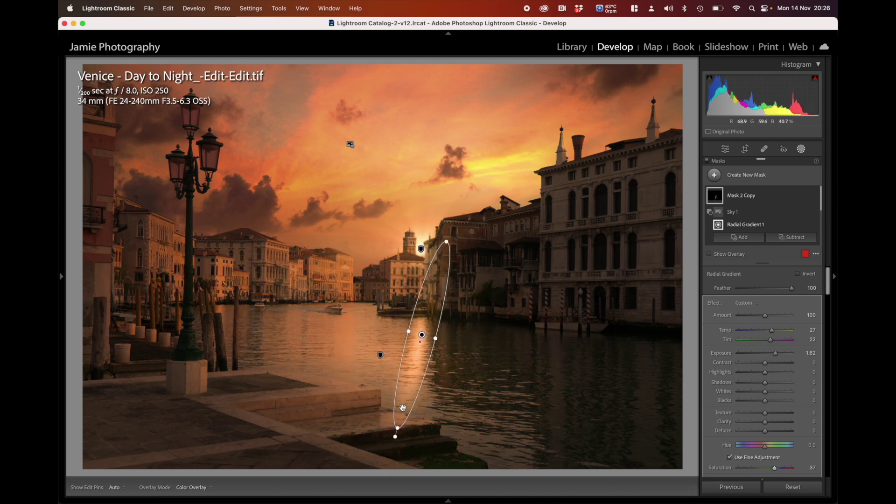
left_click_drag(447, 232, 420, 229)
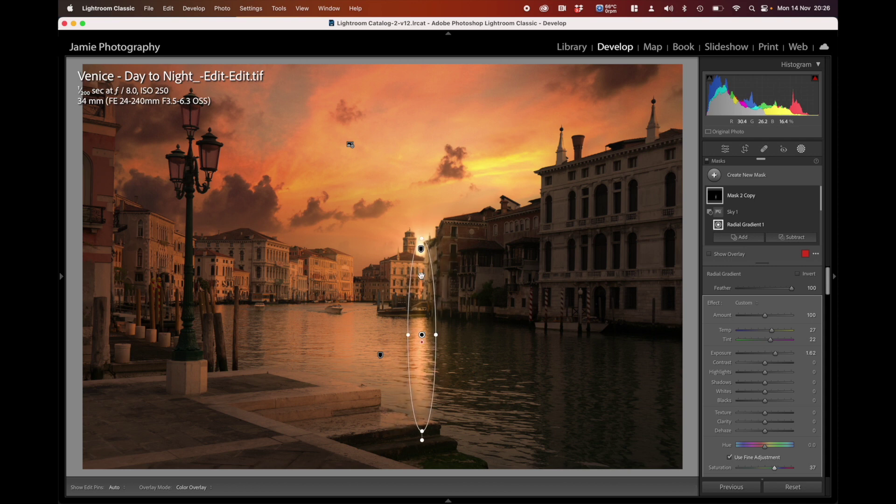
left_click_drag(421, 333, 403, 336)
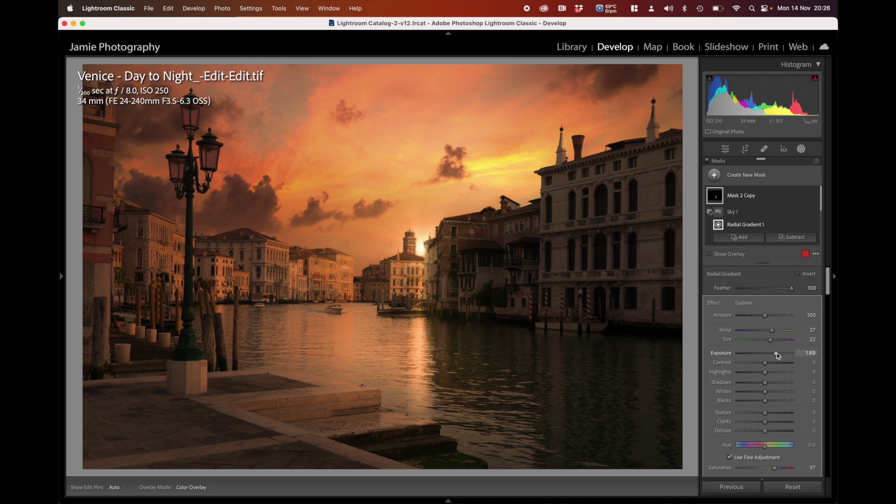
left_click_drag(778, 356, 777, 356)
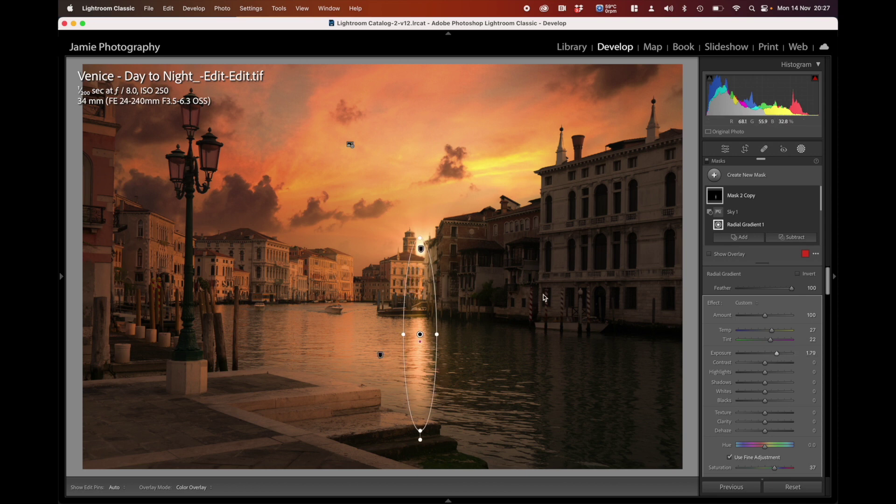
Subtract the buildings and jetty below the sun from the narrow reflection mask with a brush at Feather 100 and Flow 80.
left_click(777, 238)
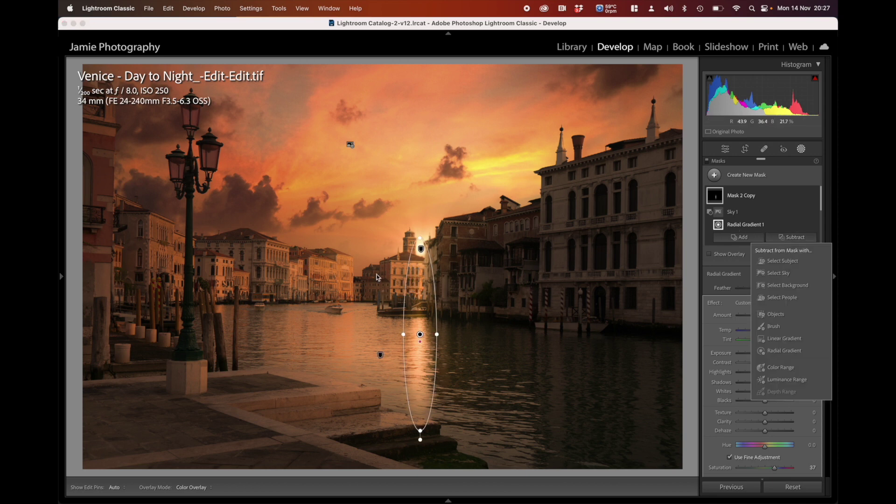
left_click(771, 328)
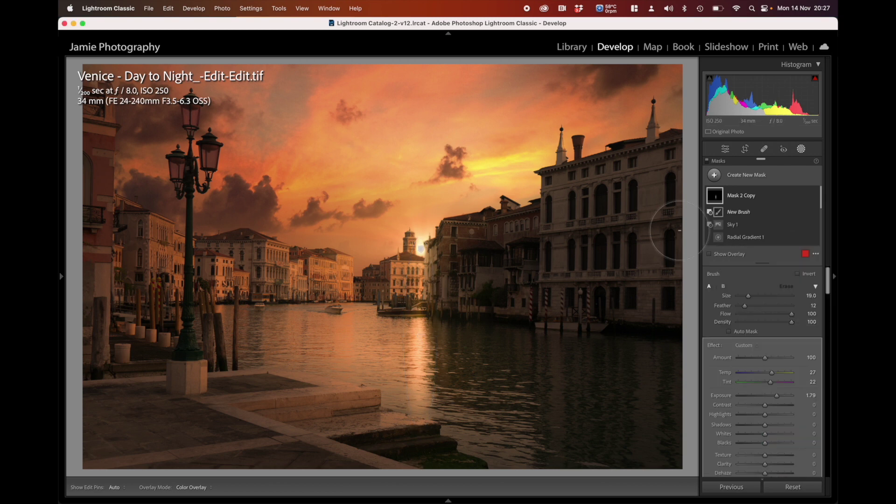
left_click_drag(746, 308, 804, 308)
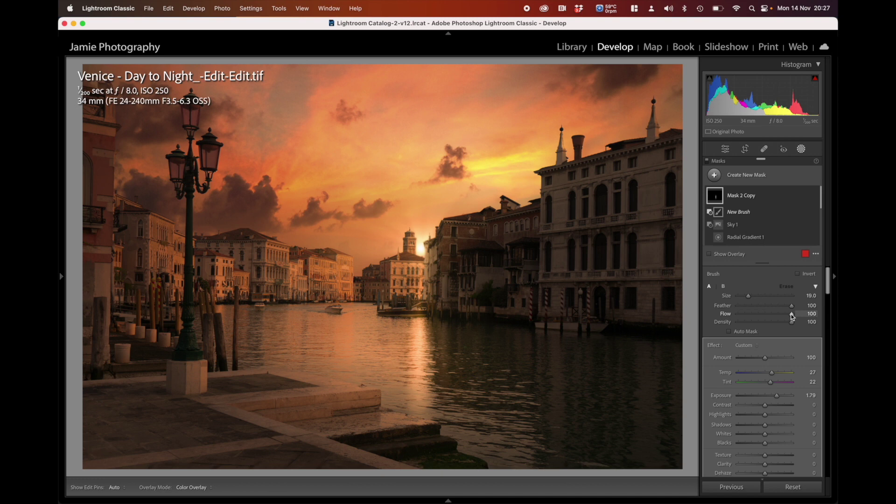
left_click_drag(766, 316, 780, 315)
scroll(390, 276, "down", 4)
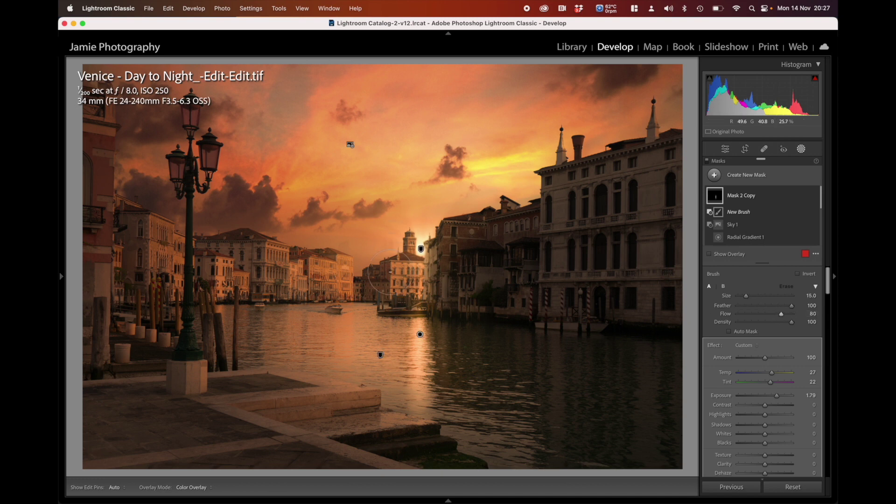
scroll(391, 275, "down", 7)
key("h")
scroll(418, 312, "up", 1)
scroll(414, 311, "up", 7)
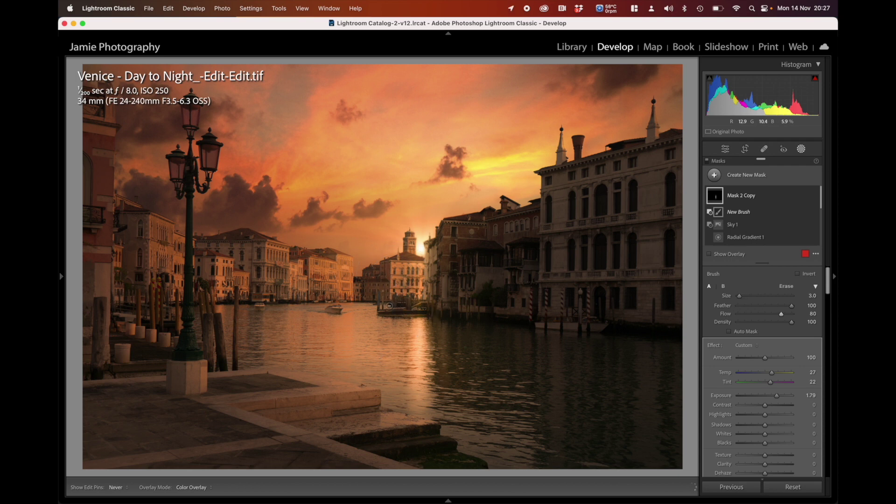
left_click_drag(406, 306, 405, 314)
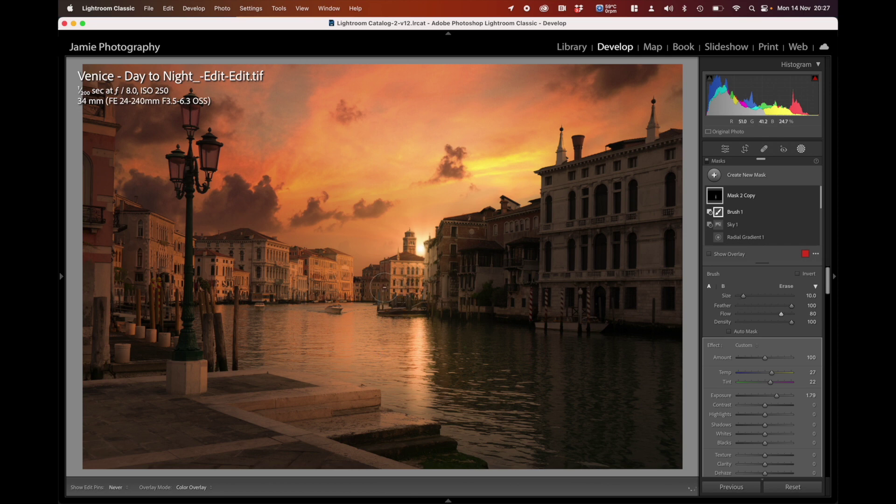
left_click(409, 240)
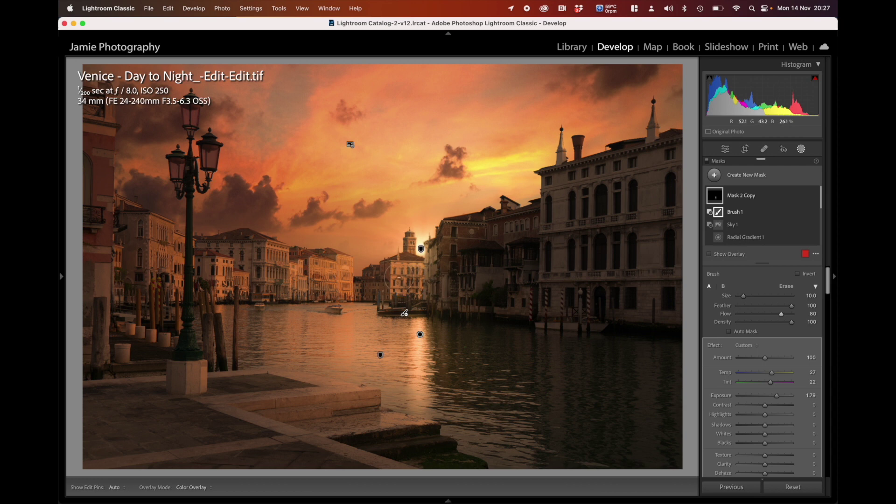
key("h")
key("bracketleft")
key("bracketleft")
Duplicate the narrow reflection mask and shrink the copy to a small ellipse on the water near the jetty with Exposure 1.02.
right_click(420, 334)
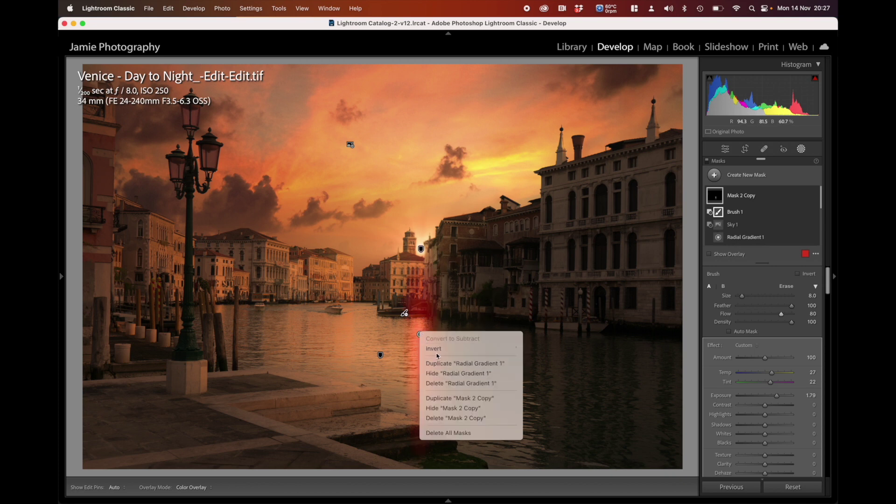
left_click(460, 398)
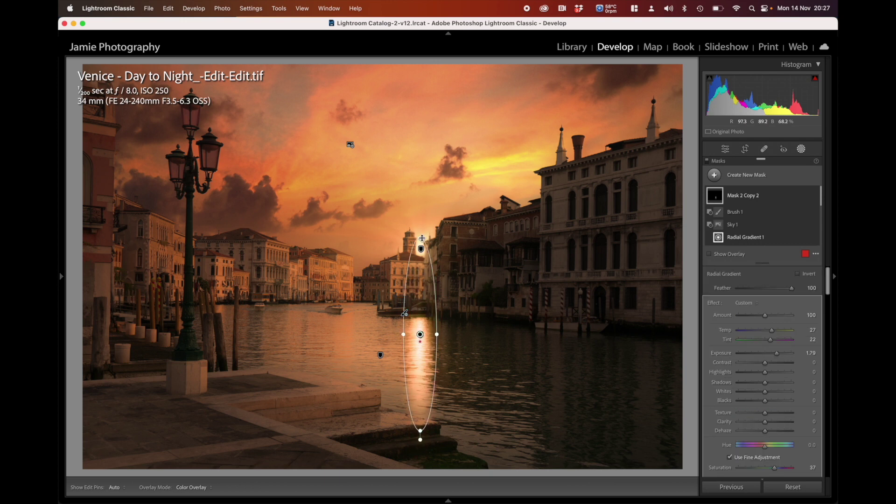
left_click_drag(422, 238, 408, 337)
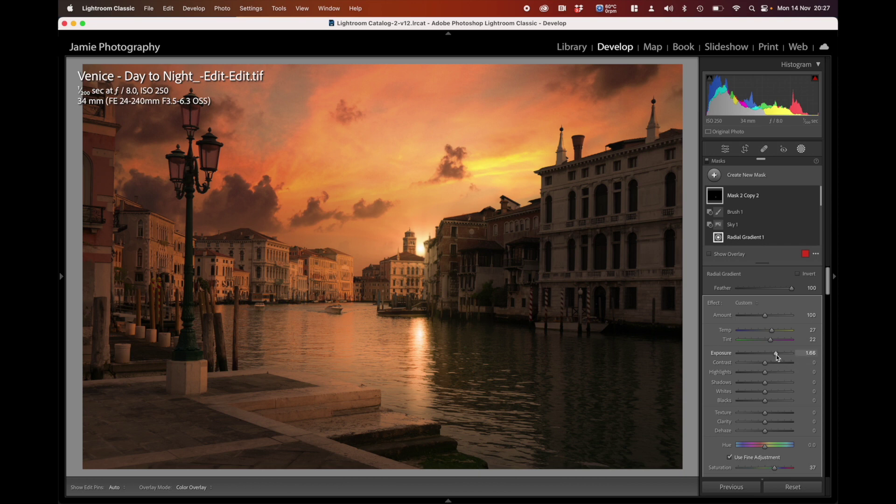
left_click_drag(777, 354, 772, 356)
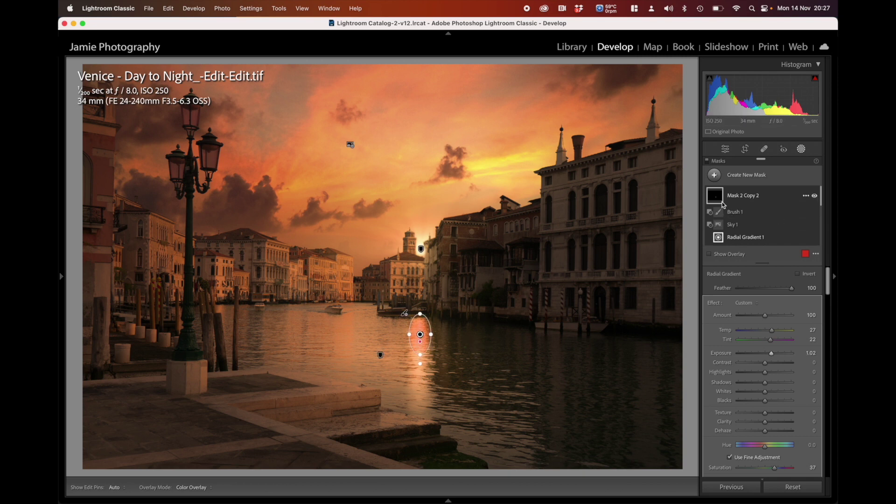
Move the small reflection ellipse aside, and widen the tall reflection mask with Exposure 1.54, Temp 37 and Clarity 31.
left_click(719, 198)
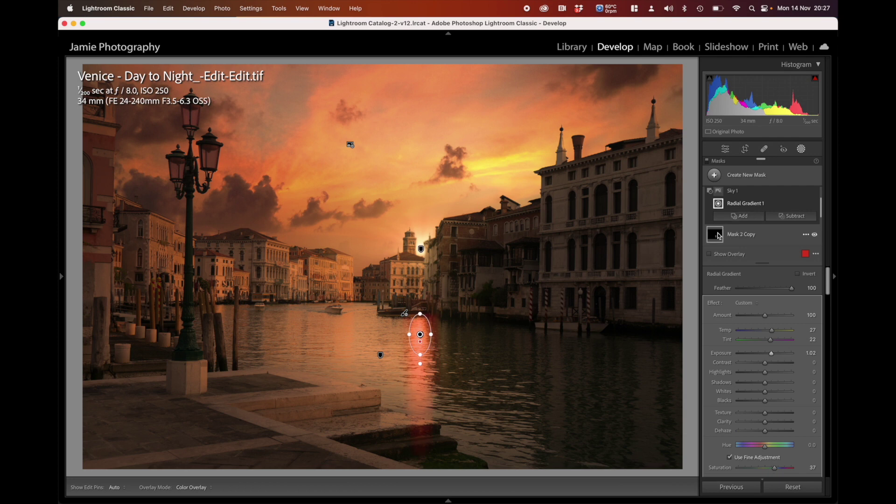
left_click(420, 336)
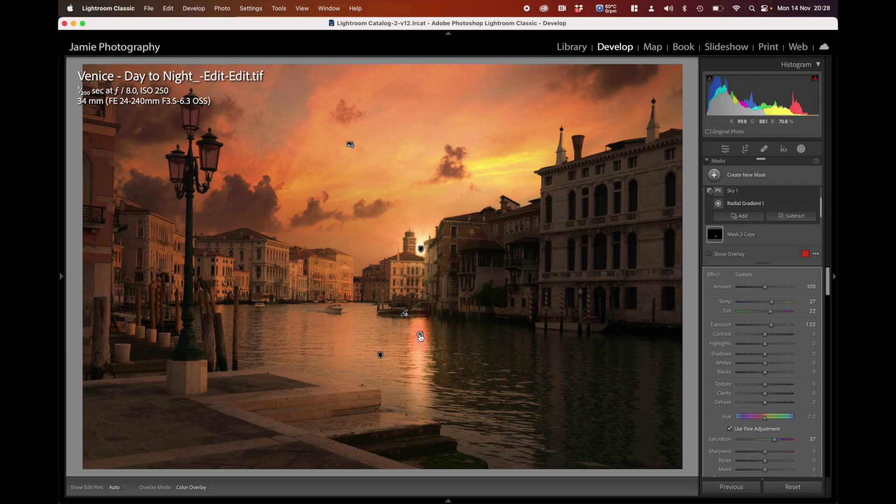
left_click(421, 335)
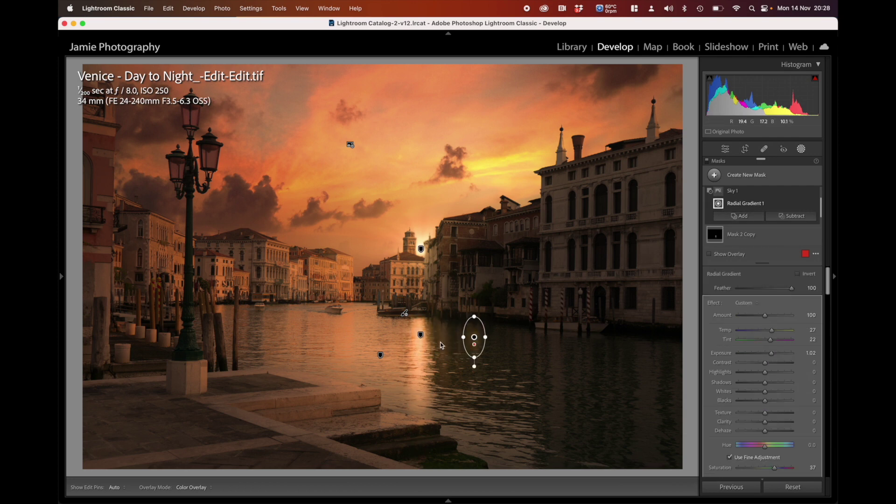
left_click(420, 336)
left_click(421, 336)
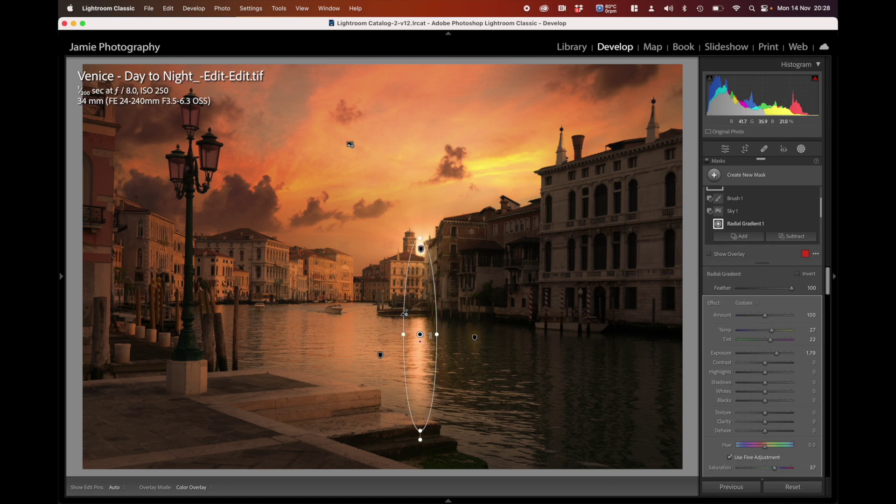
left_click_drag(437, 335, 444, 337)
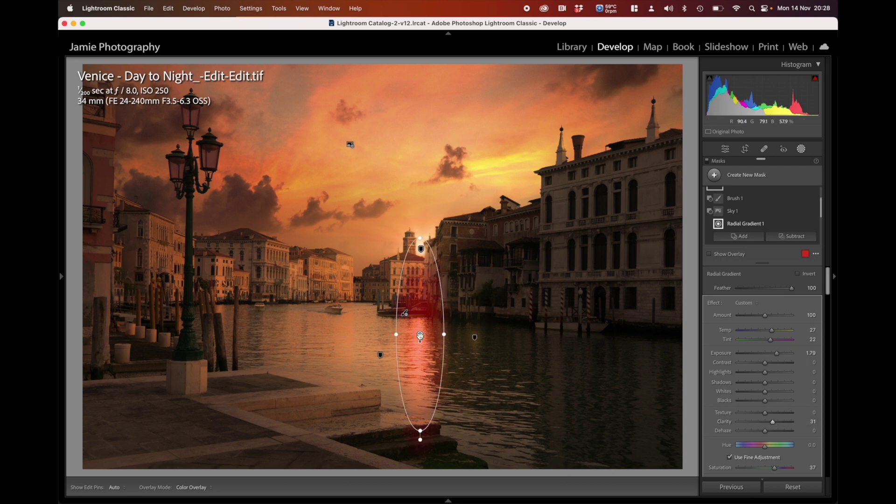
left_click_drag(777, 354, 775, 355)
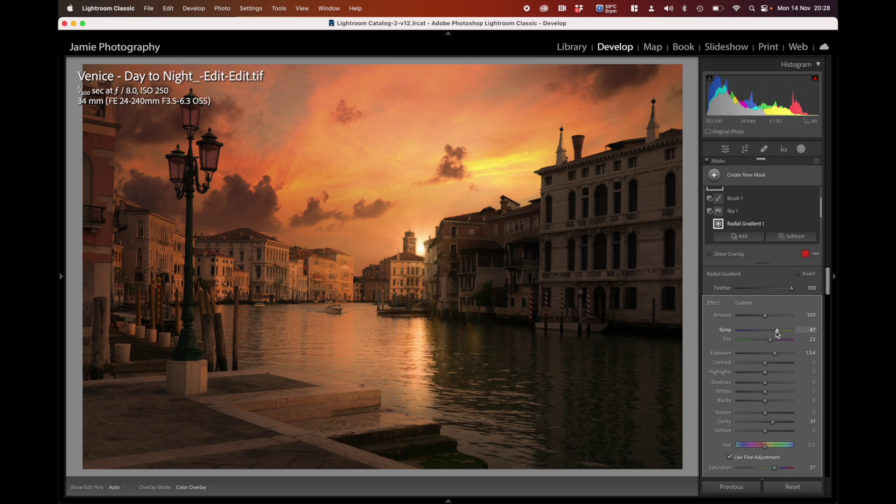
left_click_drag(778, 333, 776, 335)
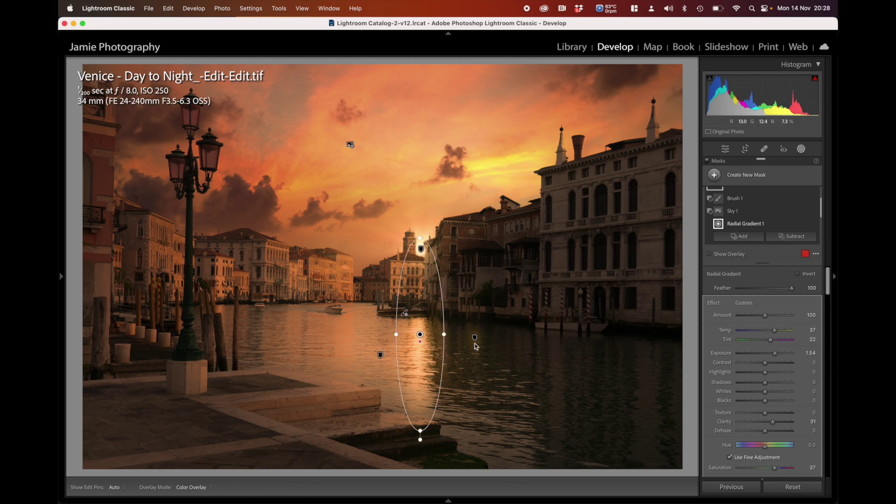
Reposition the small reflection ellipse over the centre of the tall reflection mask on the water.
left_click(475, 339)
left_click_drag(475, 338, 354, 340)
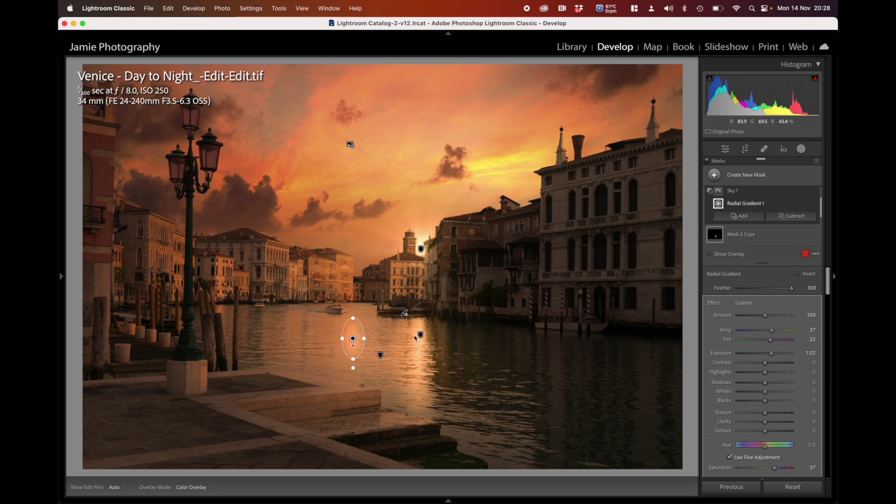
left_click_drag(353, 338, 421, 335)
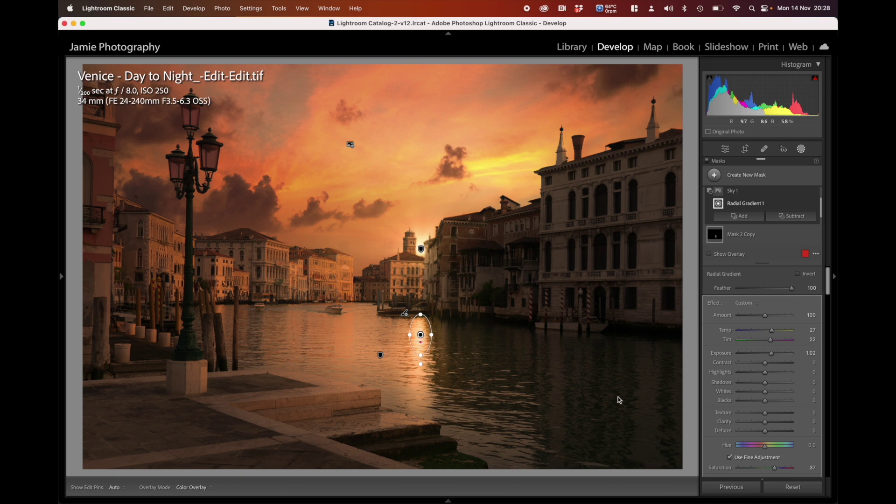
Check the photo without the mask controls, and nudge the small reflection ellipse slightly upward.
left_click(801, 149)
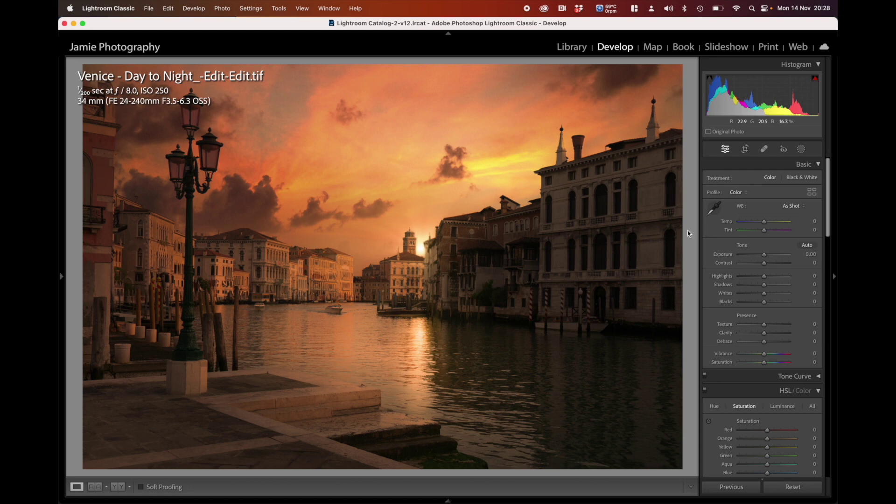
left_click(802, 150)
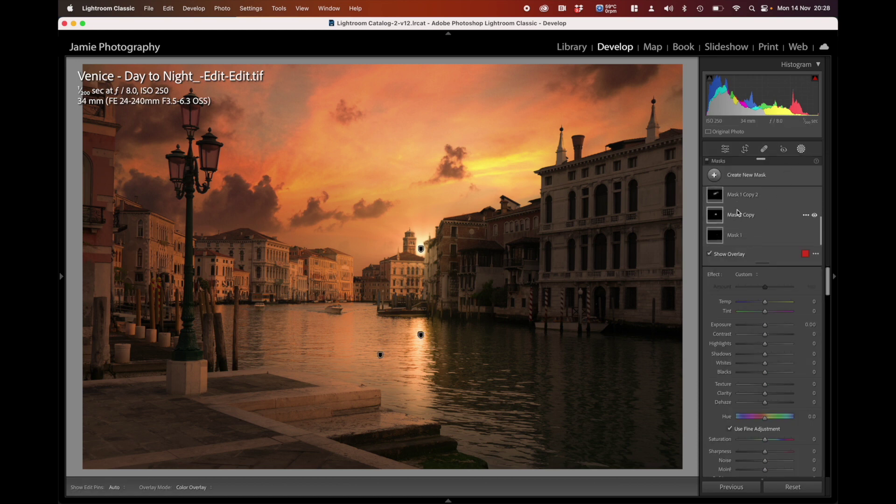
left_click(719, 200)
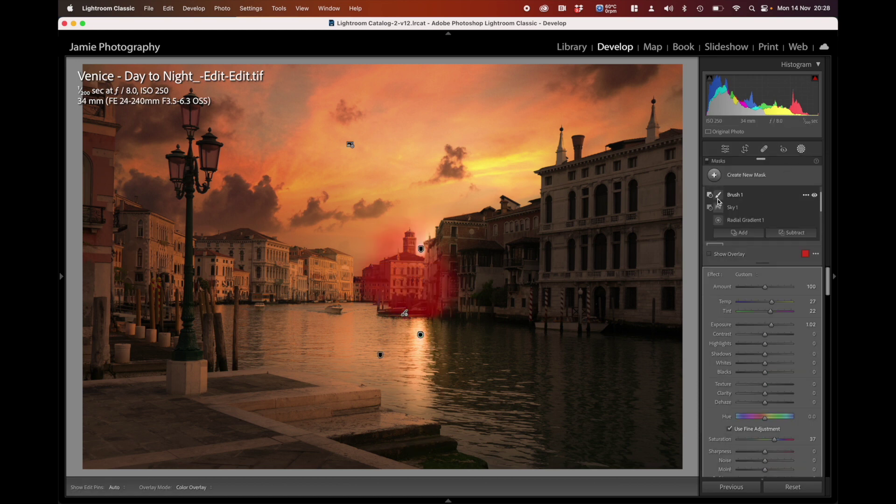
left_click(421, 335)
left_click_drag(421, 335, 422, 333)
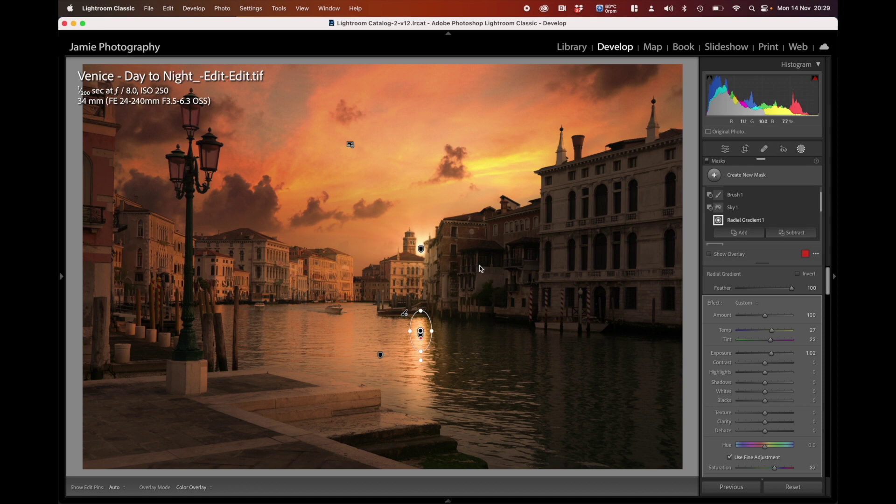
Add a new radial gradient mask as a wide, slightly tilted ellipse across the distant canal-side buildings.
left_click(757, 180)
left_click(744, 283)
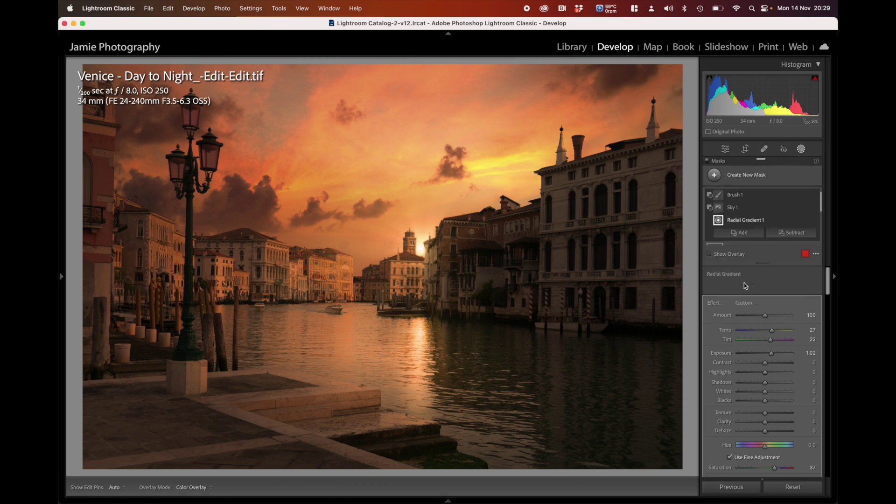
left_click_drag(333, 270, 489, 307)
left_click_drag(174, 265, 198, 289)
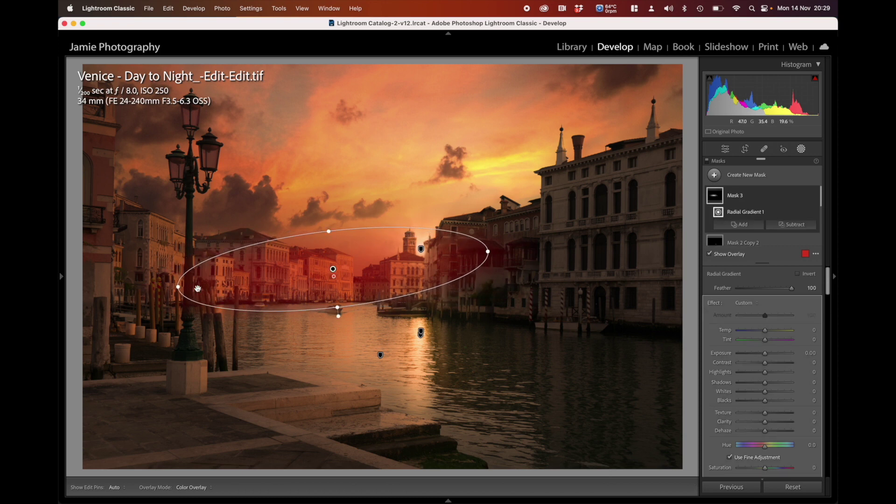
left_click_drag(490, 246, 489, 243)
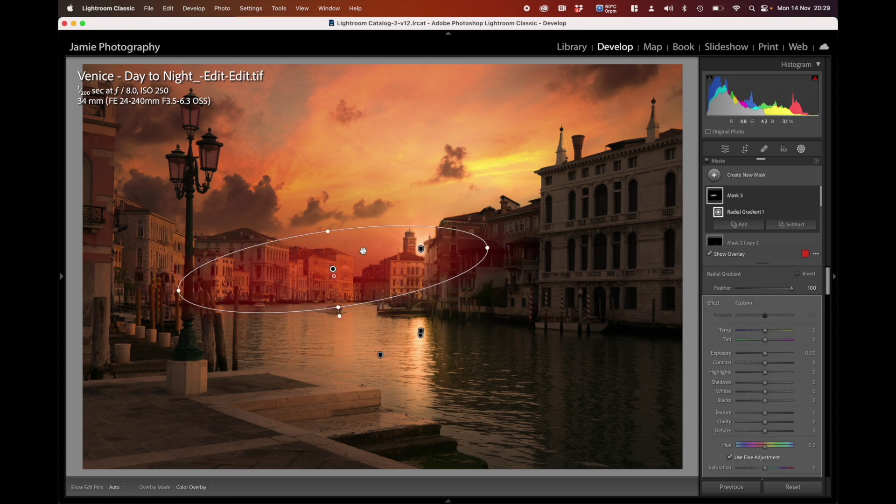
left_click_drag(334, 268, 345, 263)
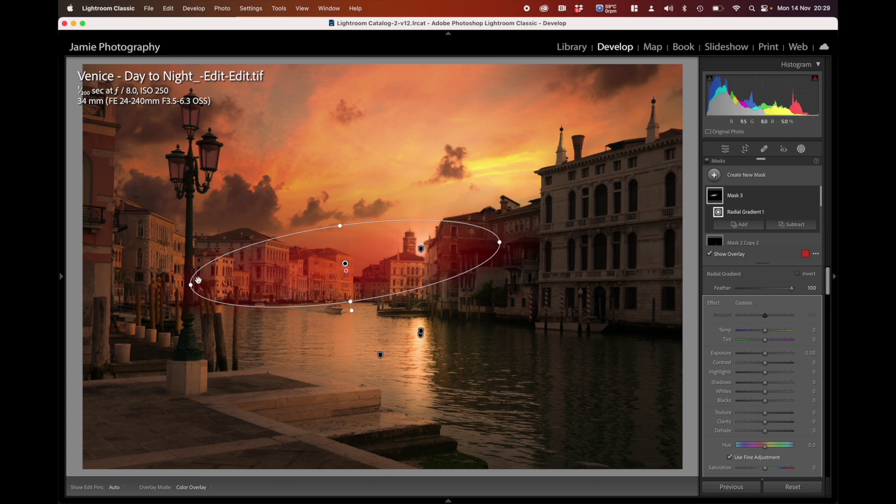
left_click_drag(199, 280, 147, 288)
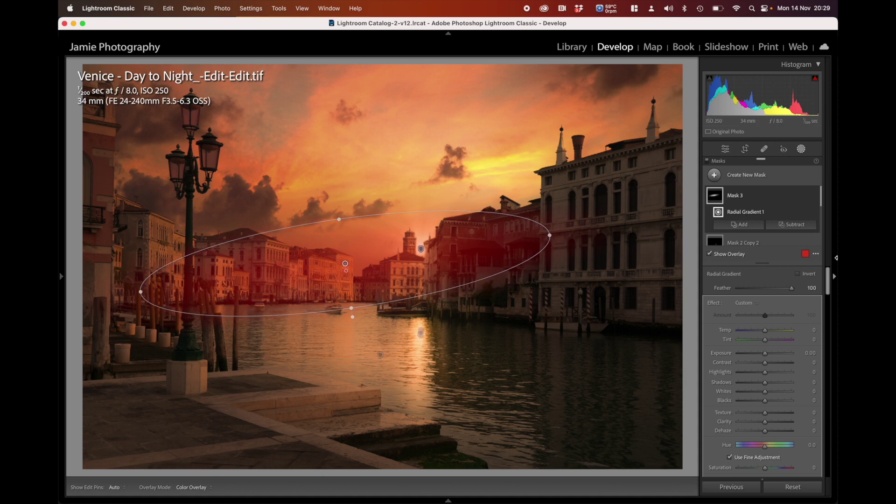
Set the distant-buildings mask to Clarity 32, Temp 13, Tint 10, Exposure 0.51 and Contrast 14, and enlarge its ellipse in both directions.
left_click_drag(773, 427, 774, 423)
key("o")
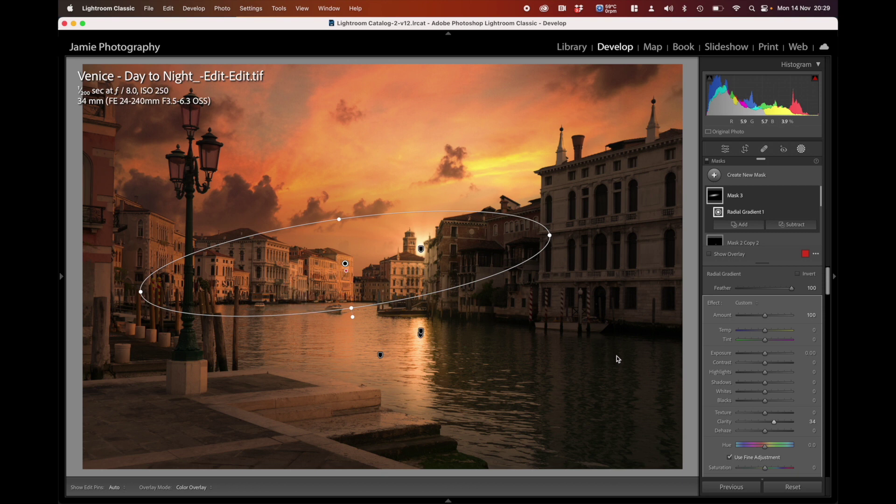
left_click(773, 422)
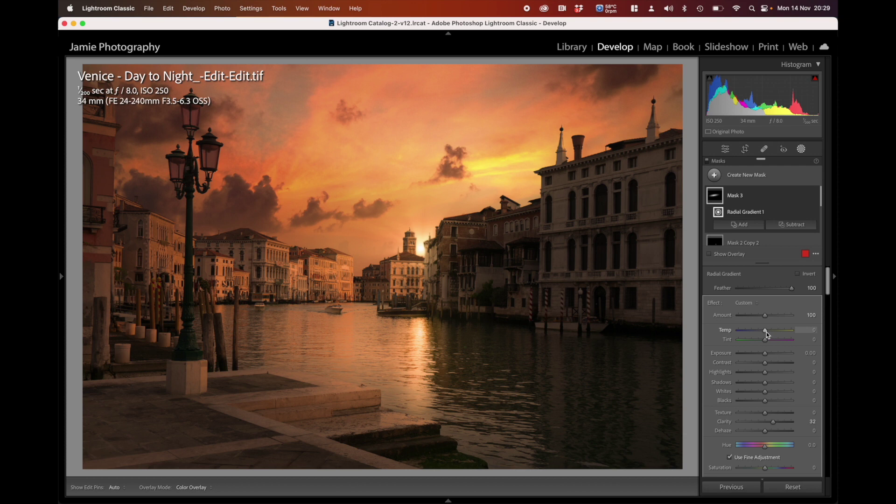
left_click_drag(767, 332, 769, 332)
left_click(769, 342)
left_click_drag(768, 355, 769, 365)
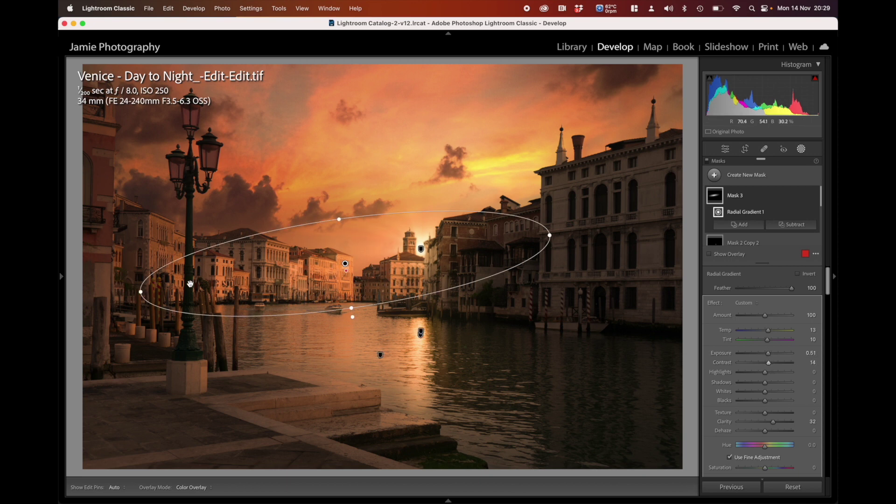
left_click_drag(143, 292, 114, 296)
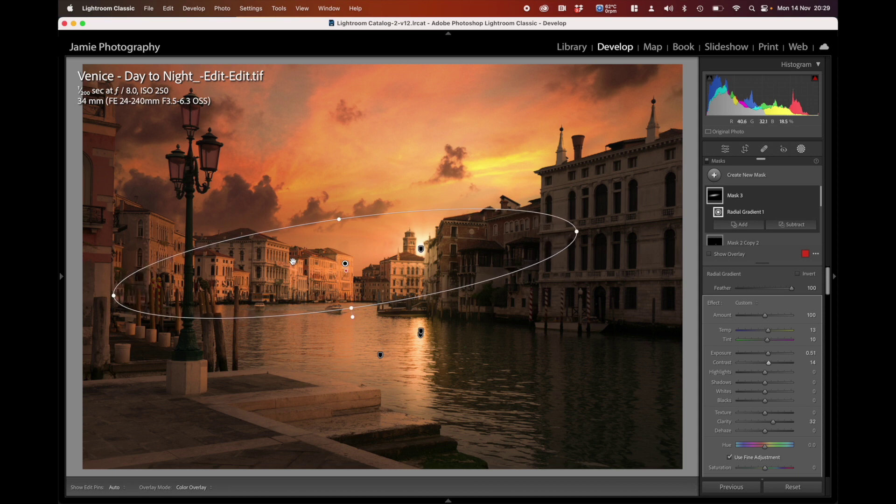
left_click_drag(337, 227, 337, 211)
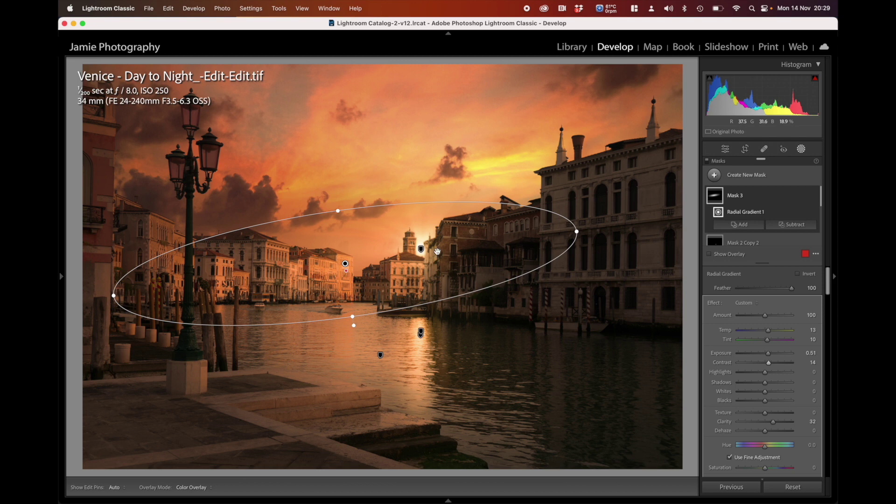
Subtract the sky selection twice from the distant-buildings radial mask.
left_click(794, 225)
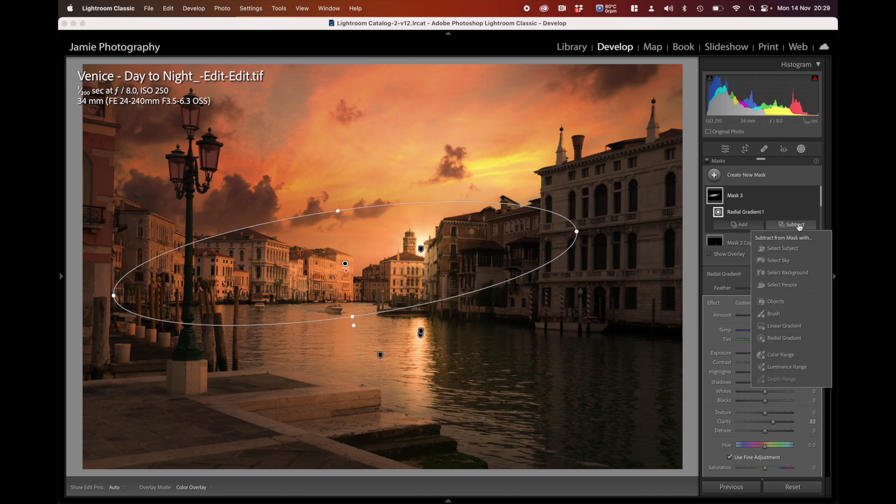
left_click(779, 260)
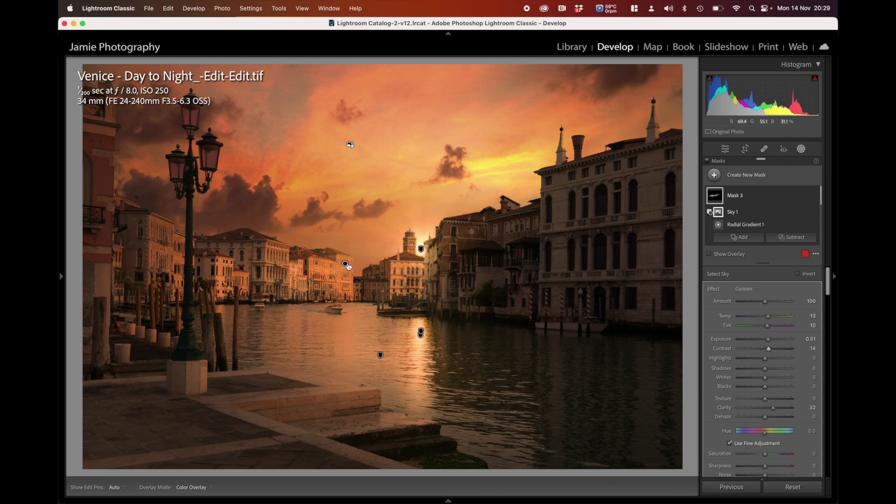
mouse_move(346, 265)
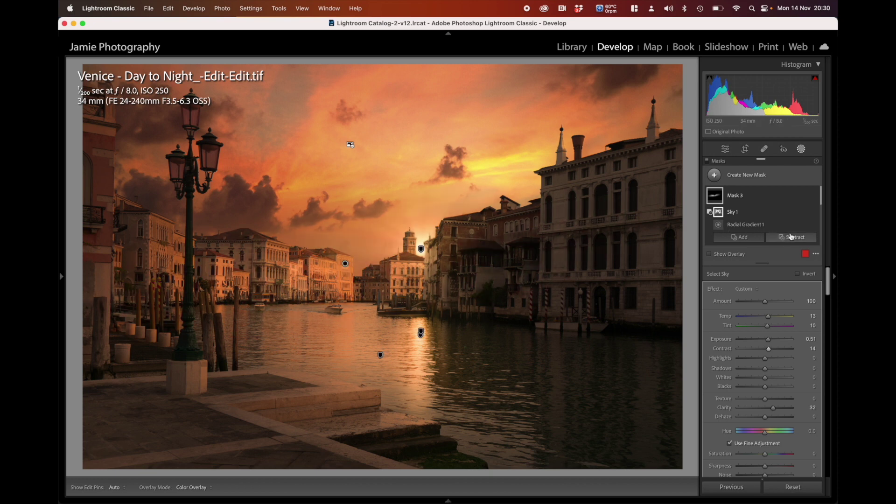
mouse_move(720, 214)
left_click(781, 238)
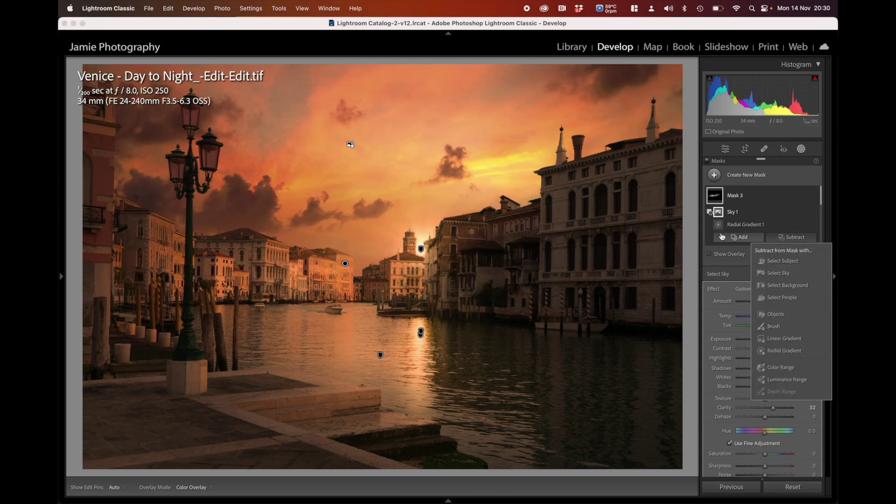
left_click(773, 273)
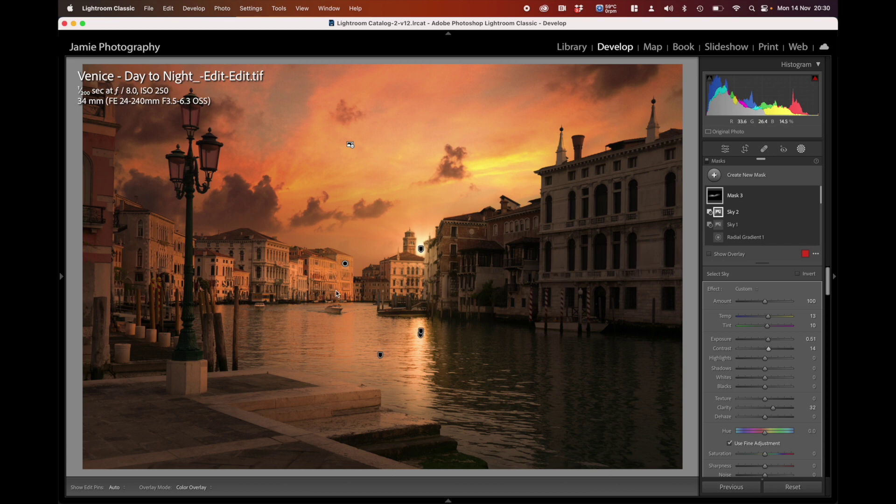
Subtract a brushed area from the distant-buildings mask over the dark facade beside the sun, using brush Size 6.0 and Feather 21.
left_click(346, 264)
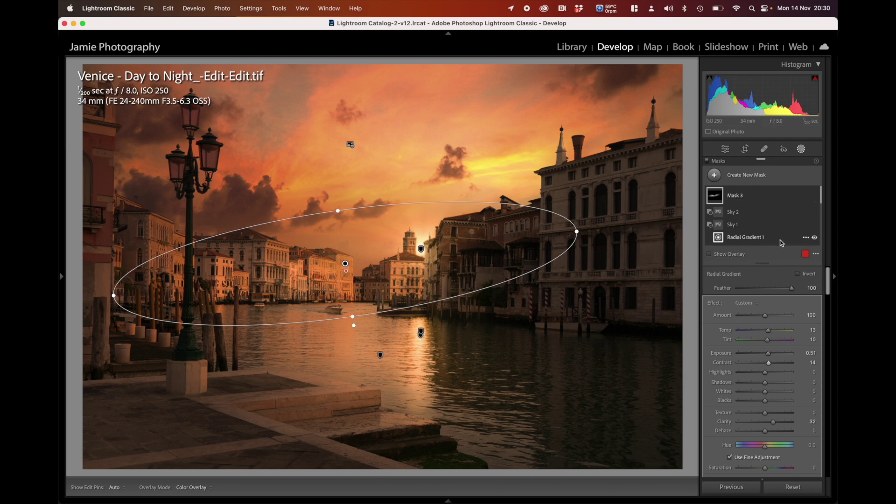
left_click(734, 204)
left_click(732, 201)
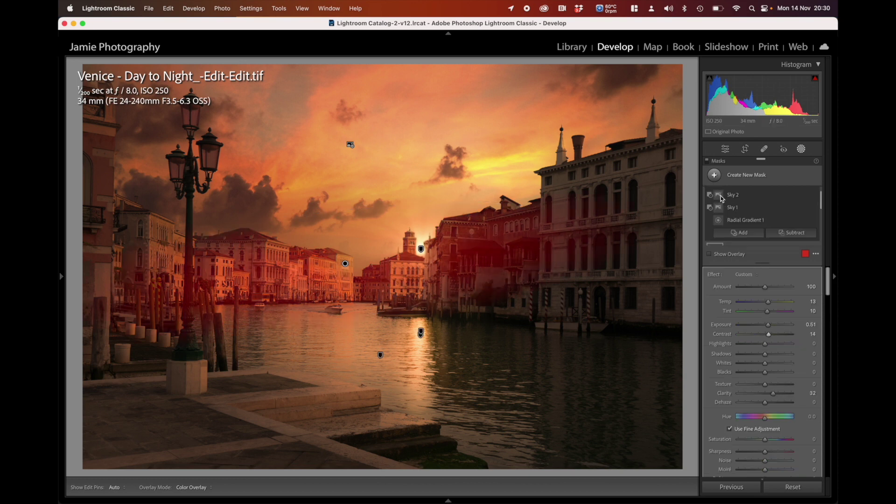
left_click(746, 221)
left_click(787, 235)
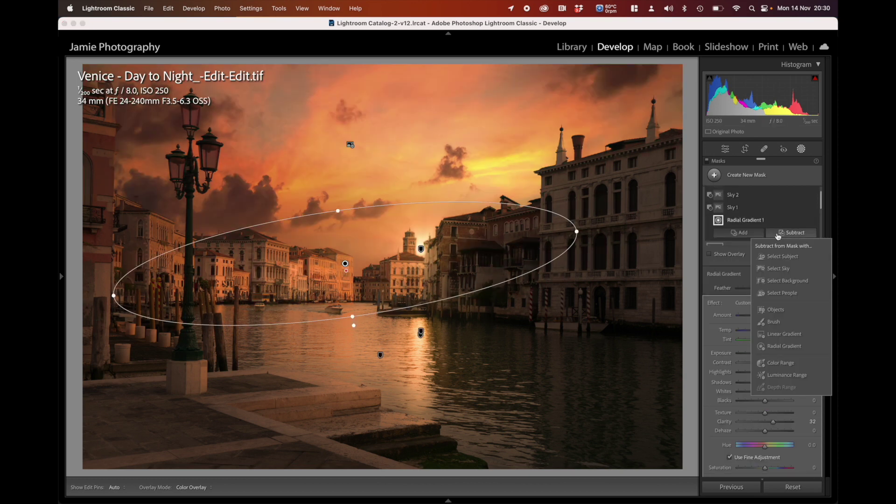
left_click(727, 312)
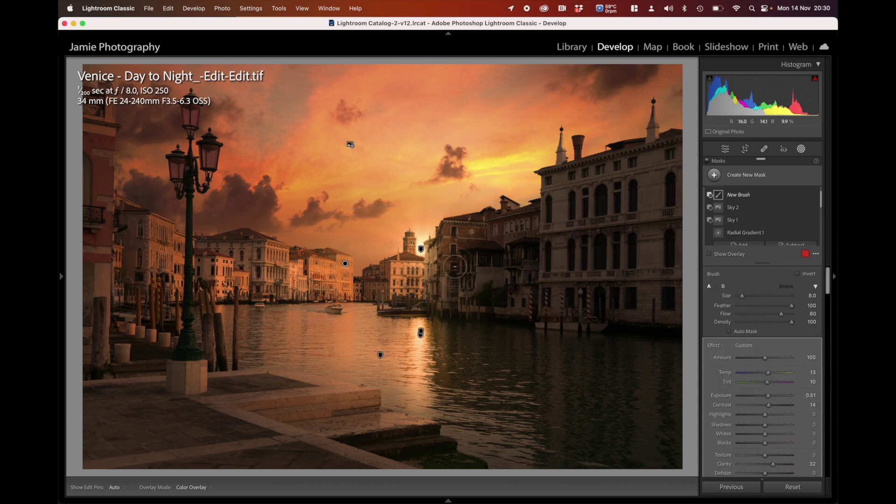
left_click(750, 308)
key("h")
mouse_move(433, 250)
left_mouse_down()
mouse_move(440, 285)
mouse_move(456, 232)
left_mouse_up()
key("h")
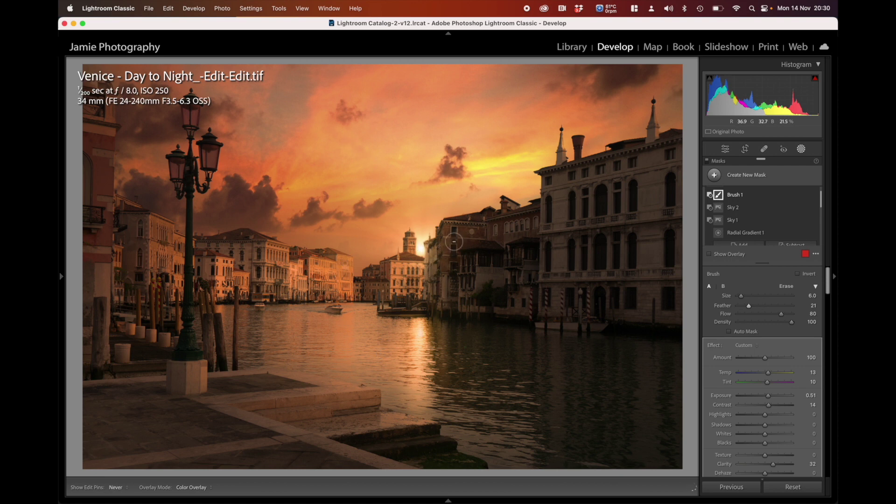
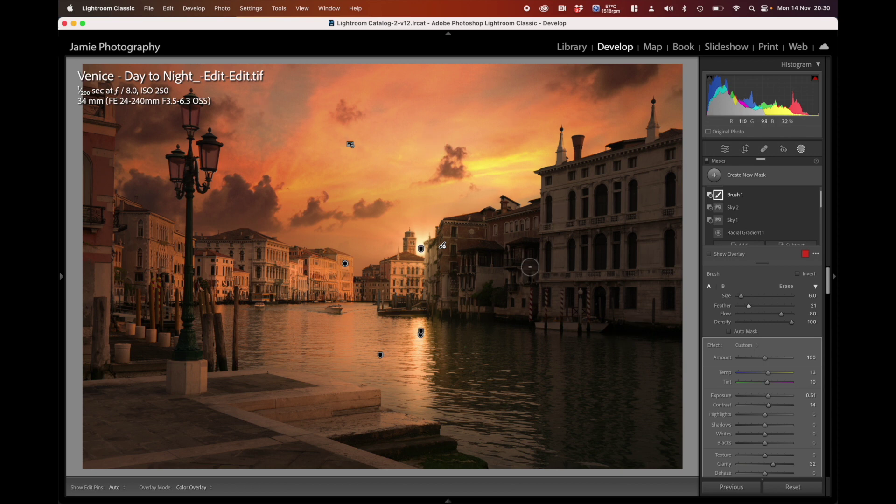
Add a new radial gradient mask over the large palace beside the canal, enlarging and tilting its ellipse to cover the facade.
left_click(743, 175)
left_click(746, 282)
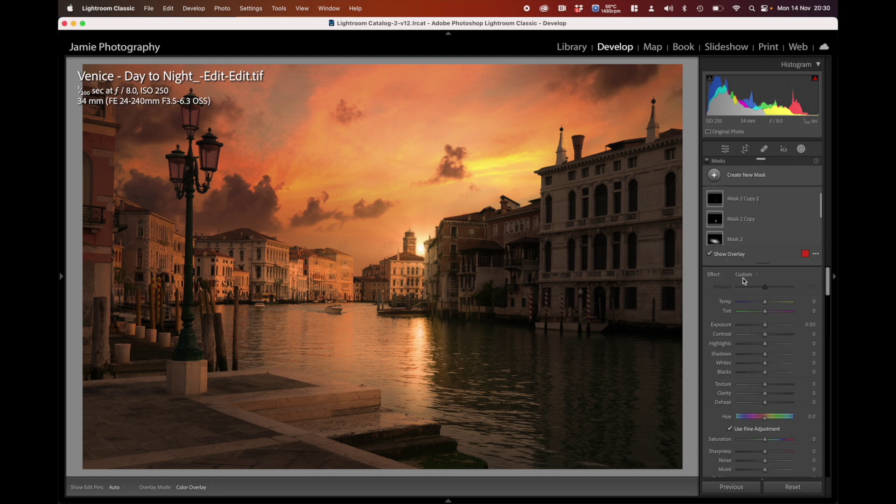
left_click_drag(550, 234, 742, 323)
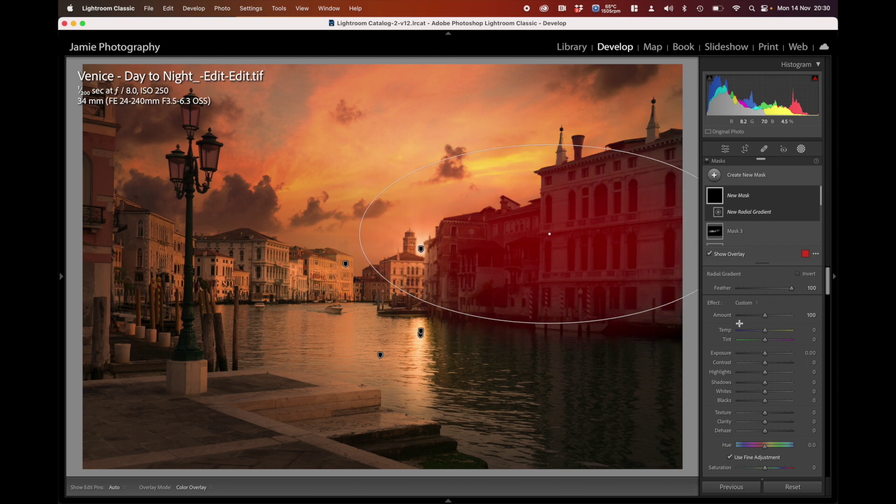
left_click_drag(550, 234, 644, 234)
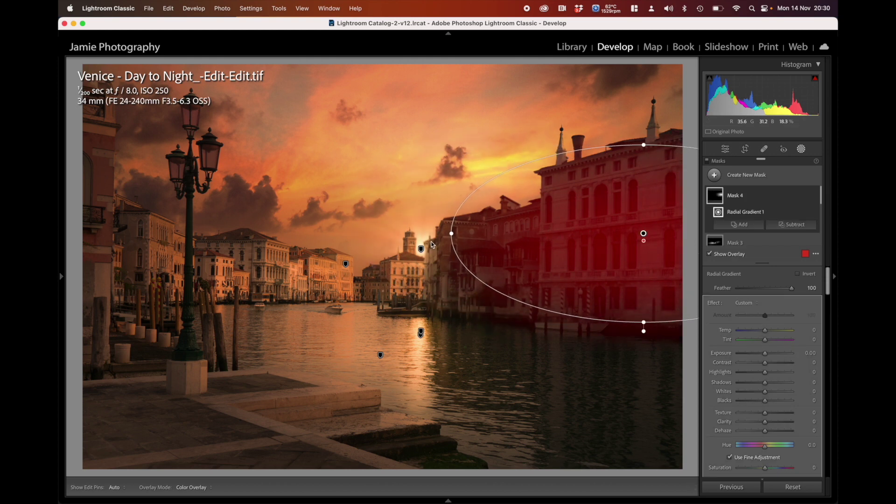
left_click_drag(446, 234, 438, 278)
left_click_drag(622, 146, 616, 128)
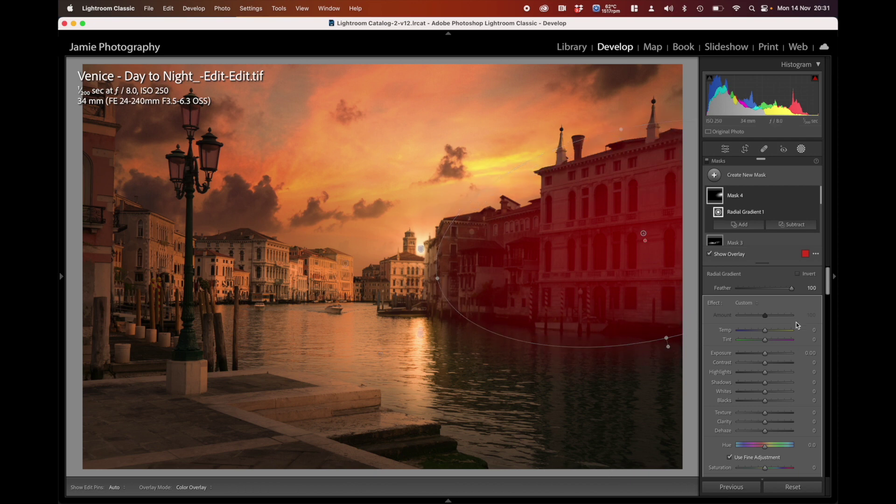
Set the palace mask to Exposure 1.99, Temp 34, Tint 38 and Saturation 33, and nudge its ellipse slightly upward.
key("o")
mouse_move(766, 353)
left_mouse_down()
mouse_move(780, 356)
mouse_move(783, 331)
mouse_move(778, 343)
left_mouse_up()
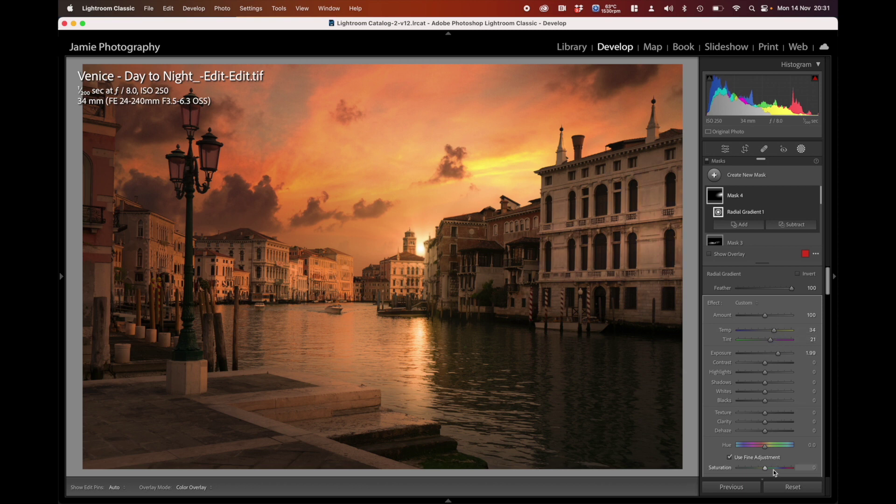
left_click(778, 340)
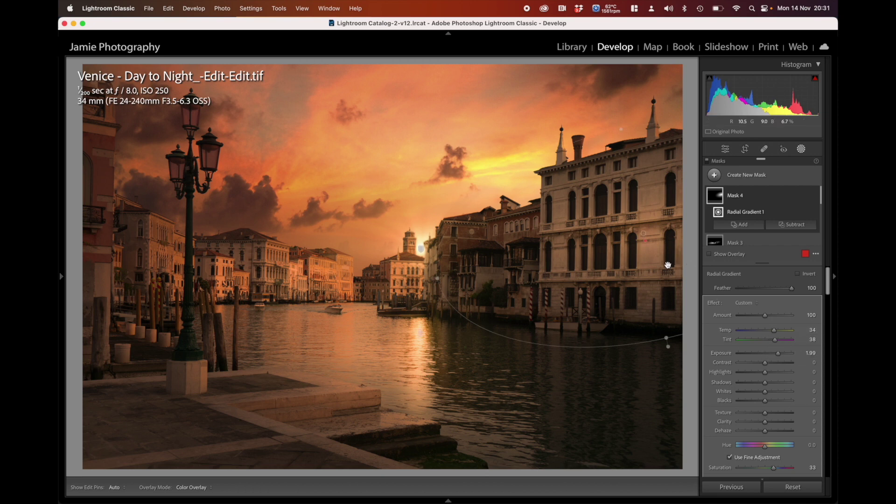
left_click_drag(645, 234, 645, 230)
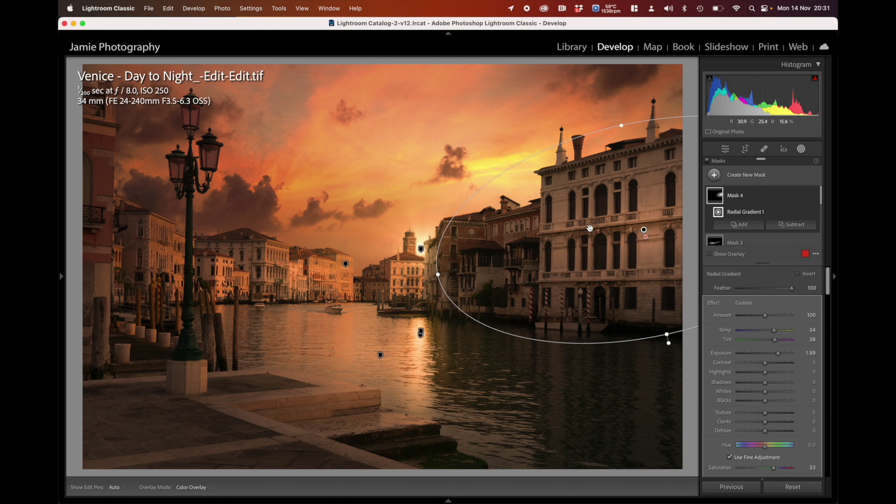
Reshape the palace mask into a tall, narrow upright ellipse centred on the waterline at the near end of the facade.
left_click_drag(440, 274, 646, 327)
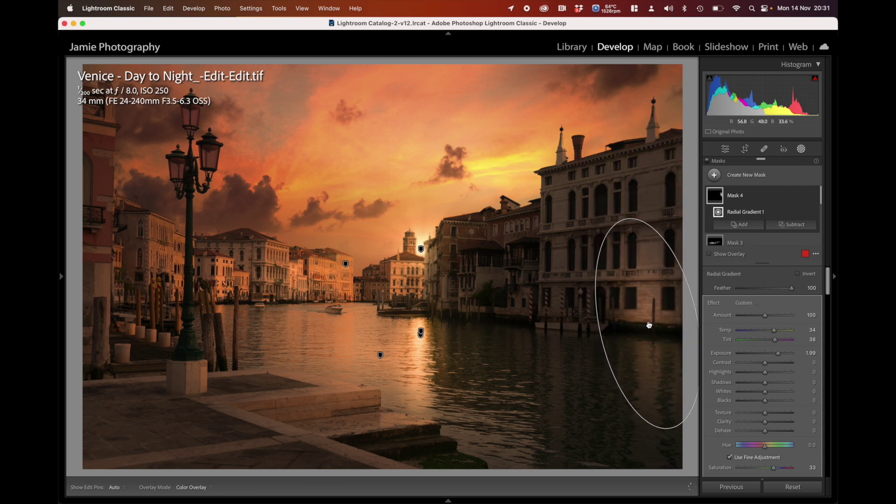
left_click_drag(623, 216, 649, 151)
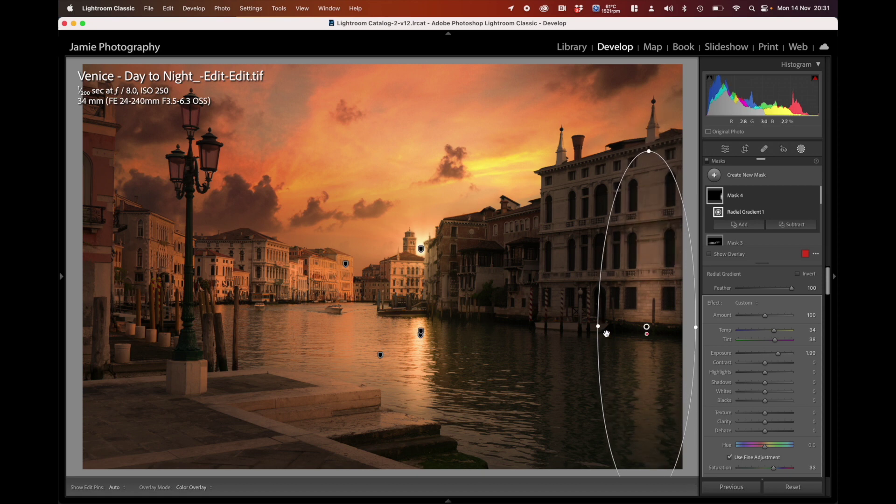
left_click_drag(597, 325, 591, 326)
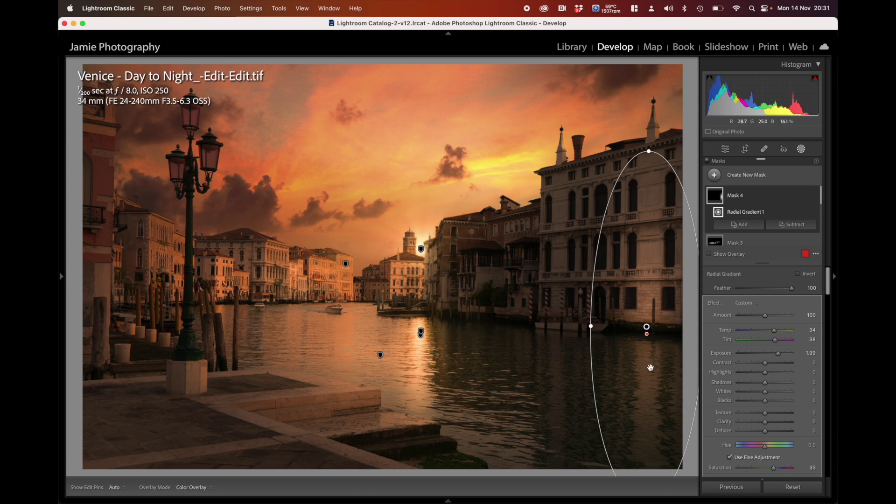
Duplicate the tall palace mask, place the copy at the waterline by the palace's far corner, and narrow its ellipse.
right_click(647, 327)
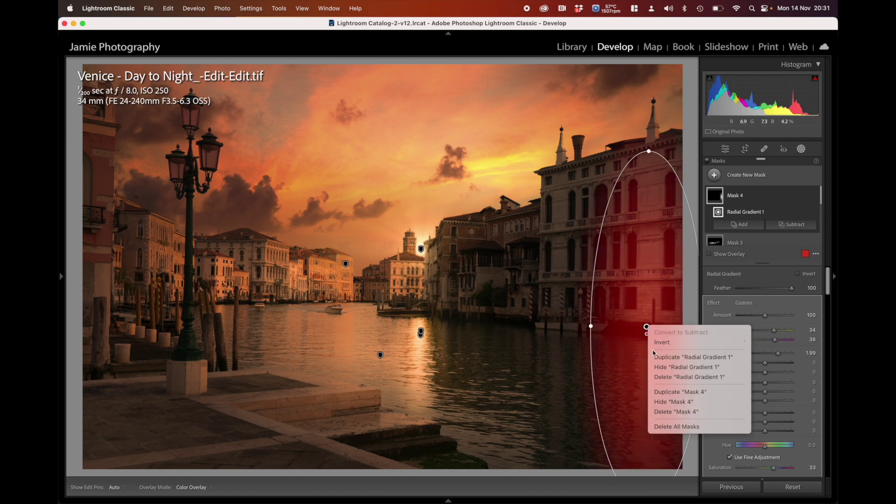
left_click(668, 392)
left_click_drag(646, 326, 567, 318)
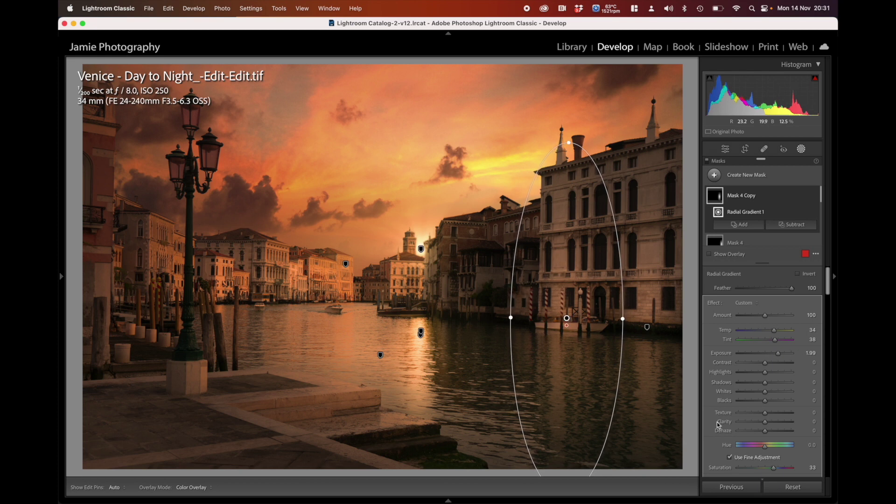
left_click_drag(622, 319, 610, 318)
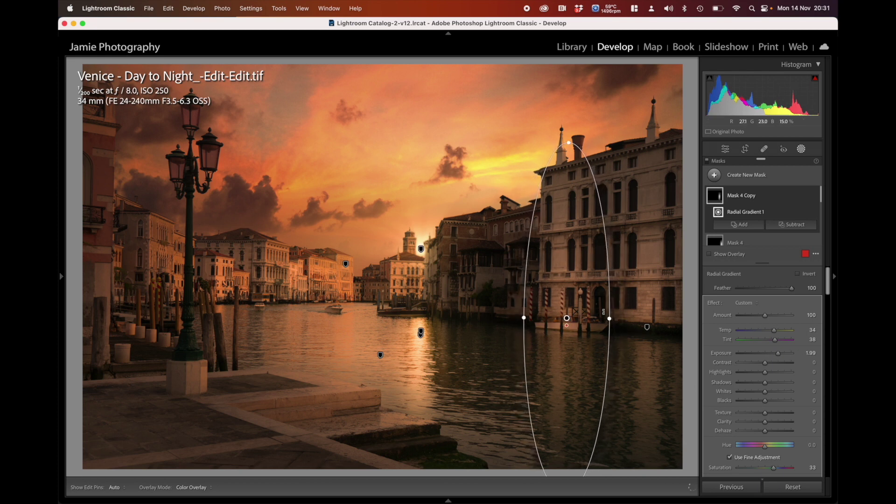
Duplicate the narrowed mask, place the copy at the waterline of the darker building beyond the palace, and shorten and tilt its ellipse.
right_click(567, 319)
left_click(593, 387)
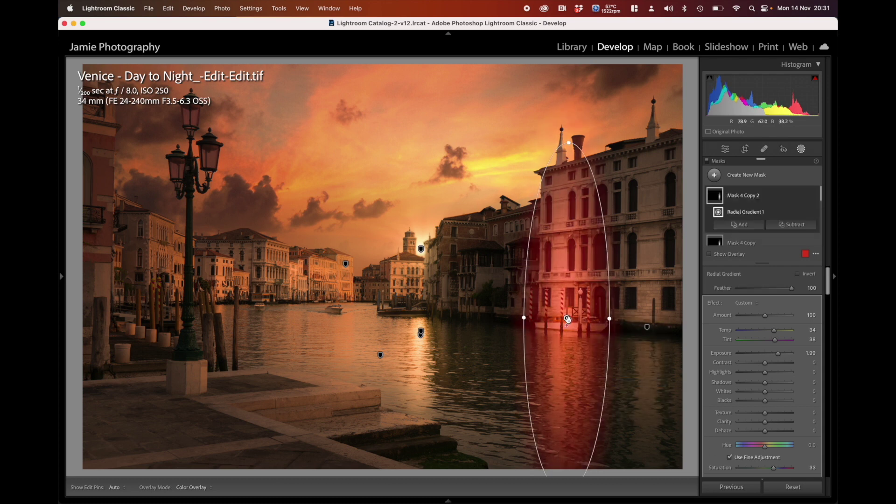
left_click_drag(566, 318, 490, 314)
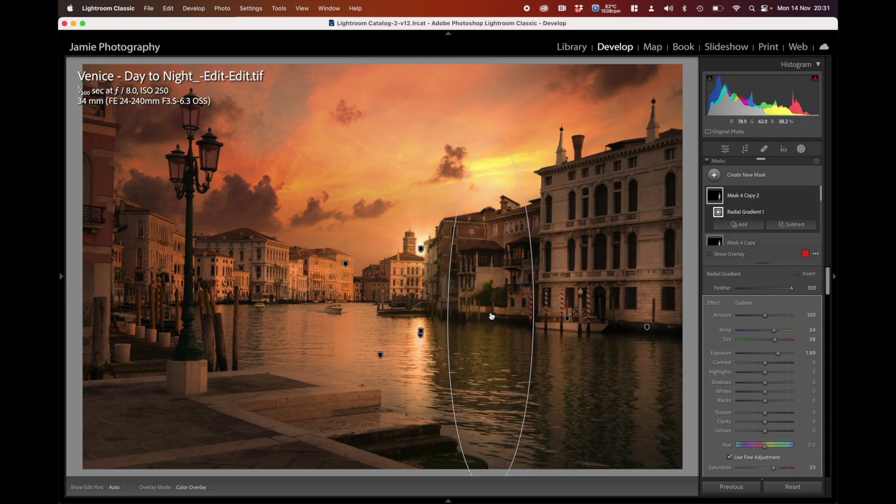
left_click_drag(492, 133, 522, 213)
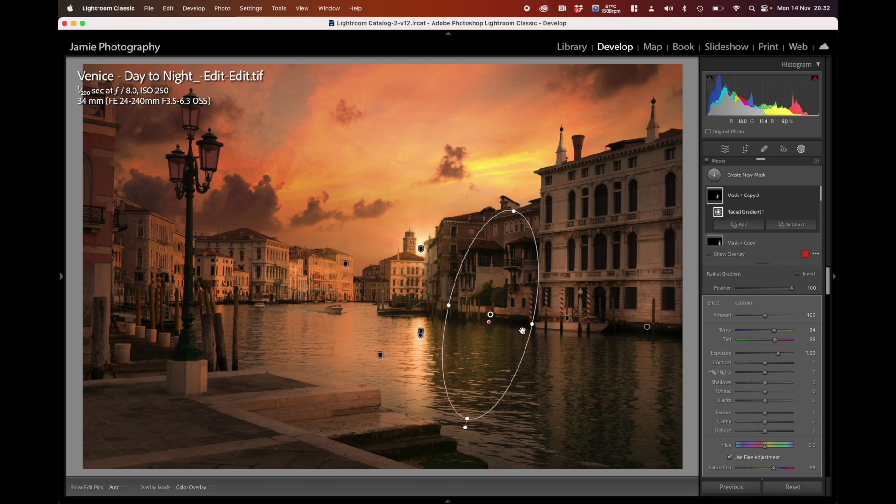
Set the tilted ellipse mask on the darker building to Temp 35 and Tint 32.
left_click_drag(775, 340, 788, 340)
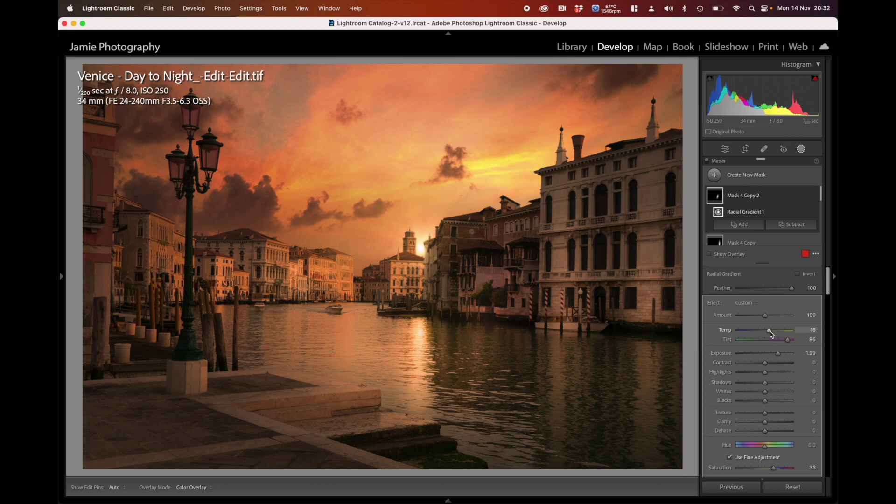
left_click_drag(773, 333, 785, 341)
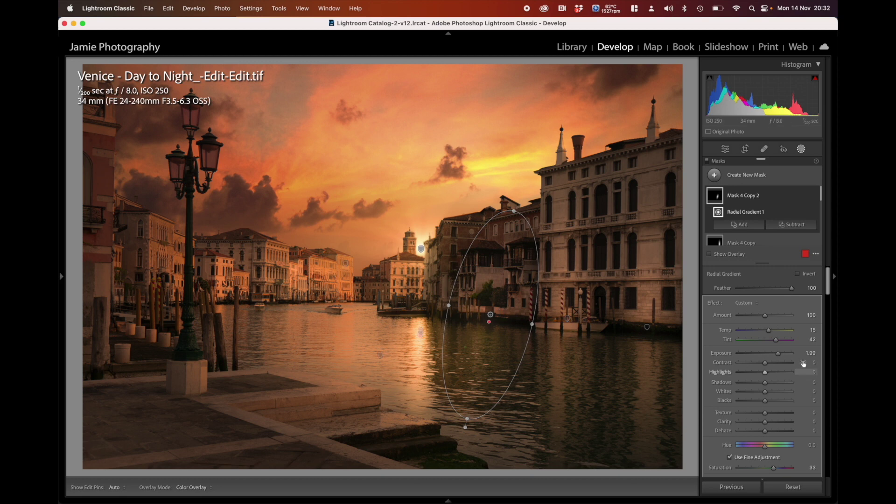
left_click_drag(775, 342, 773, 341)
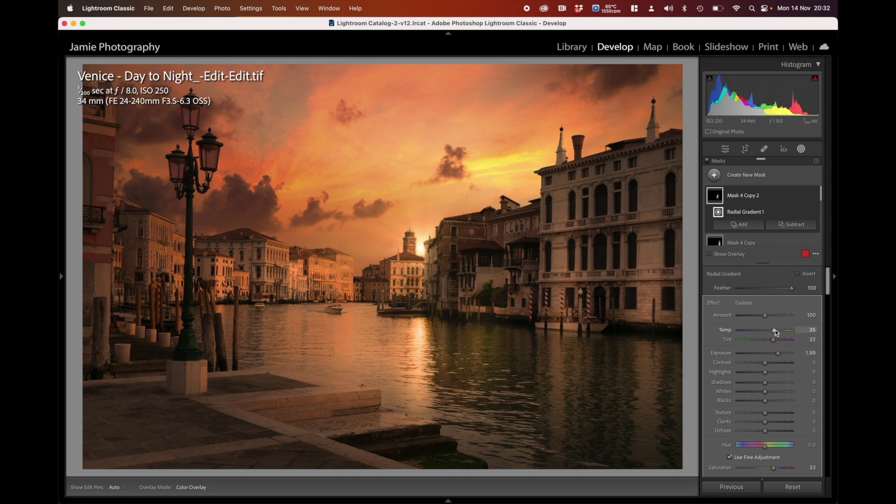
Set the darker building's mask to Temp 25 and Tint 50, and subtract a brush stroke along the greenery just above its waterline.
left_click_drag(774, 332, 772, 332)
left_click(787, 226)
left_click(774, 313)
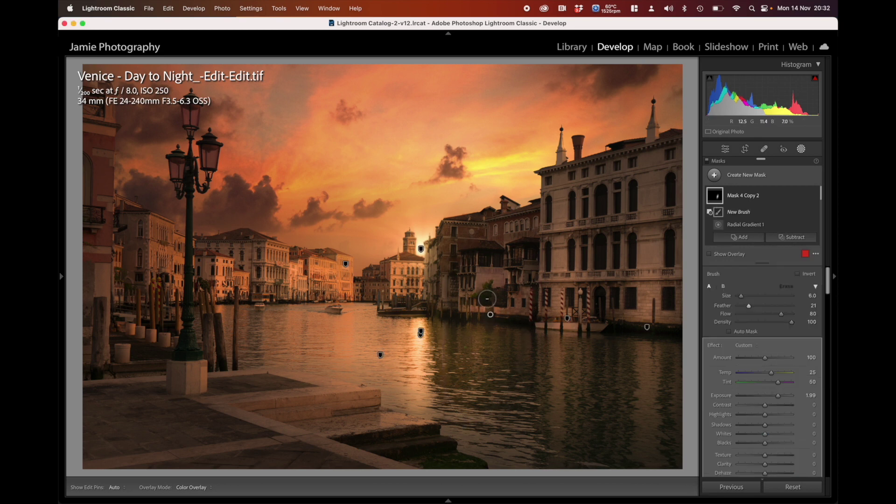
key("h")
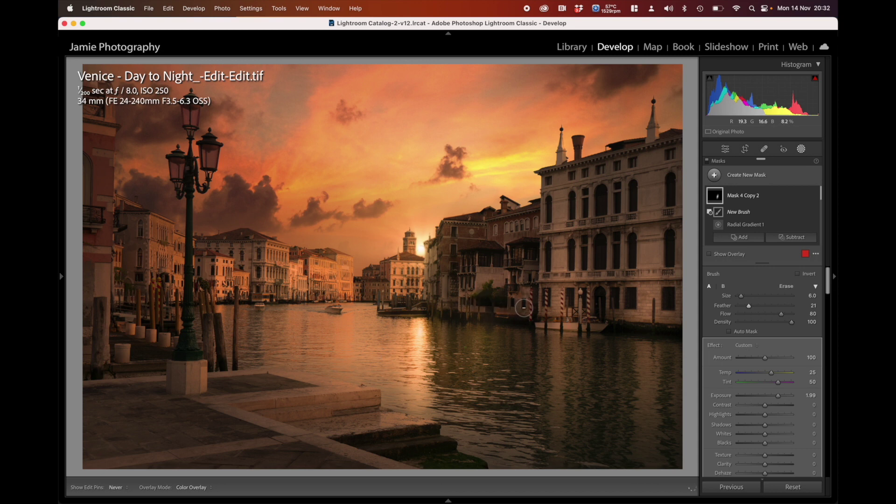
left_click_drag(520, 294, 467, 304)
key("h")
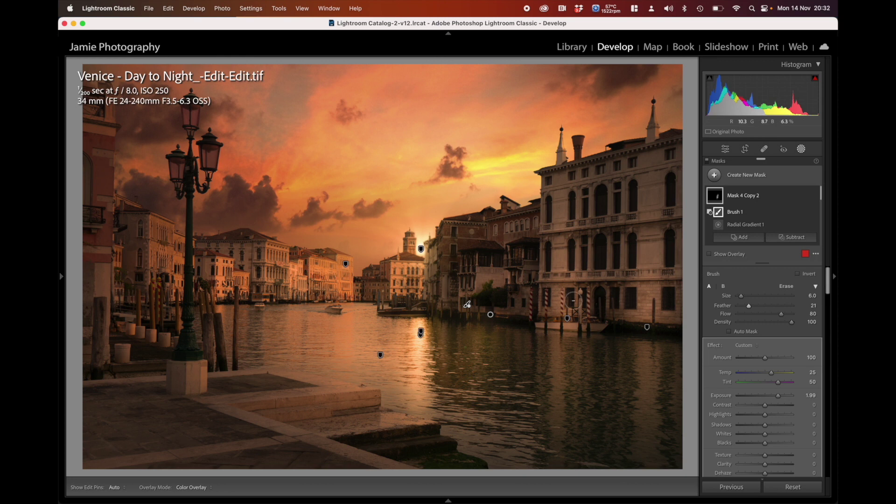
Set Clarity to 41 on the darker building's mask, 24 on the palace's far-corner mask, and 33 with Exposure 2.21 on its near-end mask.
scroll(756, 411, "down", 2)
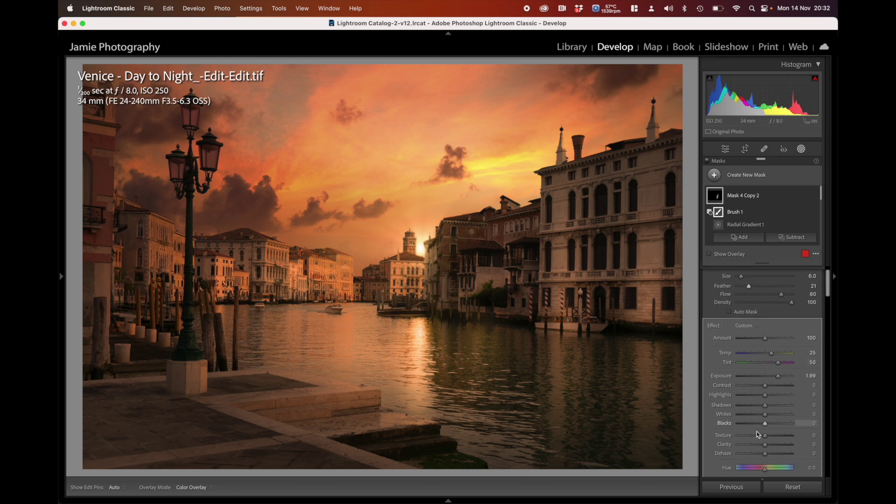
left_click(776, 443)
scroll(776, 444, "down", 1)
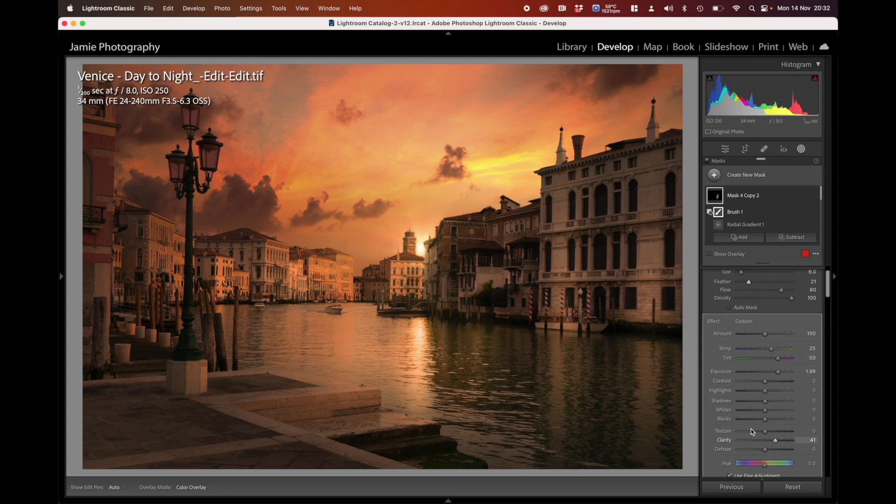
left_click(571, 313)
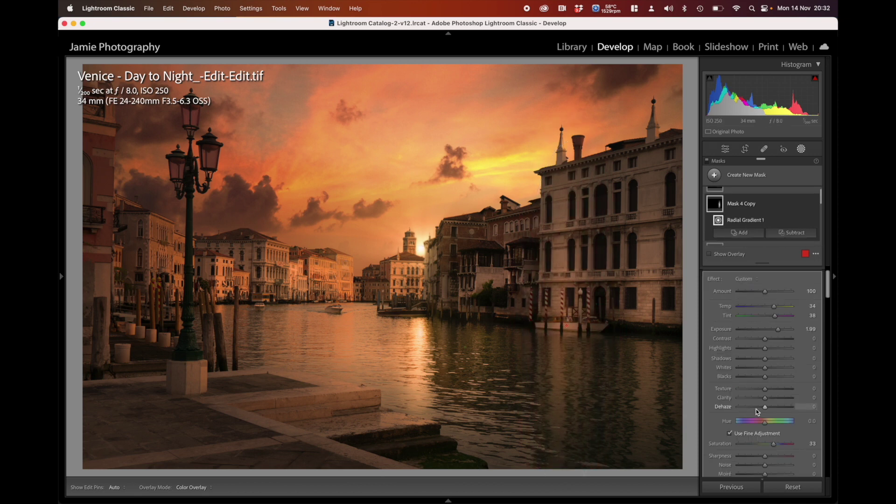
left_click(771, 398)
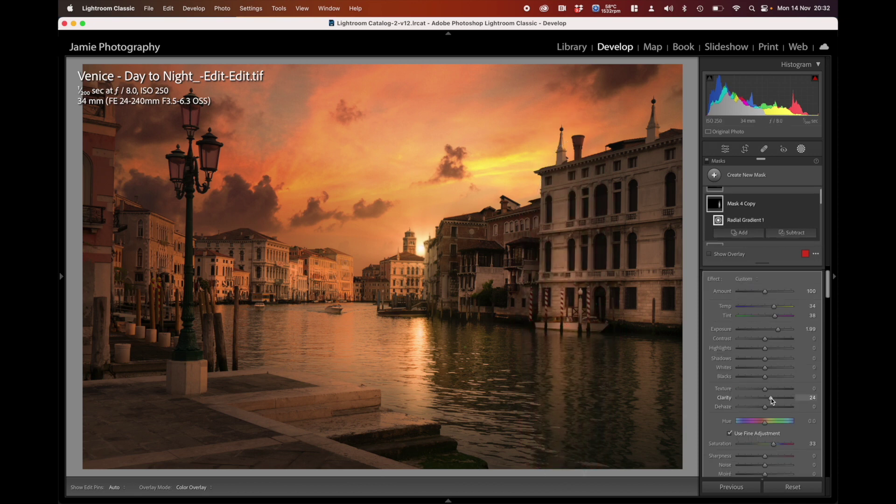
left_click(645, 324)
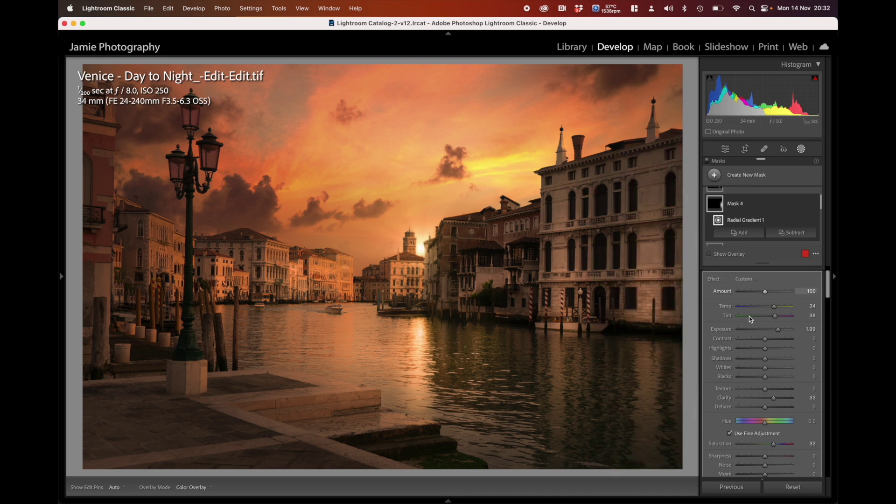
left_click(780, 332)
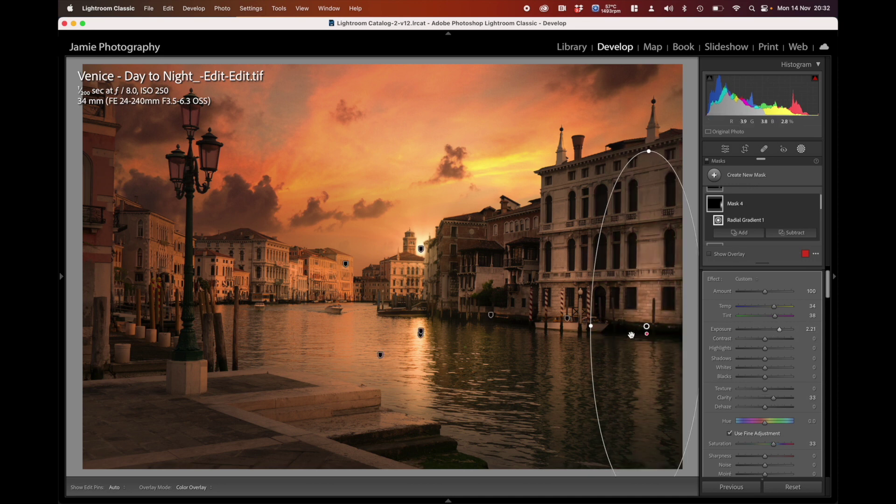
Widen and heighten the ellipse at the palace's near end, and slightly shorten the ellipse at its far corner.
left_click_drag(589, 327, 578, 327)
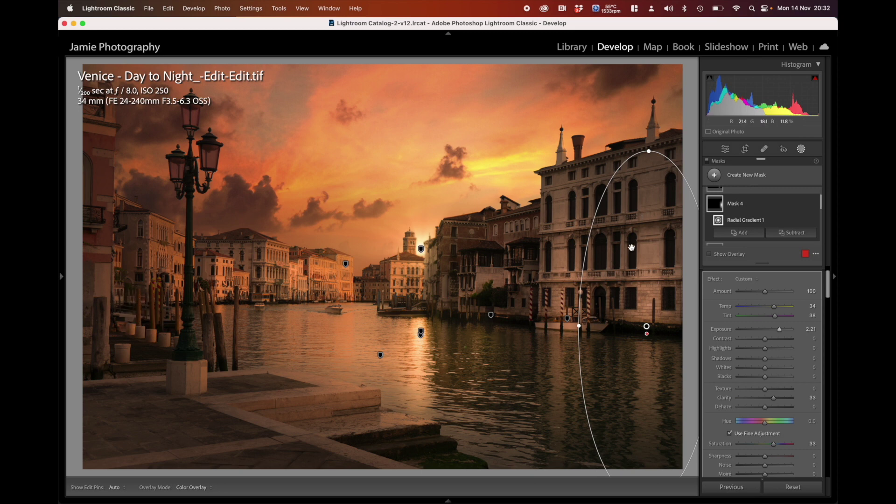
left_click_drag(649, 151, 649, 111)
left_click(566, 320)
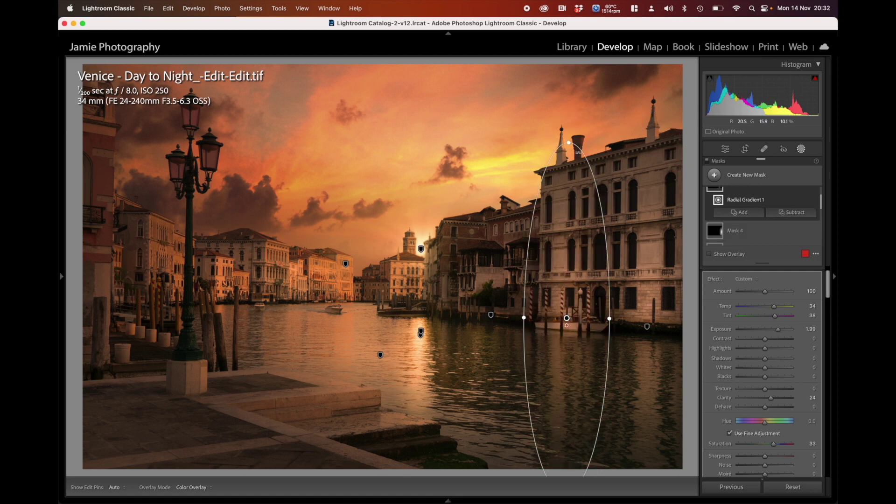
left_click_drag(569, 143, 568, 155)
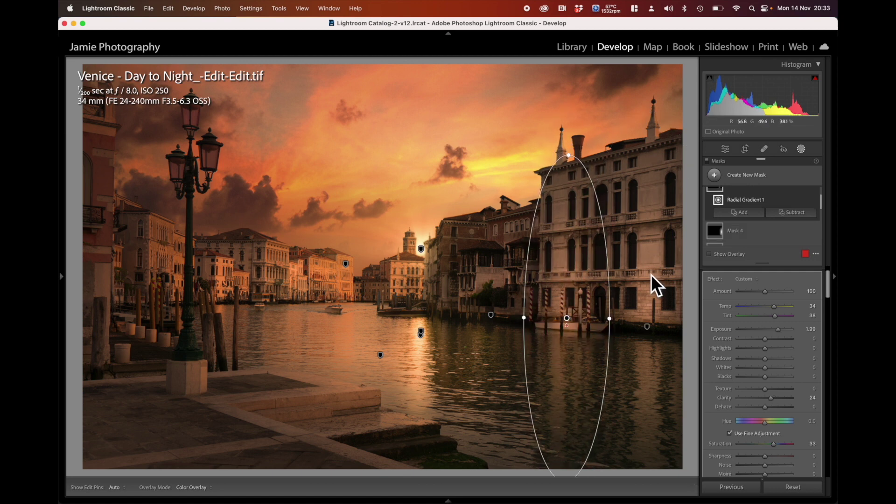
Subtract the automatically selected sky from both palace masks, first the near-end one and then the far-corner one.
left_click(647, 327)
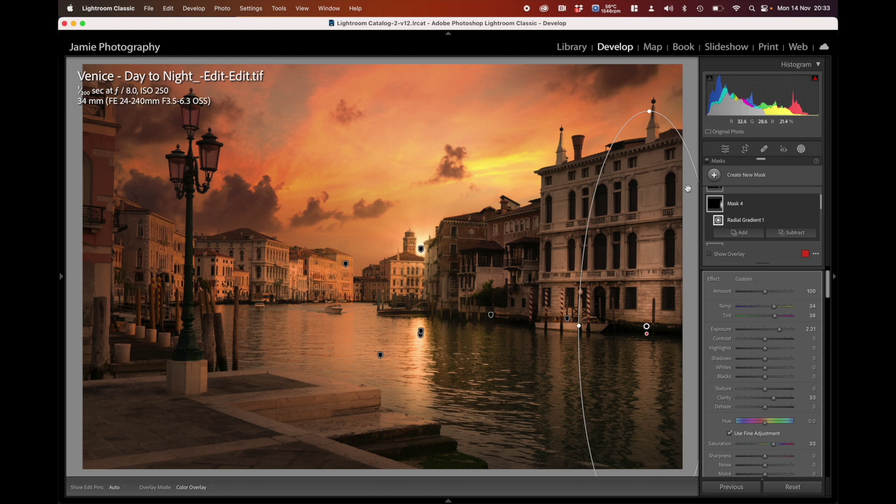
left_click(792, 233)
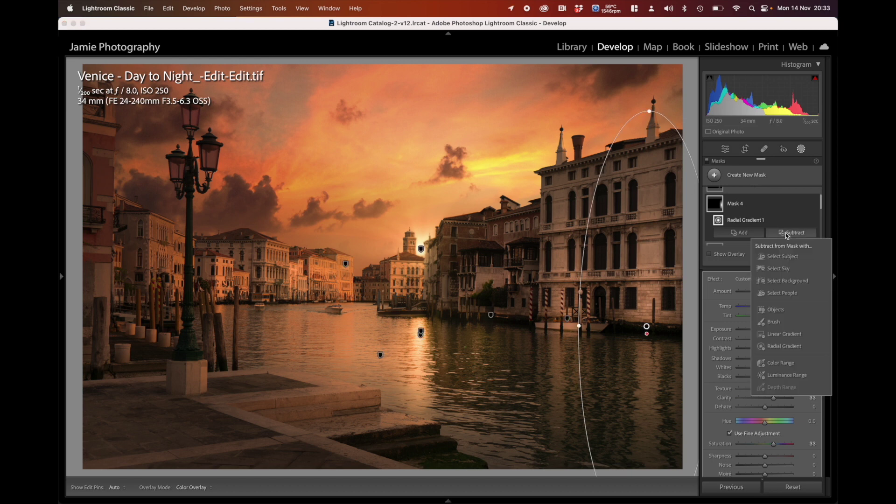
left_click(774, 271)
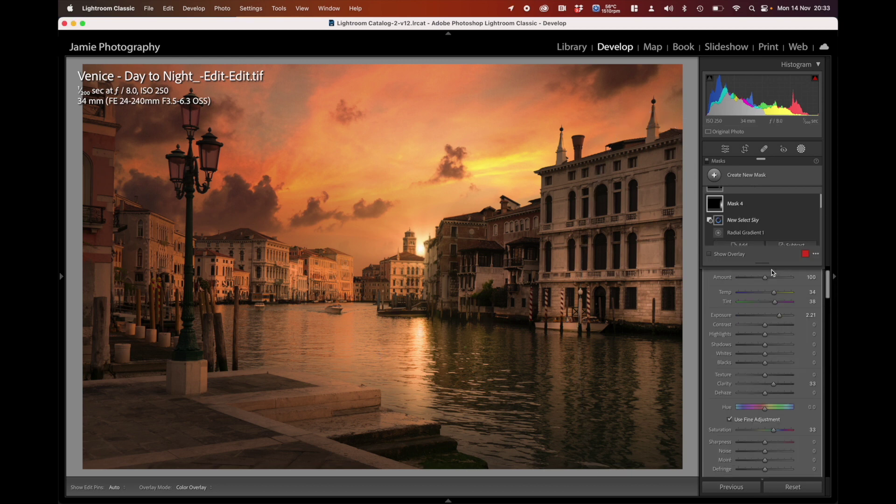
left_click(567, 319)
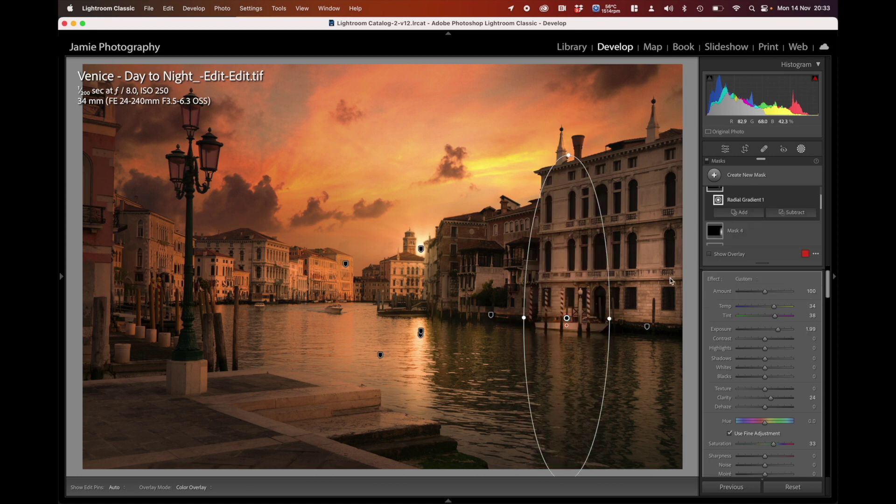
left_click(792, 213)
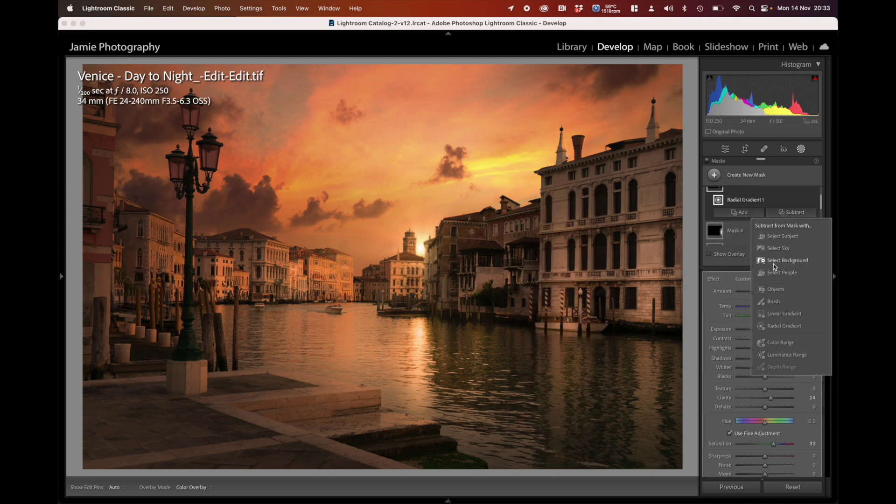
left_click(773, 248)
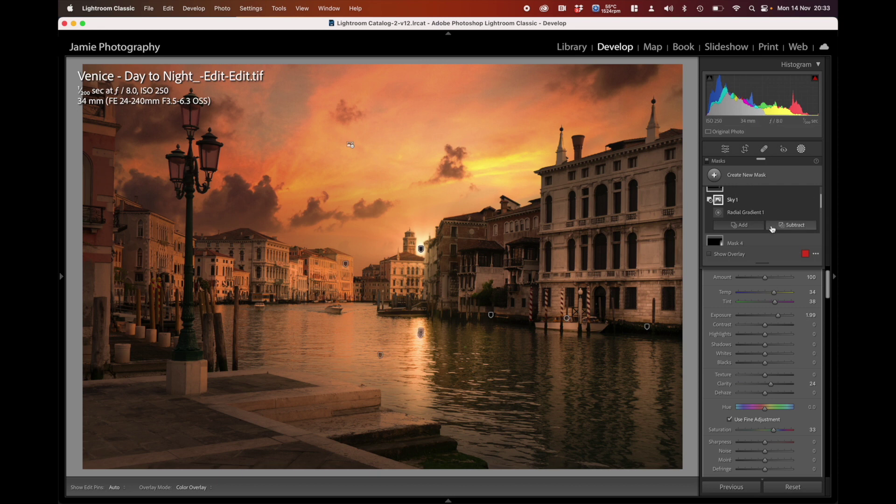
Create a sky mask and intersect it with a tilted linear gradient running from the upper sky near the lamp post down to the canal steps.
left_click(745, 176)
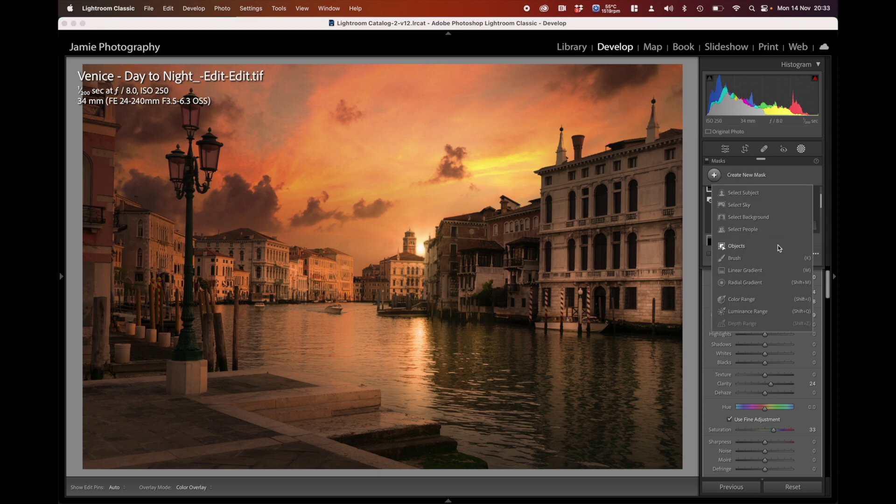
left_click(744, 206)
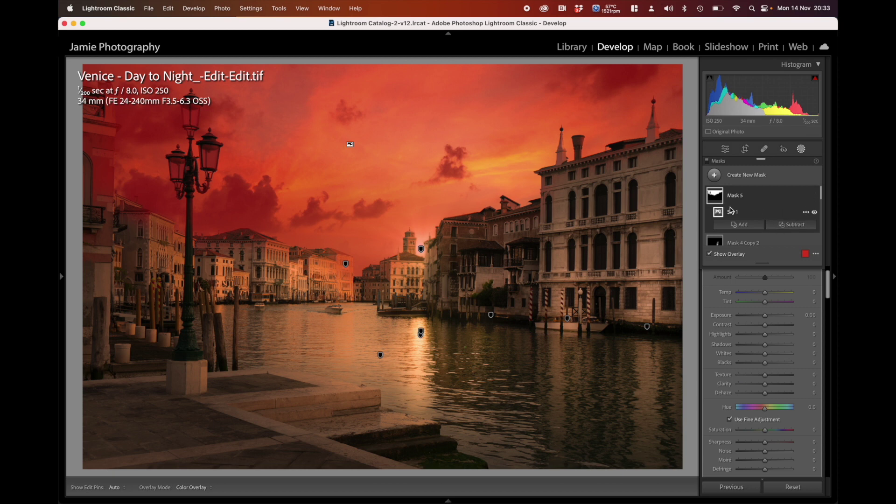
left_click(806, 214)
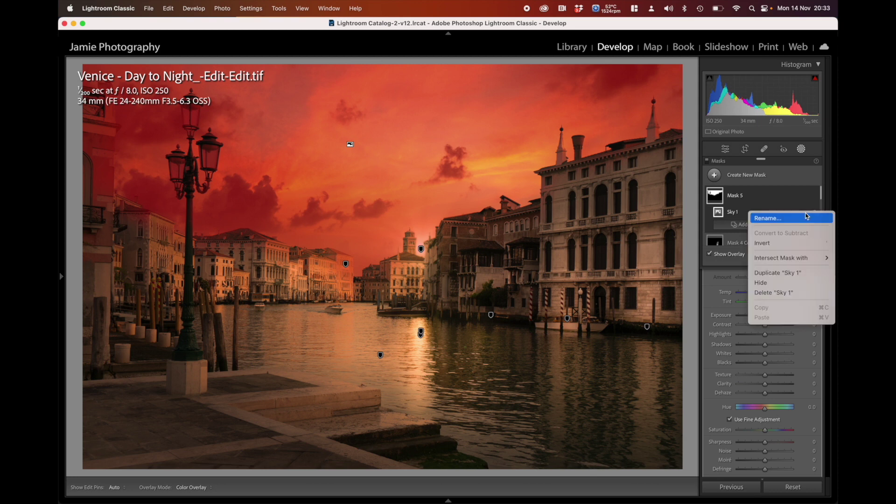
mouse_move(798, 261)
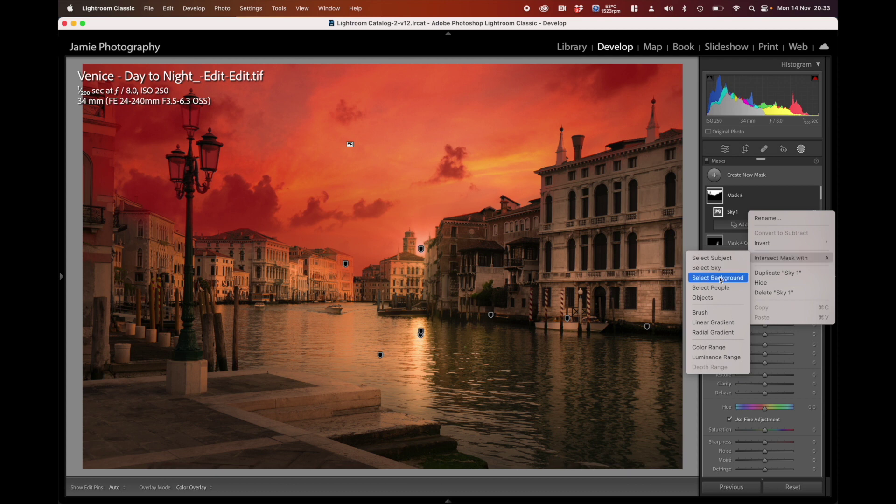
left_click(719, 325)
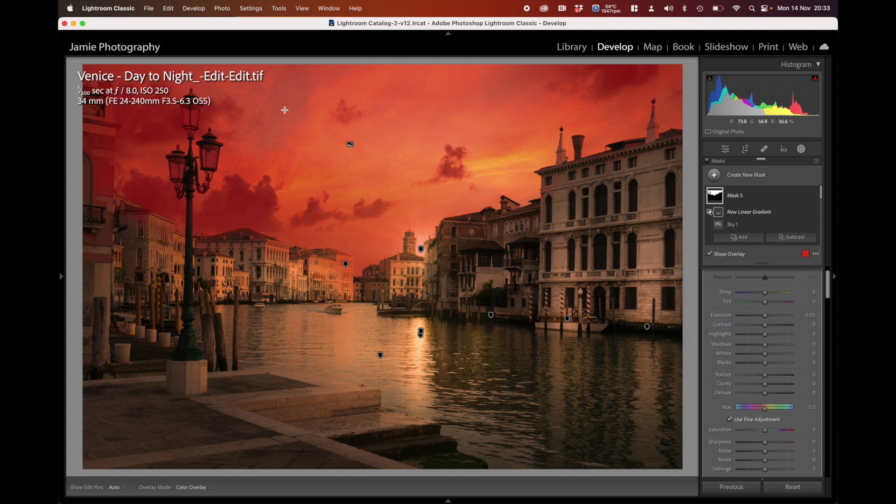
left_click_drag(221, 90, 378, 371)
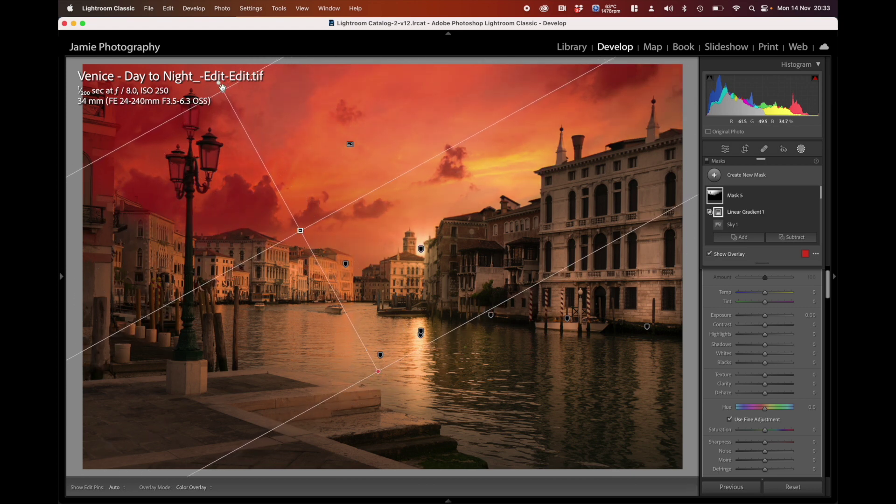
left_click_drag(223, 87, 219, 80)
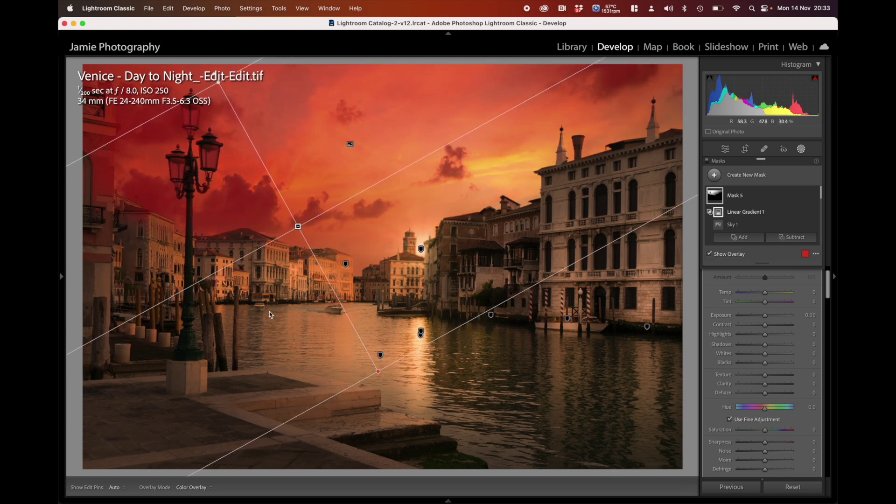
left_click_drag(231, 265, 227, 255)
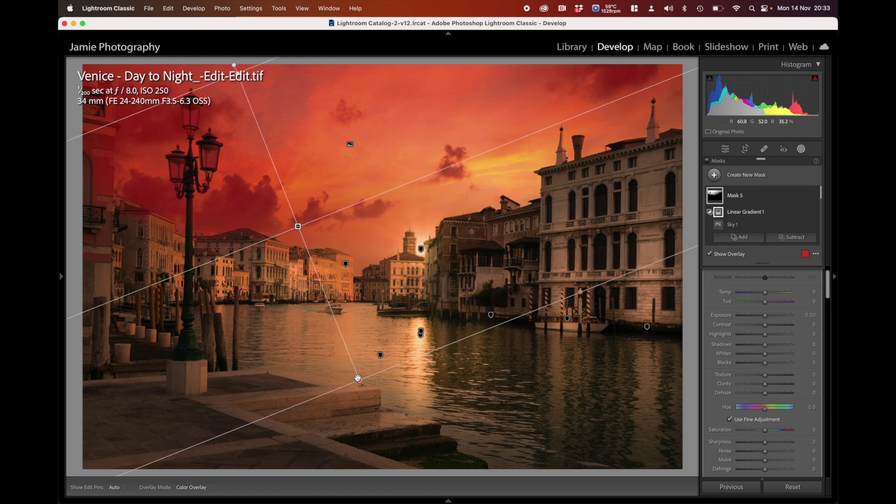
Shorten Mask 5's linear gradient so it ends on the water just below the boat, then set Exposure to -0.46 and Temp to -11.
left_click_drag(358, 378, 345, 340)
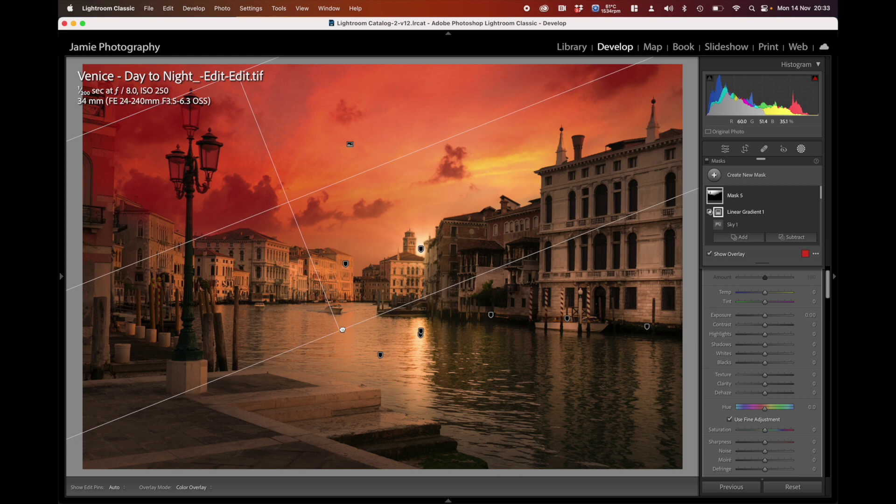
left_click_drag(344, 334, 355, 340)
left_click_drag(760, 318, 762, 294)
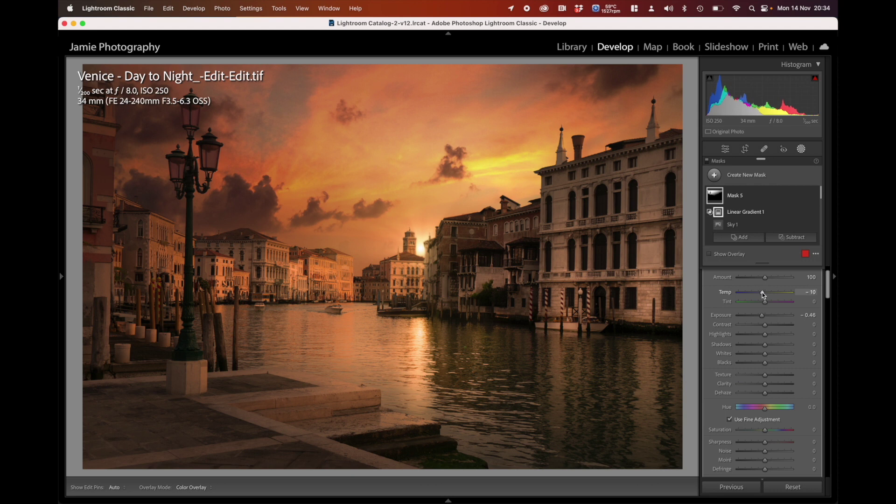
left_click_drag(764, 295, 762, 295)
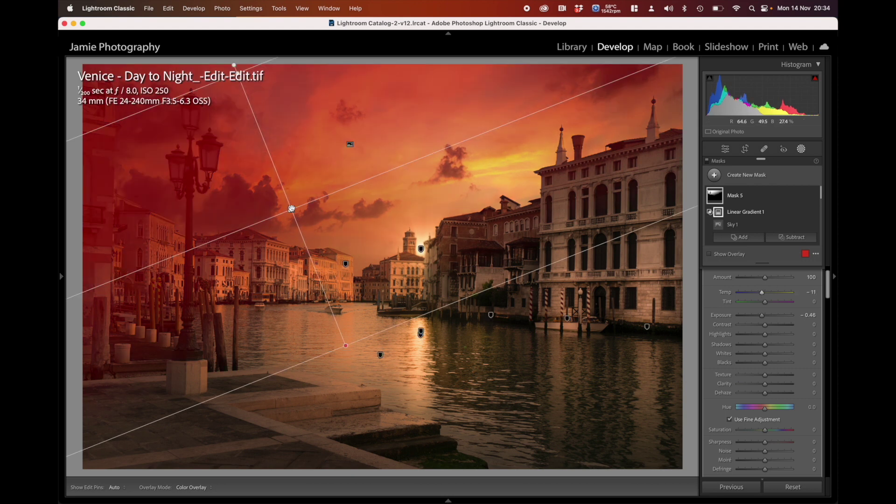
Duplicate Mask 5 and shrink the copy's linear gradient to the upper-left sky, rotating it to a slightly flatter angle.
right_click(290, 210)
left_click(334, 273)
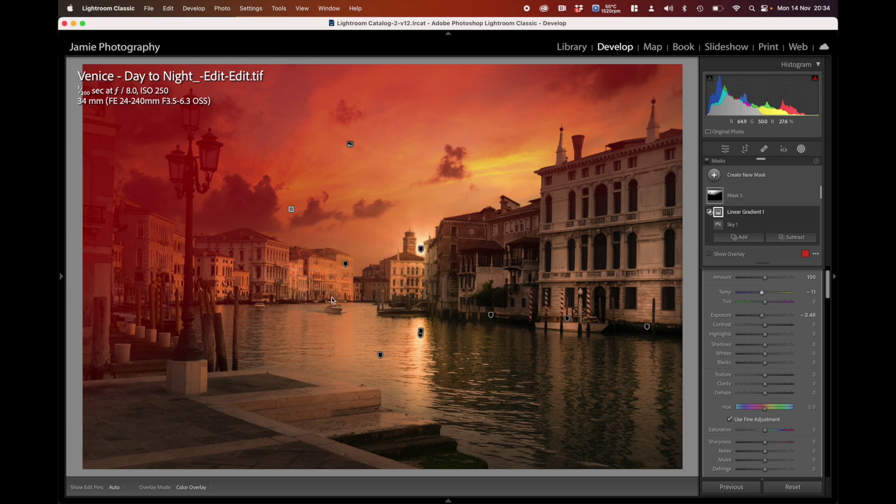
left_click(292, 210)
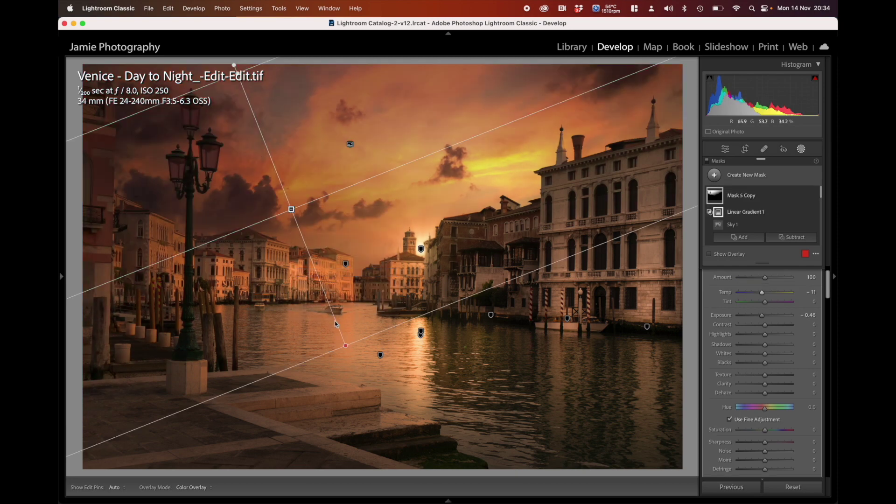
left_click_drag(347, 345, 288, 200)
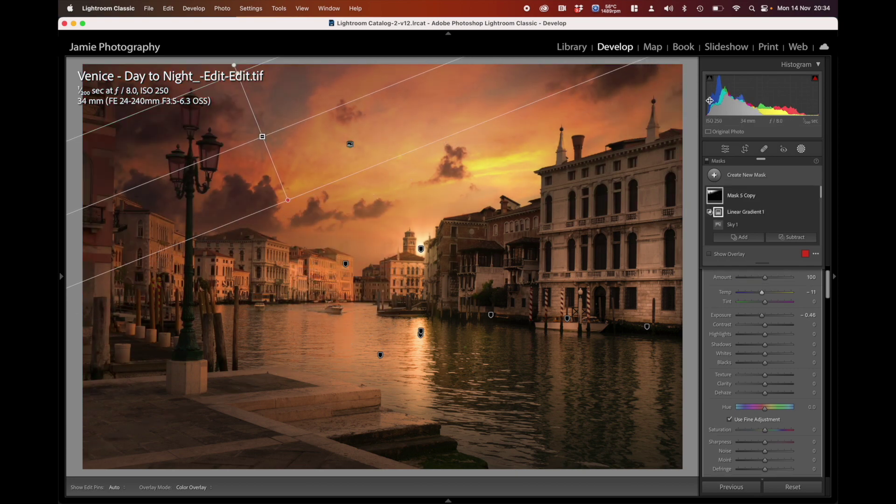
left_click_drag(472, 70, 438, 113)
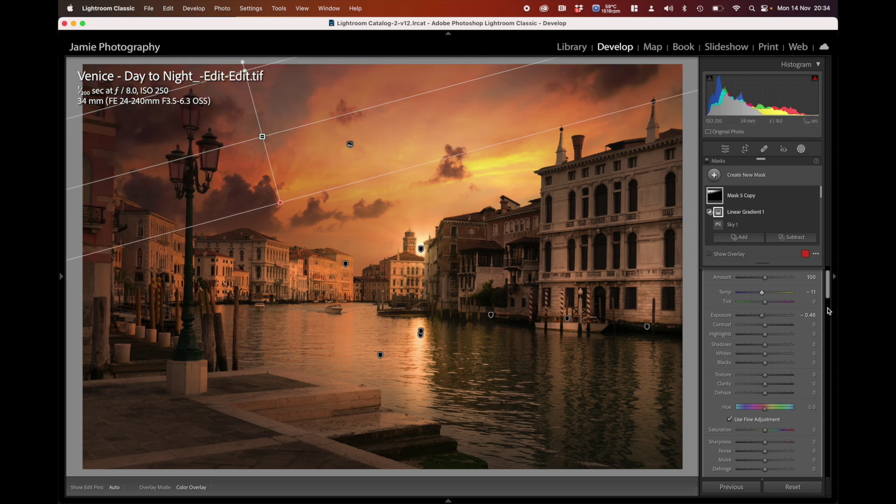
Set the duplicated sky mask's Temp to -24, Tint to -7, Contrast to 16 and Clarity to 28.
left_click(757, 293)
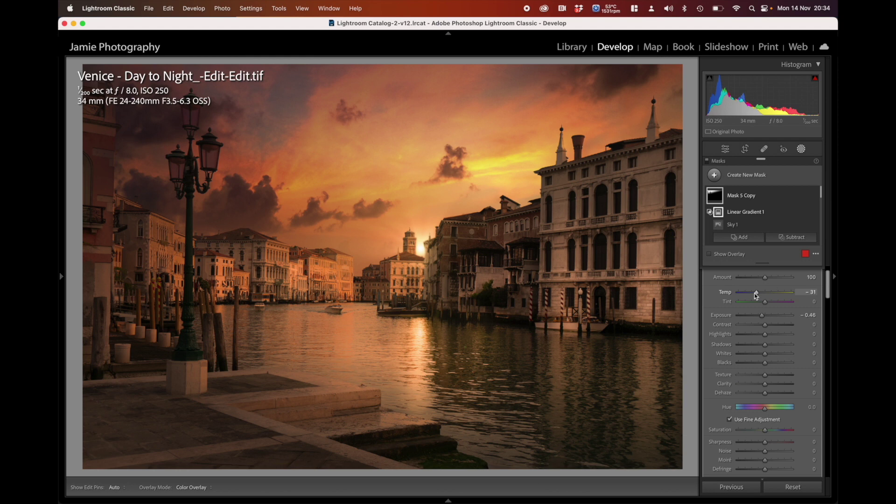
left_click_drag(755, 293, 760, 293)
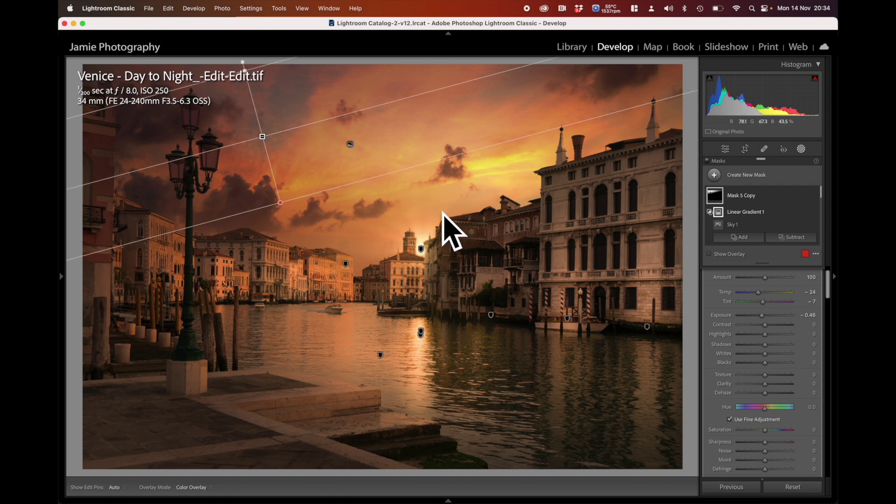
left_click_drag(765, 325, 768, 325)
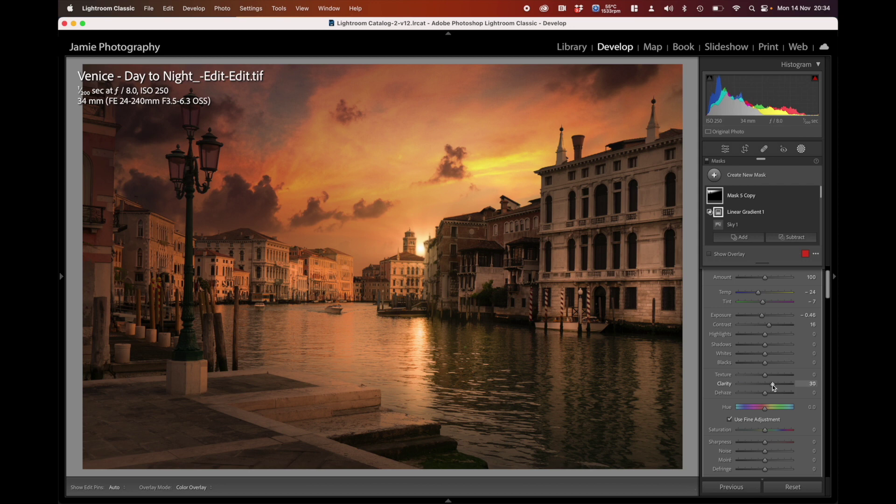
left_click_drag(773, 384, 771, 385)
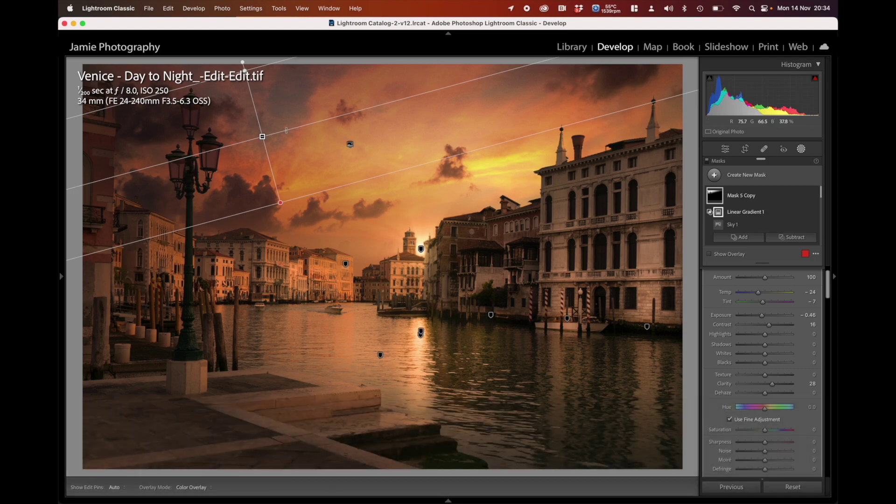
right_click(261, 136)
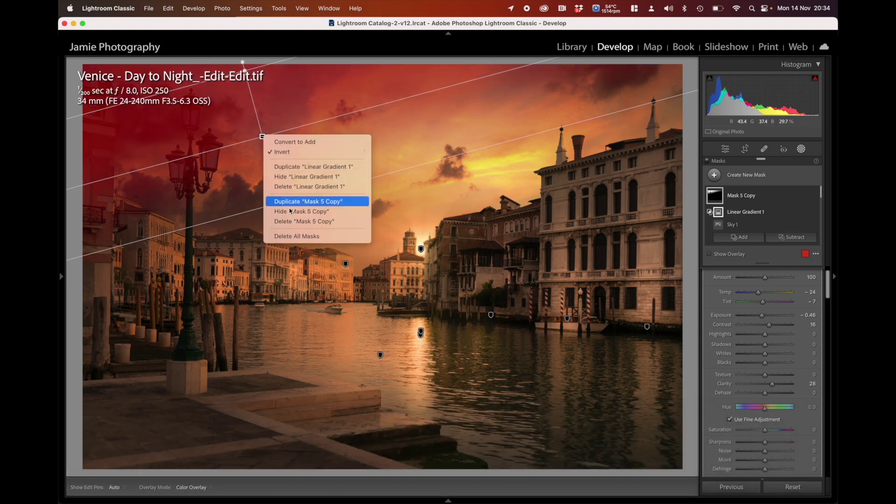
key("Escape")
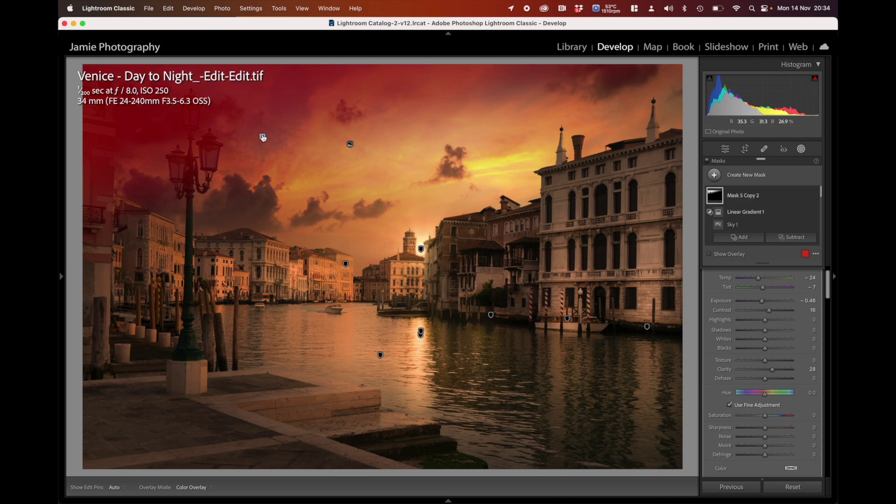
left_click_drag(262, 136, 557, 414)
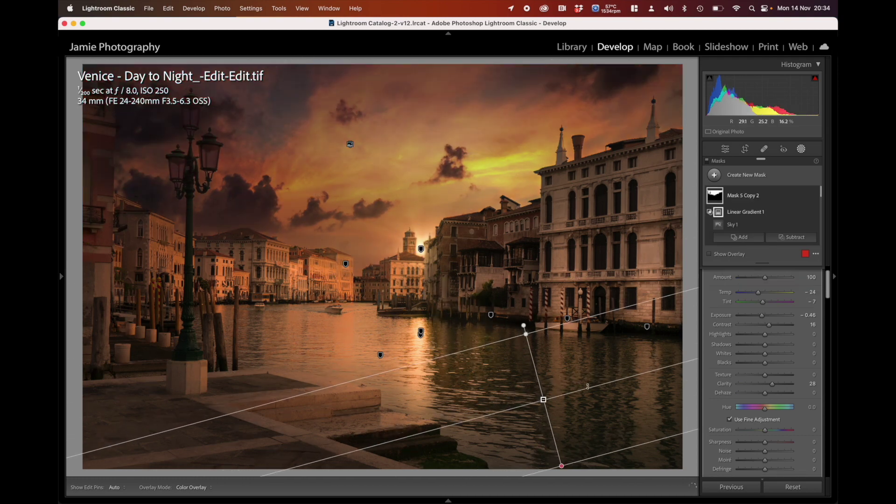
left_click_drag(627, 380, 456, 419)
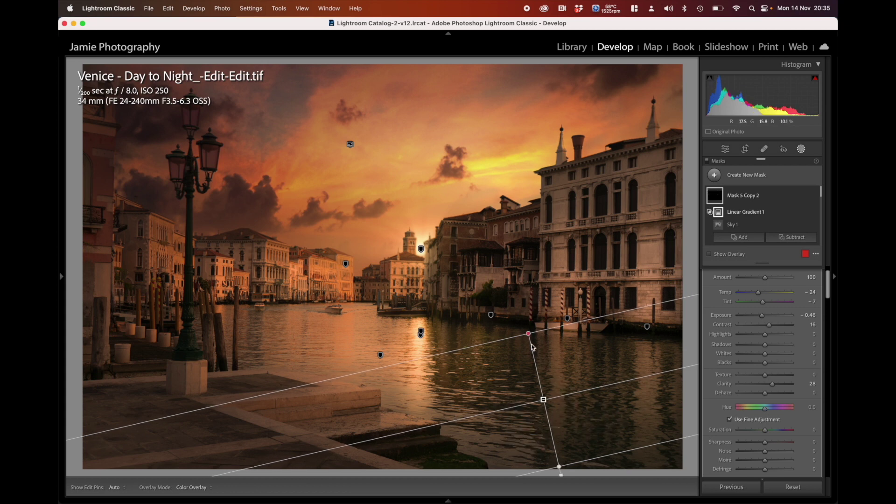
mouse_move(528, 333)
left_mouse_down()
mouse_move(506, 307)
mouse_move(528, 320)
left_mouse_up()
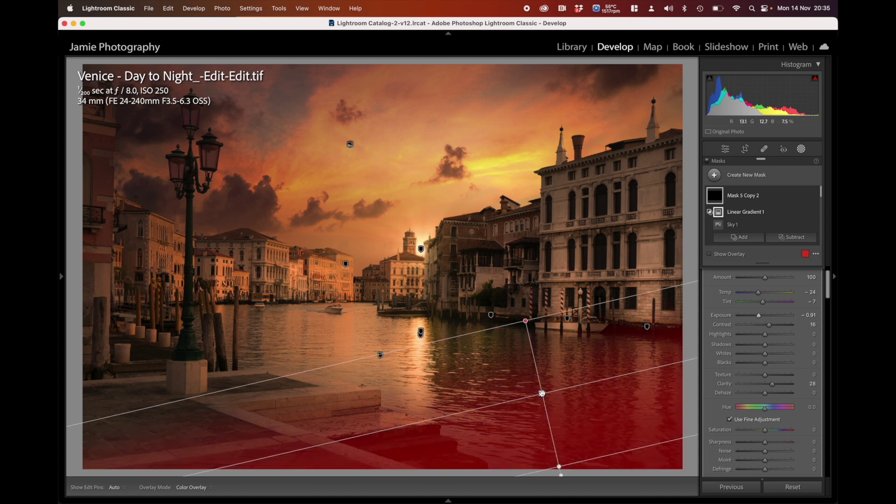
right_click(542, 393)
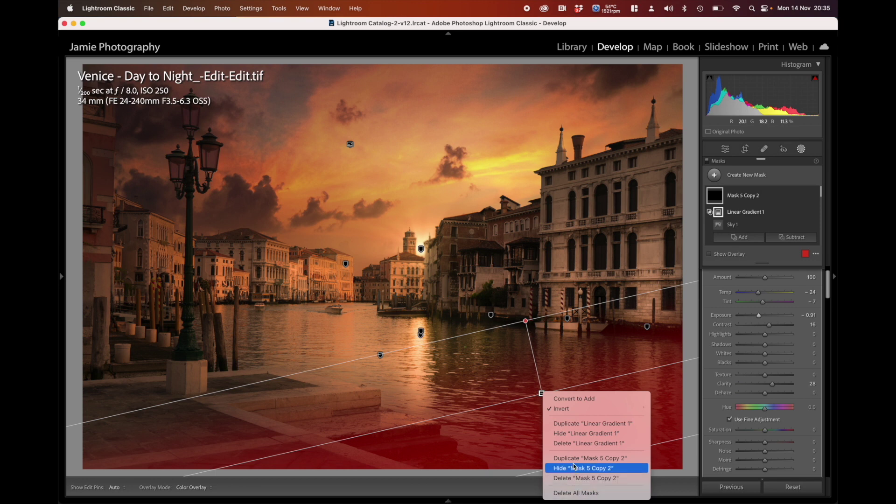
left_click(575, 479)
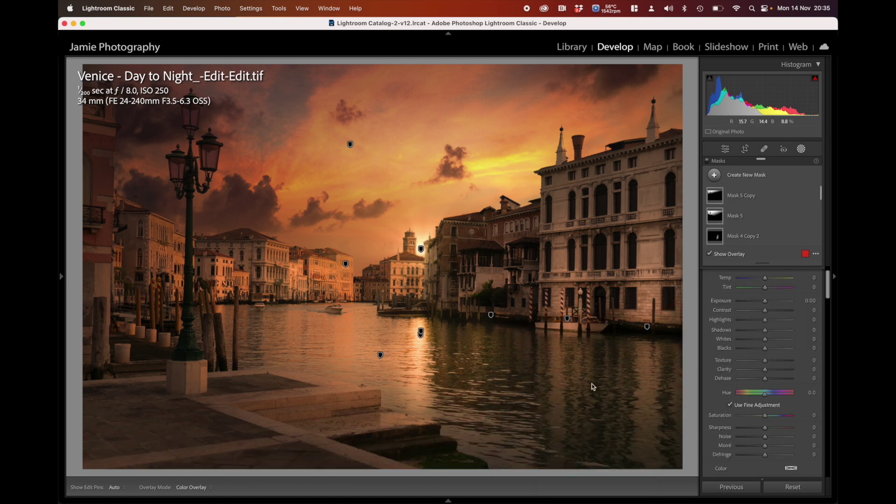
Create a new linear gradient mask over the lower-right water, running at a slight tilt up to the palace waterline.
left_click(731, 175)
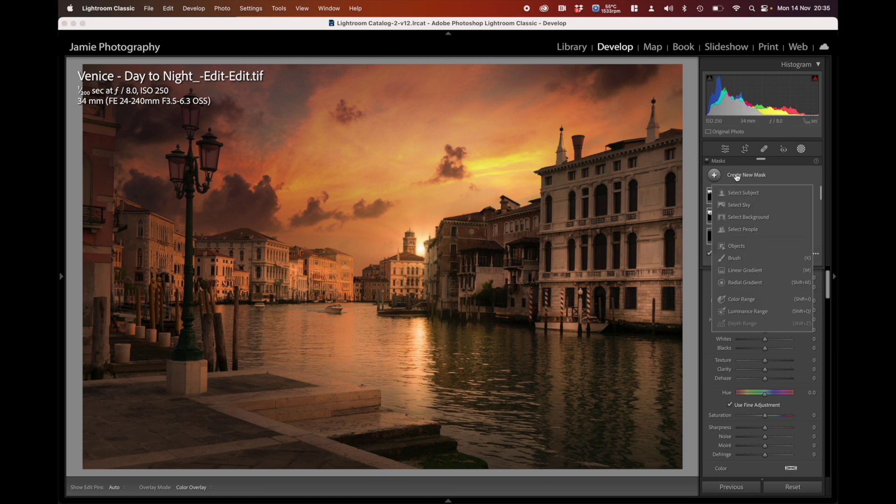
left_click(742, 271)
left_click_drag(604, 426, 574, 308)
Set the water gradient's Exposure to -1.04, Temp to 46, Tint to 26, Hue to -2.6 and Saturation to -24.
left_click_drag(758, 315, 759, 315)
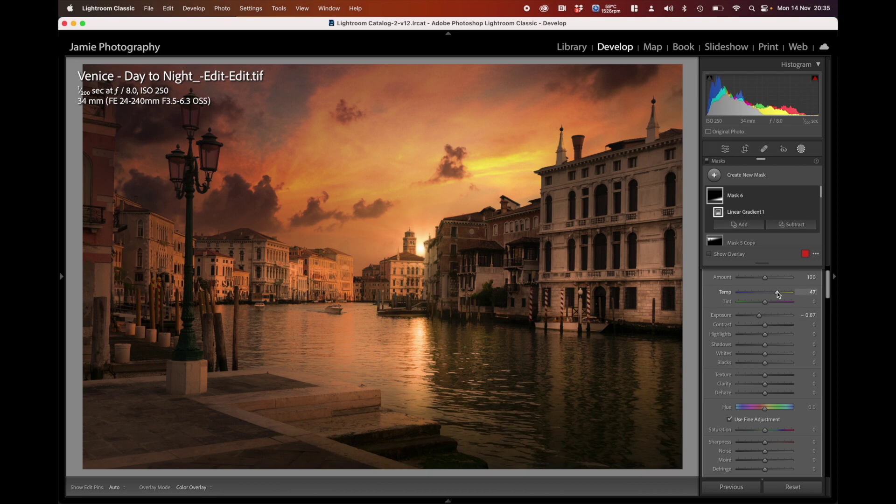
left_click_drag(777, 292, 776, 292)
left_click_drag(766, 411, 830, 411)
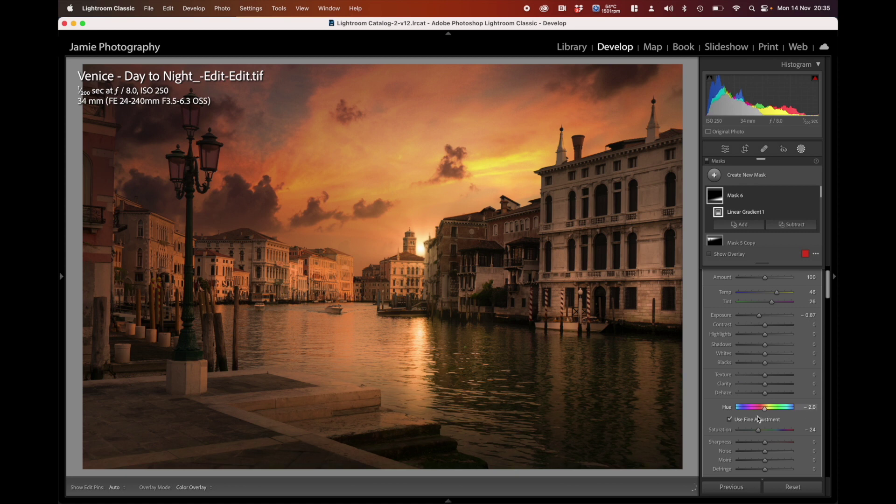
mouse_move(750, 418)
left_mouse_down()
mouse_move(670, 421)
mouse_move(768, 420)
mouse_move(757, 419)
left_mouse_up()
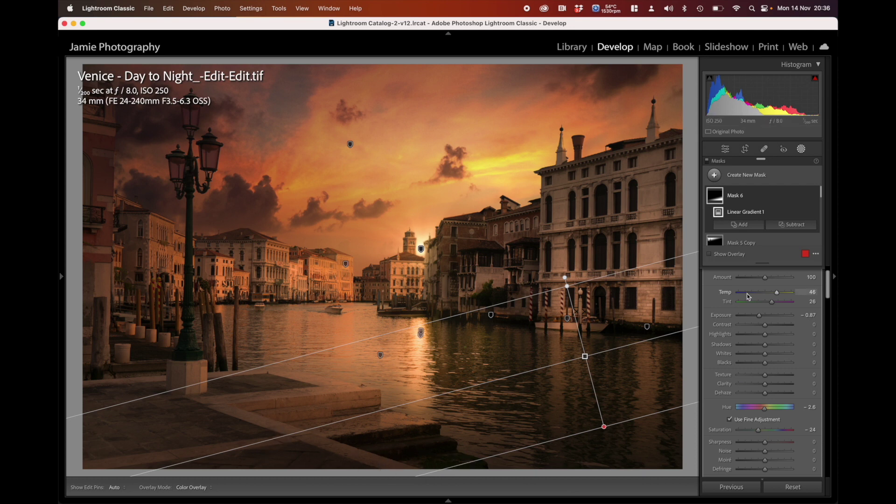
left_click_drag(759, 315, 759, 316)
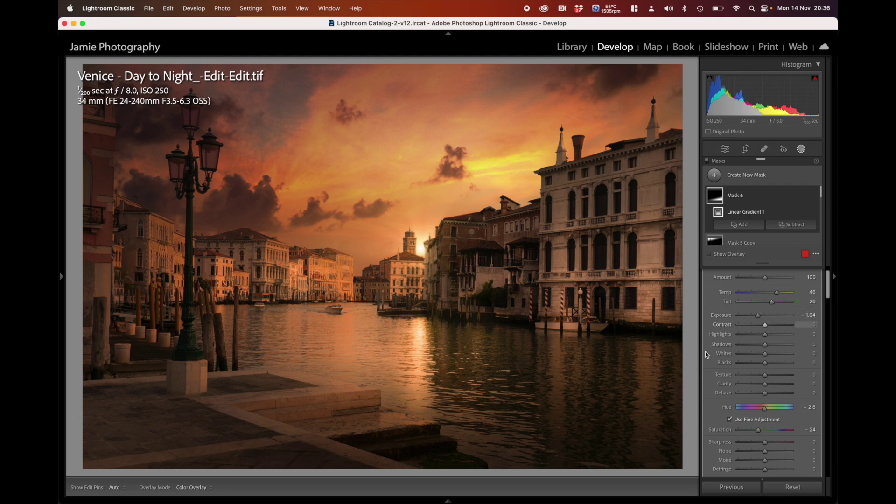
Subtract the stone quay in the lower-left foreground from Mask 6 using a brush with Feather 52 and Flow 100.
left_click(792, 225)
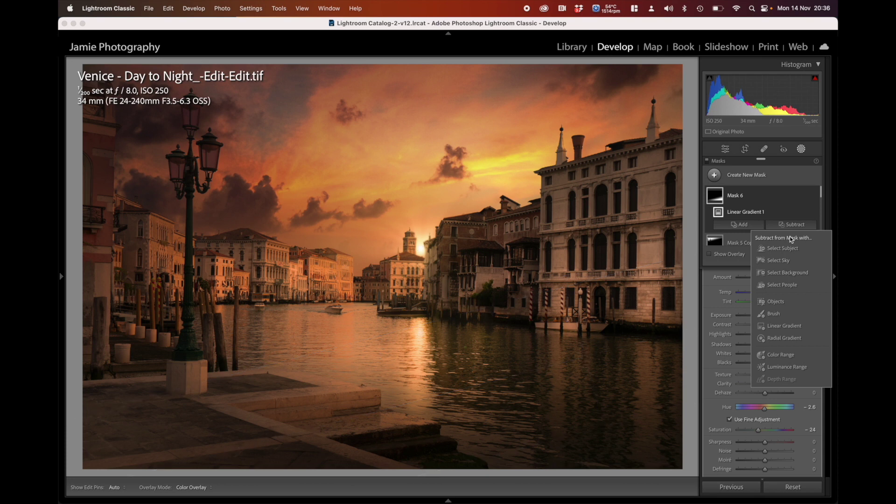
left_click(775, 316)
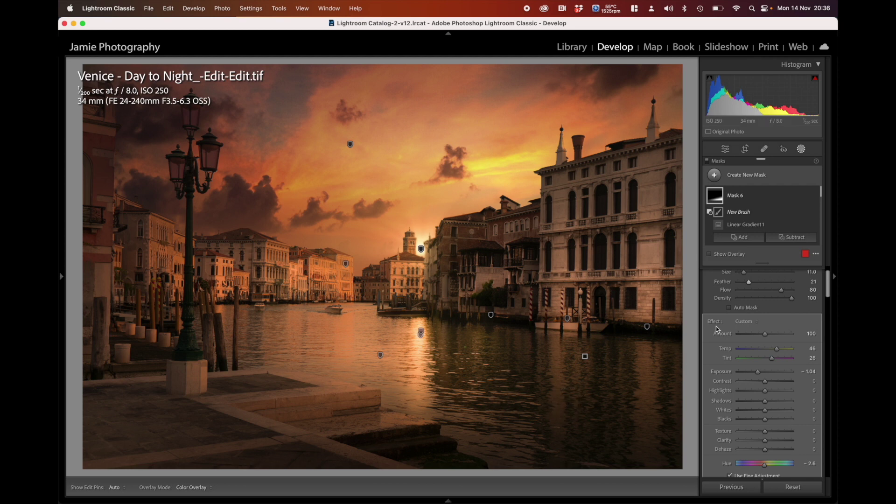
left_click_drag(749, 282, 794, 290)
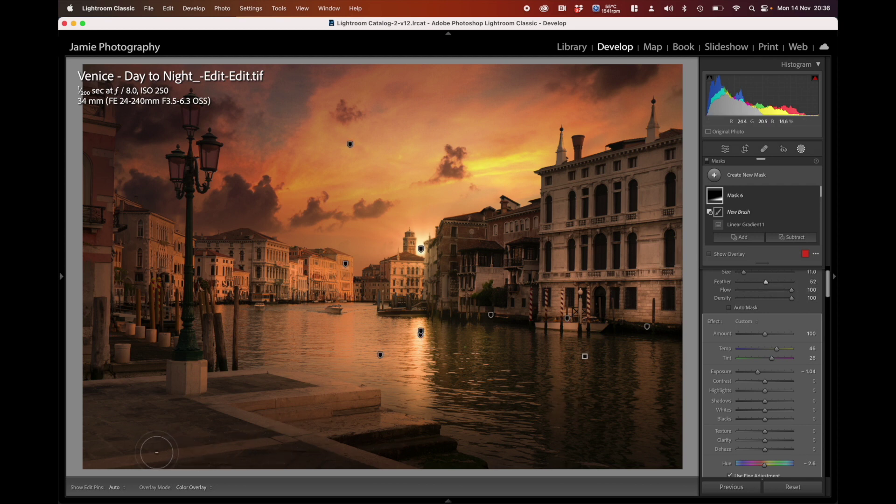
key("h")
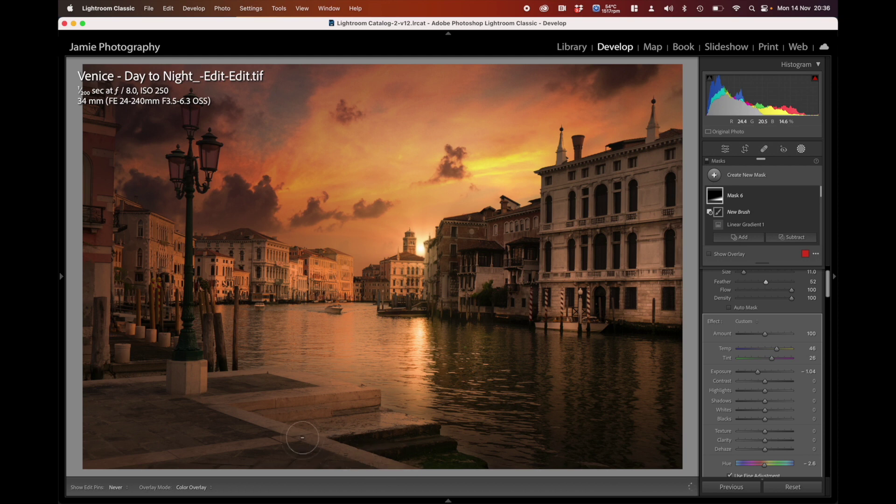
left_click_drag(210, 433, 114, 430)
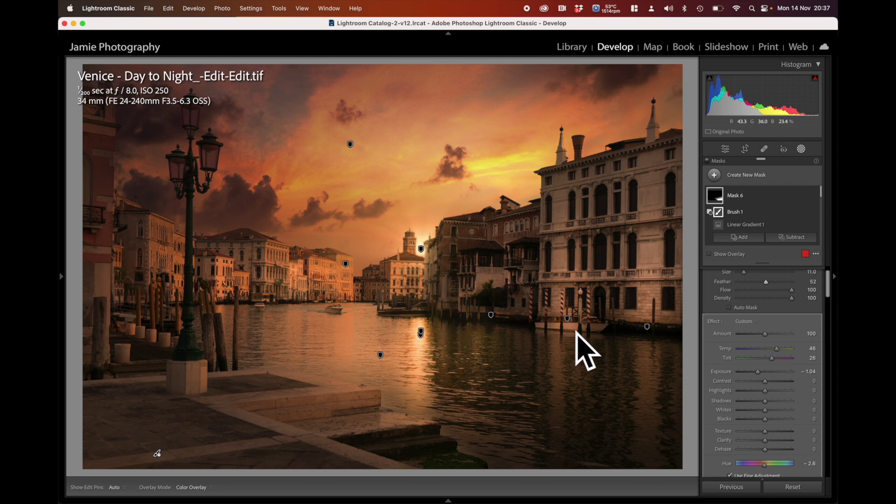
Subtract the moored boat and waterline below the palace from Mask 4 Copy using a brush with Size 3.0, Feather 61 and Flow 68.
left_click(567, 319)
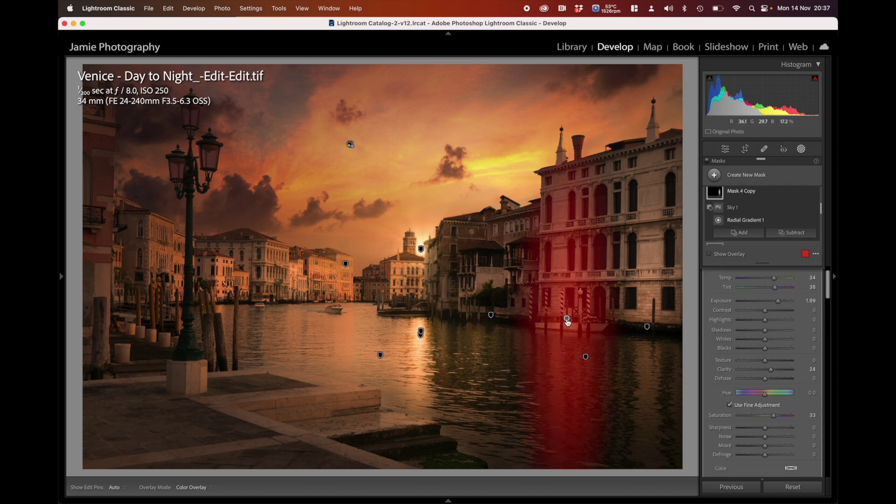
left_click(568, 319)
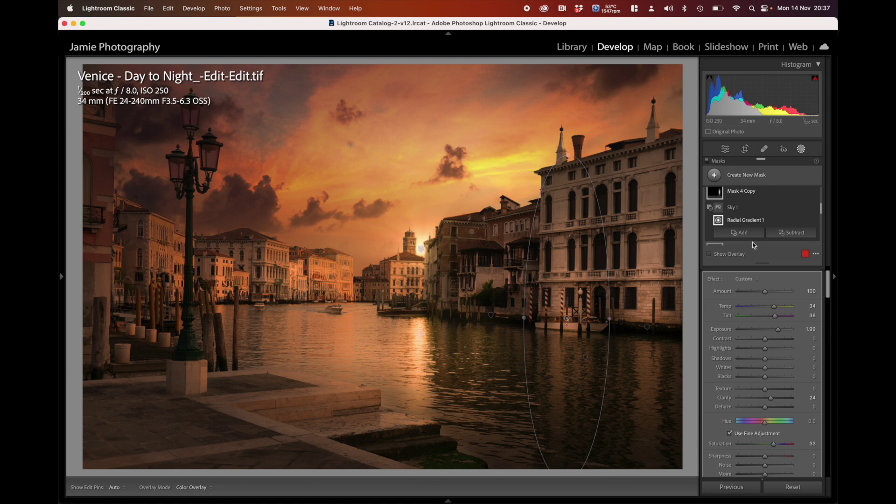
left_click(792, 233)
left_click(773, 322)
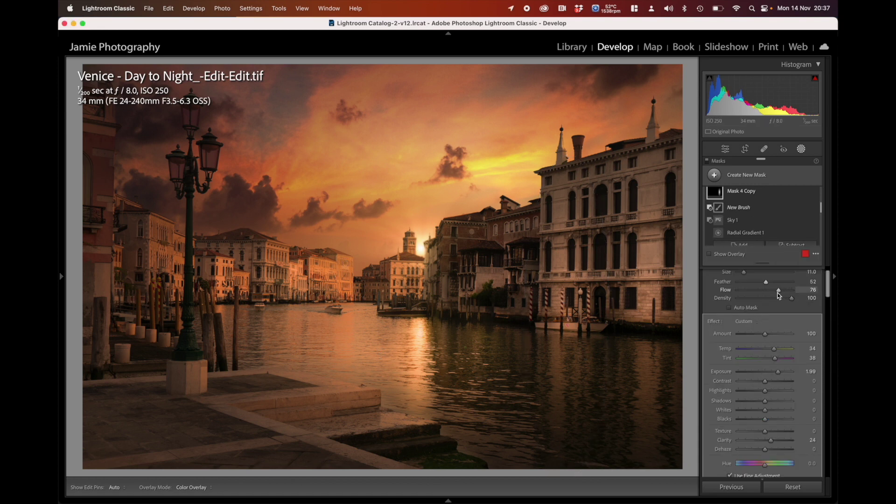
left_click_drag(775, 295, 772, 285)
scroll(560, 335, "down", 4)
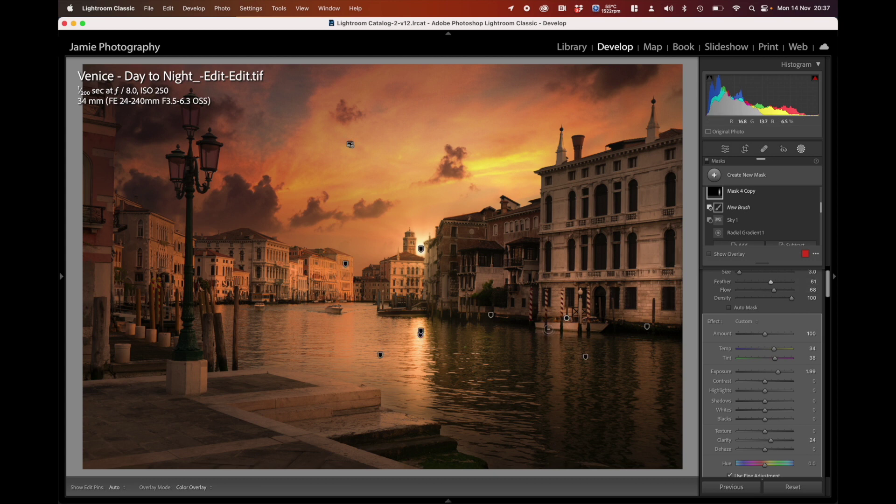
key("h")
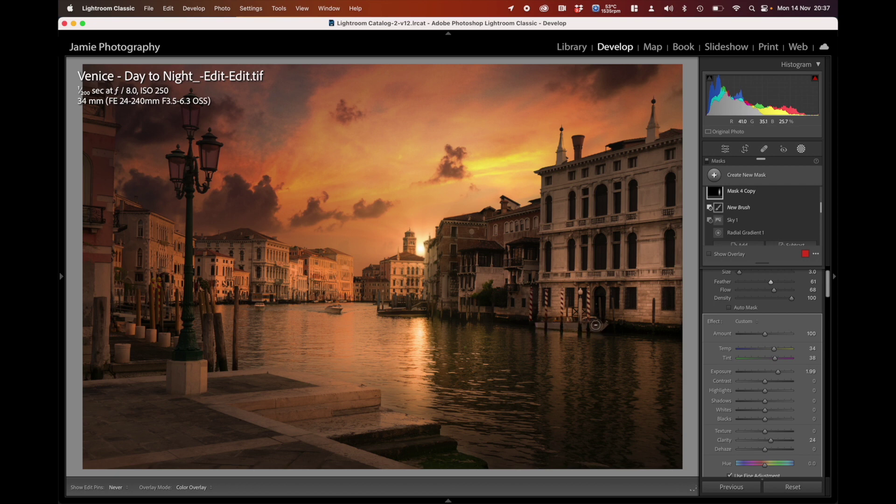
left_click_drag(600, 326, 628, 330)
key("h")
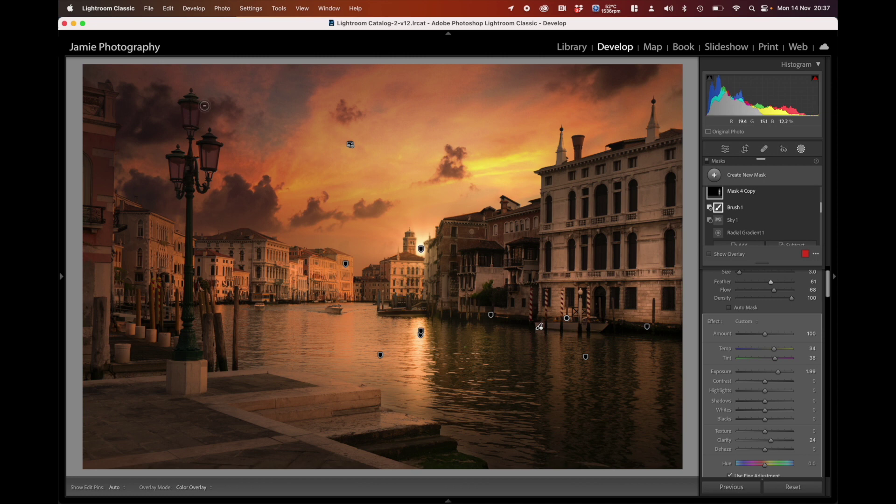
Create a new radial gradient mask as an upright ellipse centred on the right-hand lantern of the street lamp.
left_click(746, 184)
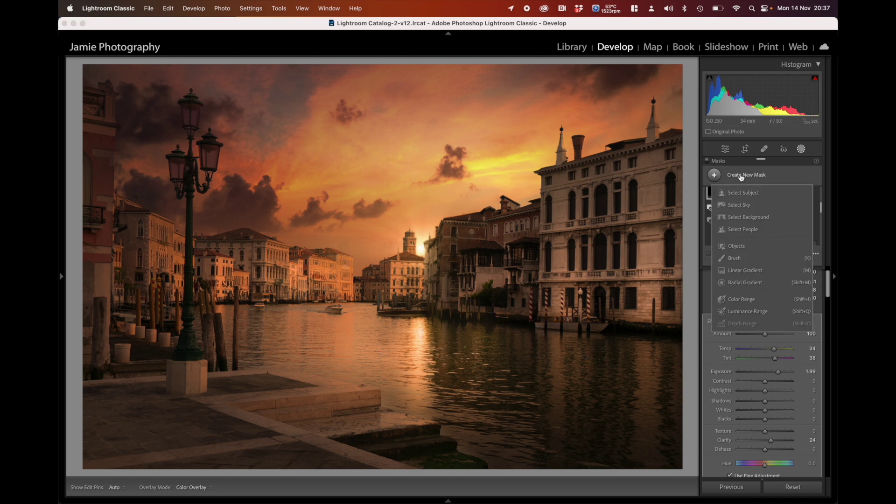
left_click(747, 282)
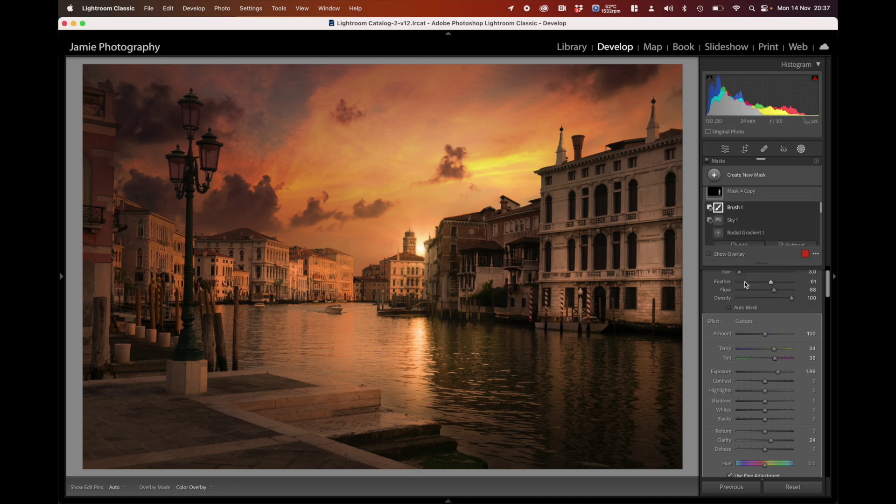
left_click_drag(198, 138, 223, 172)
left_click_drag(198, 138, 208, 153)
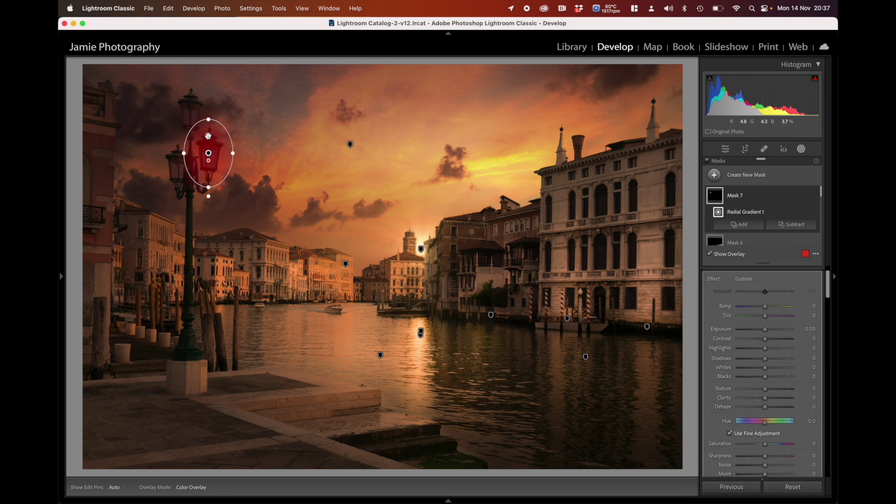
Set the lantern mask's Exposure to 4.00, Tint to -22 and Temp to 16.
left_click_drag(765, 329, 793, 329)
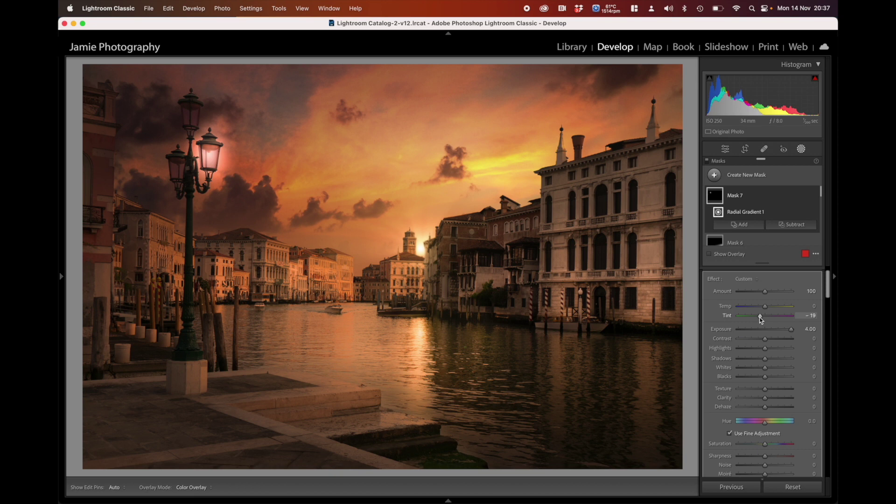
left_click_drag(761, 317, 760, 318)
left_click(771, 309)
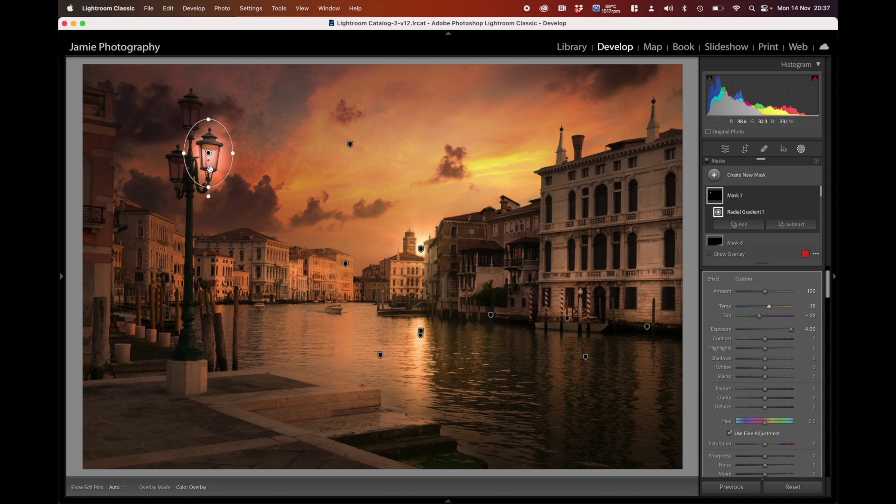
Subtract the glow just right of the lantern glass from Mask 7 using a brush with Size 19.0, Feather 5 and Flow 100.
mouse_move(60, 276)
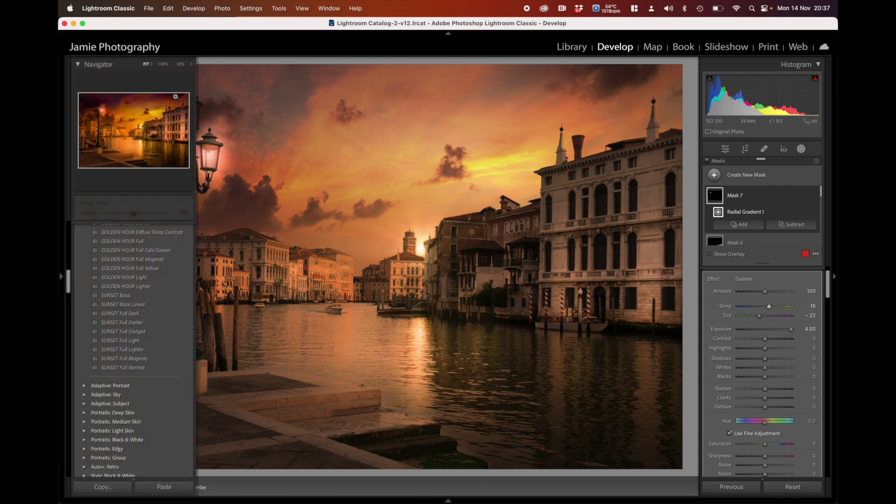
left_click(191, 64)
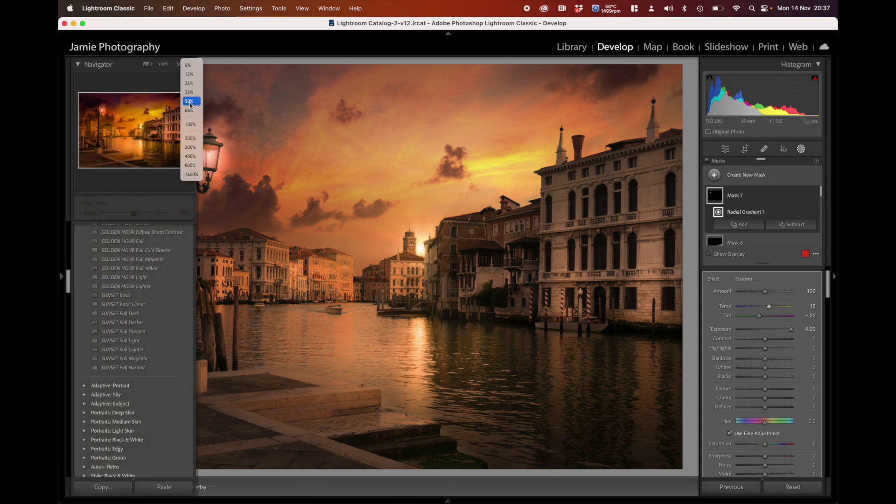
left_click(191, 139)
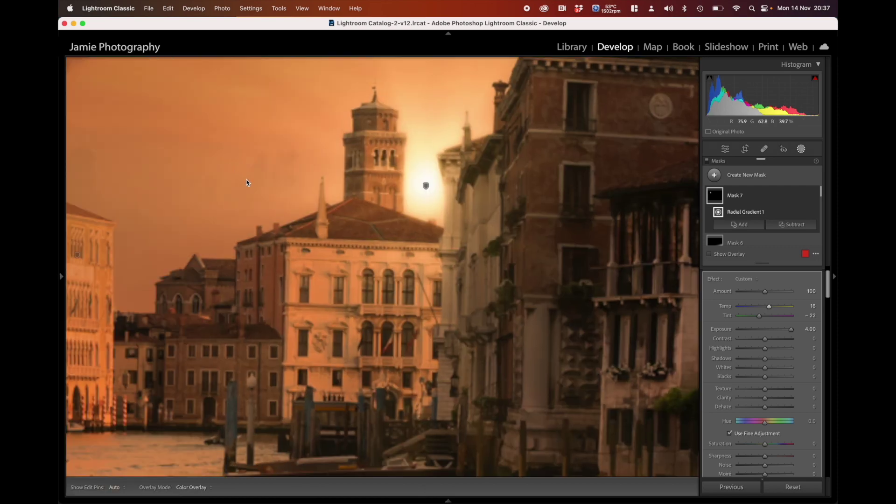
mouse_move(325, 201)
left_mouse_down()
mouse_move(418, 248)
mouse_move(596, 226)
left_mouse_up()
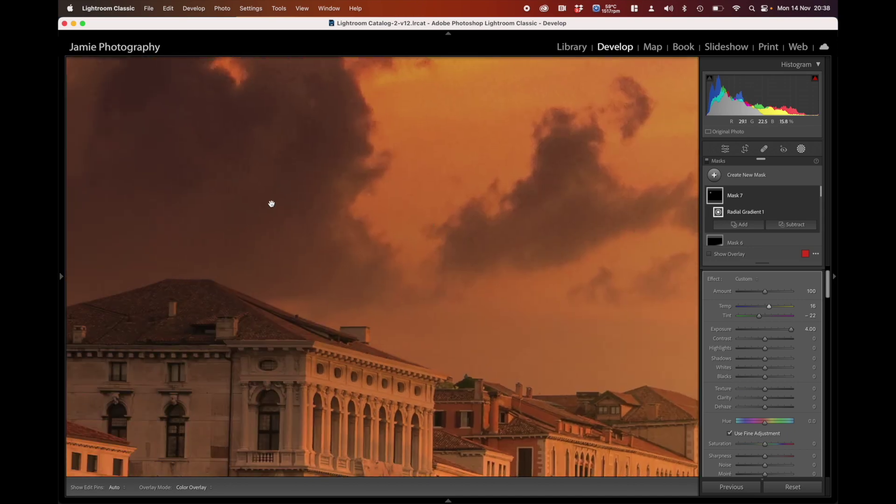
left_click_drag(271, 202, 431, 254)
left_click_drag(361, 158, 427, 400)
left_click_drag(492, 186, 404, 320)
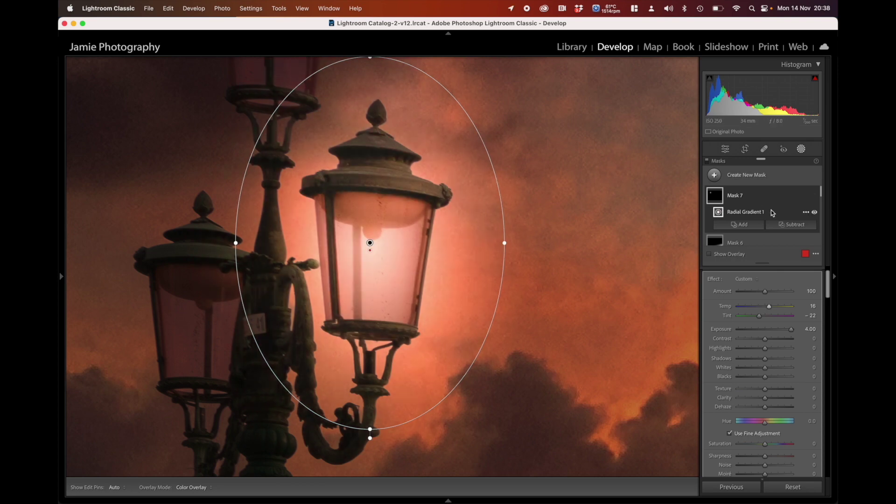
left_click(795, 225)
left_click(775, 314)
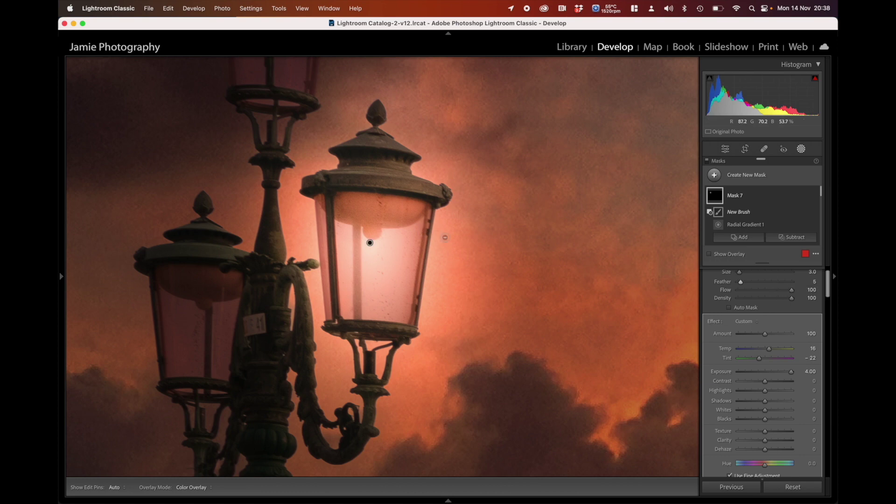
scroll(471, 232, "up", 5)
scroll(471, 232, "down", 2)
left_click(465, 212)
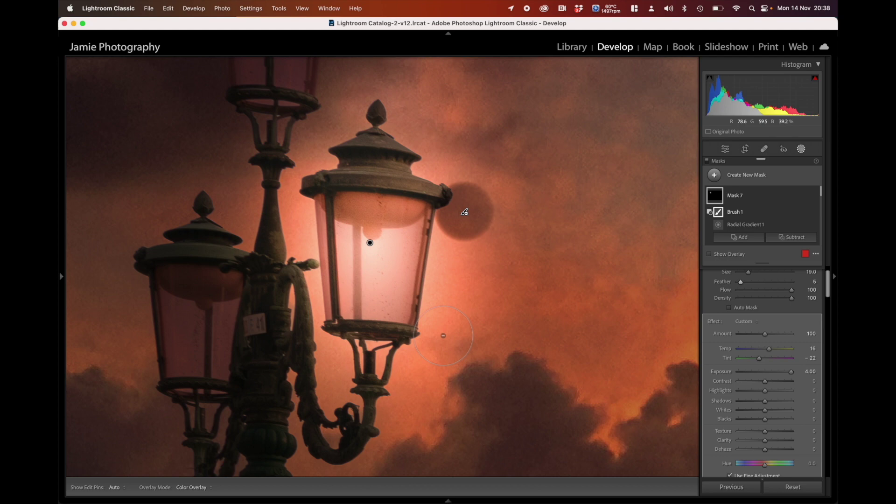
left_click(444, 336, "shift")
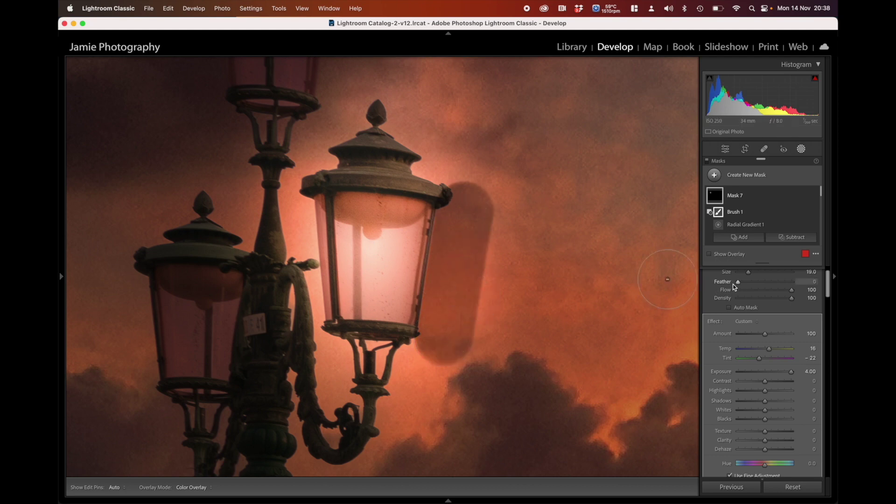
Subtract the glow below, left of and above the lantern glass from Mask 7 using the brush with Feather 0.
left_click(465, 203, "shift")
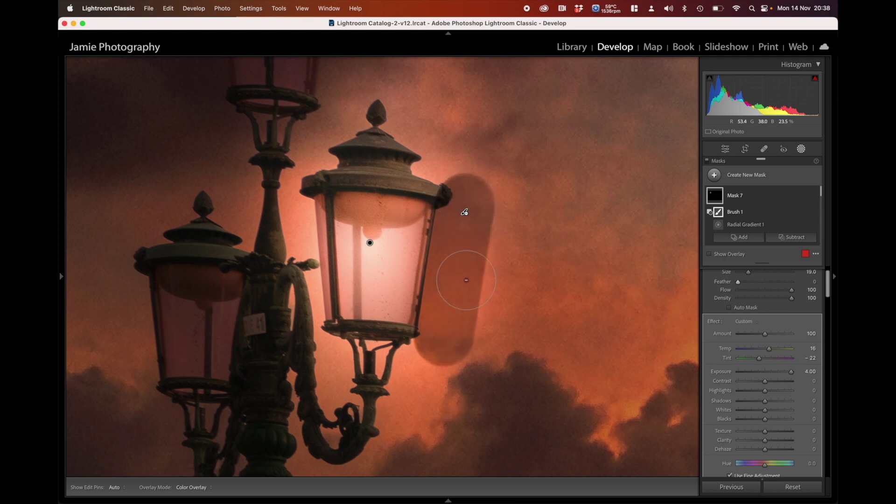
left_click(409, 356)
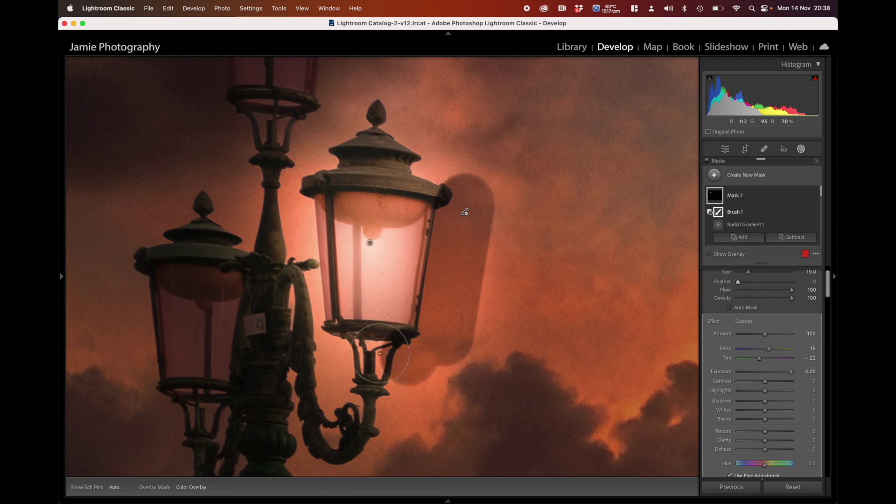
left_click(345, 353)
left_click(328, 358)
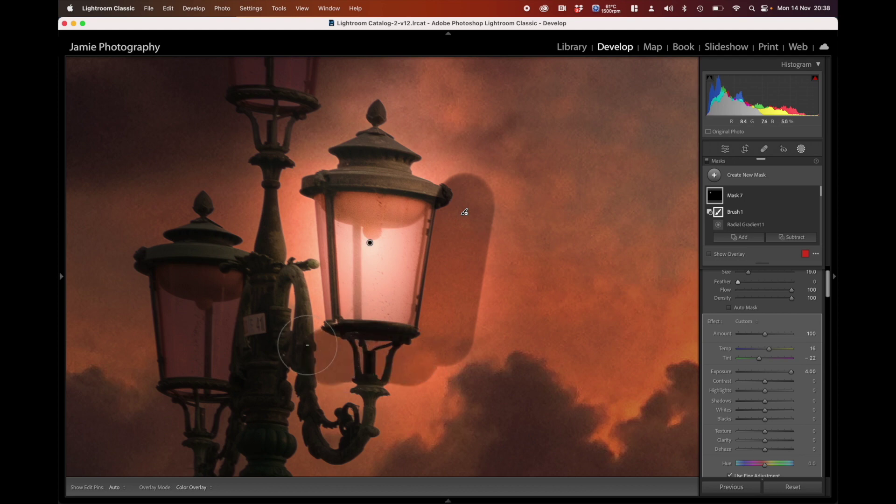
mouse_move(296, 324)
left_mouse_down()
mouse_move(275, 206)
mouse_move(286, 200)
mouse_move(288, 166)
mouse_move(374, 160)
mouse_move(429, 166)
mouse_move(470, 185)
mouse_move(380, 145)
mouse_move(284, 136)
mouse_move(500, 156)
left_mouse_up()
Subtract the lantern's left metal frame bar from Mask 7 using a straight brush stroke with Size 2.0 and Feather 12.
scroll(317, 282, "down", 10)
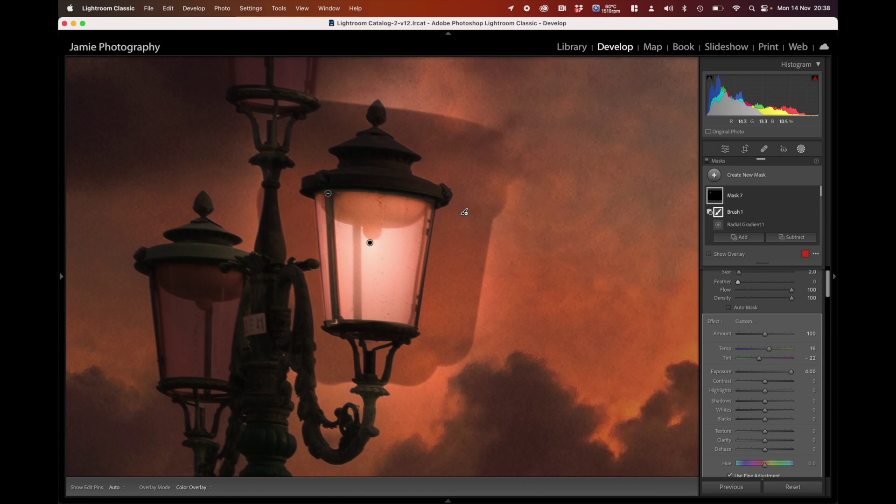
left_click(335, 322, "shift")
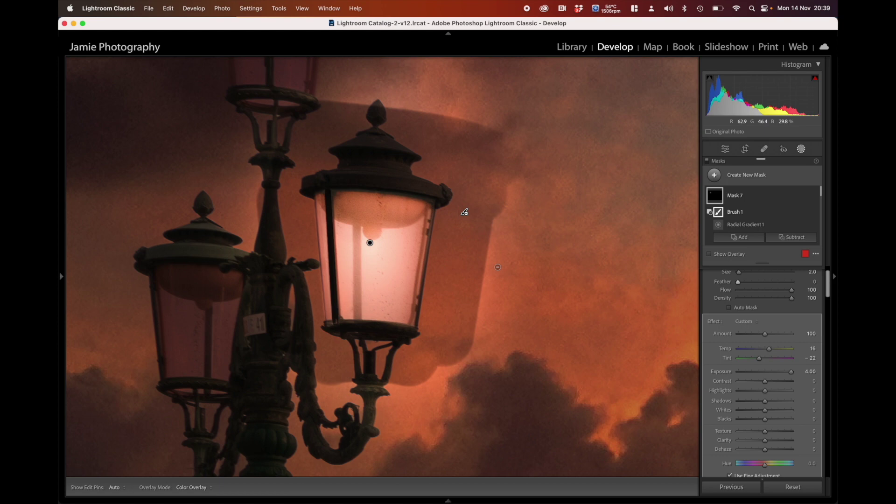
key("super+z")
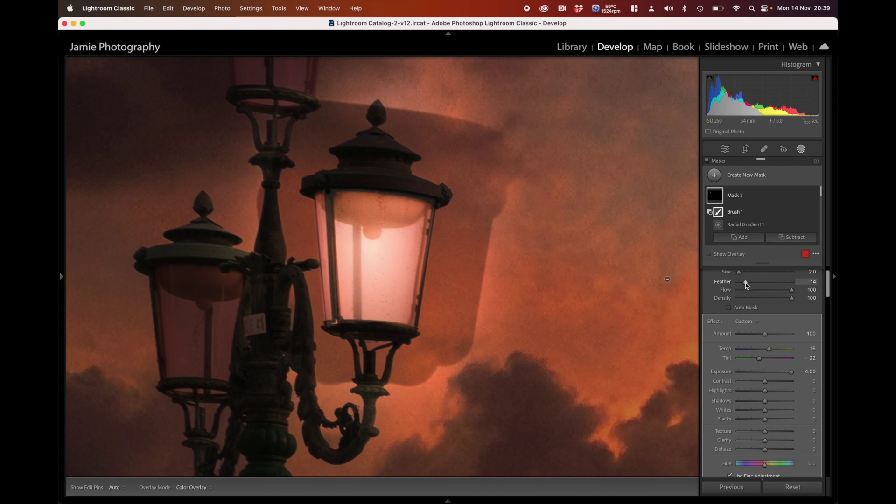
left_click_drag(747, 286, 746, 286)
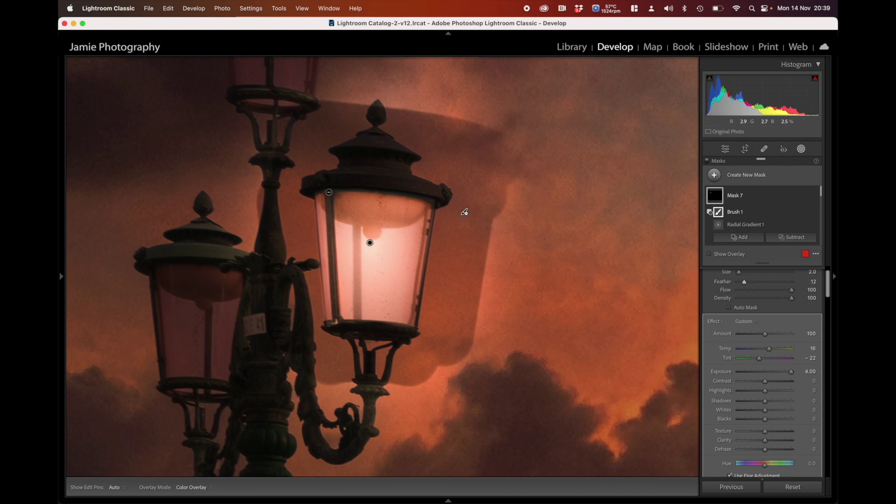
left_click(335, 321, "shift")
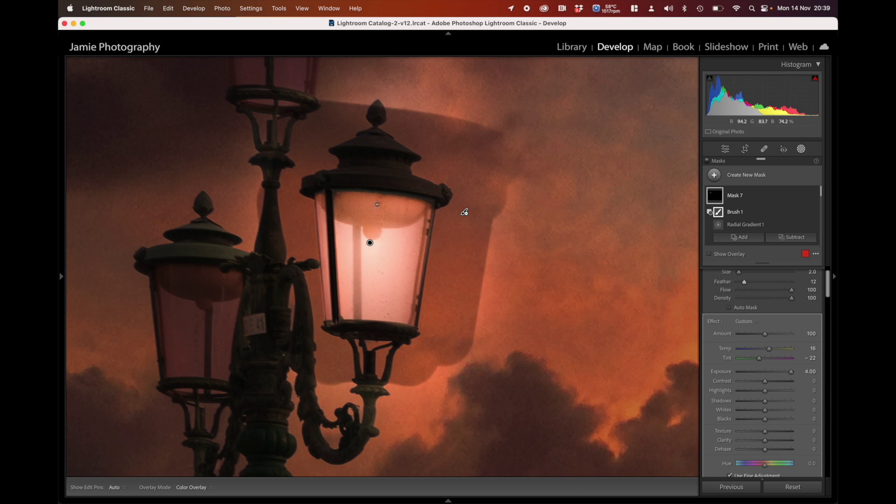
Subtract the remaining glow in the sky around the lantern from Mask 7 using a brush with Size 37.0 and Feather 0.
mouse_move(61, 276)
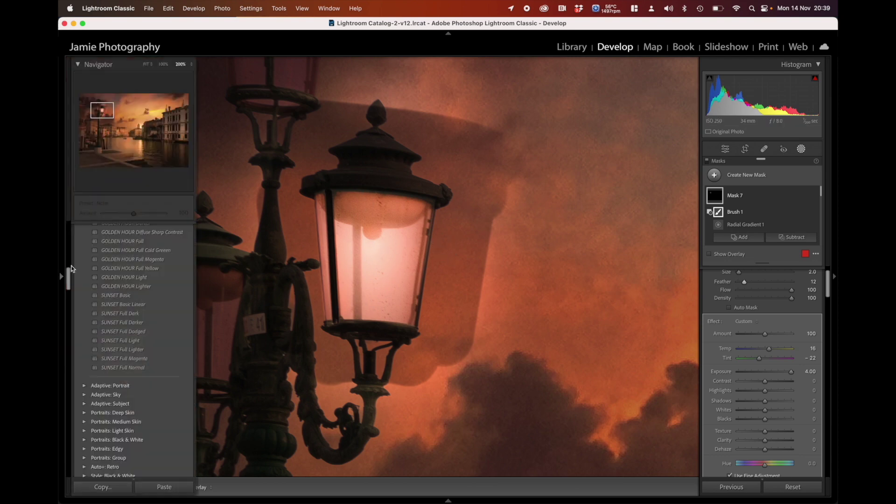
left_click(159, 65)
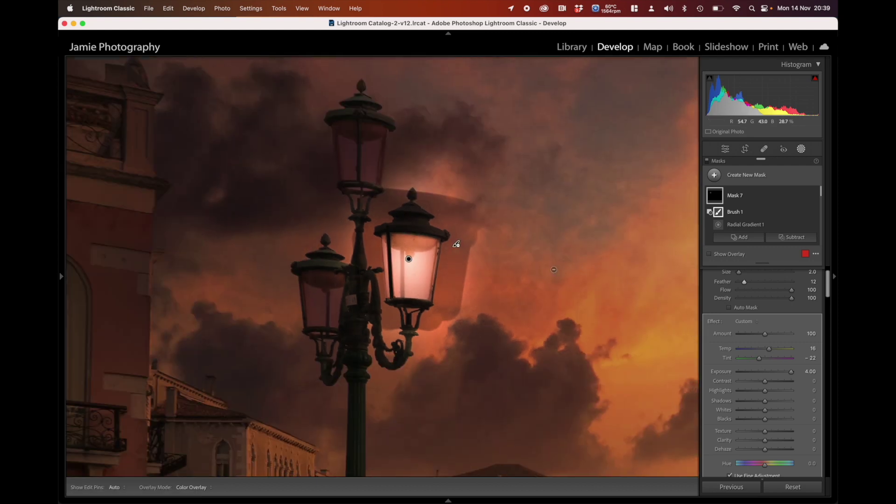
scroll(528, 269, "up", 10)
scroll(568, 230, "up", 1)
left_click_drag(744, 282, 721, 283)
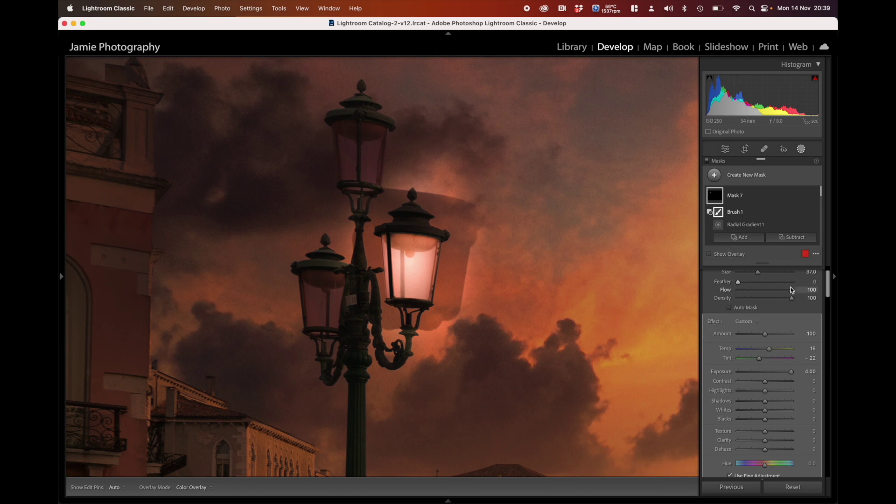
key("h")
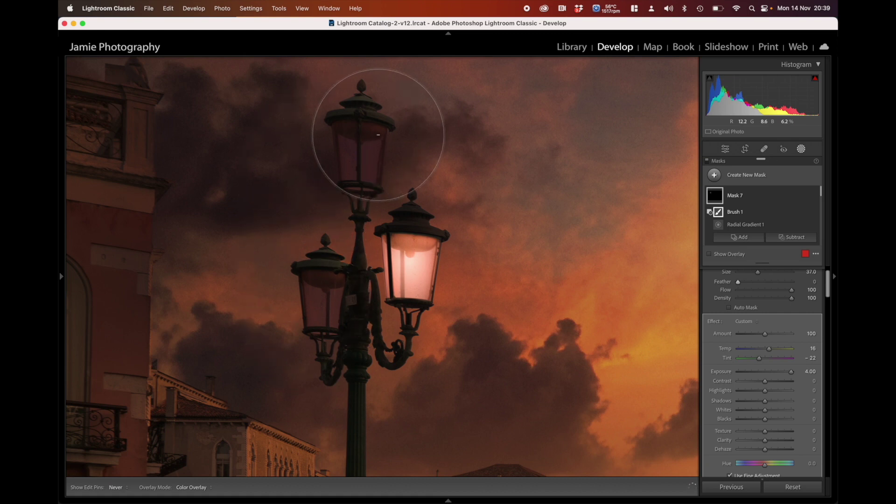
key("h")
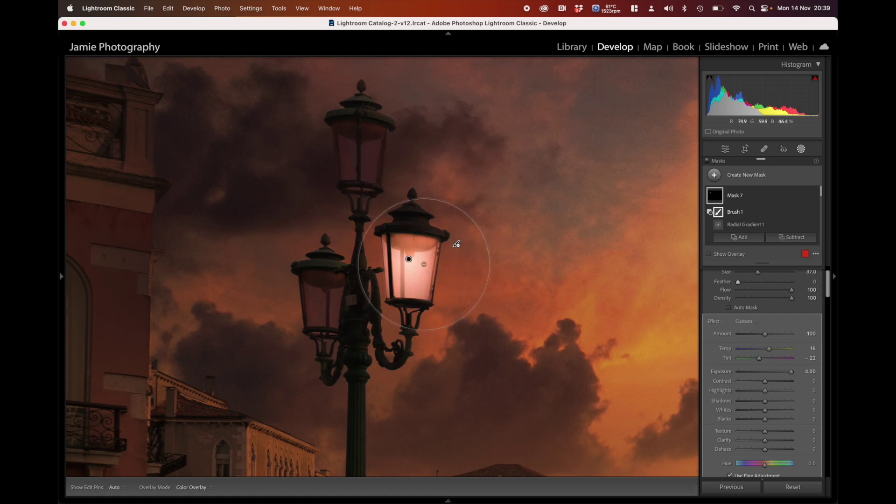
Duplicate Mask 7 and reshape the copy's radial gradient into a slightly smaller ellipse around the lit lantern.
right_click(409, 260)
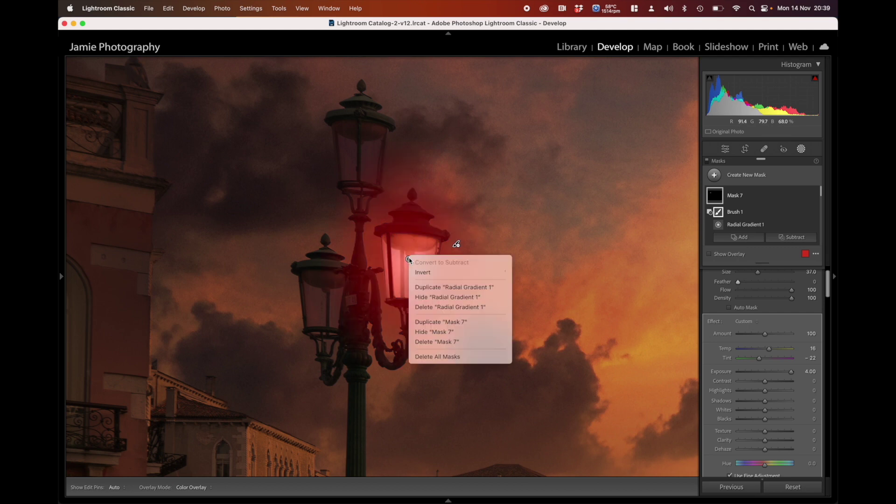
left_click(441, 324)
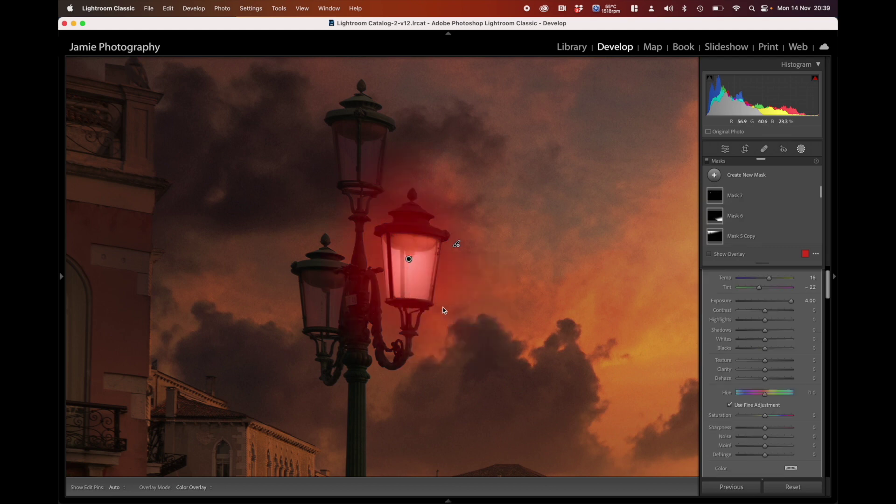
left_click(410, 261)
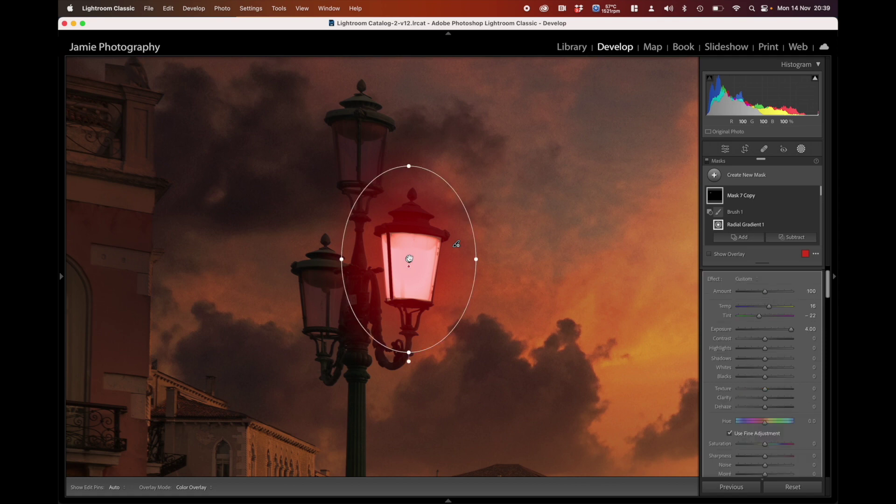
left_click_drag(472, 260, 424, 261)
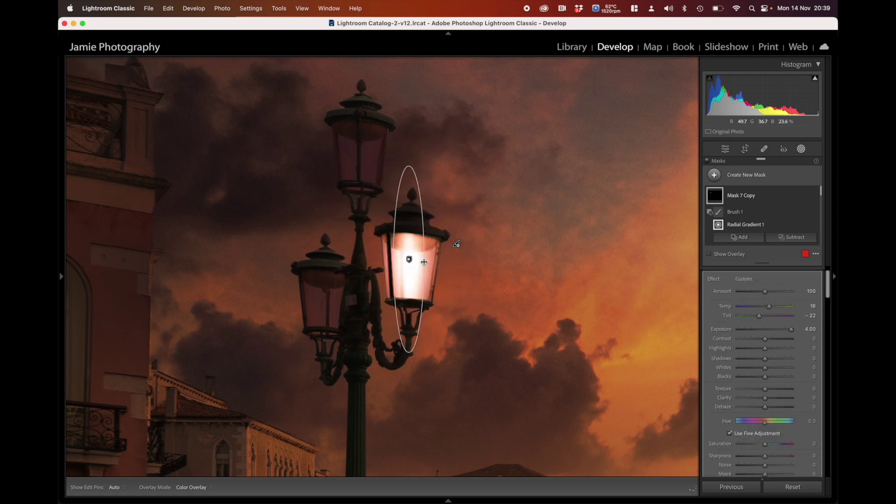
left_click_drag(410, 353, 410, 288)
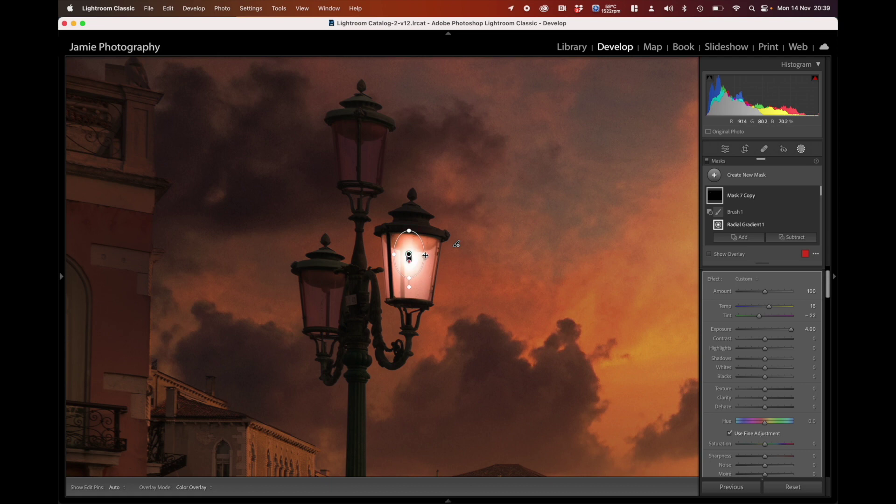
left_click_drag(426, 255, 465, 260)
left_click_drag(409, 281, 408, 328)
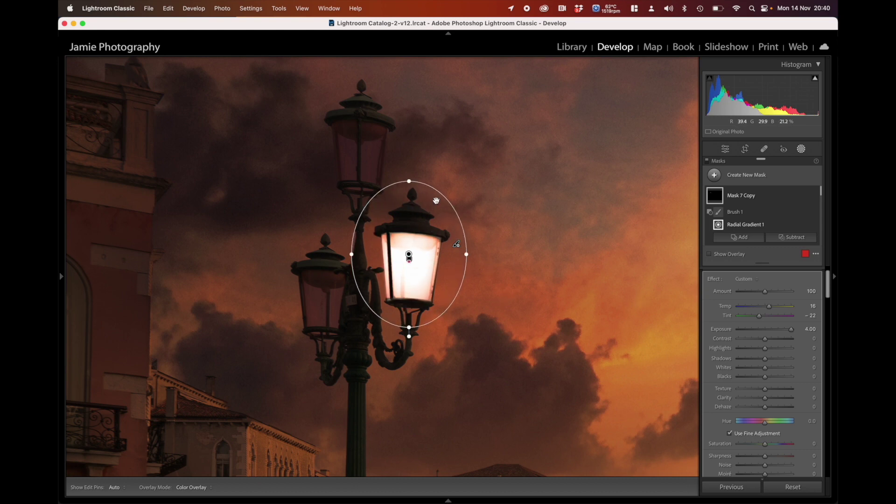
Set the Exposure of Mask 7 Copy to 2.47.
left_click(781, 330)
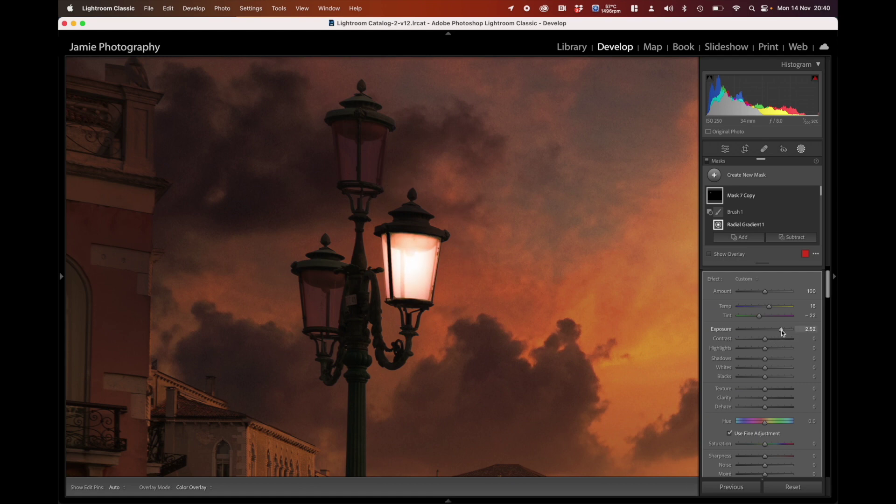
left_click_drag(783, 331, 782, 332)
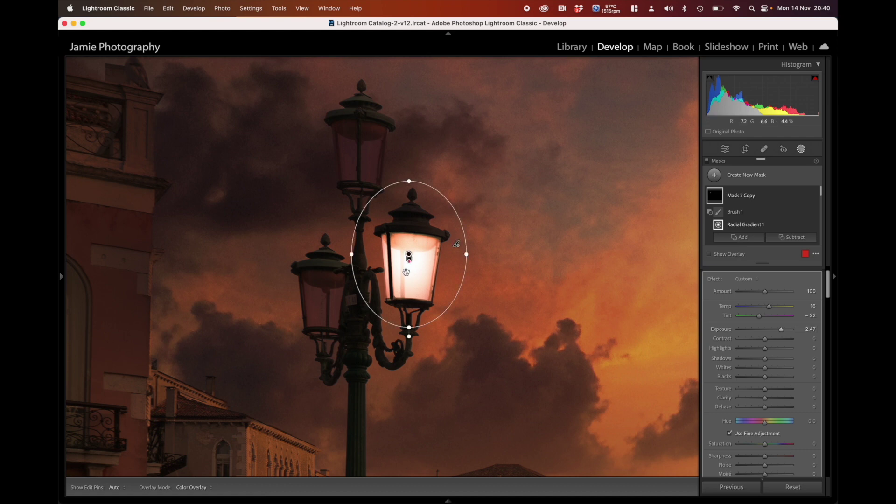
Duplicate Mask 7 Copy, shrink the duplicate's radial gradient to a small ellipse at the centre of the lantern's glass, and raise its Exposure.
right_click(408, 257)
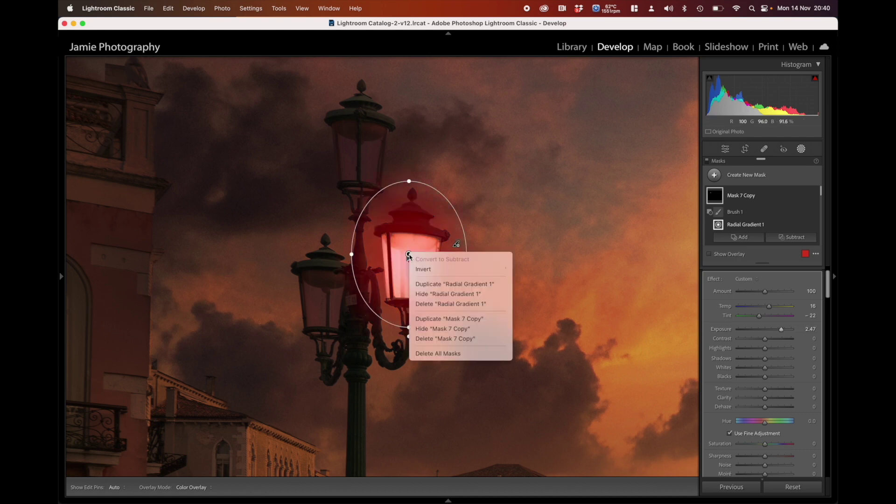
key("Escape")
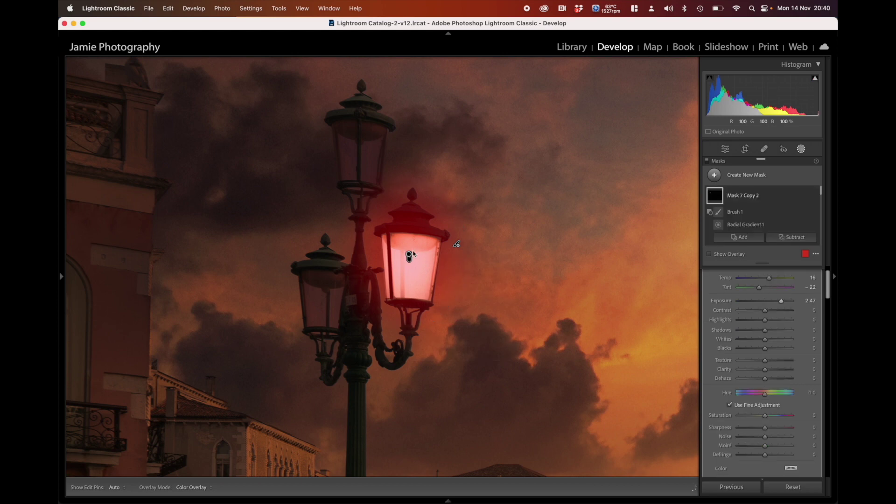
left_click_drag(466, 254, 420, 254)
left_click_drag(409, 328, 409, 272)
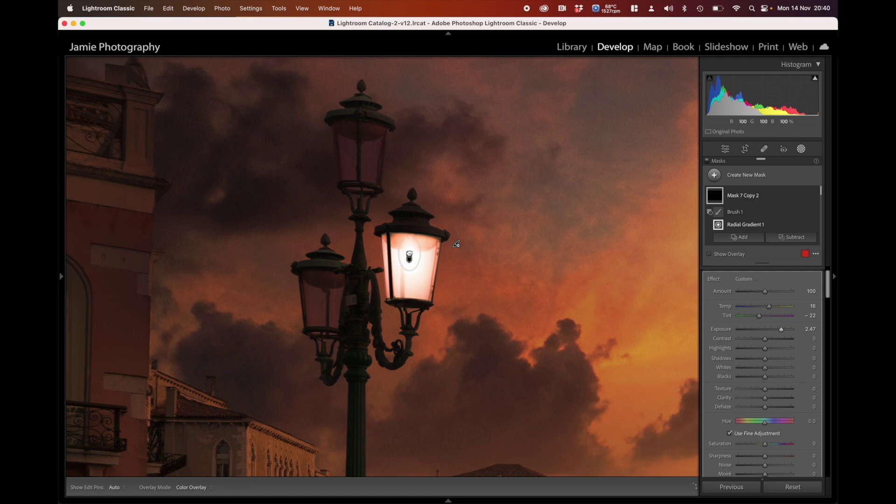
left_click_drag(782, 330, 788, 332)
Create a radial gradient mask around the top lantern with Exposure 4.00, Temp 37 and Tint −17.
left_click(741, 179)
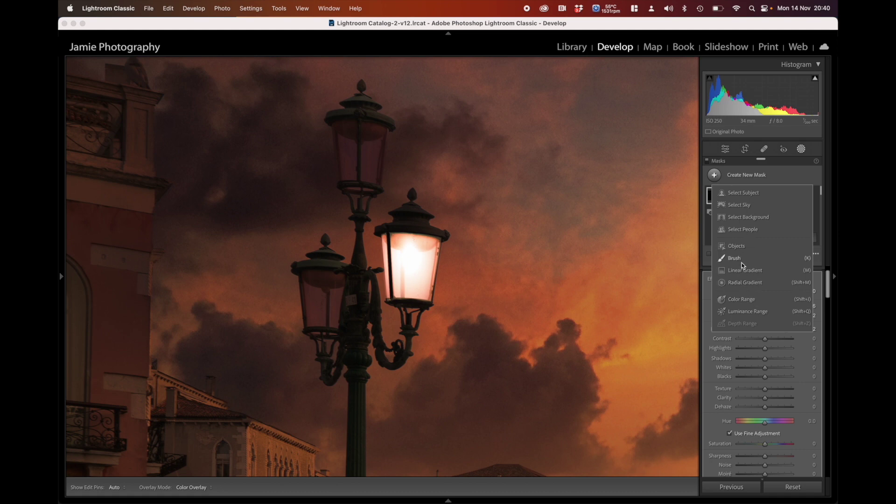
left_click(743, 284)
left_click_drag(338, 101, 393, 172)
left_click_drag(338, 100, 358, 144)
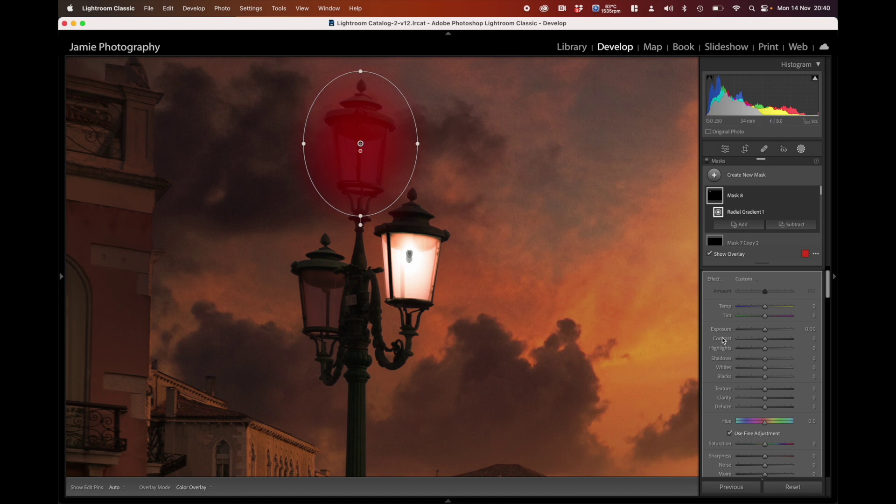
left_click_drag(766, 329, 826, 330)
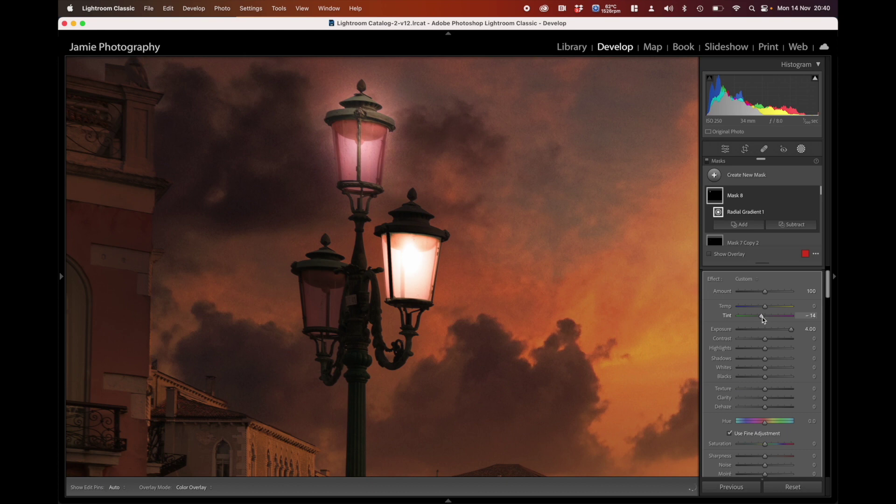
left_click_drag(763, 318, 776, 306)
mouse_move(370, 146)
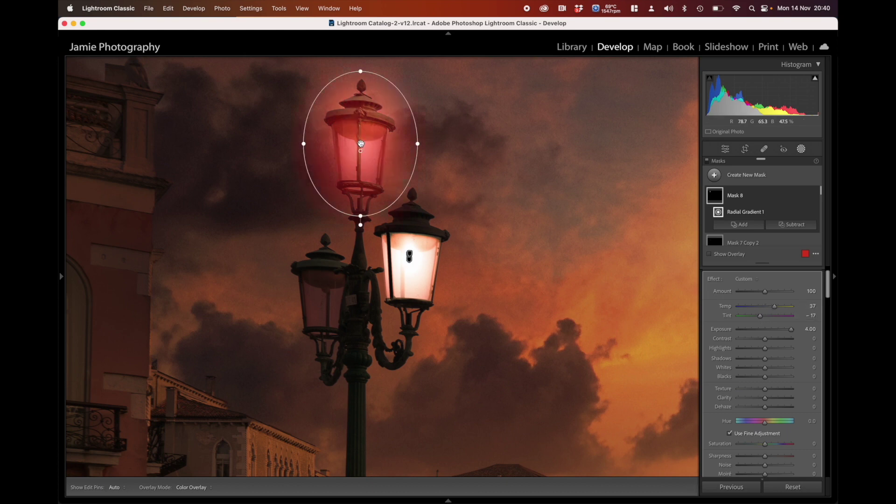
Subtract the glow beside the right edge of the top lantern from Mask 8 using a straight brush stroke with Size 15.0 and Feather 0.
left_click(797, 226)
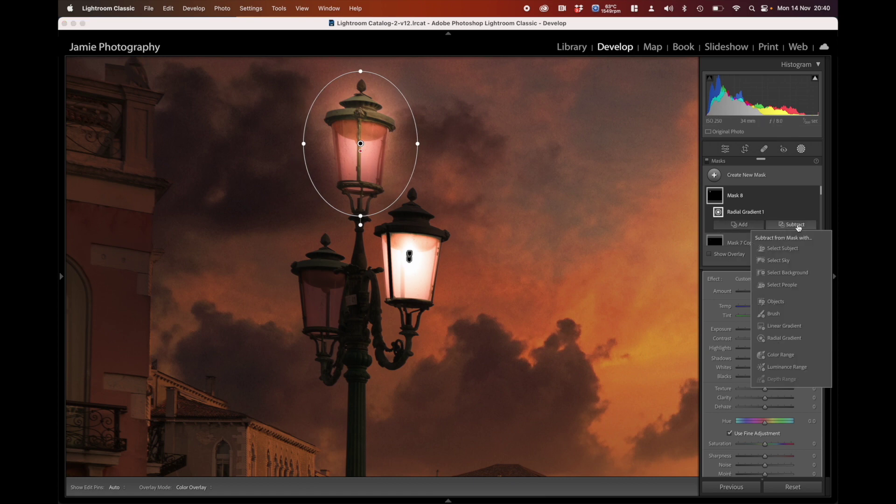
left_click(777, 315)
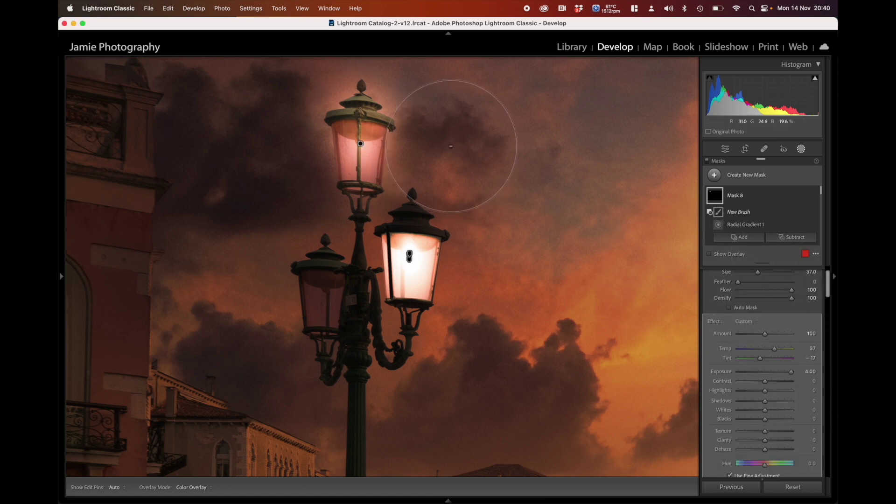
scroll(436, 140, "down", 5)
scroll(252, 246, "down", 1)
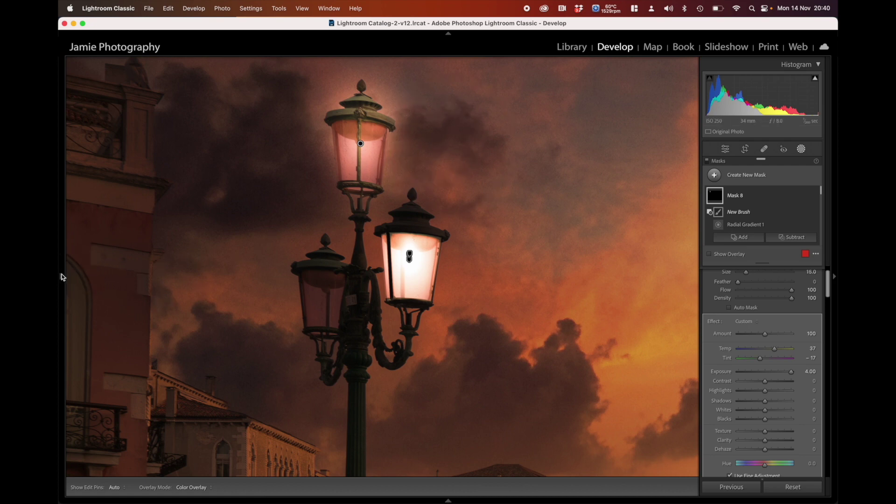
mouse_move(61, 276)
left_click(180, 65)
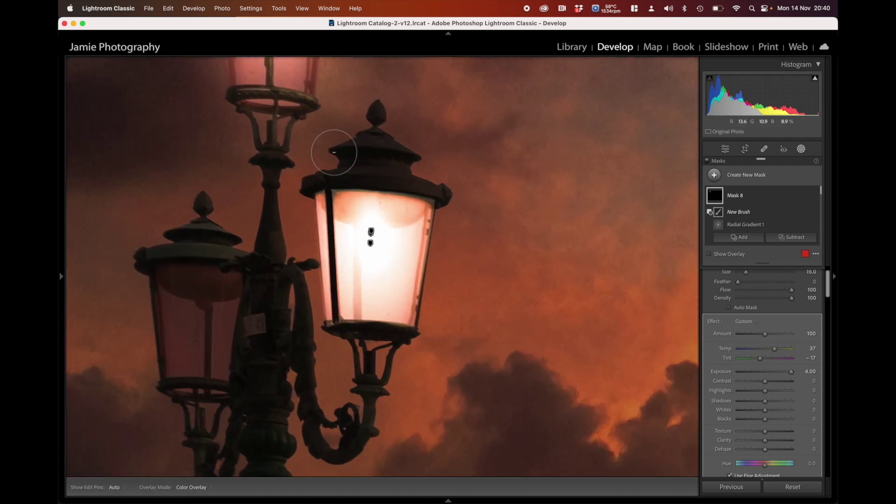
mouse_move(342, 151)
left_mouse_down()
mouse_move(432, 294)
mouse_move(448, 373)
mouse_move(421, 353)
left_mouse_up()
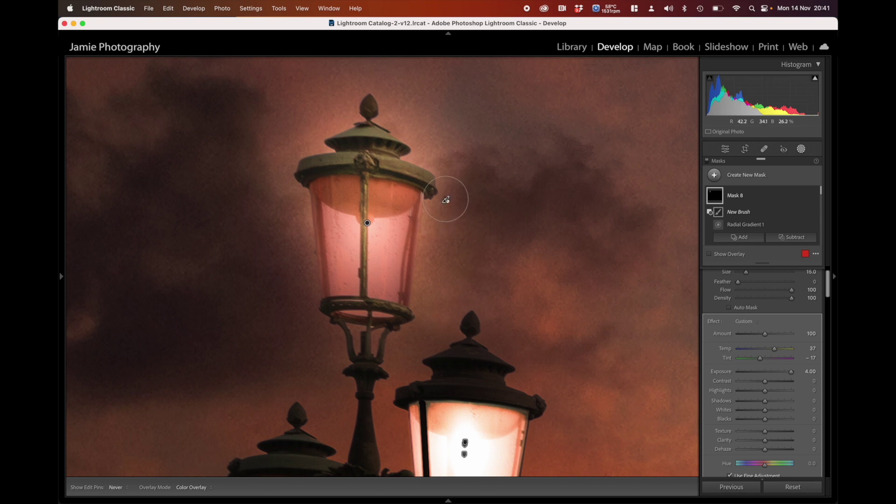
left_click(446, 199)
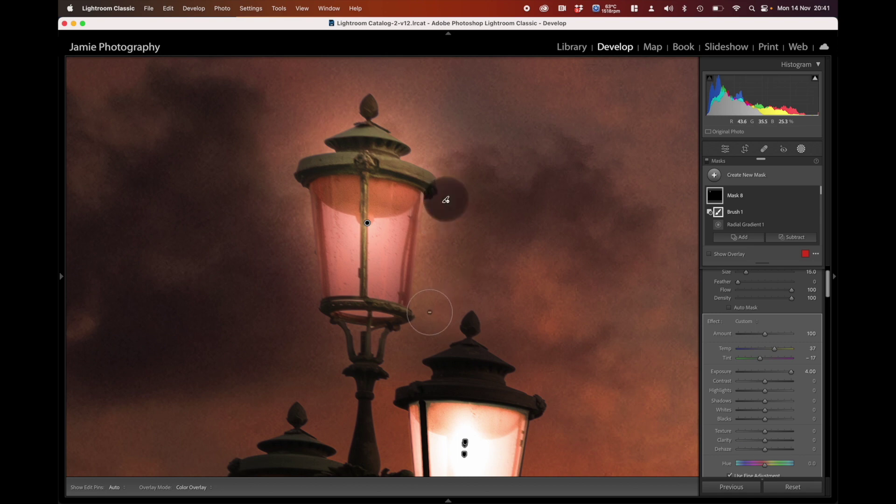
left_click(430, 313, "shift")
key("h")
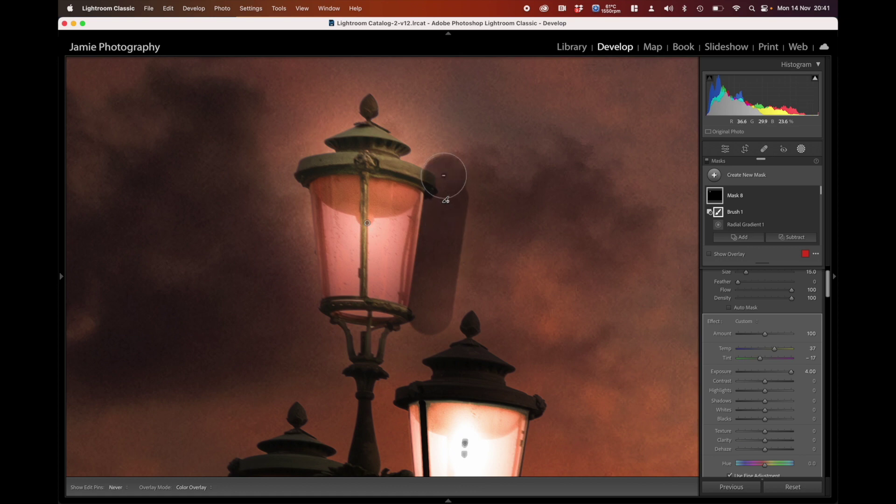
Subtract the top lantern's roof, the glow along its left side and the bracket below its glass from Mask 8 with the same brush.
mouse_move(444, 176)
left_mouse_down()
mouse_move(341, 145)
mouse_move(298, 157)
mouse_move(273, 189)
left_mouse_up()
key("h")
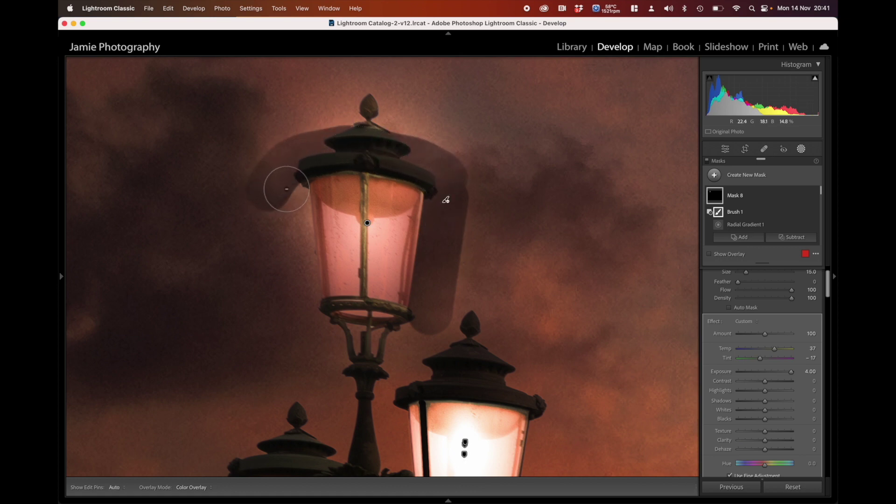
left_click(287, 189)
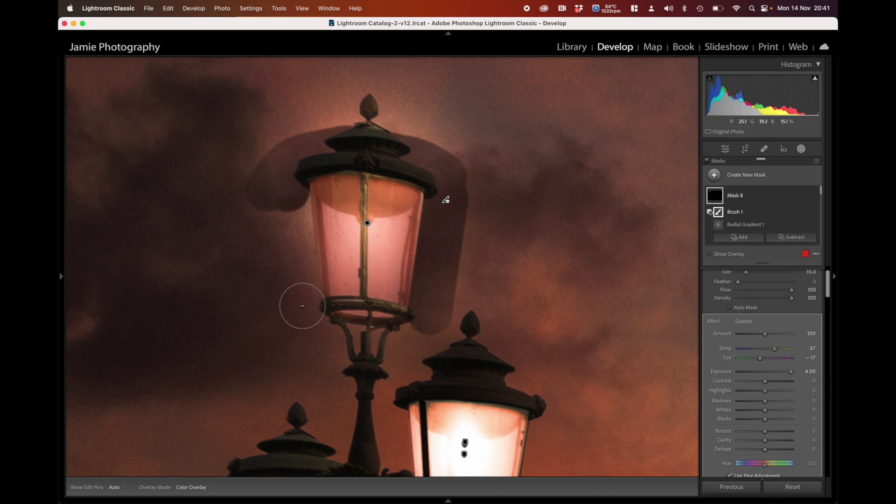
left_click_drag(301, 306, 301, 307)
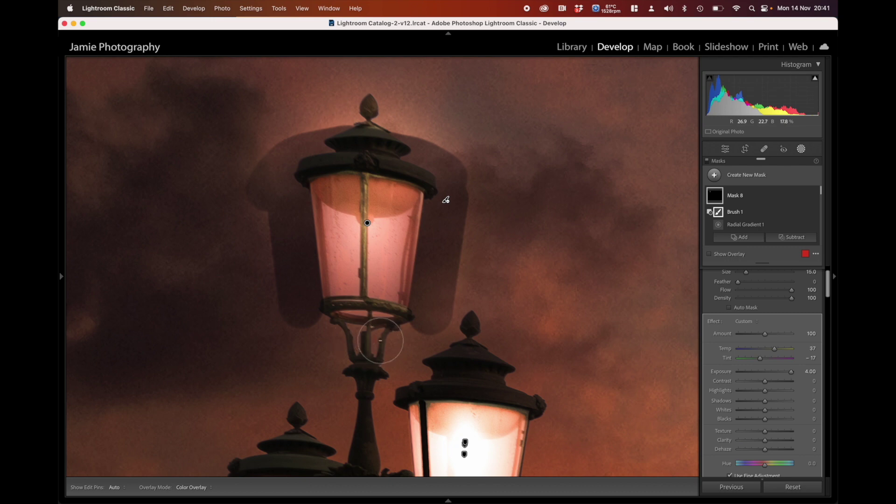
mouse_move(311, 329)
left_mouse_down()
mouse_move(370, 346)
mouse_move(414, 340)
left_mouse_up()
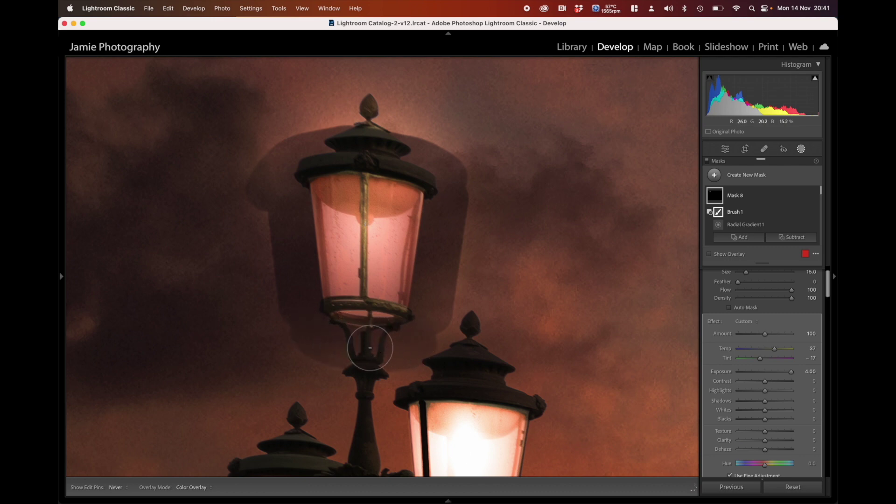
Subtract the top lantern's lower metal ring and central vertical bar from Mask 8 using a fine brush with Size 3.0 to 2.0 and Feather 13.
scroll(321, 327, "down", 5)
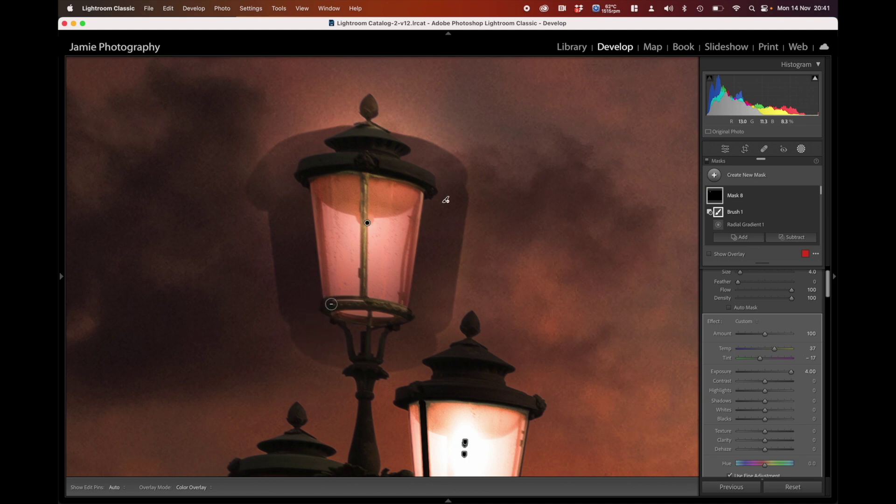
left_click_drag(331, 304, 338, 303)
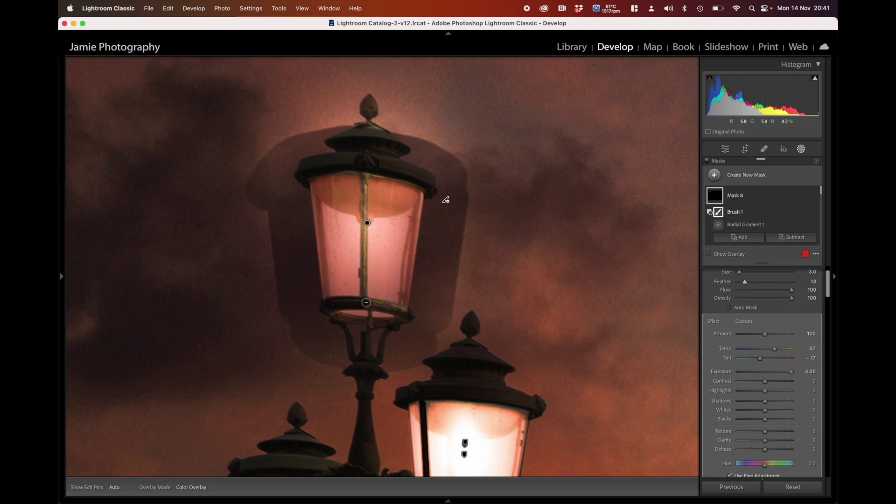
mouse_move(367, 303)
left_mouse_down()
mouse_move(410, 313)
mouse_move(366, 304)
mouse_move(414, 318)
left_mouse_up()
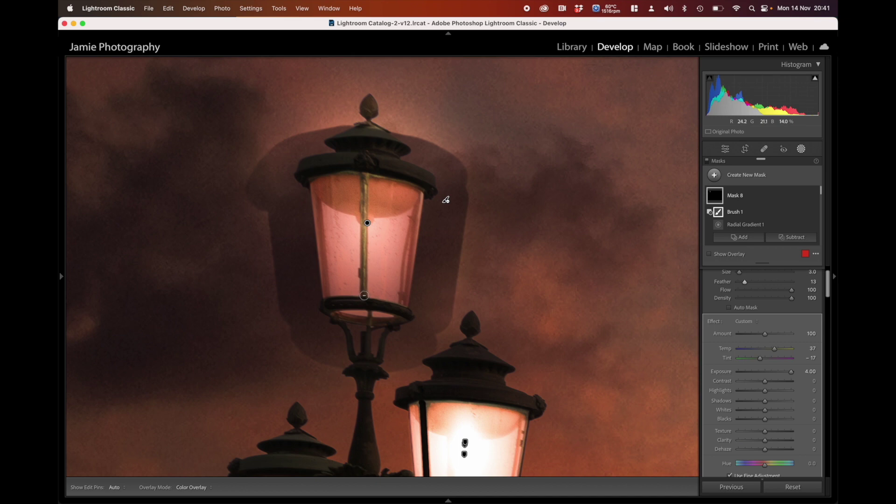
left_click_drag(363, 296, 364, 293)
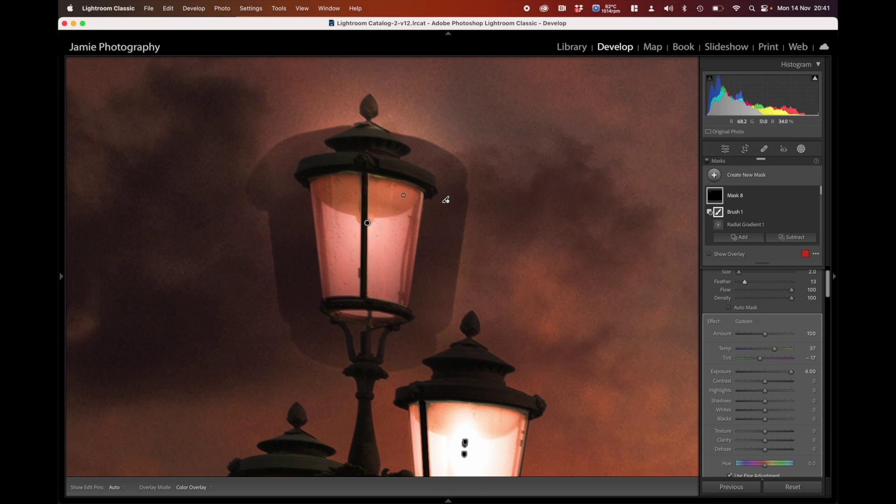
Subtract the remaining glow in the sky around the top lantern from Mask 8 using a brush with Size 25.0 to 47.0 and Feather 13.
scroll(394, 159, "up", 5)
mouse_move(322, 93)
left_mouse_down()
mouse_move(487, 117)
mouse_move(288, 98)
mouse_move(247, 115)
mouse_move(279, 120)
mouse_move(255, 144)
mouse_move(208, 272)
mouse_move(221, 253)
mouse_move(241, 256)
mouse_move(249, 217)
mouse_move(251, 311)
mouse_move(281, 356)
mouse_move(347, 384)
mouse_move(435, 385)
mouse_move(474, 317)
mouse_move(495, 225)
mouse_move(475, 106)
mouse_move(547, 140)
left_mouse_up()
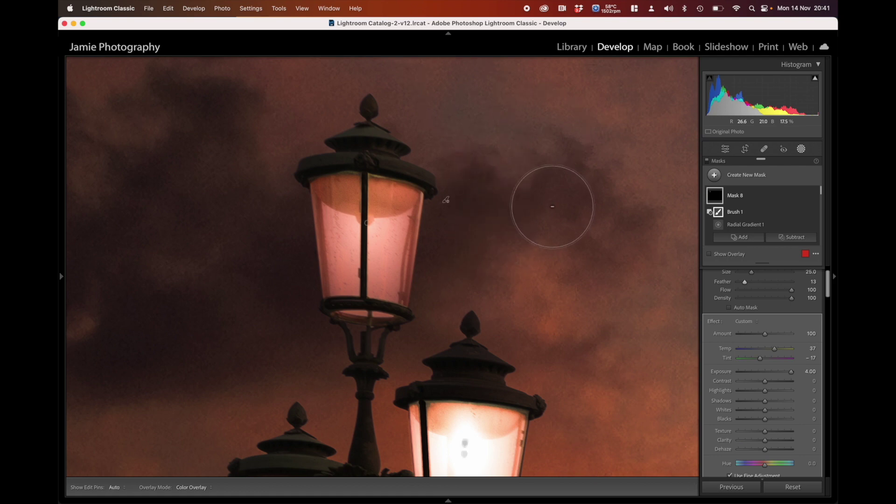
scroll(553, 208, "up", 10)
scroll(556, 177, "up", 1)
key("h")
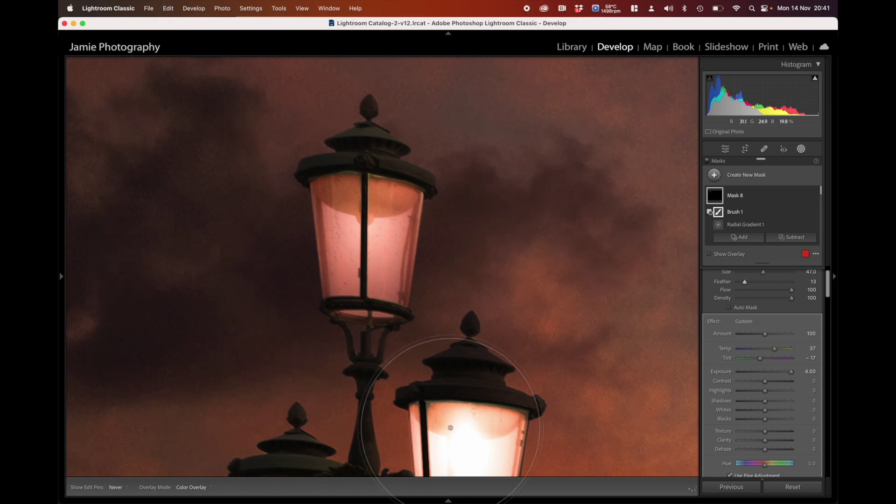
Duplicate Mask 8 and set the copy's Exposure to 2.42.
key("h")
left_click(368, 223)
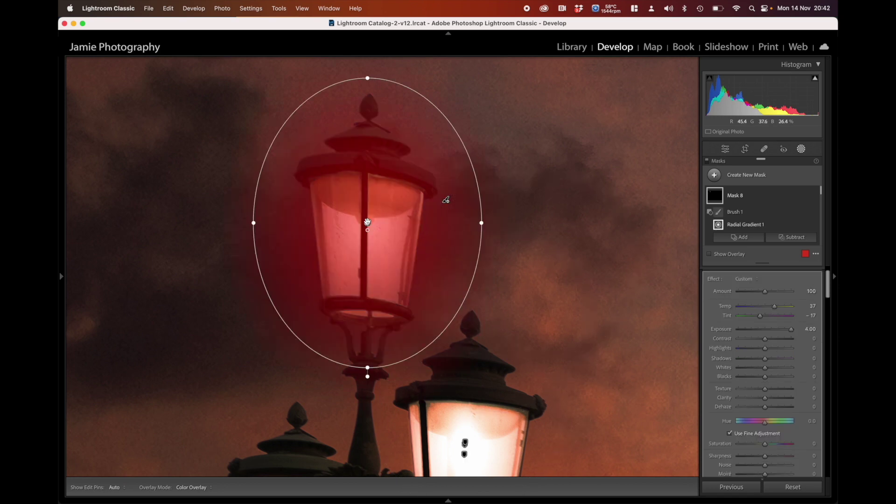
right_click(367, 223)
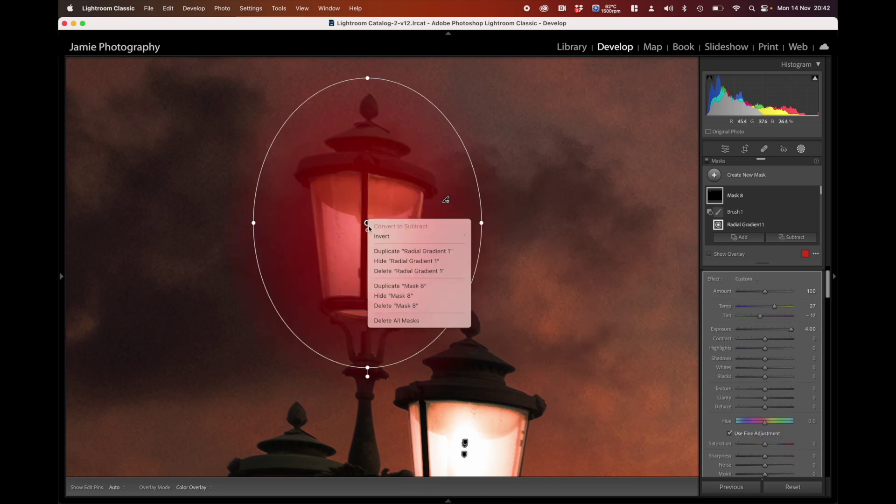
left_click(391, 287)
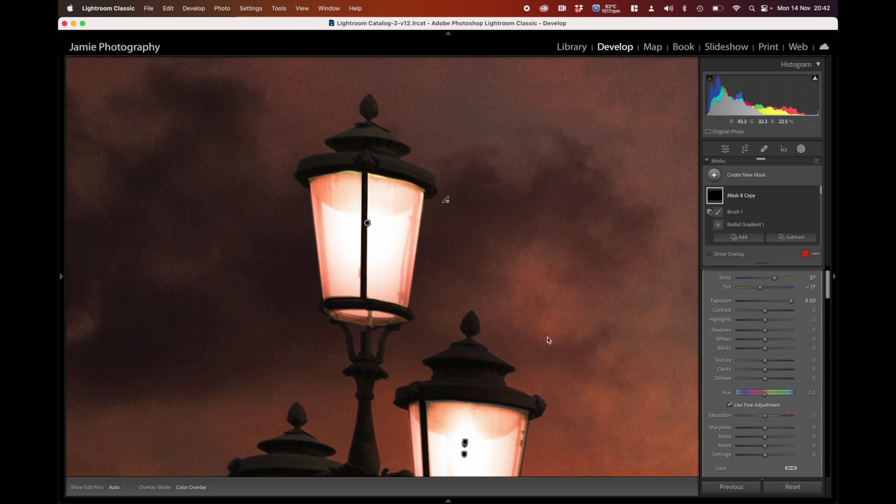
scroll(543, 299, "down", 3)
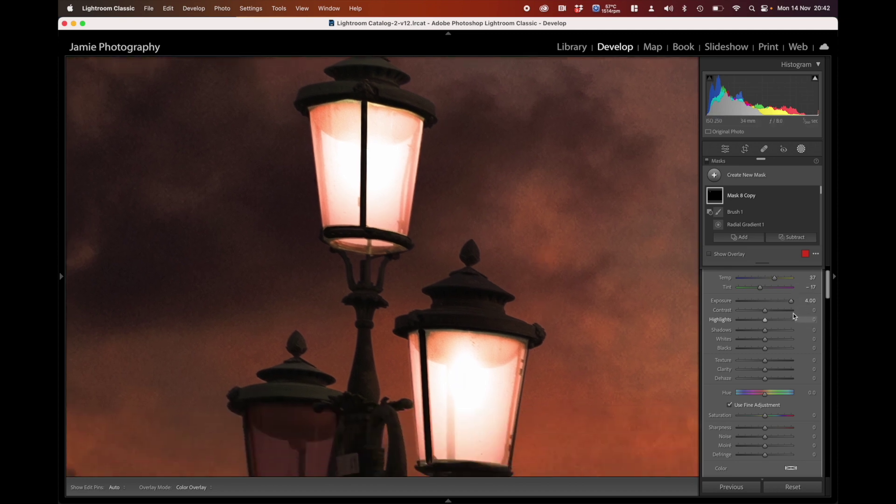
left_click_drag(793, 304, 780, 306)
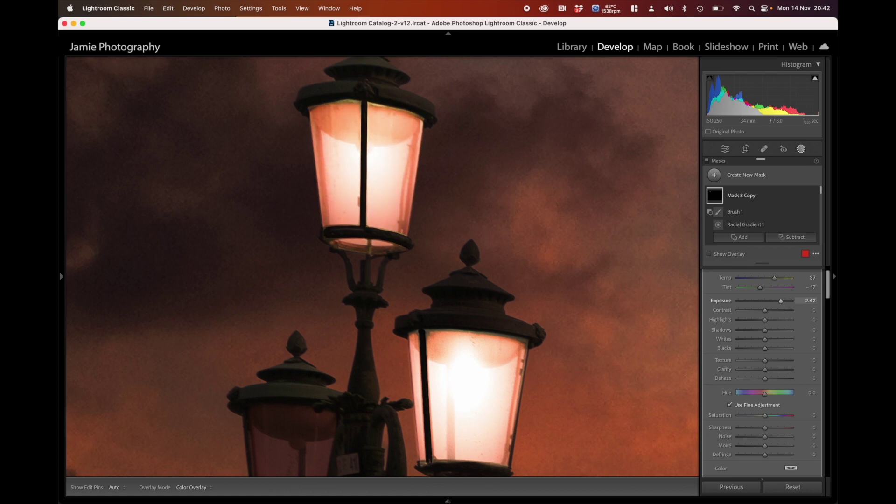
Duplicate Mask 8 Copy and shrink the duplicate's radial gradient to a small ellipse at the centre of the top lantern's glass.
right_click(367, 152)
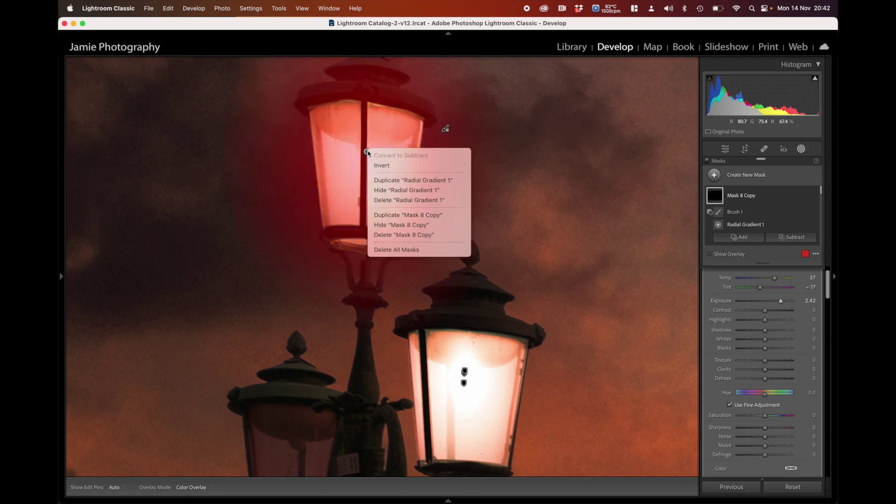
left_click(407, 214)
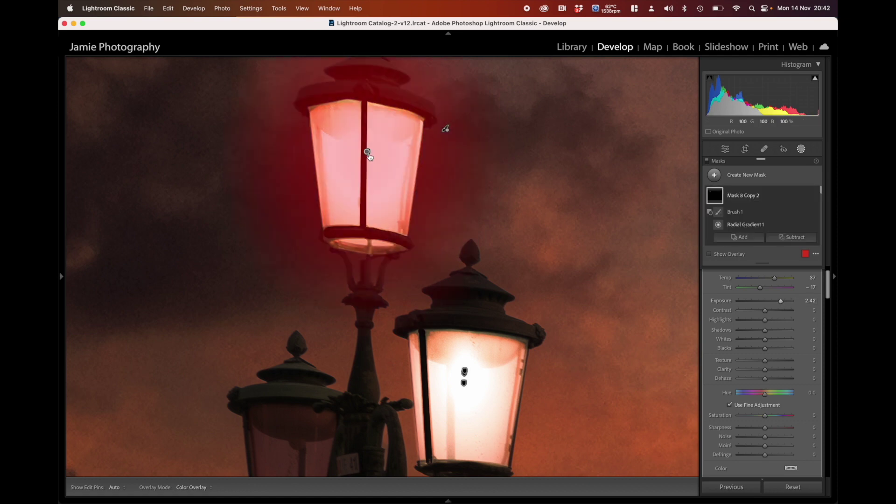
left_click(368, 152)
left_click_drag(479, 151, 383, 151)
left_click_drag(369, 297, 363, 148)
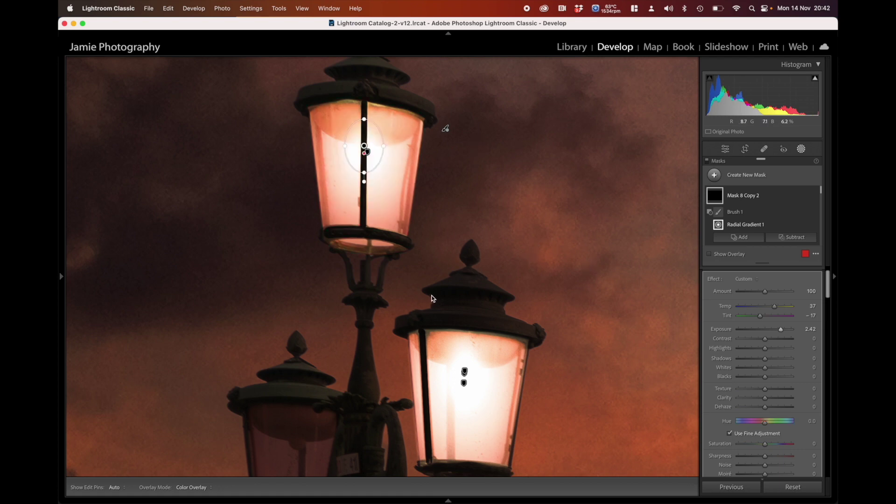
Create a radial gradient mask over the unlit left lantern and set its Exposure to 4.00, Temp to 31 and Tint to -22.
left_click_drag(262, 367, 321, 140)
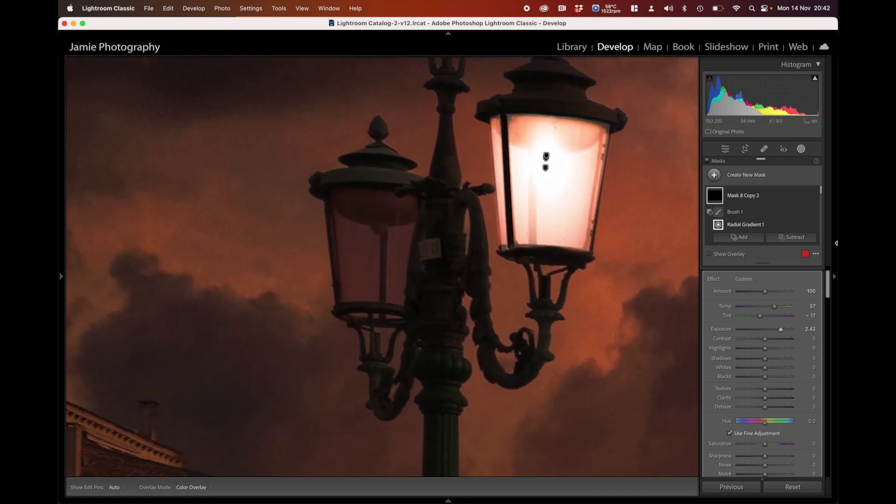
left_click(746, 180)
left_click(752, 277)
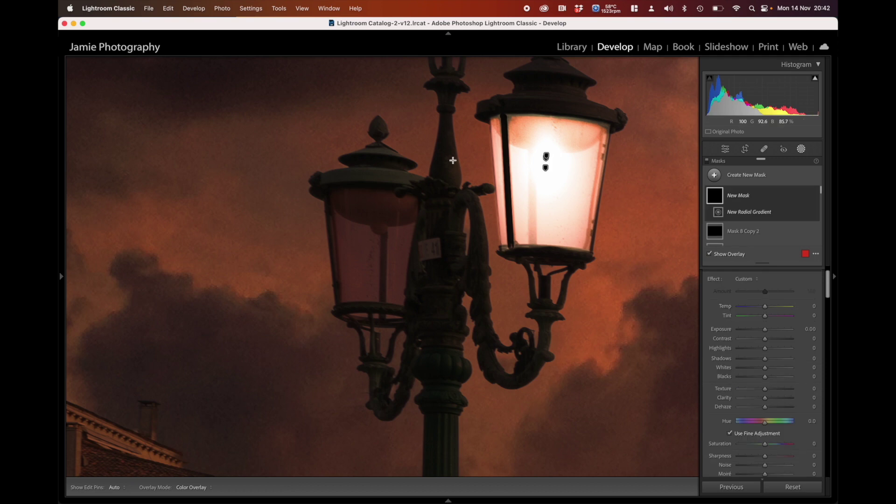
left_click_drag(337, 157, 440, 281)
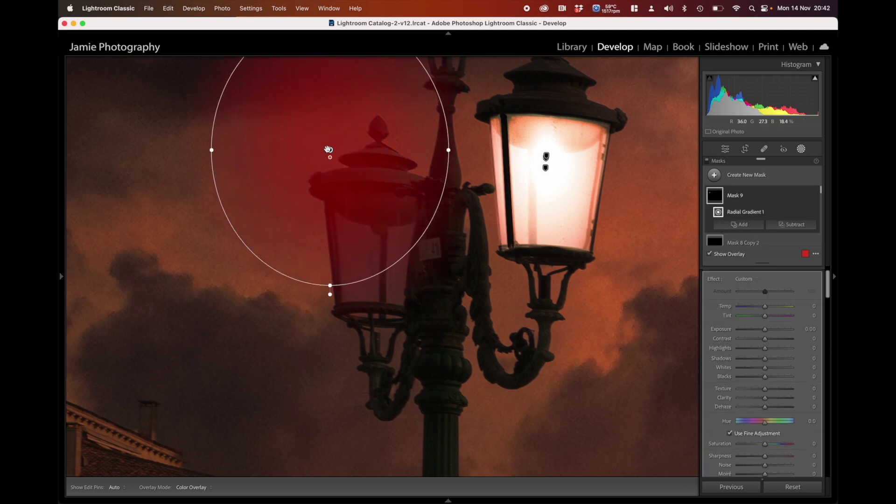
left_click_drag(330, 150, 374, 240)
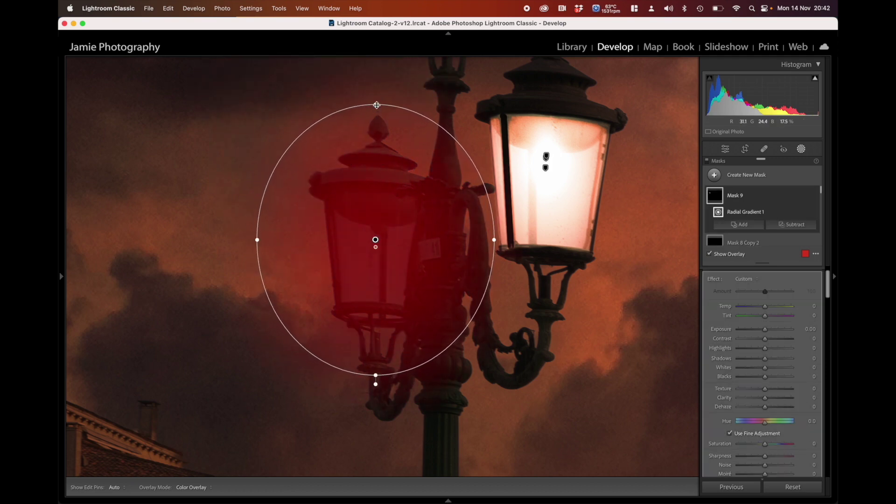
left_click_drag(377, 106, 377, 89)
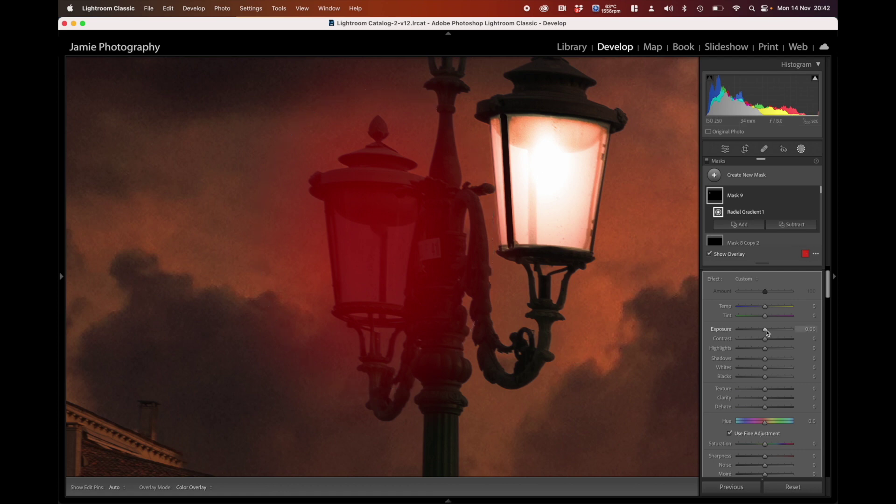
left_click_drag(767, 332, 799, 330)
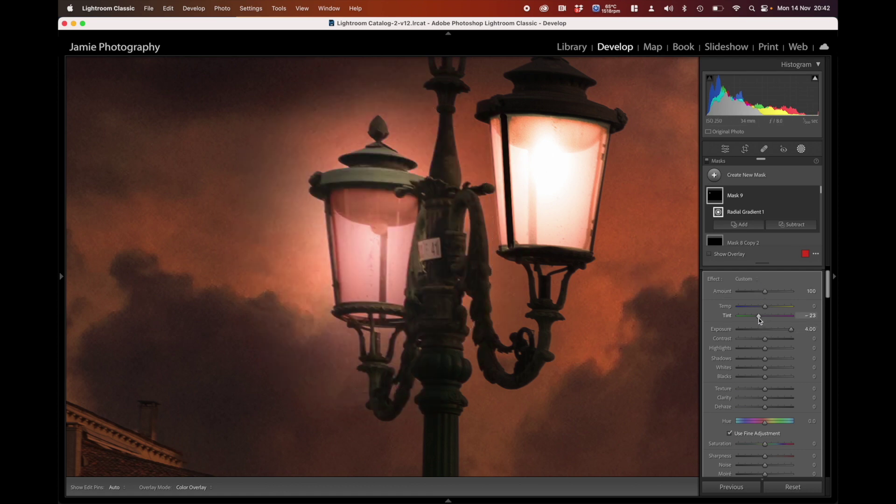
left_click_drag(759, 318, 760, 317)
Subtract the sky glow along the left lantern's outer side from Mask 9 using a brush with Size 13.0 and Feather 0.
left_click(791, 225)
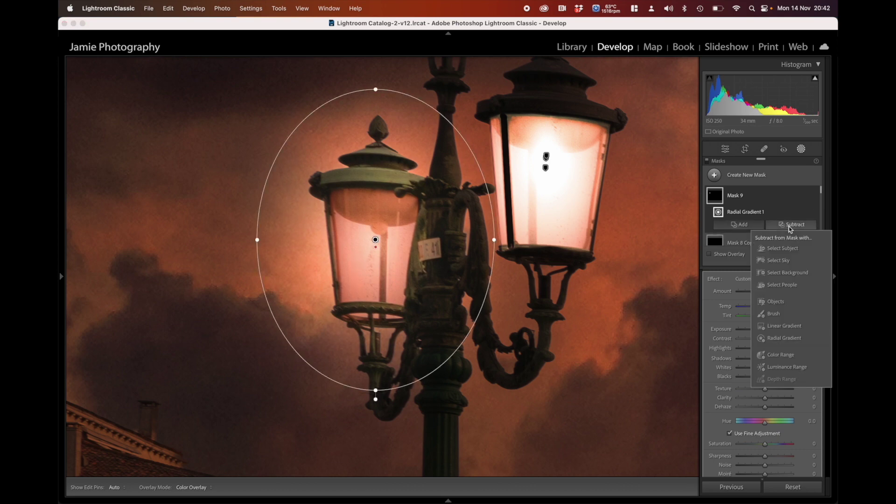
key("Escape")
scroll(771, 313, "down", 2)
key("alt+k")
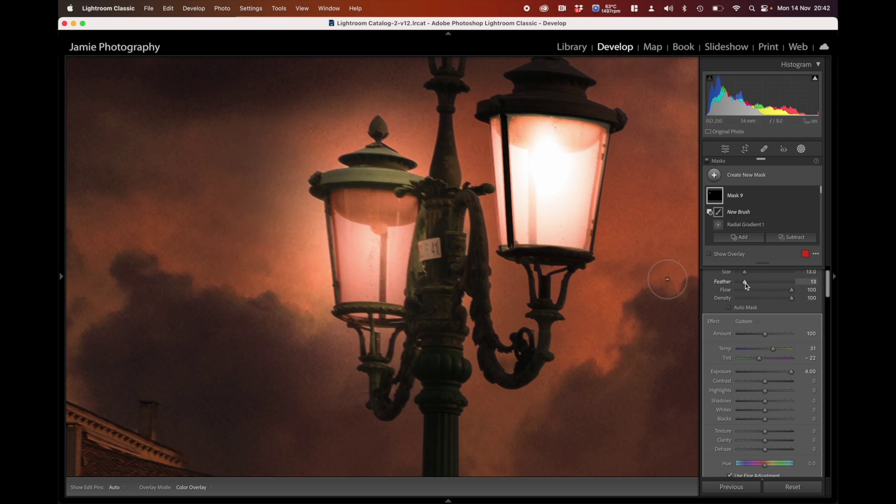
left_click_drag(746, 282, 702, 281)
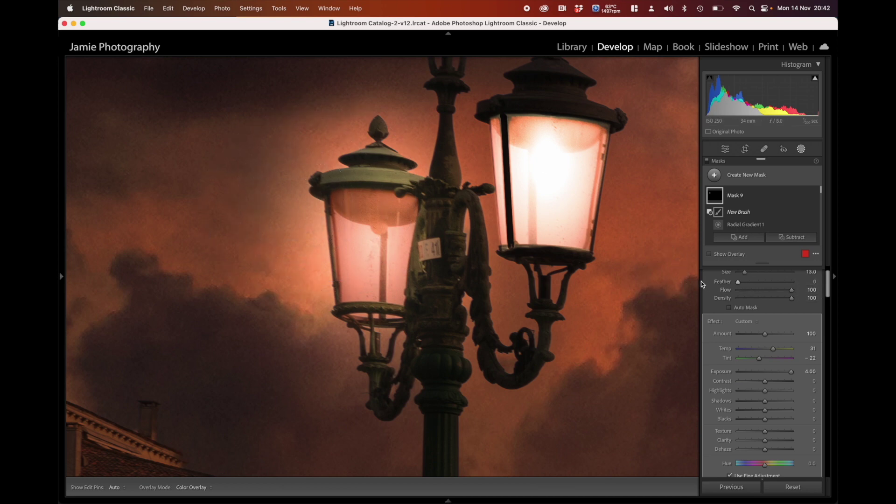
left_click(306, 202)
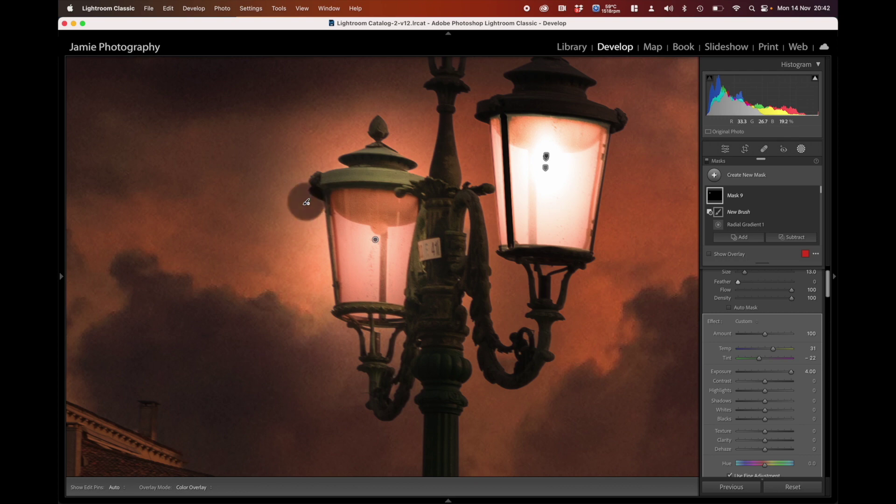
left_click(318, 307, "shift")
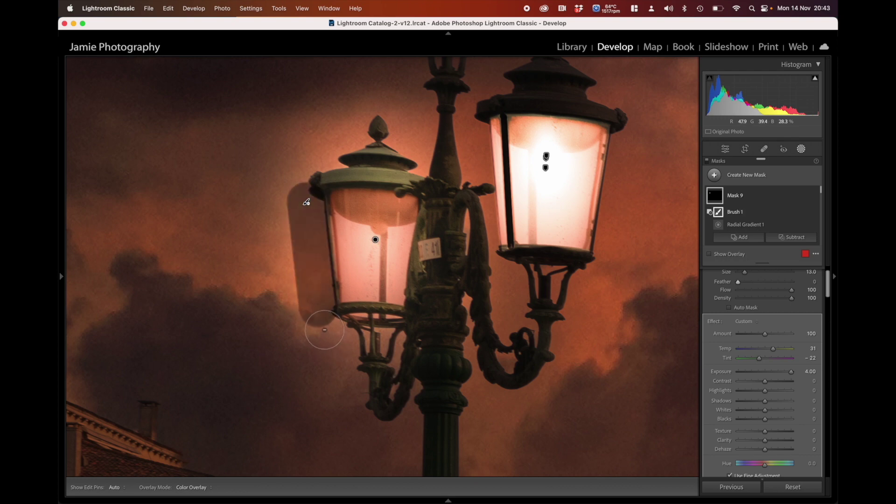
key("h")
mouse_move(327, 330)
left_mouse_down()
mouse_move(366, 345)
mouse_move(408, 339)
mouse_move(360, 369)
left_mouse_up()
key("h")
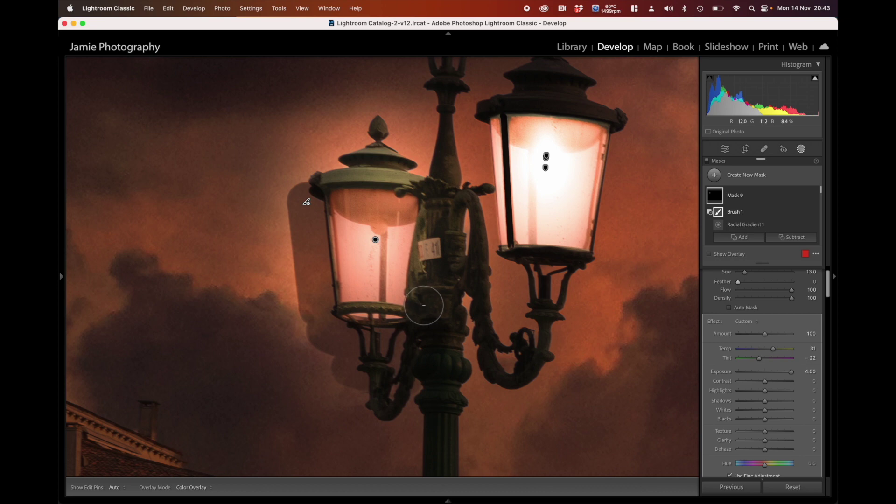
Subtract the left lantern's inner edge beside the post and the underside of its roof rim from Mask 9 with a Size 3.0 brush.
scroll(424, 305, "down", 5)
key("h")
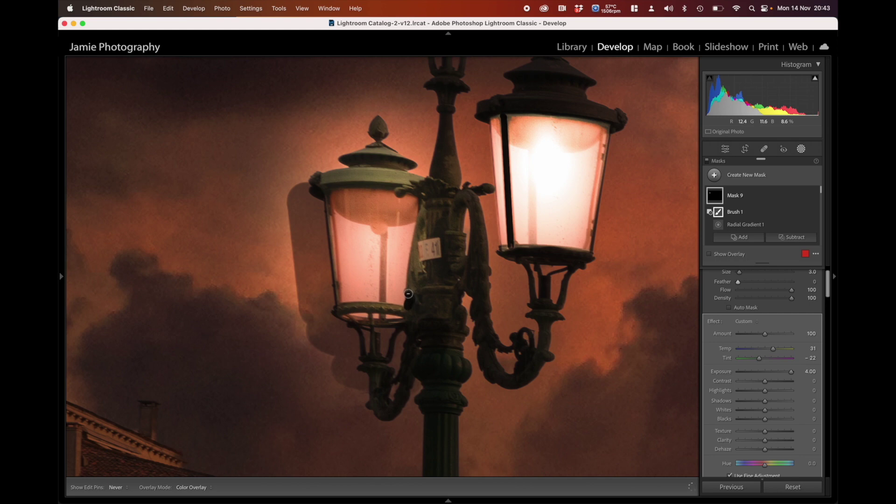
key("h")
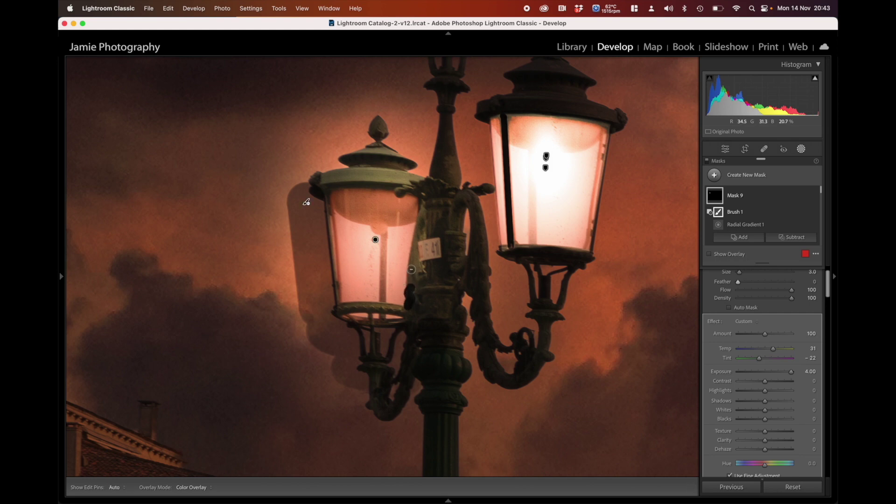
left_click_drag(411, 269, 427, 200)
key("h")
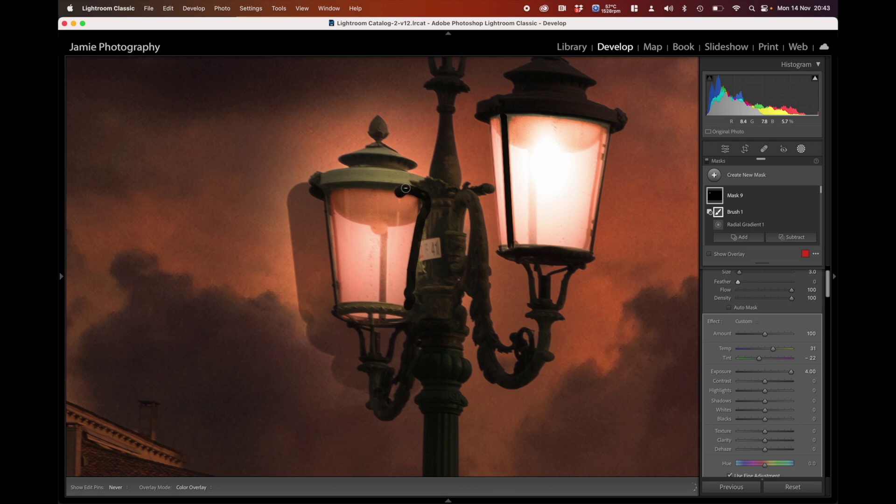
left_click_drag(393, 187, 336, 186)
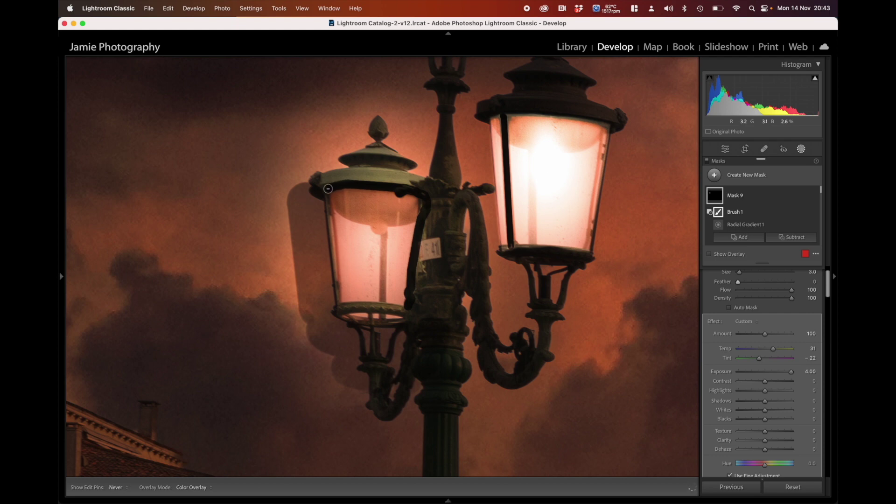
key("h")
Subtract the left lantern's roof, the sky just above it and the central post from Mask 9 using a brush with Size 13.0 to 16.0.
scroll(306, 201, "up", 6)
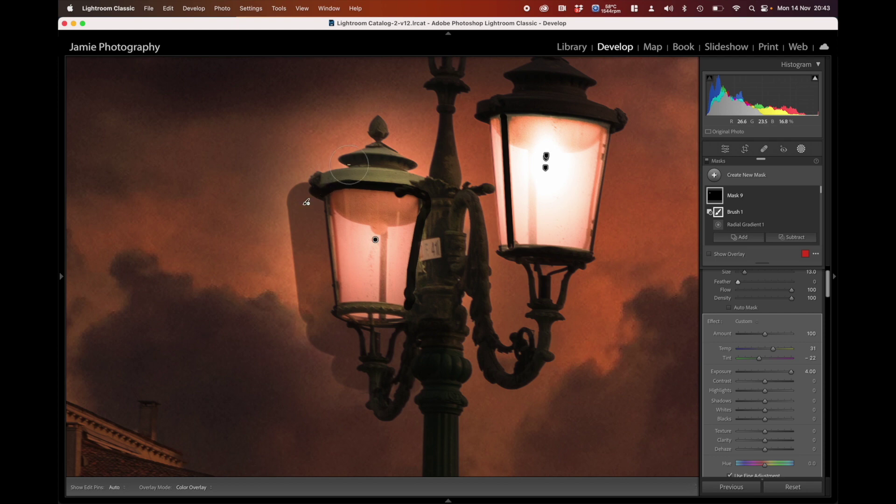
key("h")
mouse_move(311, 165)
left_mouse_down()
mouse_move(404, 163)
mouse_move(437, 174)
mouse_move(397, 153)
mouse_move(286, 139)
mouse_move(318, 133)
mouse_move(270, 147)
left_mouse_up()
key("h")
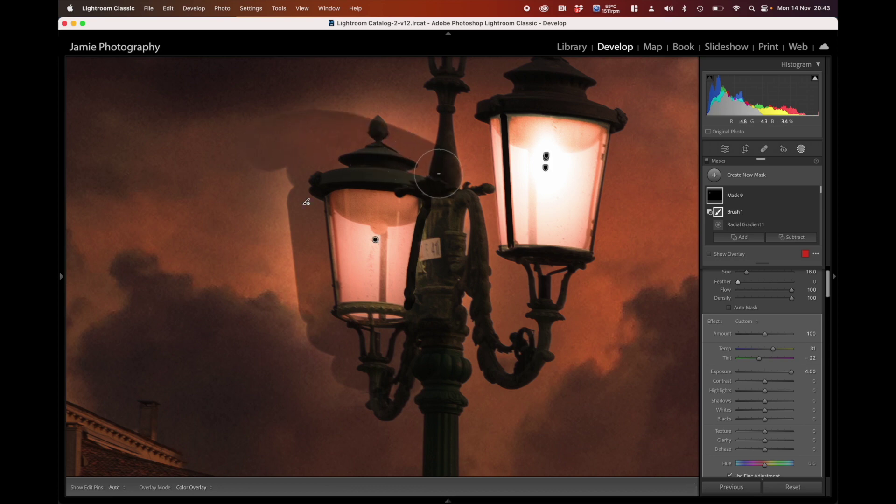
key("h")
mouse_move(443, 186)
left_mouse_down()
mouse_move(444, 245)
mouse_move(430, 300)
mouse_move(437, 345)
left_mouse_up()
key("h")
Subtract the left lantern's lower metal ring from Mask 9 using a brush with Size 3.0 and Feather 24.
scroll(374, 322, "down", 5)
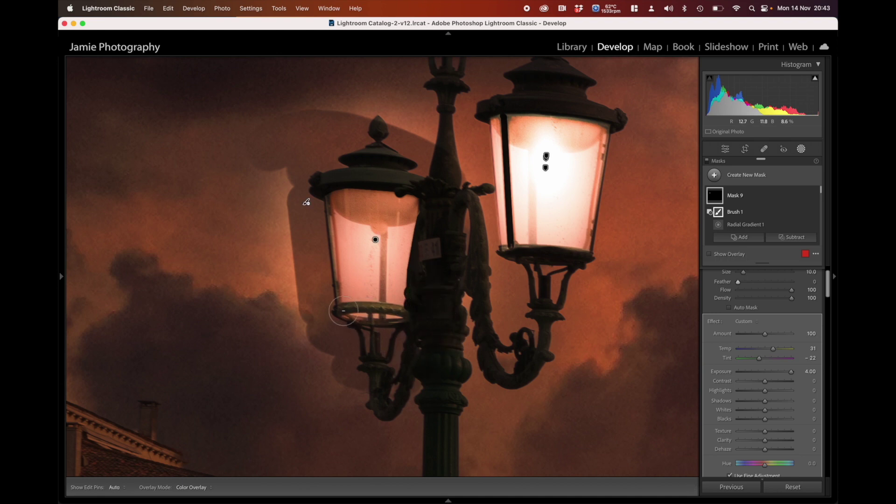
scroll(342, 310, "up", 5, "shift")
key("h")
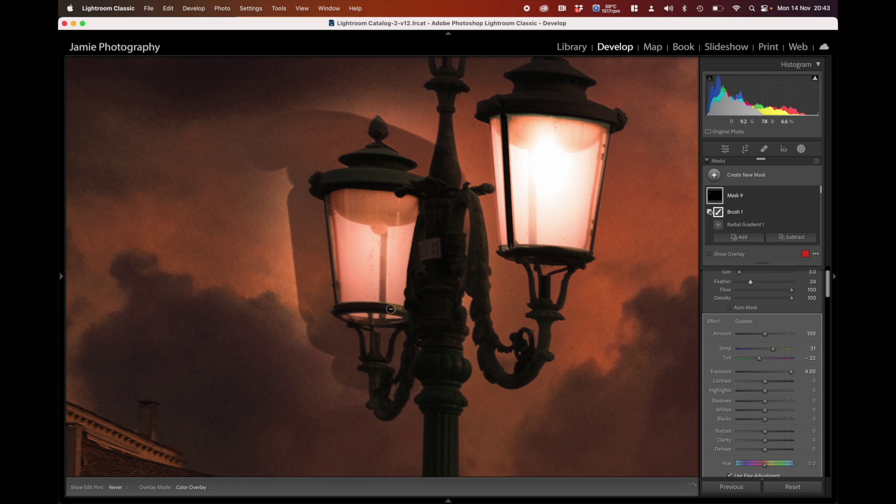
key("h")
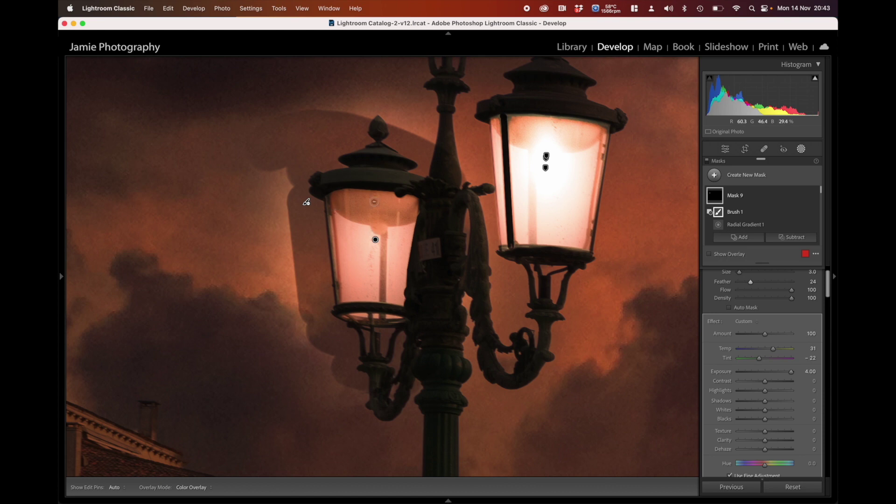
Subtract the remaining sky glow around the left lantern from Mask 9 using a brush with Size 30.0 and Feather 24.
scroll(299, 177, "up", 10)
key("h")
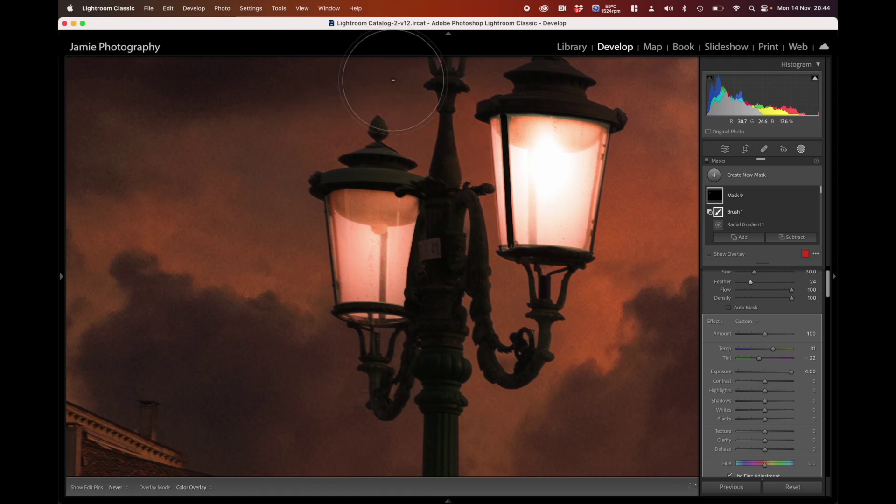
key("h")
Duplicate Mask 9 at 100% view and set the copy's Exposure to 1.71.
mouse_move(62, 280)
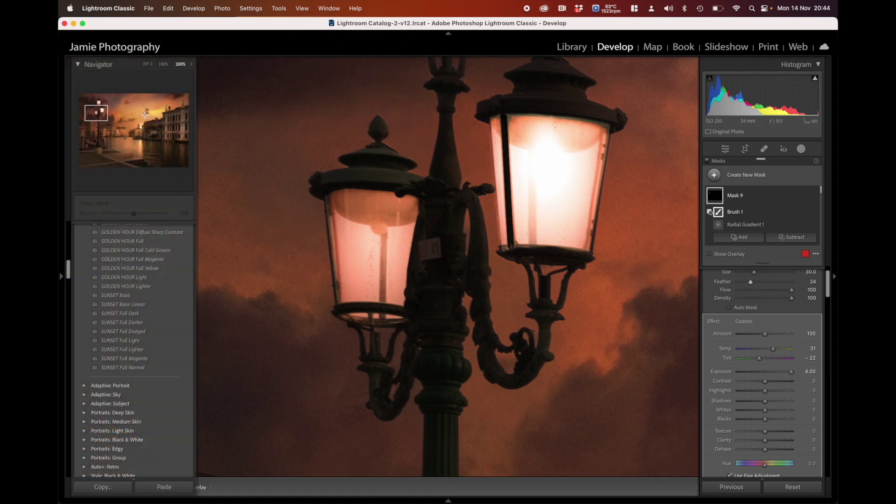
left_click(164, 66)
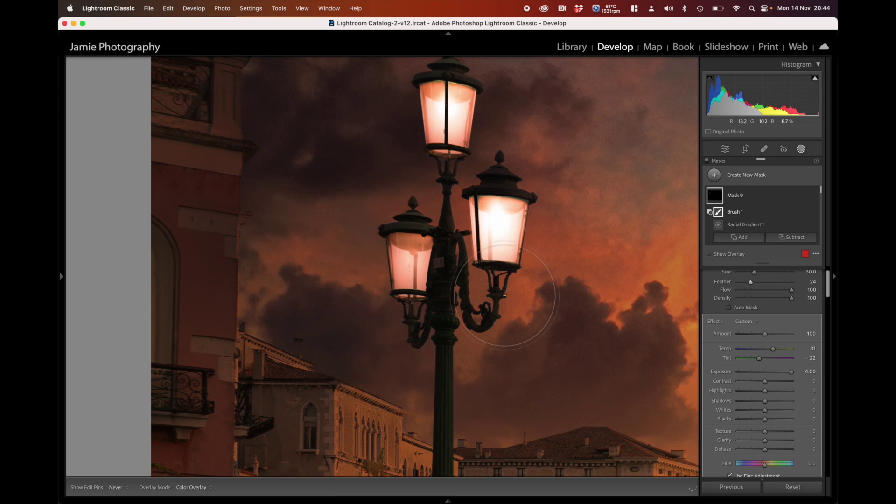
key("h")
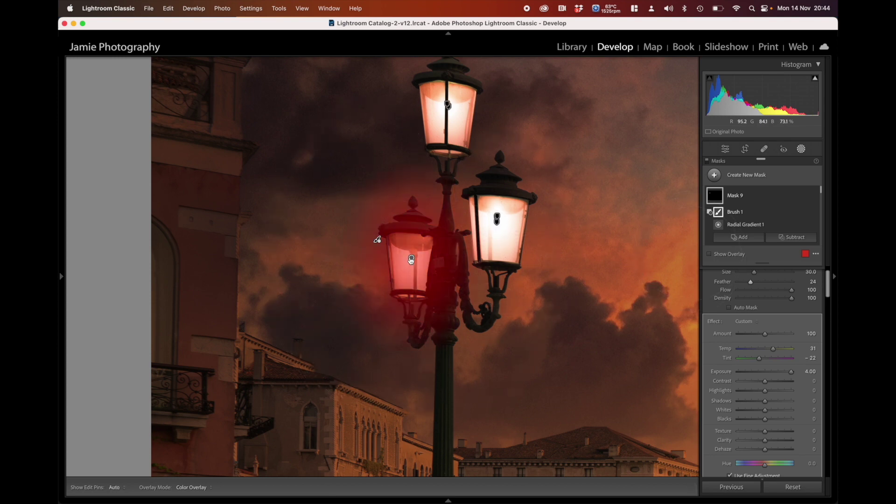
left_click(411, 257)
right_click(413, 258)
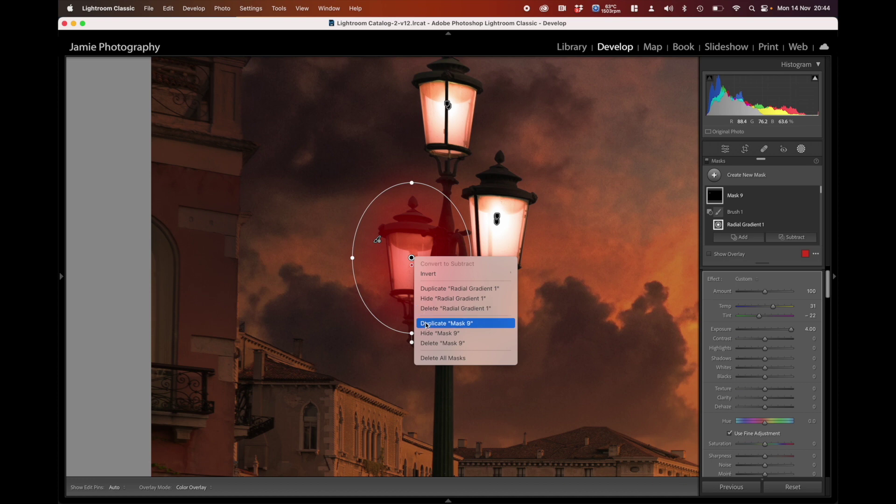
left_click(449, 321)
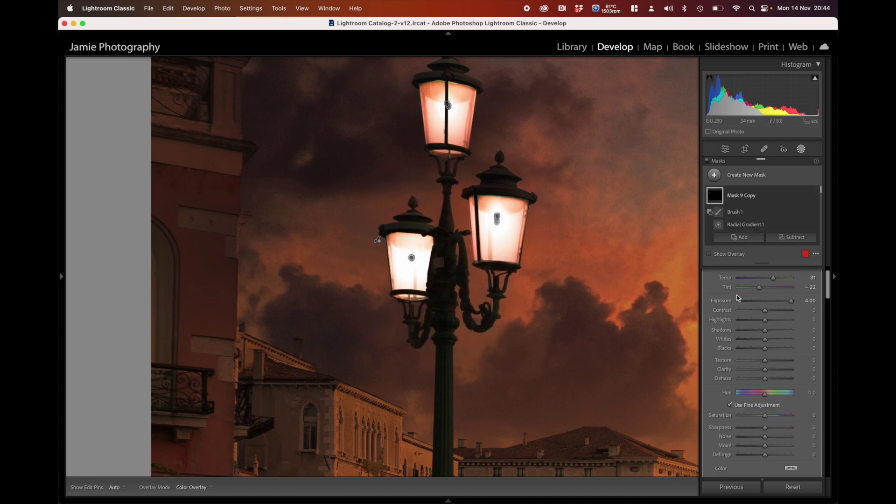
left_click_drag(792, 304, 778, 303)
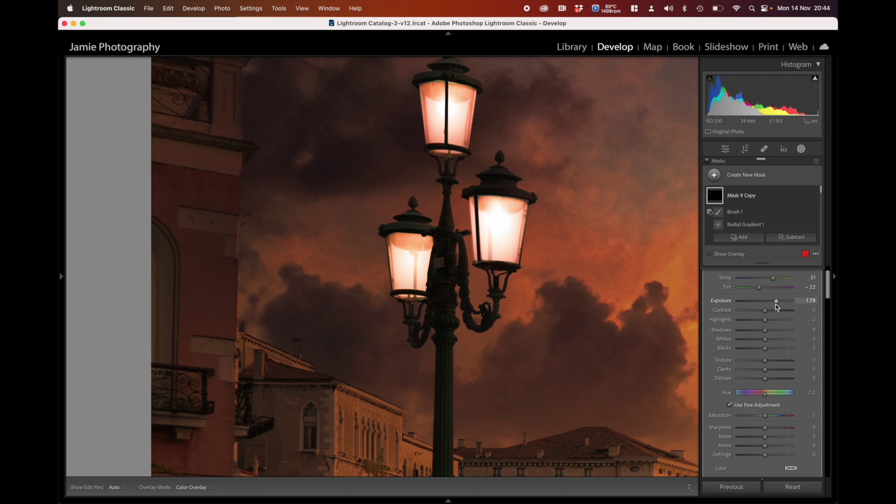
Duplicate Mask 9 Copy, shrink the duplicate's radial gradient to a small ellipse at the left lantern's centre, and set its Exposure to 3.16.
left_click(411, 257)
right_click(411, 258)
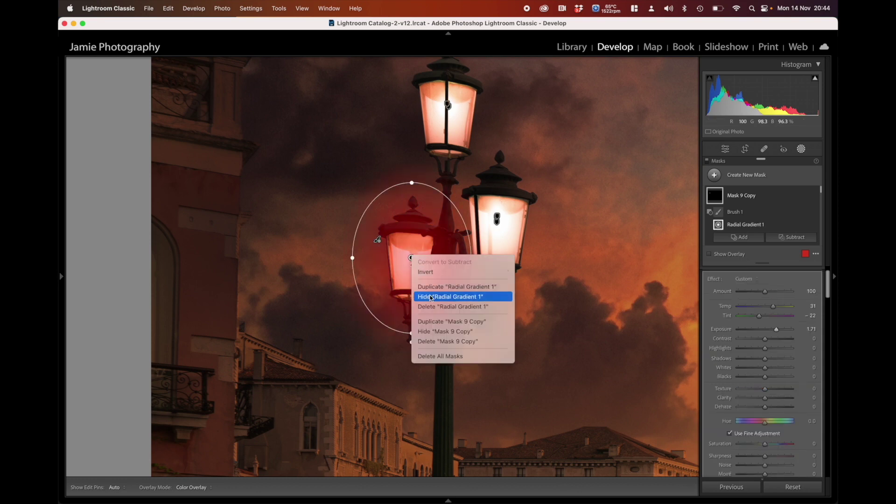
left_click(431, 322)
left_click(412, 259)
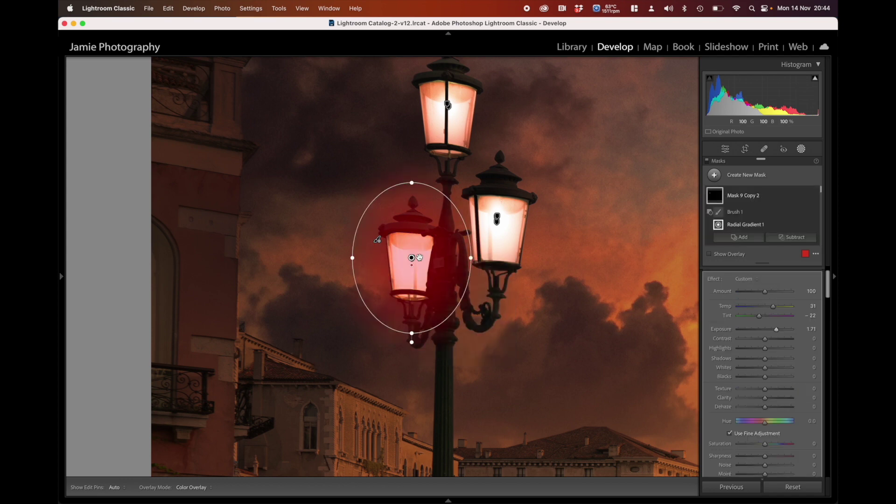
left_click_drag(469, 259, 424, 259)
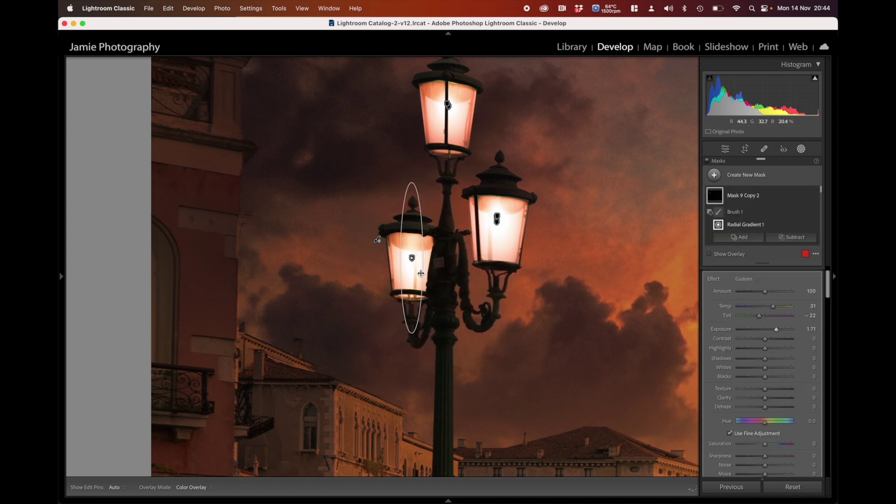
left_click_drag(412, 333, 413, 252)
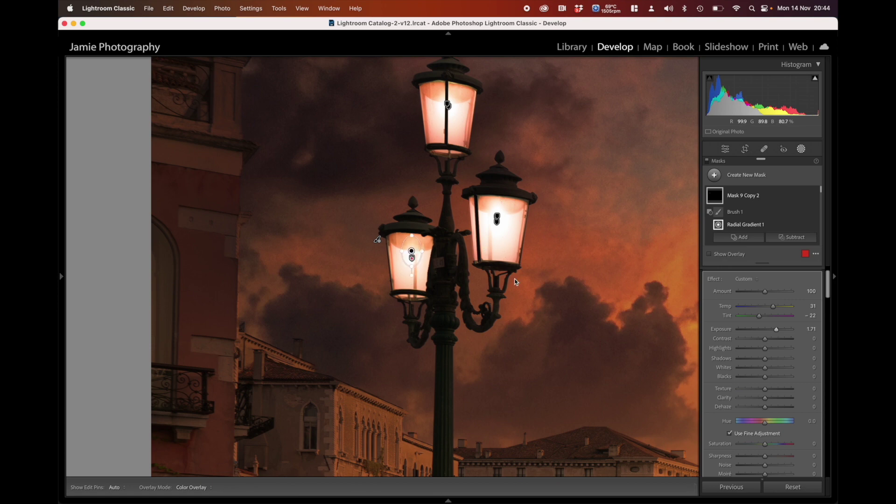
left_click_drag(780, 331, 787, 331)
Fit the whole photo in view and close the masking tool.
mouse_move(60, 276)
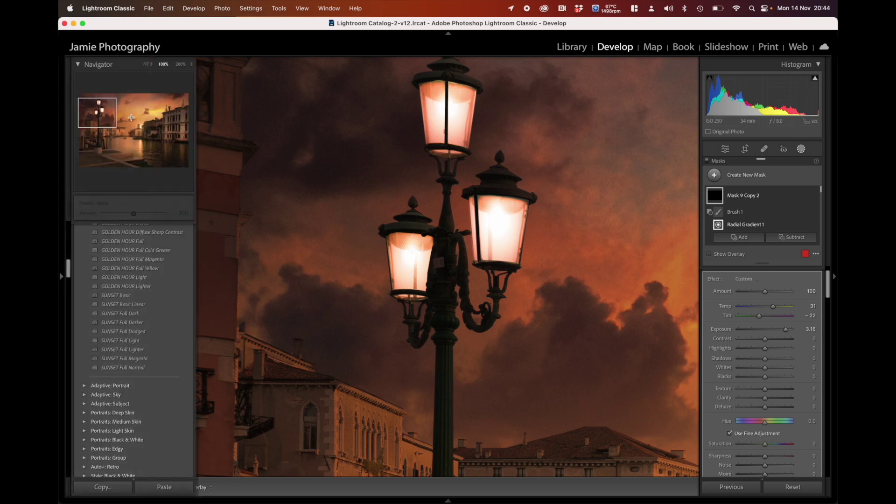
left_click(146, 64)
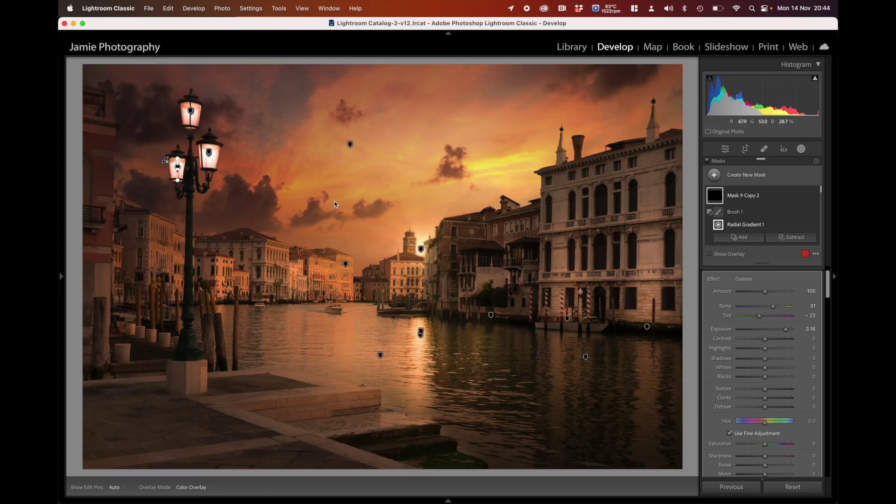
left_click(801, 149)
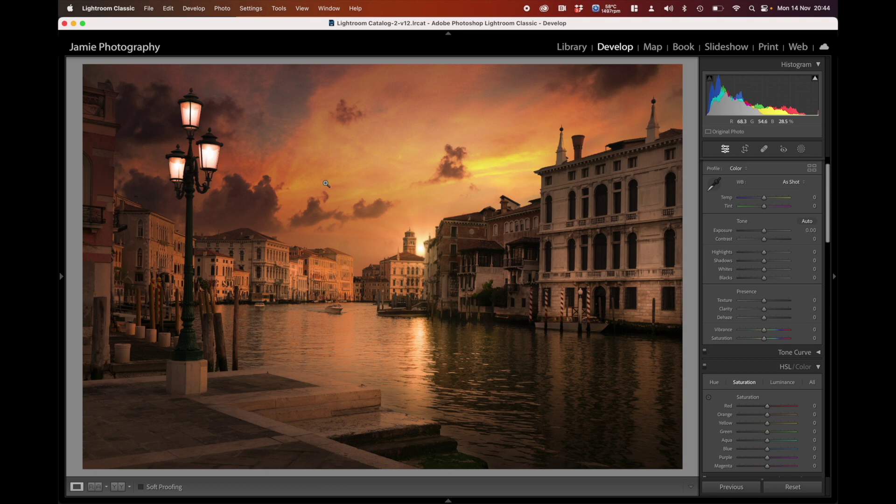
Reopen the masking tool and set the Exposure of Mask 9 Copy to -0.39.
left_click(801, 149)
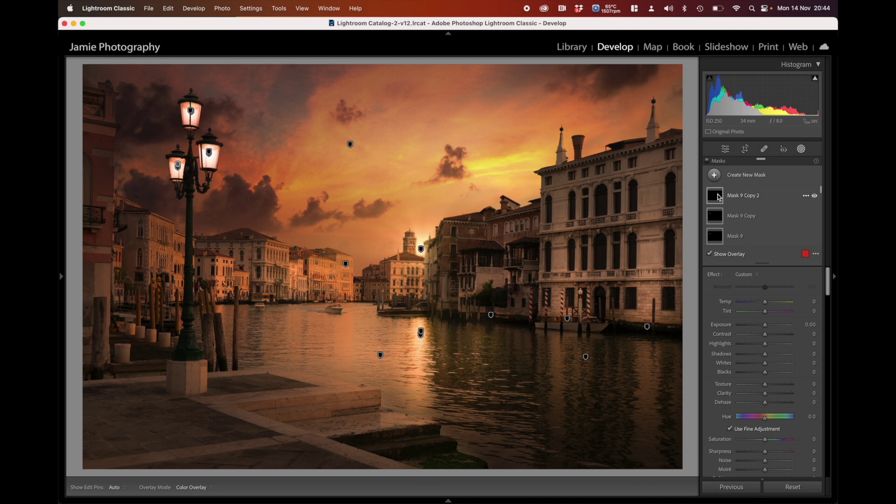
left_click(718, 215)
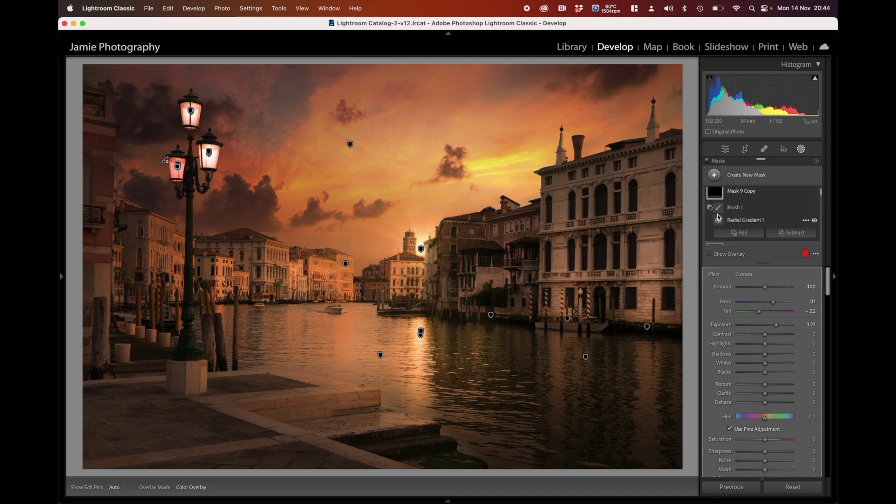
mouse_move(776, 325)
left_mouse_down()
mouse_move(750, 332)
mouse_move(764, 329)
left_mouse_up()
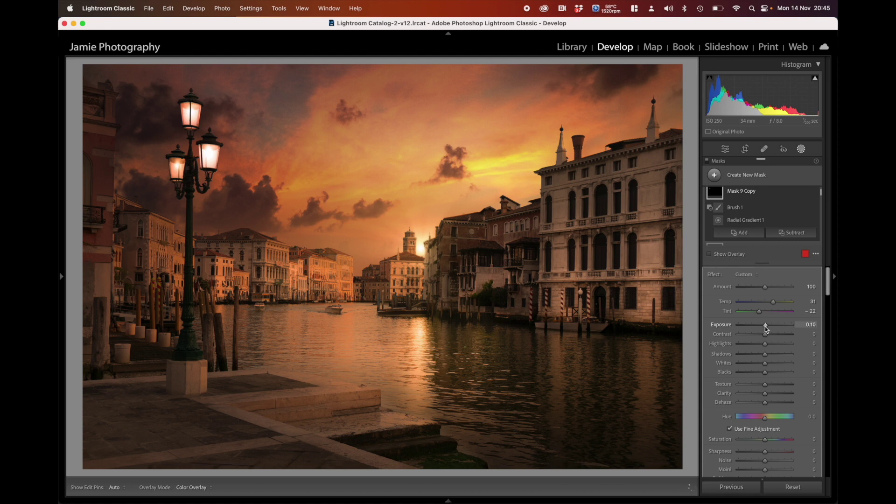
mouse_move(766, 329)
left_mouse_down()
mouse_move(752, 331)
mouse_move(762, 328)
left_mouse_up()
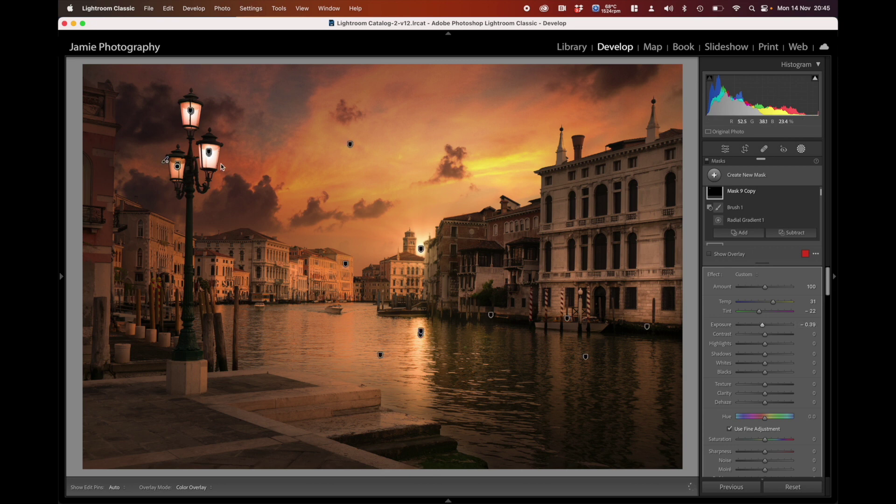
Set the Exposure of Mask 8 Copy on the top lantern to 0.31.
scroll(717, 216, "down", 3)
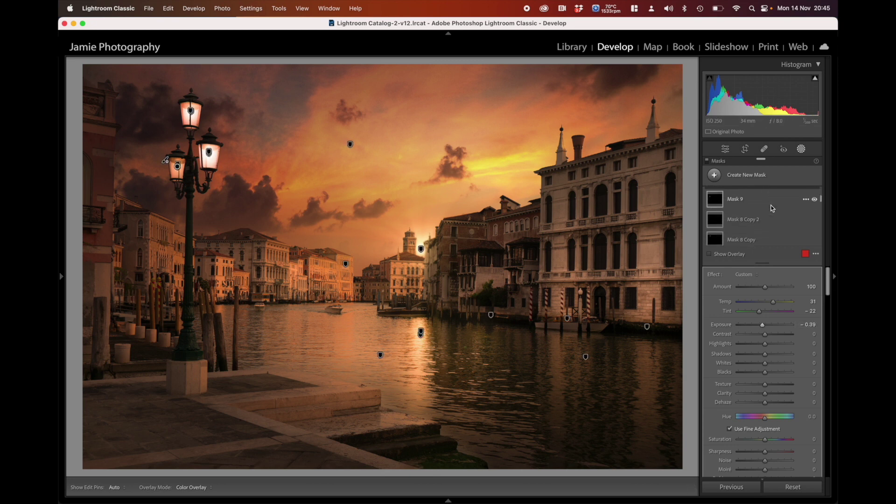
scroll(721, 213, "down", 2)
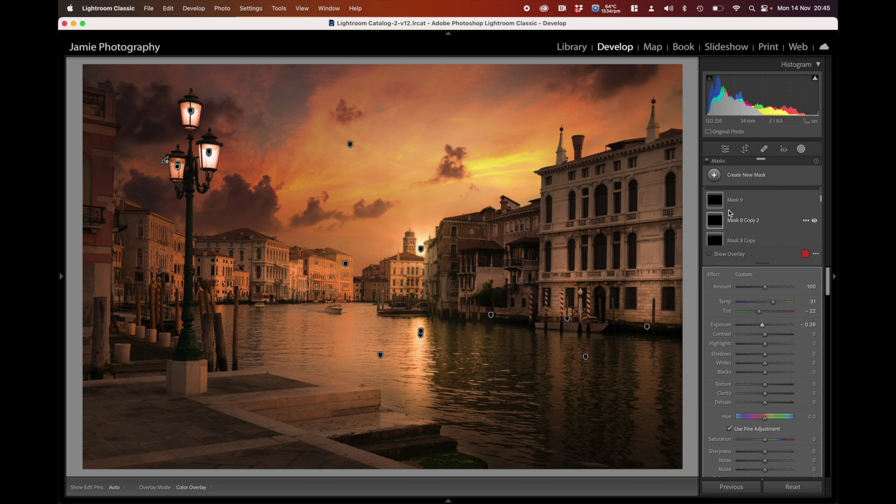
left_click(723, 218)
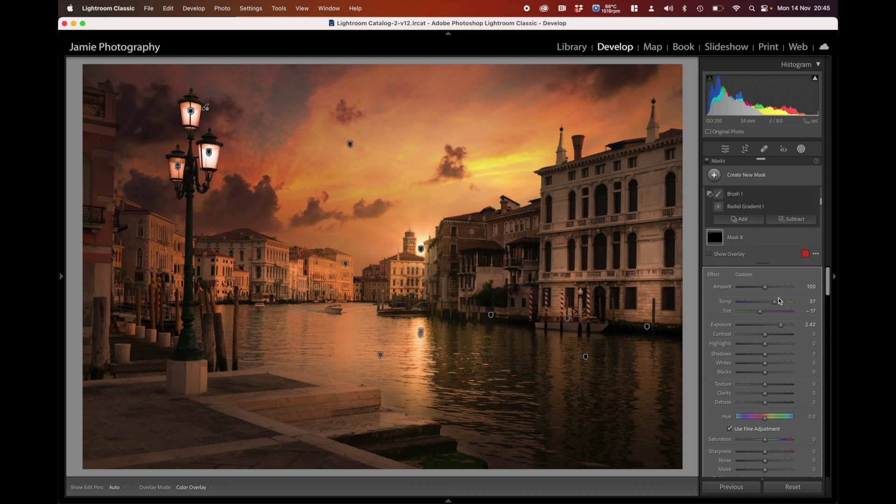
mouse_move(781, 329)
left_mouse_down()
mouse_move(761, 326)
mouse_move(768, 328)
left_mouse_up()
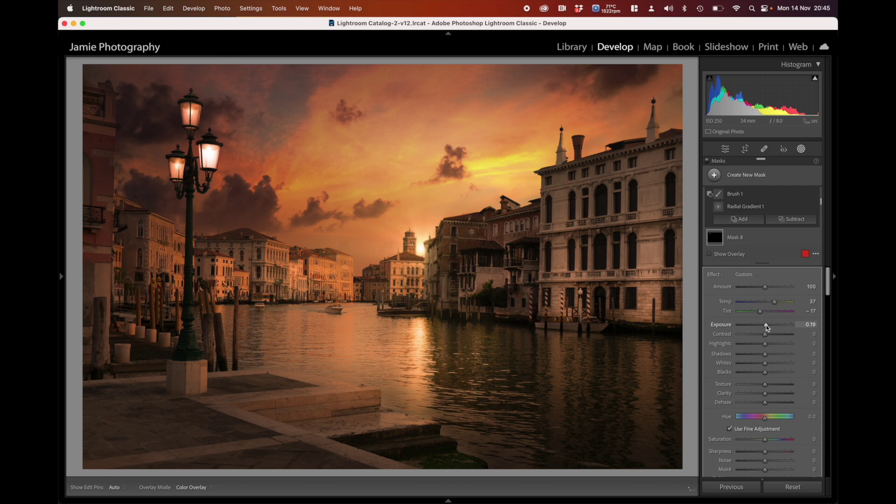
Set Mask 7 Copy on the right lantern to Exposure -0.44 and Temp 44.
scroll(758, 208, "down", 3)
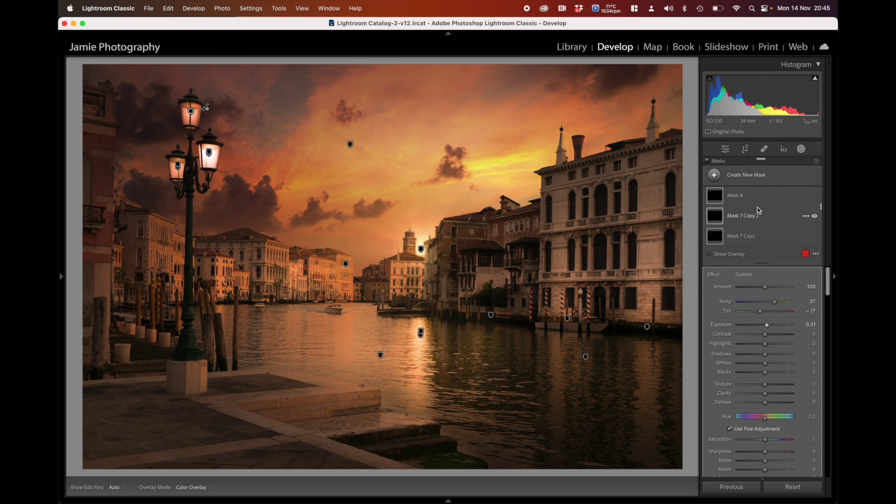
left_click(760, 211)
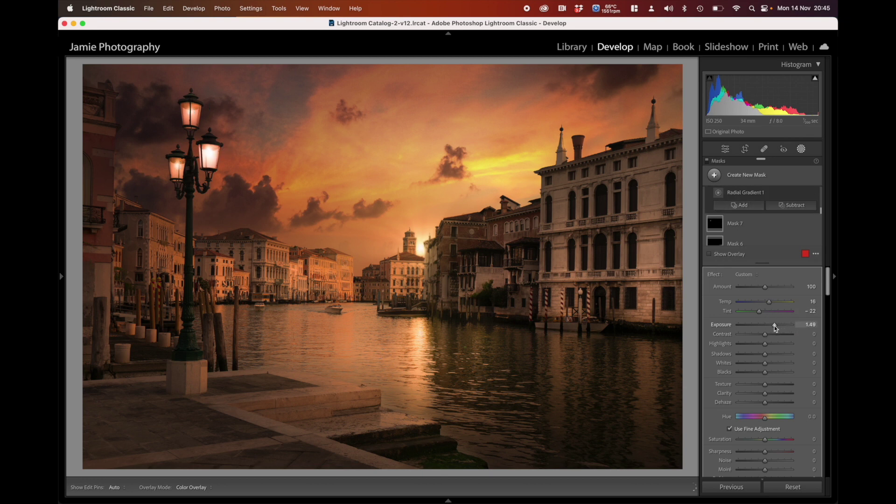
left_click_drag(774, 325, 763, 330)
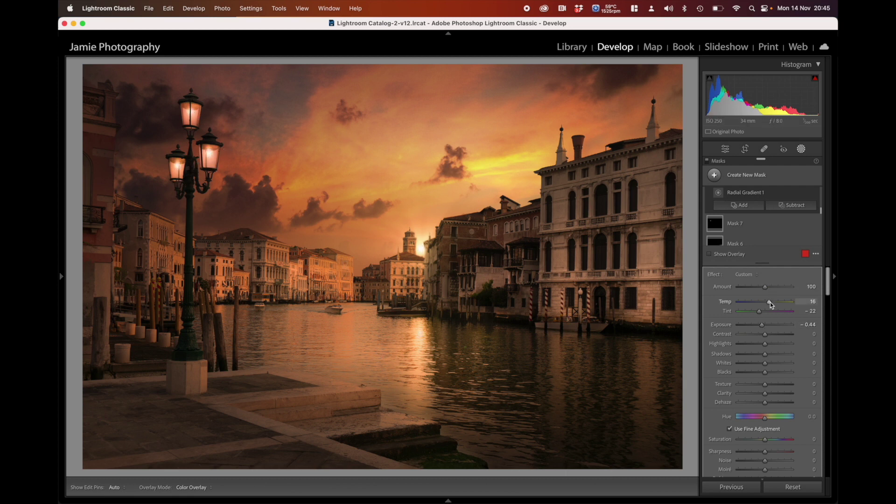
left_click_drag(769, 301, 778, 301)
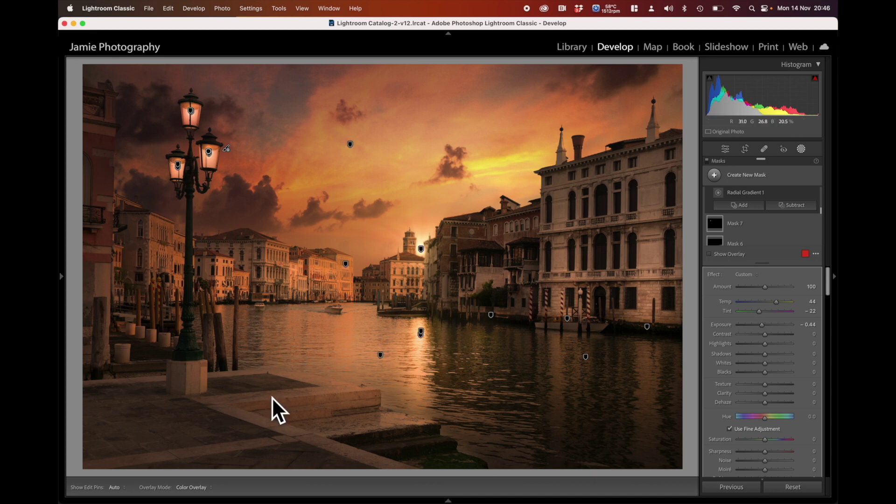
left_click(210, 153)
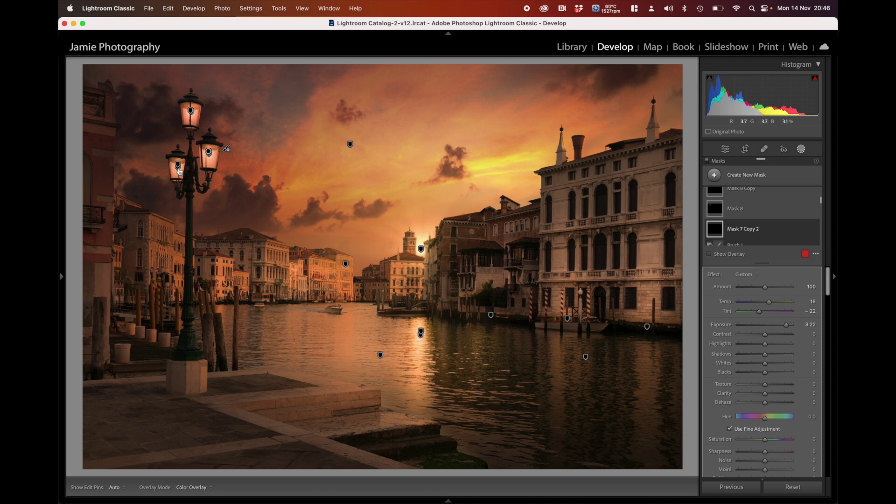
Create a radial gradient mask with Feather 100, shaped as a wide, slightly tilted ellipse over the lamp post's base and surrounding paving.
left_click(753, 175)
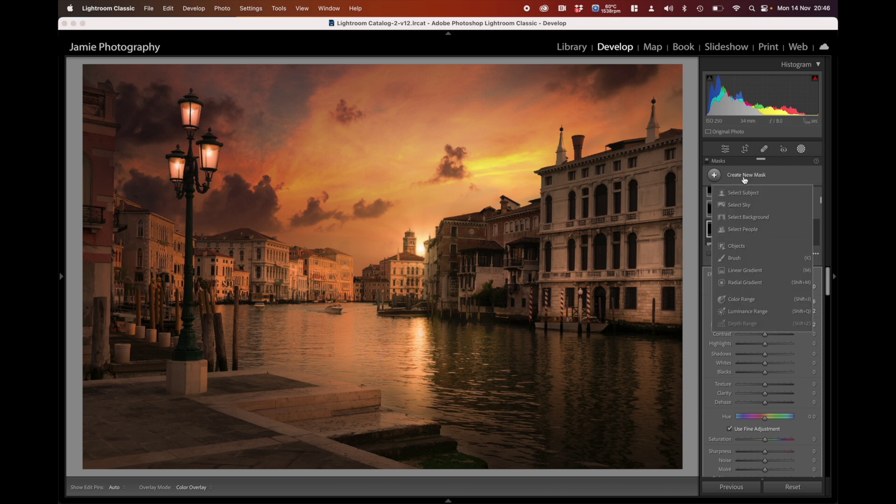
left_click(744, 283)
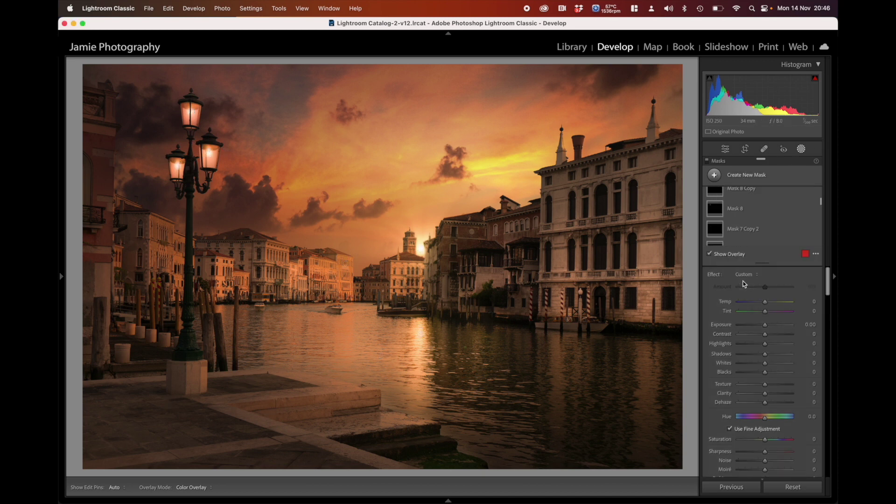
left_click_drag(190, 377, 448, 429)
left_click_drag(193, 378, 183, 387)
left_click_drag(185, 346, 184, 338)
left_click_drag(438, 390, 433, 370)
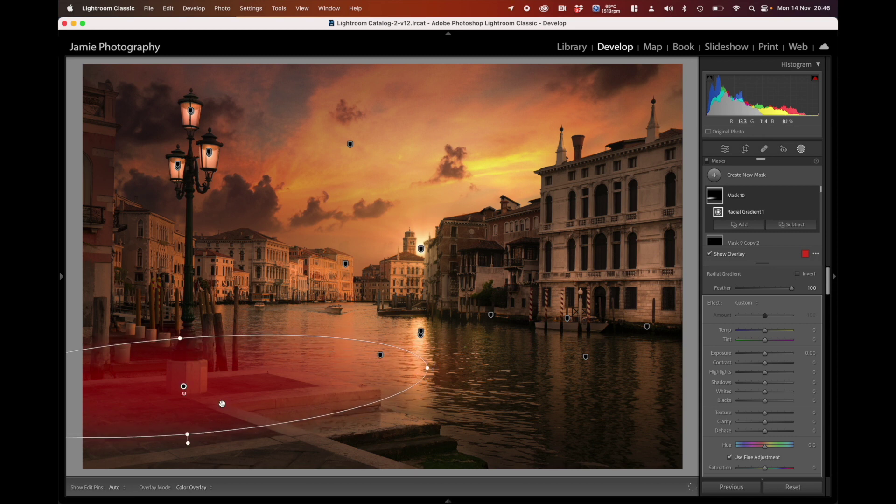
left_click_drag(188, 437, 189, 442)
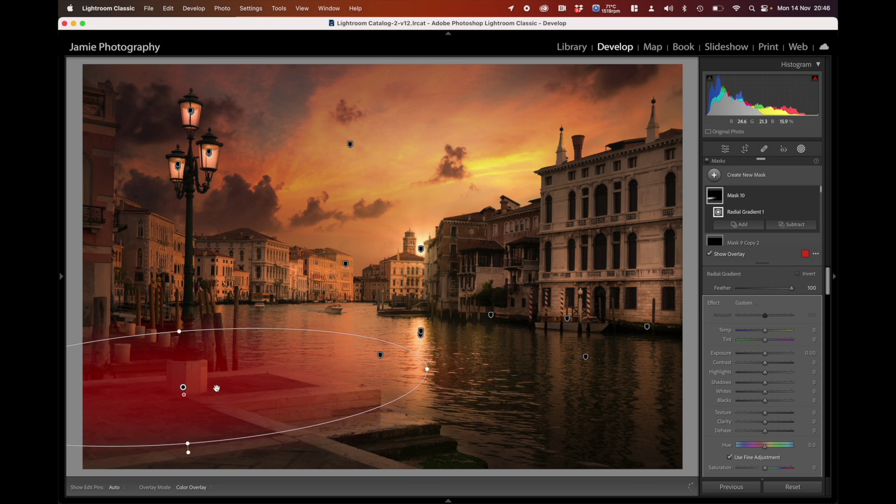
Set Mask 10 to Exposure 1.79, Temp 36, Tint 54 and Clarity 34.
mouse_move(766, 354)
left_mouse_down()
mouse_move(784, 352)
mouse_move(774, 353)
left_mouse_up()
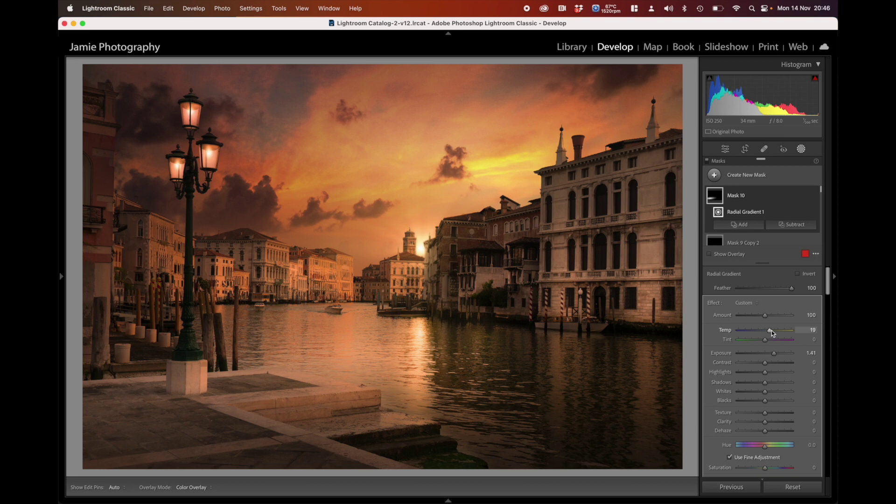
left_click_drag(771, 331, 779, 340)
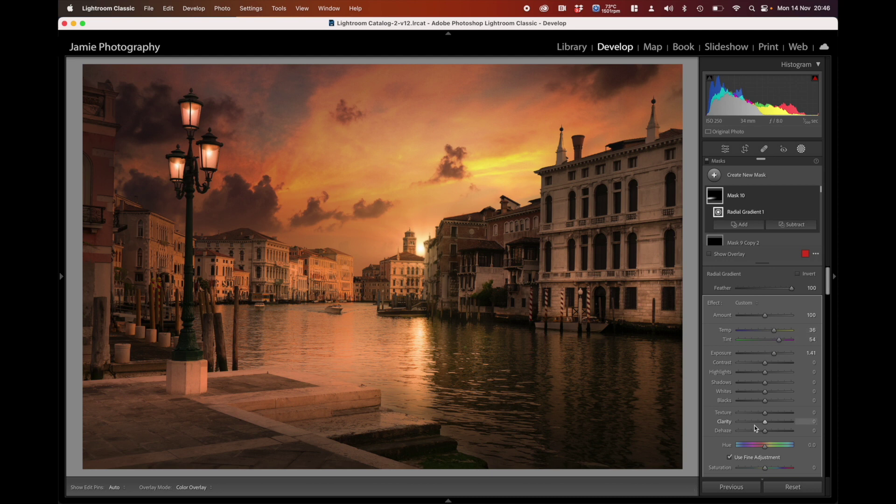
left_click(782, 421)
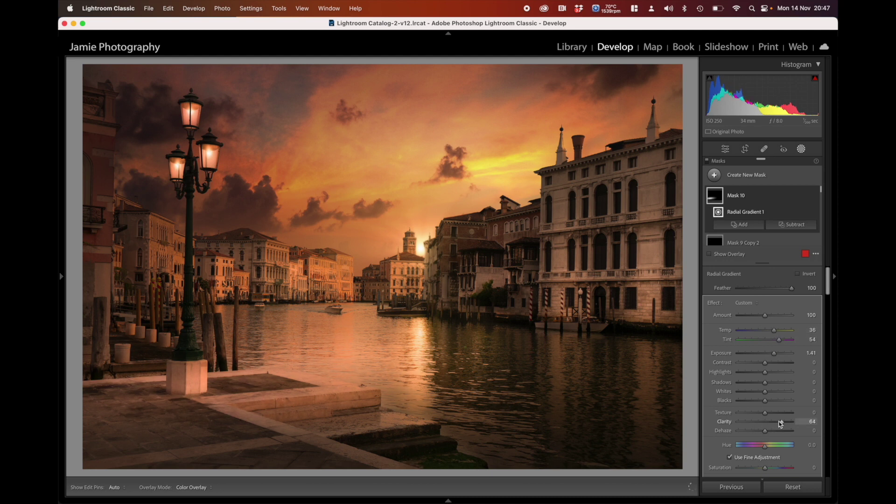
left_click_drag(782, 422, 775, 423)
left_click_drag(775, 355, 777, 357)
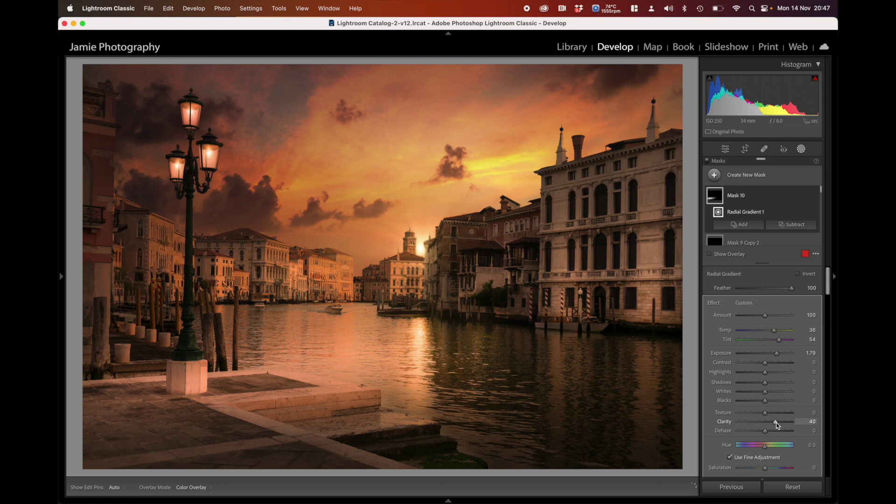
left_click_drag(776, 423, 774, 423)
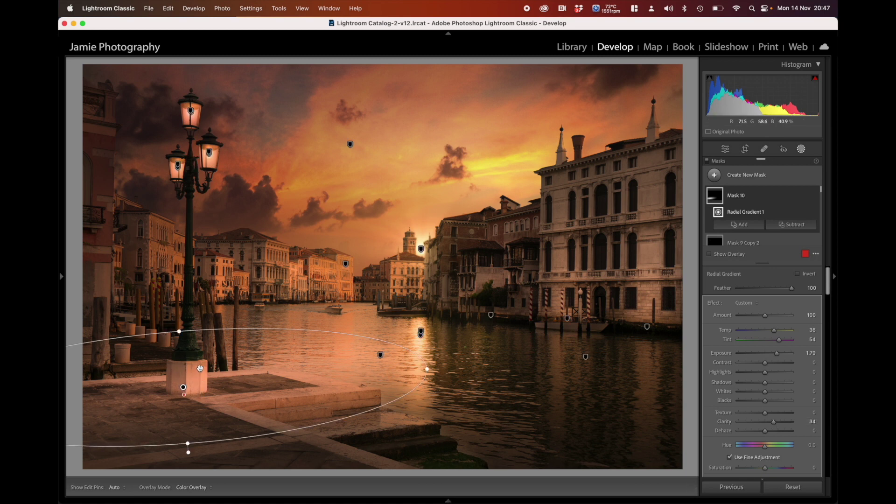
Set up a subtracting brush for Mask 10 with Size 5.0, Feather 21 and Flow 61 at the stone plinth in 200% view.
left_click(787, 226)
left_click(773, 312)
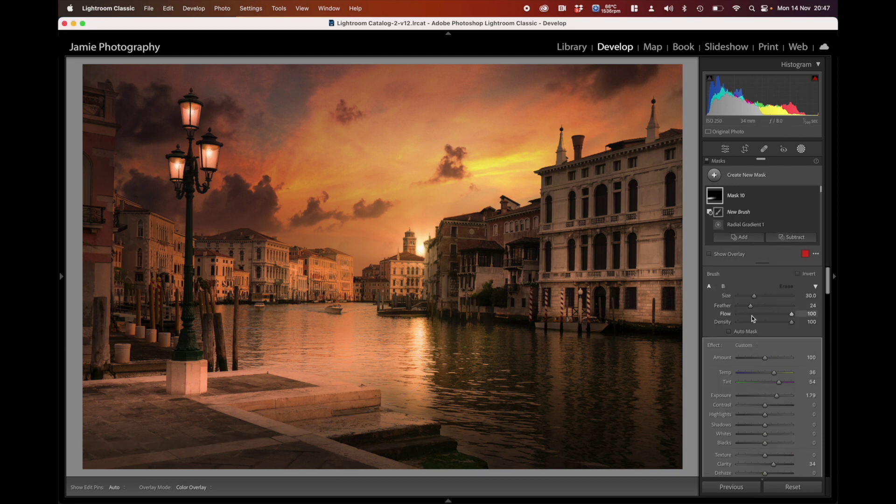
left_click_drag(749, 307, 771, 316)
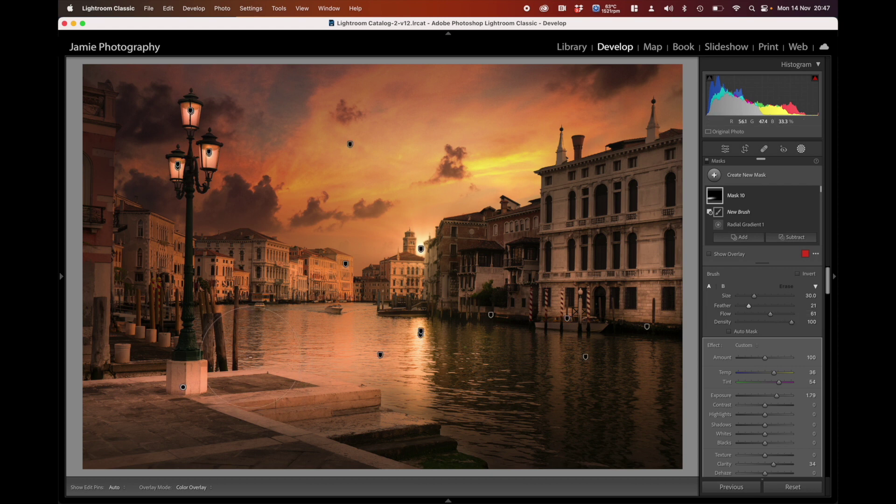
scroll(182, 364, "down", 10)
key("alt")
mouse_move(61, 283)
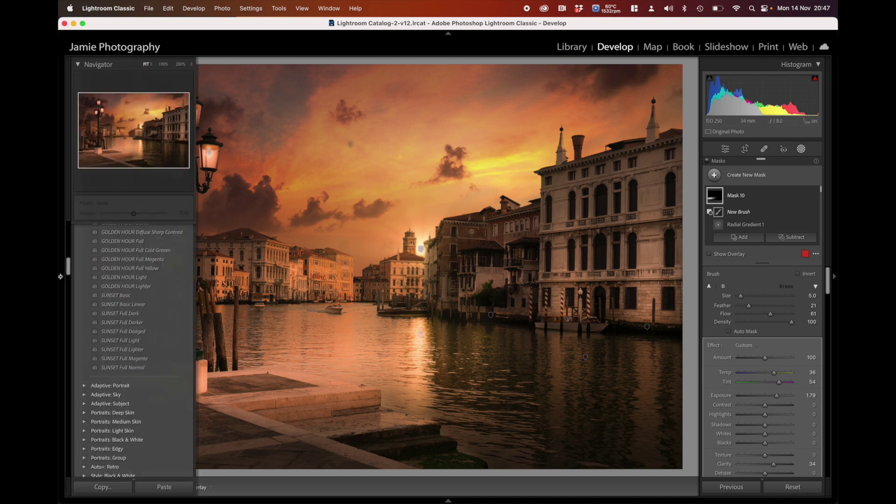
left_click(181, 65)
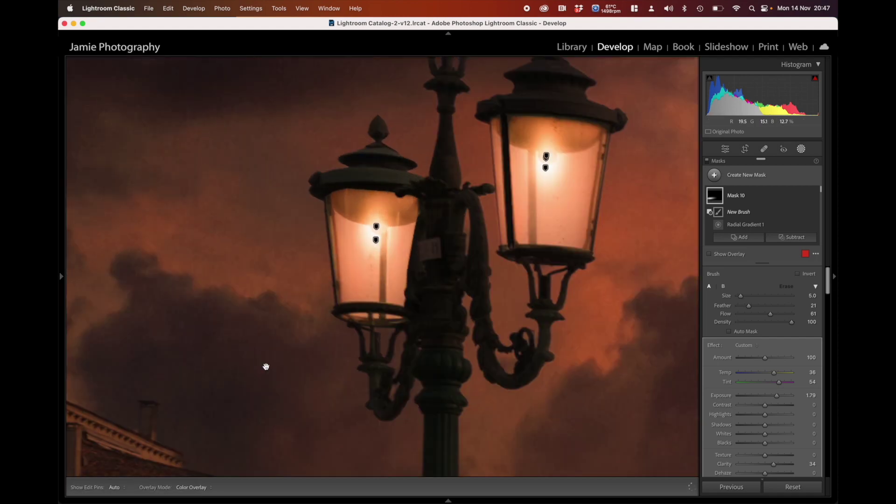
left_click_drag(266, 366, 349, 92)
left_click_drag(378, 445, 262, 161)
left_click_drag(366, 383, 322, 142)
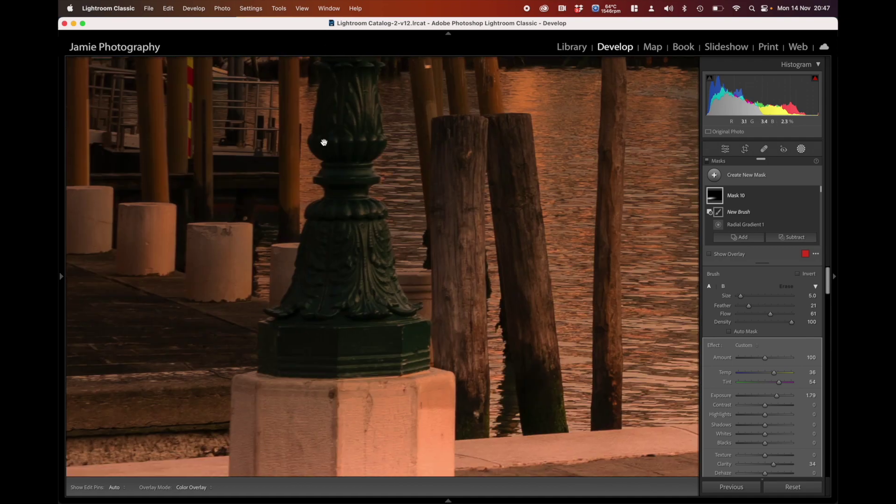
left_click_drag(331, 467, 336, 282)
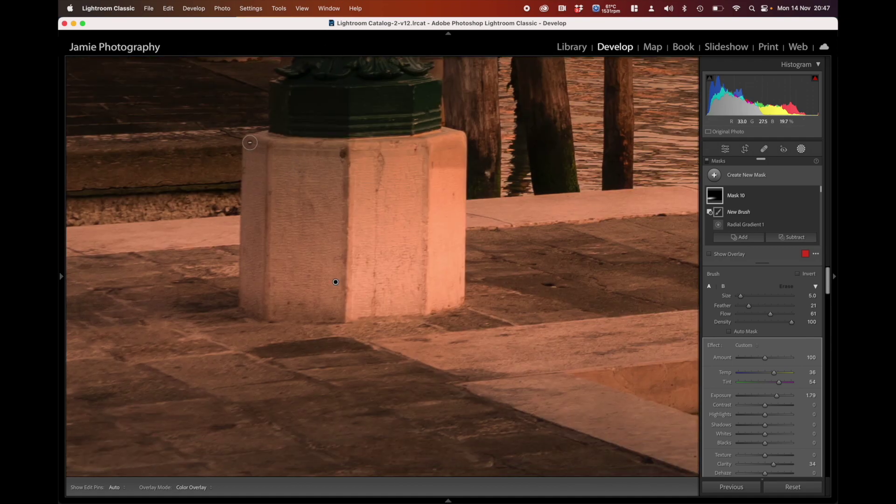
key("h")
mouse_move(290, 150)
left_mouse_down()
mouse_move(461, 139)
mouse_move(459, 300)
mouse_move(432, 313)
mouse_move(349, 318)
mouse_move(246, 311)
mouse_move(247, 147)
mouse_move(452, 153)
mouse_move(450, 295)
mouse_move(443, 304)
mouse_move(336, 309)
mouse_move(257, 302)
mouse_move(259, 149)
left_mouse_up()
mouse_move(256, 200)
left_mouse_down()
mouse_move(250, 286)
mouse_move(259, 299)
left_mouse_up()
key("super+z")
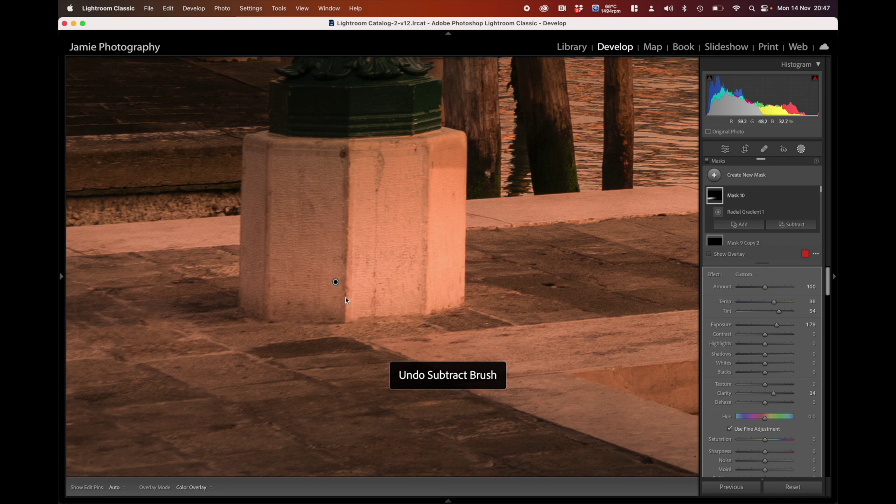
Add a subtracting brush to Mask 10 and paint over the stone plinth's faces with Size 11.0, Feather 21 and Flow 61.
scroll(306, 202, "up", 3)
left_click(770, 225)
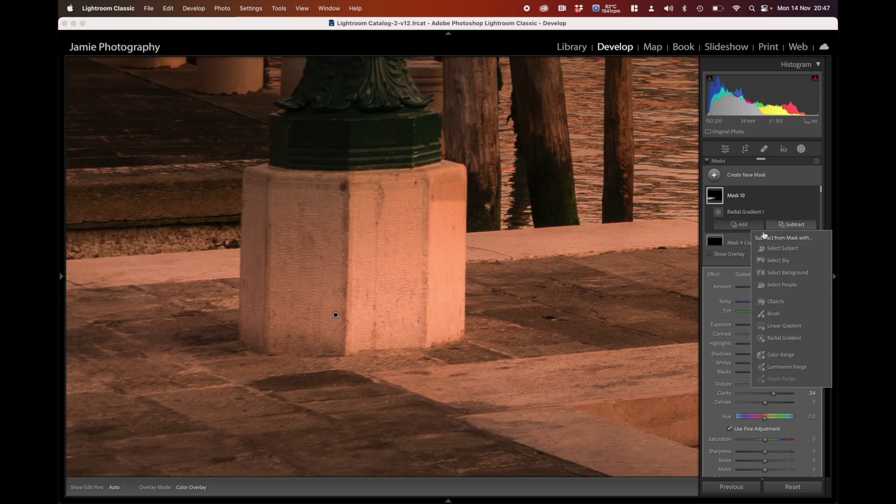
left_click(768, 313)
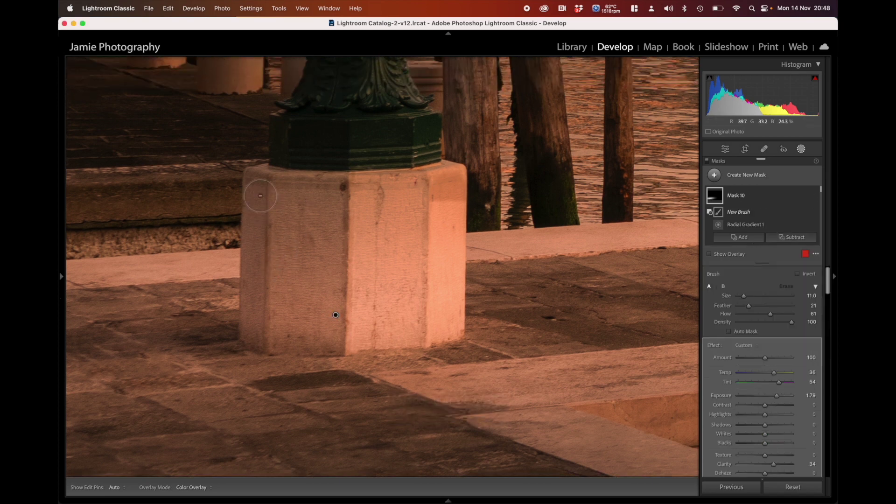
mouse_move(258, 184)
left_mouse_down()
mouse_move(416, 193)
mouse_move(455, 179)
mouse_move(448, 332)
mouse_move(441, 197)
mouse_move(423, 334)
mouse_move(248, 347)
mouse_move(252, 212)
mouse_move(416, 217)
mouse_move(405, 322)
mouse_move(274, 326)
mouse_move(267, 288)
mouse_move(268, 245)
mouse_move(394, 240)
mouse_move(401, 274)
mouse_move(388, 301)
mouse_move(277, 300)
mouse_move(281, 263)
mouse_move(363, 262)
mouse_move(384, 267)
mouse_move(350, 289)
mouse_move(292, 286)
left_mouse_up()
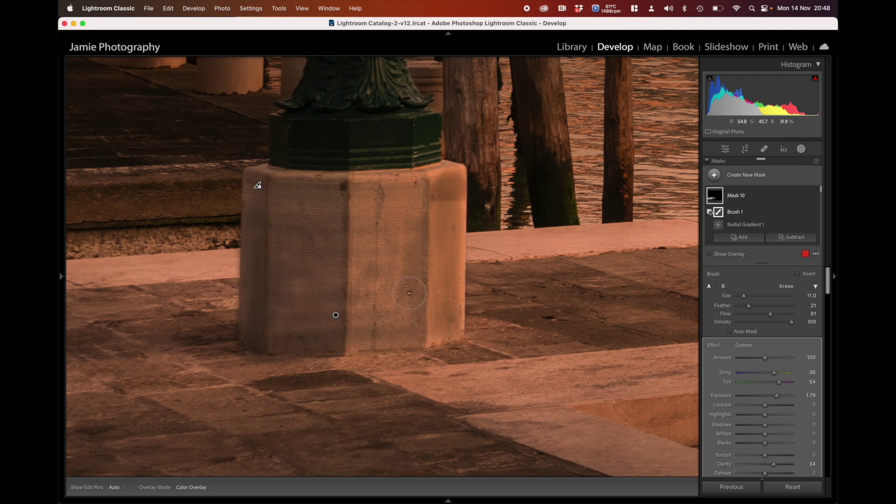
Extend Mask 10's brush subtraction down to the base and outer edges of the stone plinth with Size 11.0.
key("bracketright")
key("bracketright")
key("bracketleft")
key("bracketleft")
key("bracketleft")
key("bracketleft")
key("bracketleft")
key("bracketright")
key("bracketright")
key("bracketright")
key("bracketright")
key("bracketright")
key("h")
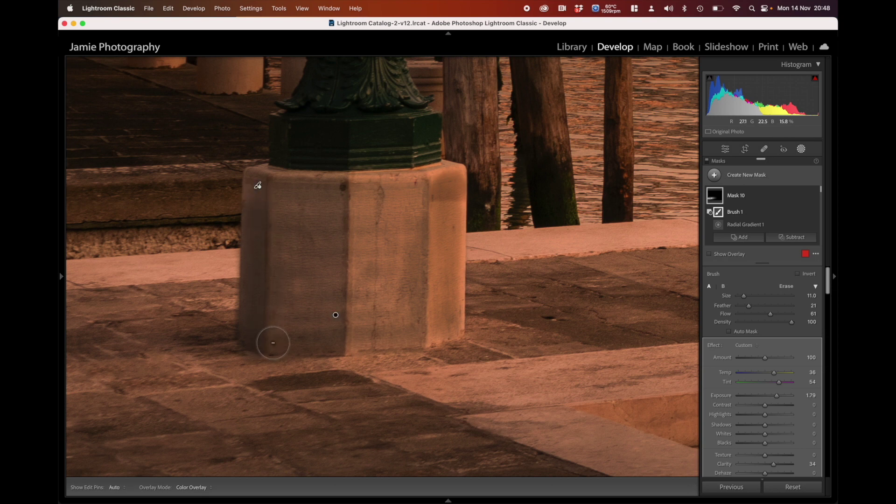
key("h")
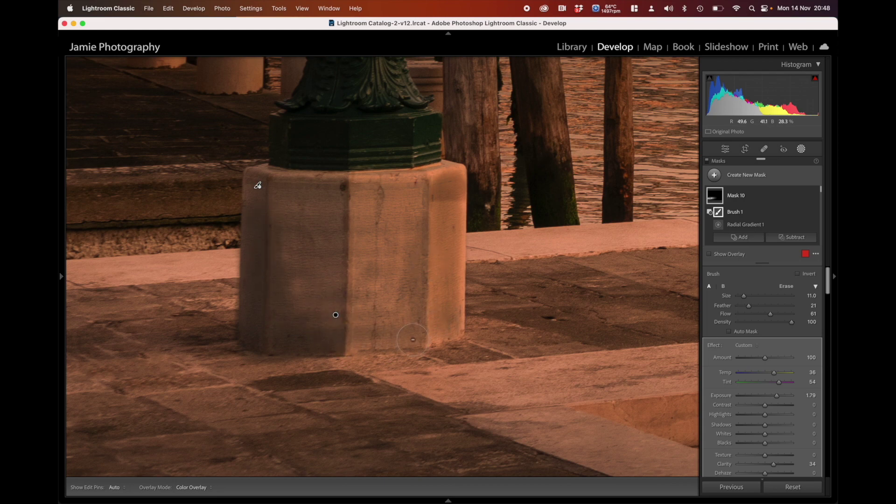
Set the brush's Flow to 41 and refine the subtraction on the plinth's right-hand faces with Sizes 17.0 and 14.0.
left_click(761, 315)
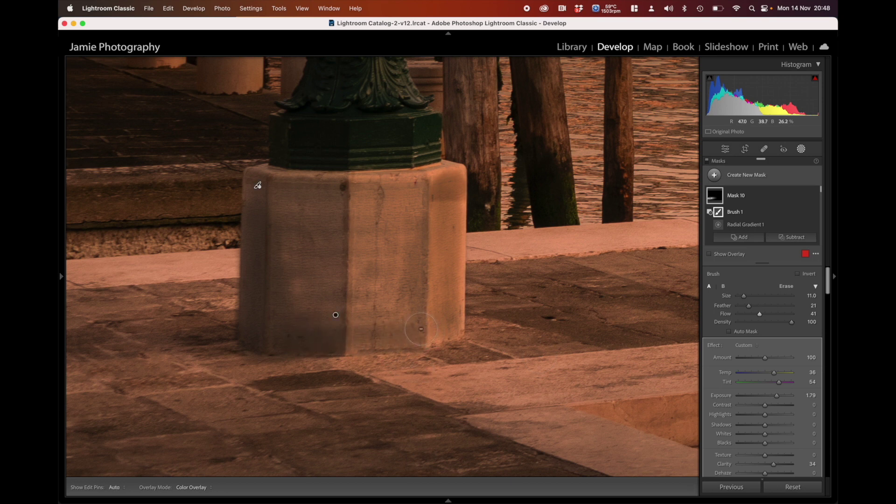
scroll(405, 327, "up", 5)
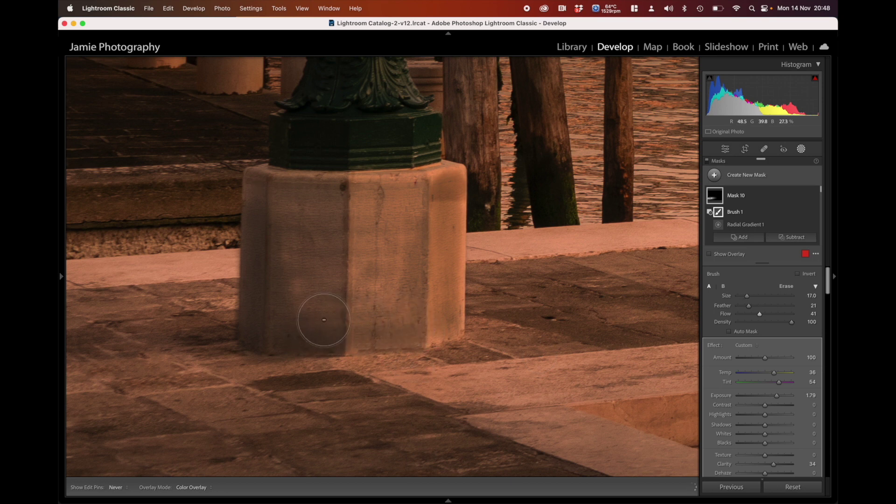
key("h")
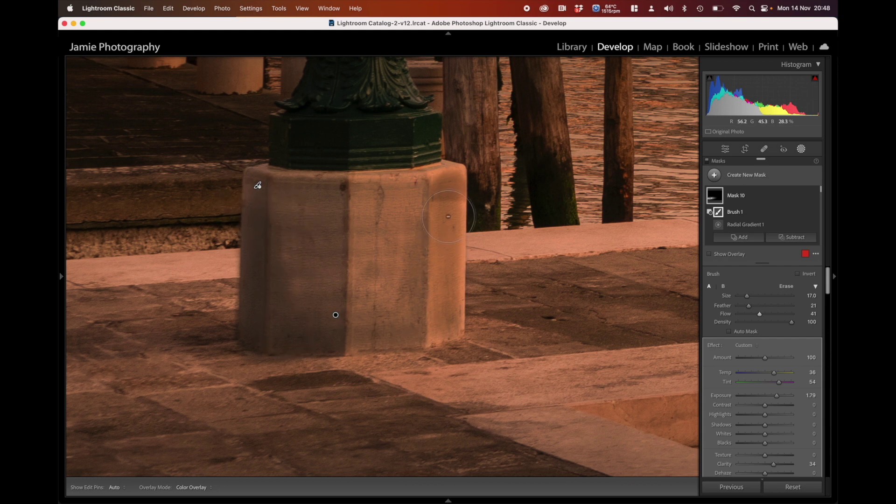
key("bracketleft")
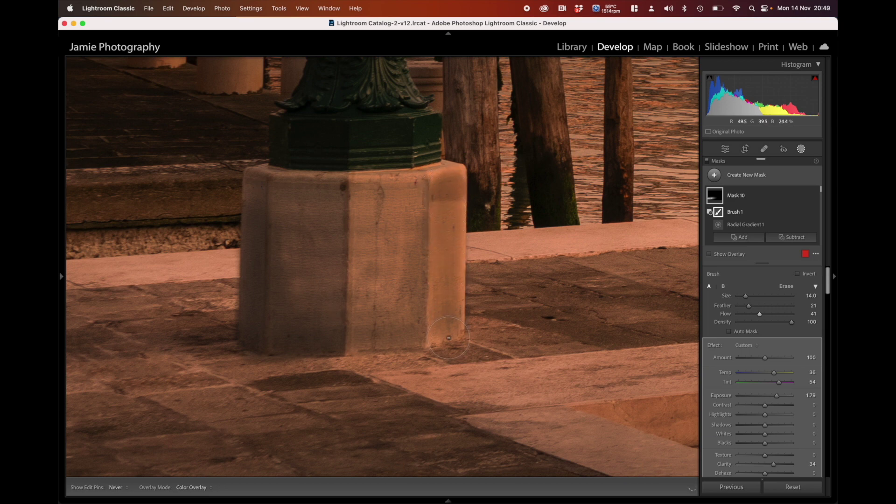
key("h")
mouse_move(60, 281)
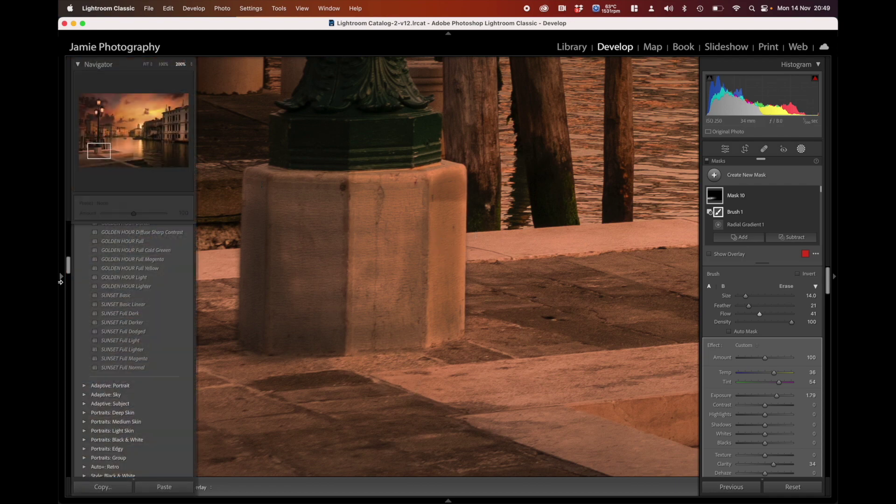
left_click(148, 64)
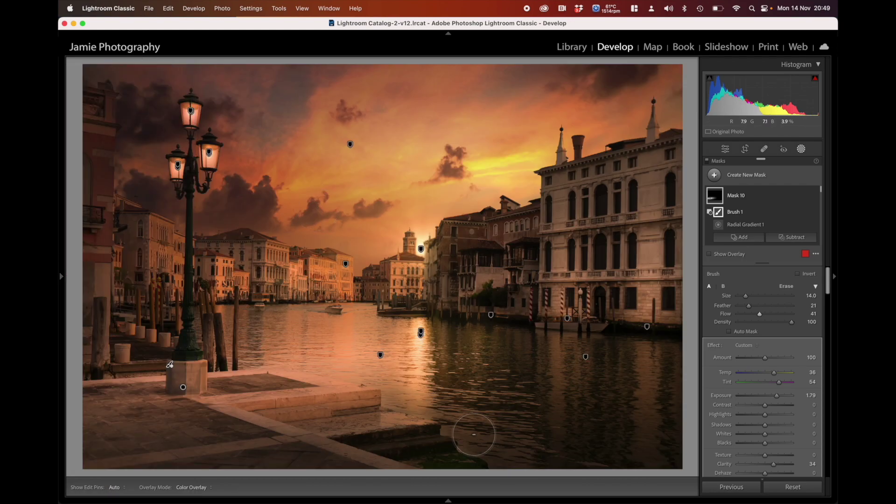
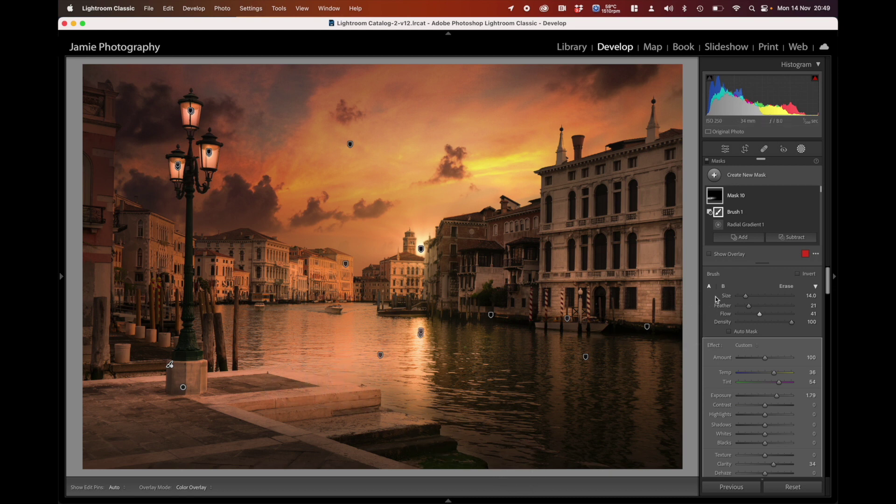
Add a second subtracting brush to Mask 10 with Feather 0 and Flow 75.
left_click(781, 239)
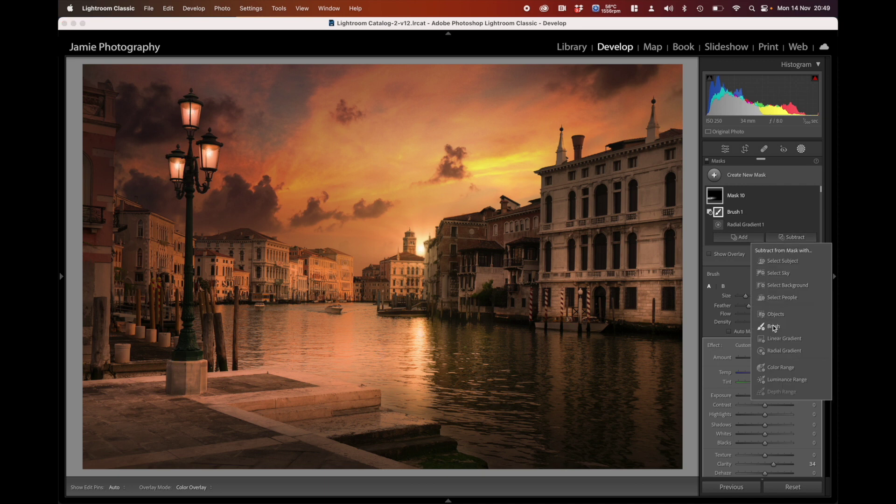
left_click(745, 226)
left_click(794, 237)
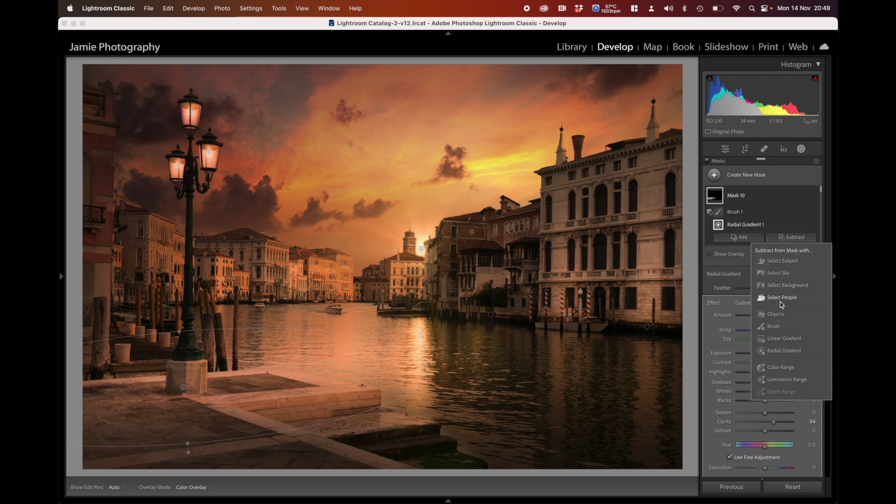
left_click(779, 327)
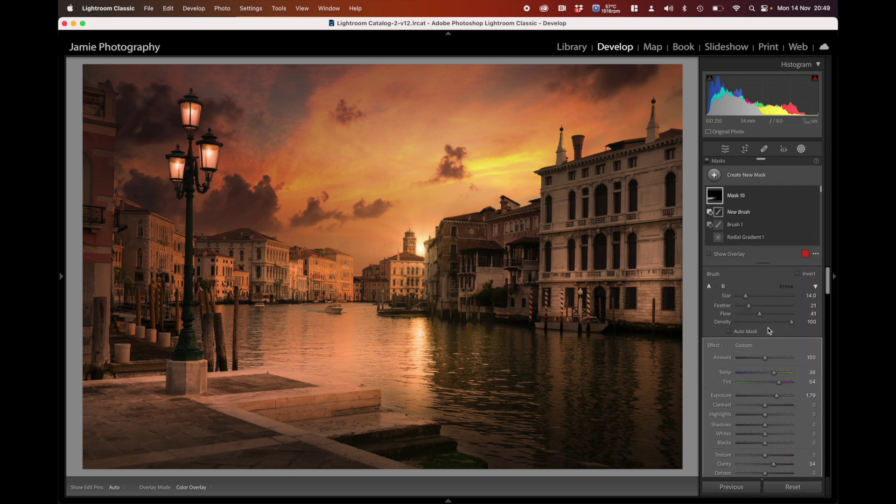
left_click_drag(748, 306, 736, 306)
left_click_drag(780, 318, 779, 317)
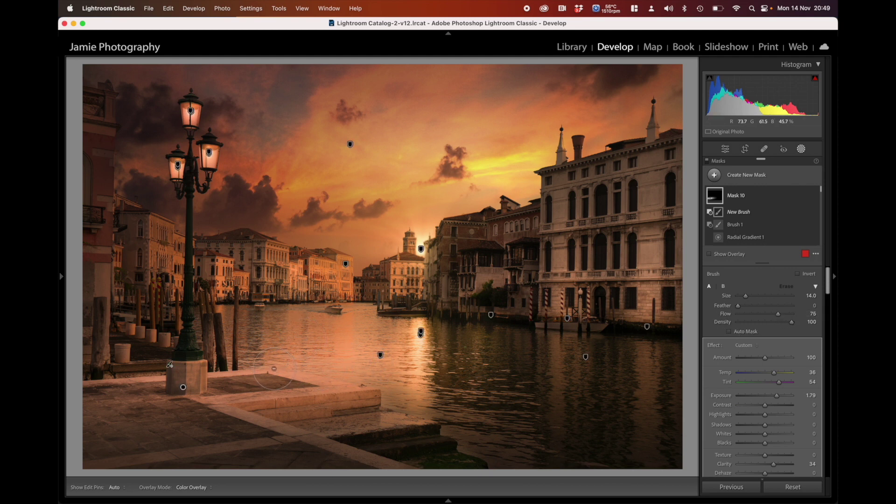
Subtract the glow from the water and posts just behind the quay's rear edge in 100% view, with brush Size 8.0.
mouse_move(62, 277)
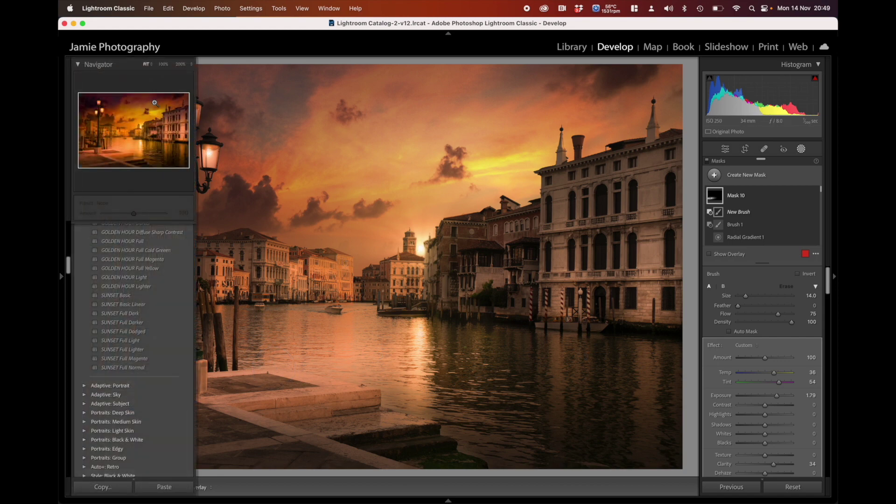
left_click(164, 65)
scroll(214, 243, "right", 5)
scroll(214, 243, "up", 3)
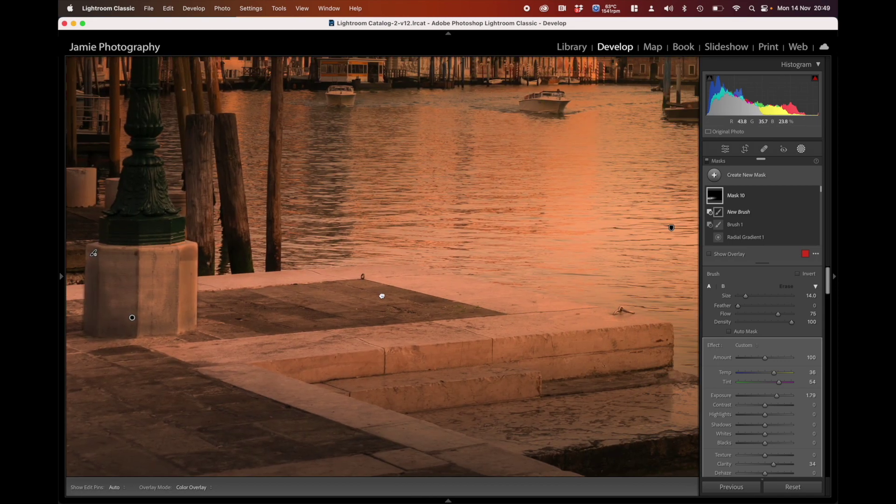
scroll(213, 243, "down", 6)
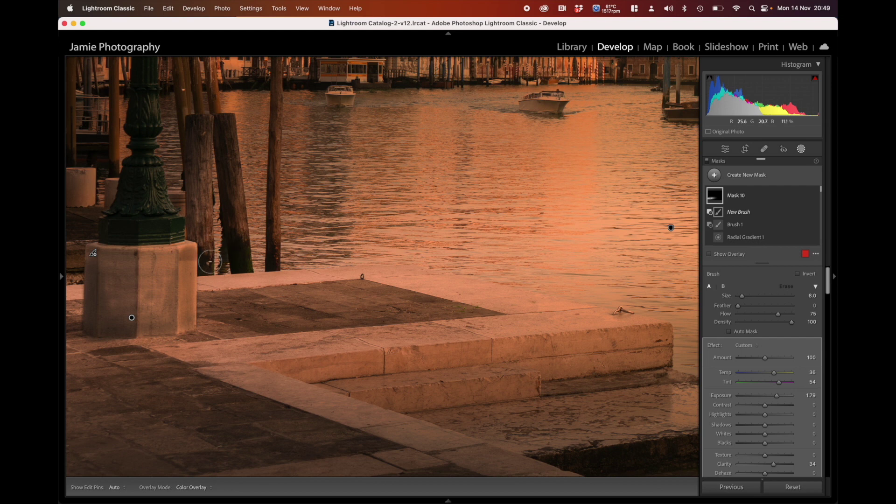
left_click_drag(210, 265, 349, 264)
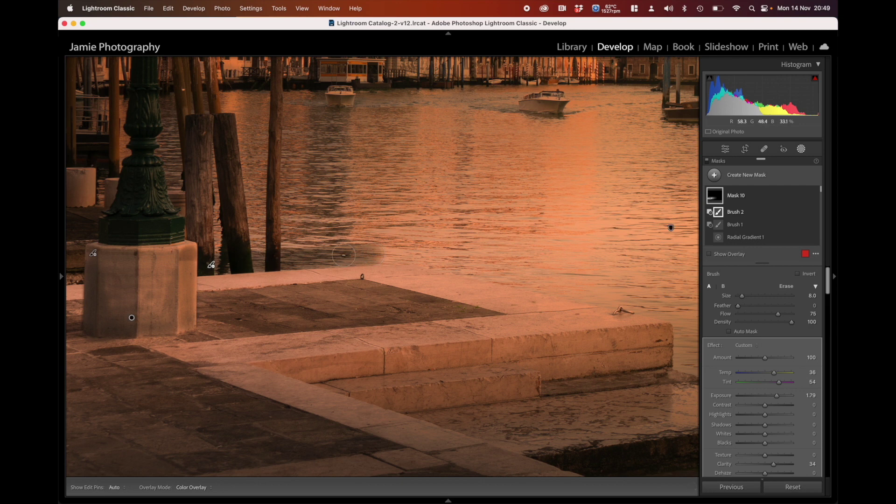
Set the brush's Feather to 25 and subtract the glow from the water along the quay's rear and diagonal edges.
scroll(229, 247, "up", 4)
mouse_move(218, 246)
left_mouse_down()
mouse_move(418, 252)
mouse_move(394, 252)
left_mouse_up()
key("h")
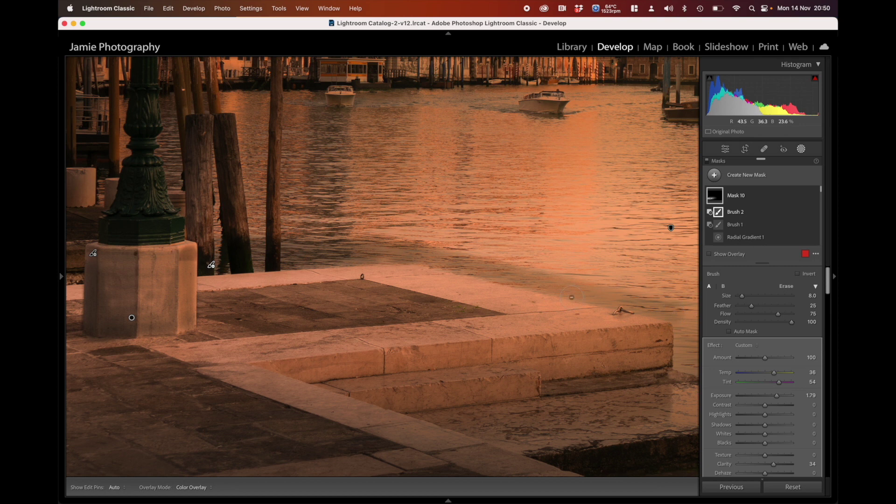
left_click_drag(425, 255, 607, 301)
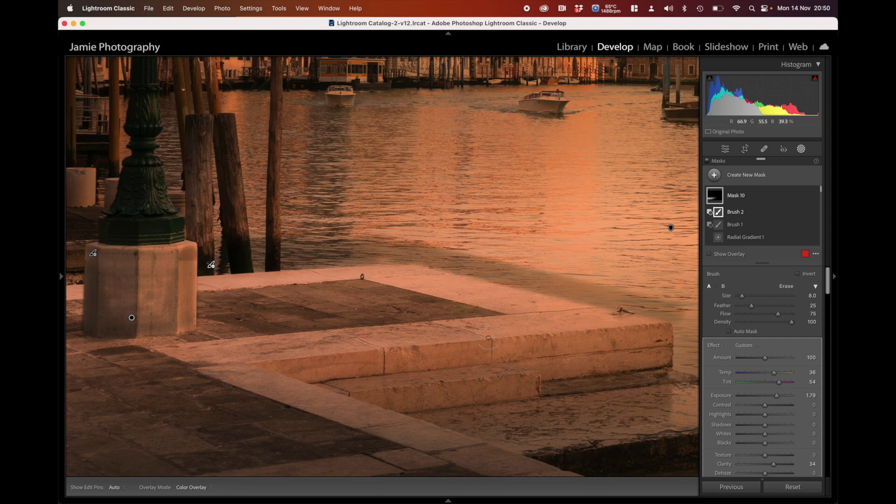
Subtract the glow from the water at the quay's outer corner and the steps' vertical faces with brush Size 10.0.
left_click_drag(488, 338, 291, 262)
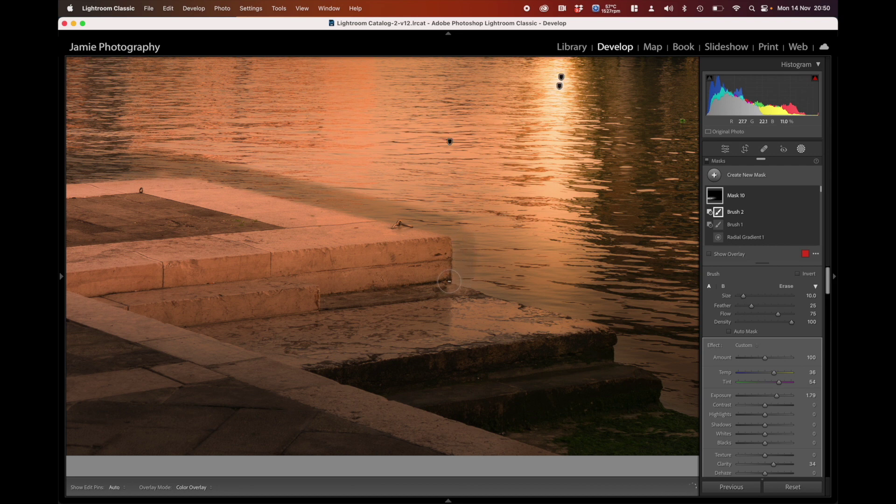
scroll(474, 271, "up", 4)
key("h")
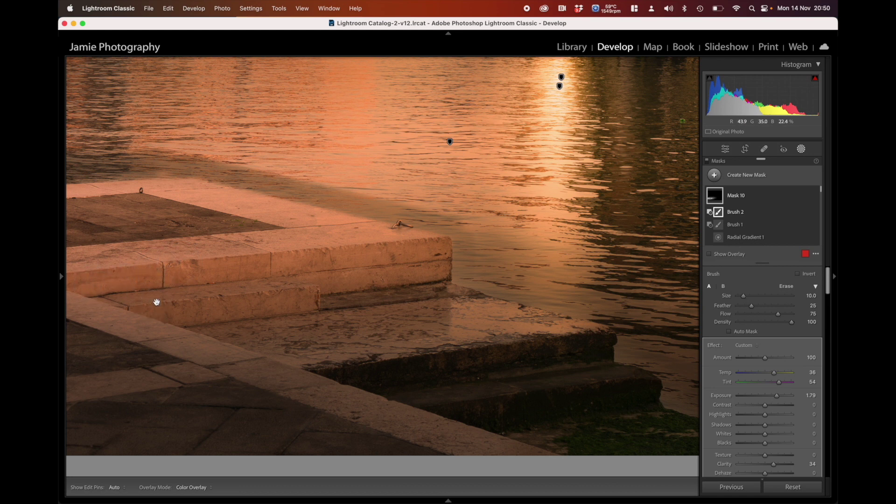
left_click_drag(157, 302, 309, 295)
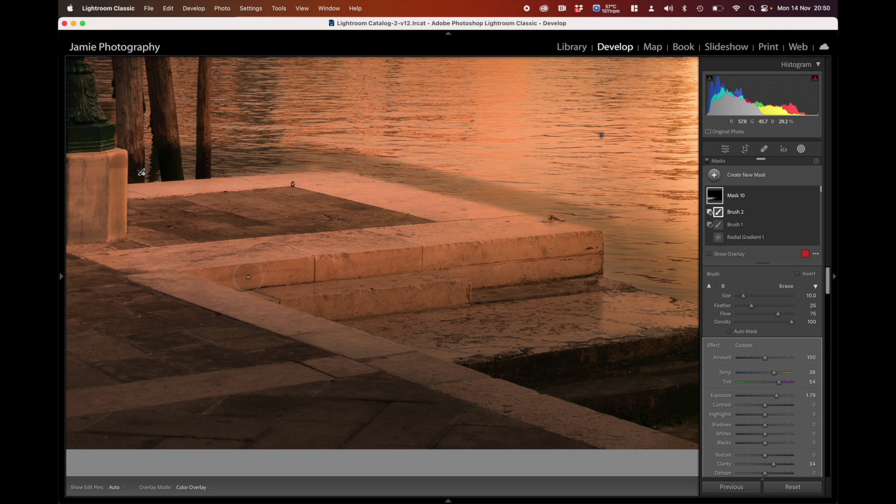
key("h")
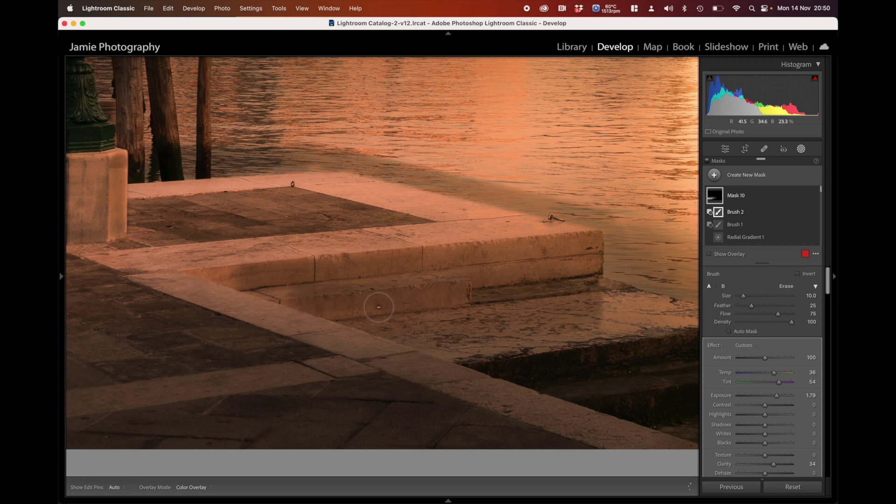
key("h")
Refine the subtraction in the quay wall's narrow inner corner and along its top edge with Sizes 5.0, 1.0 and 2.0.
key("bracketleft")
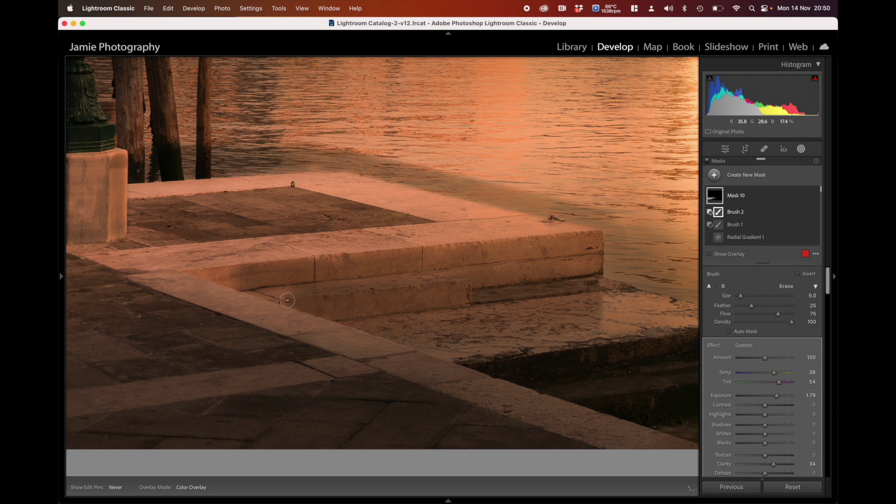
key("bracketleft")
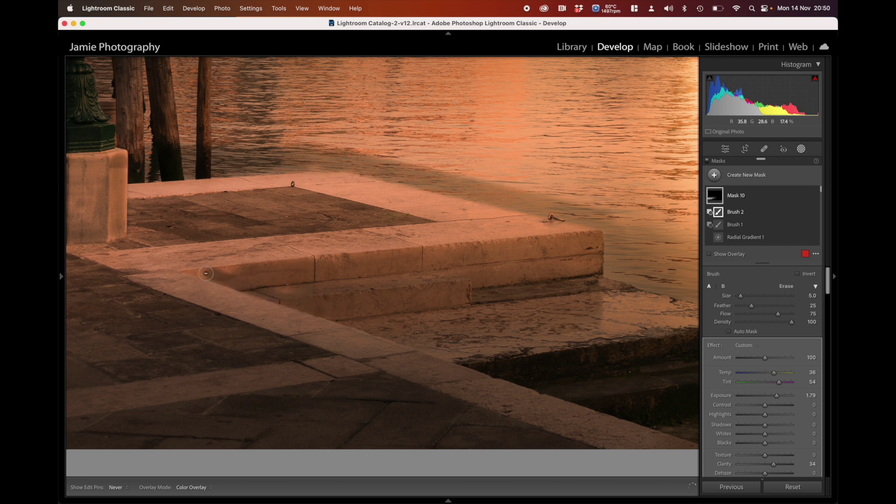
key("h")
left_click(235, 267, "shift")
key("h")
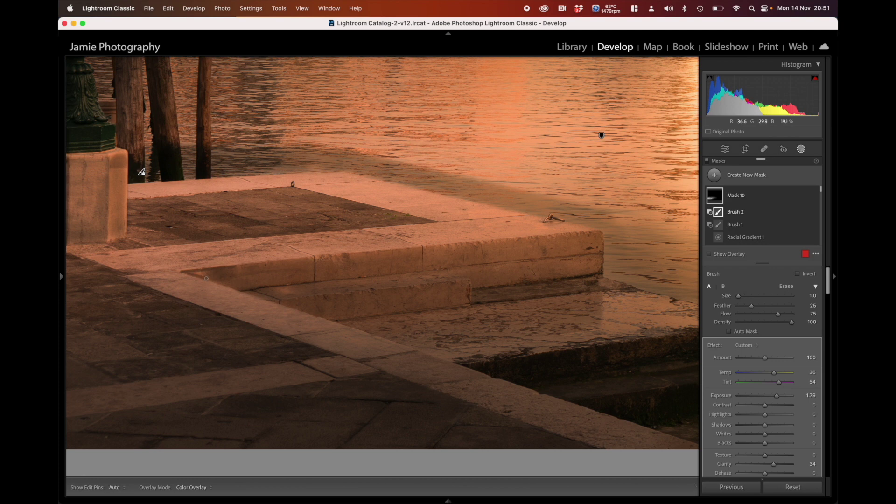
left_click_drag(194, 274, 207, 275)
key("]")
left_click_drag(313, 260, 312, 261)
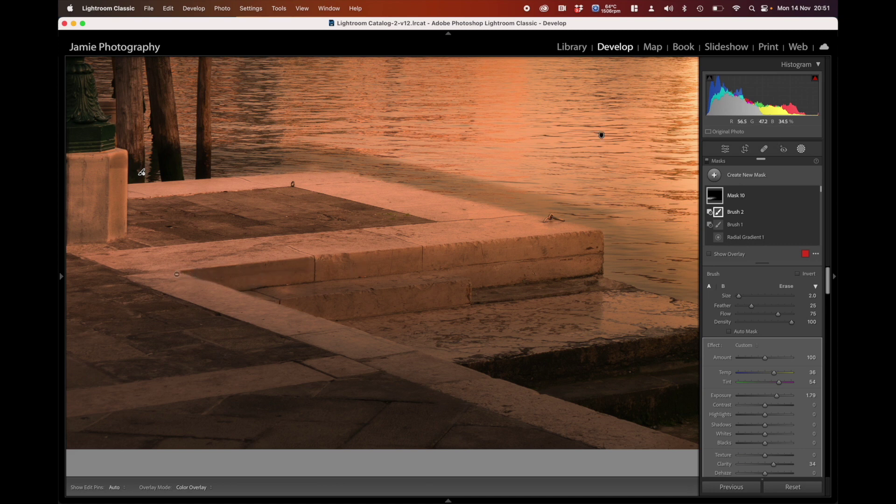
Touch up the subtraction along the quay wall's vertical face toward its outer end in 200% view, and return to the full photo.
mouse_move(61, 276)
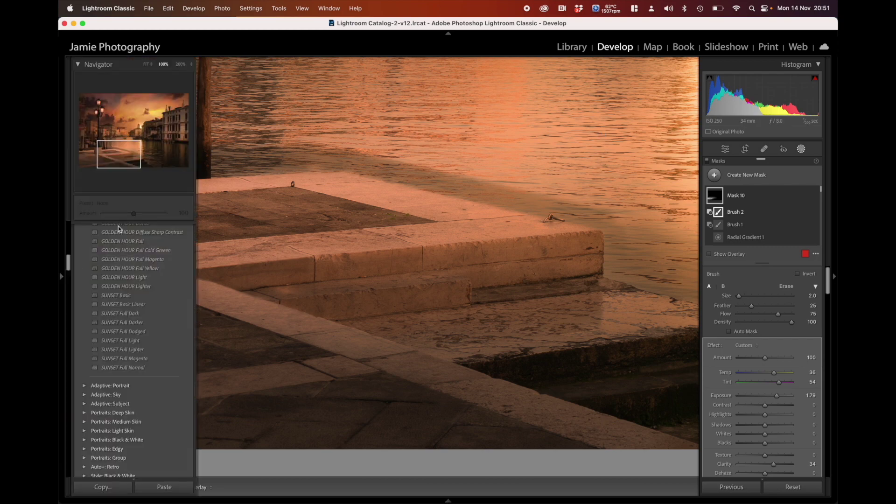
left_click(180, 65)
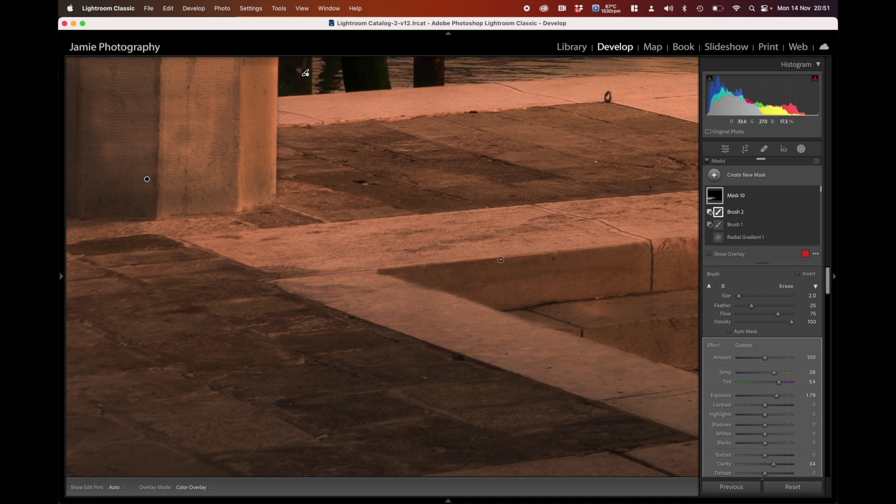
key("h")
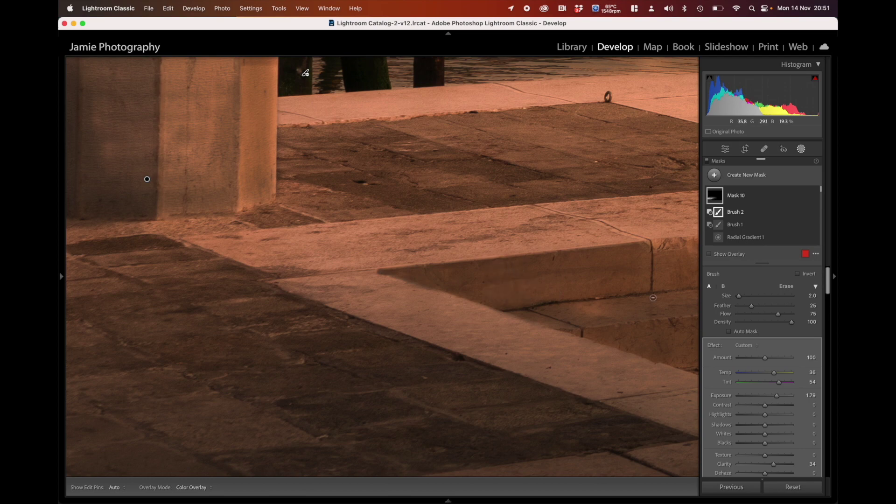
left_click_drag(593, 305, 150, 271)
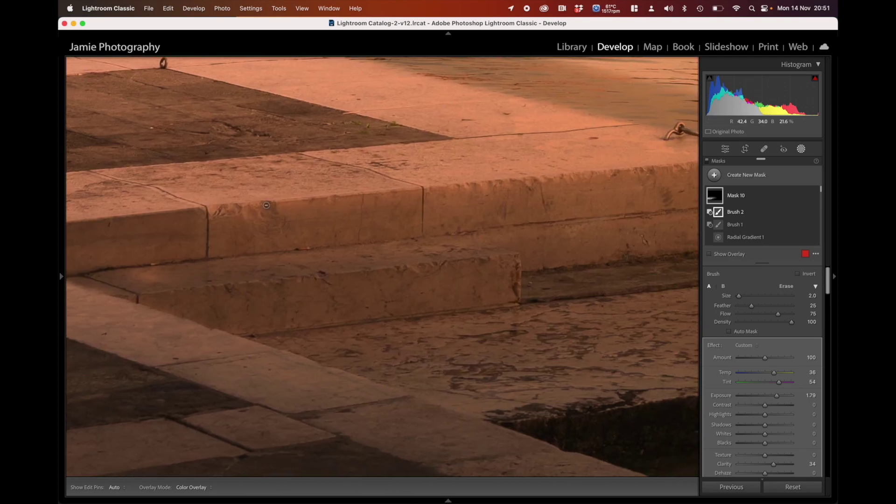
key("bracketright")
key("bracketright")
key("bracketright")
key("bracketright")
left_click(663, 176)
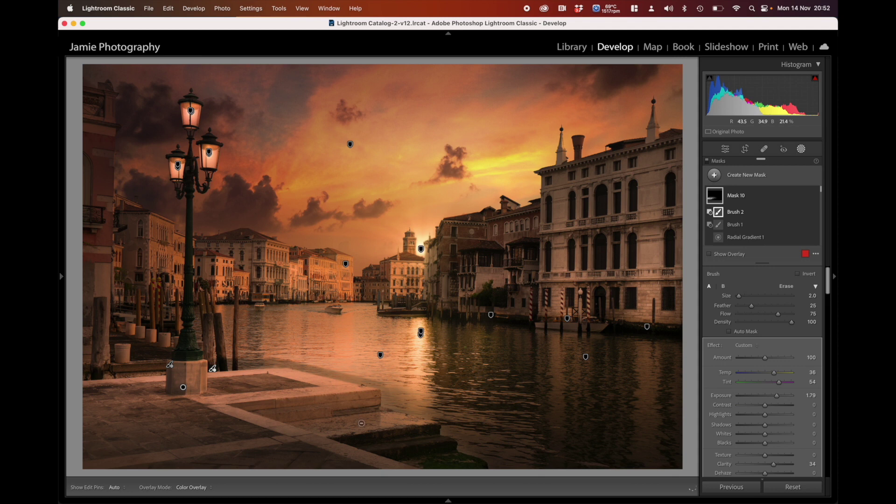
Set the subtracting brush of the quay glow mask to Size 12.0, Feather 0 and Flow 100, with edit pins hidden.
scroll(387, 418, "up", 5)
key("h")
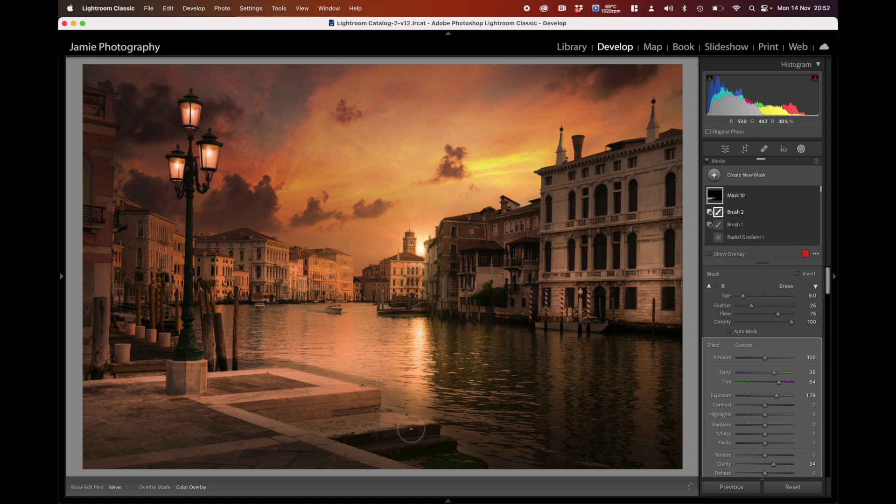
key("h")
scroll(407, 434, "down", 3)
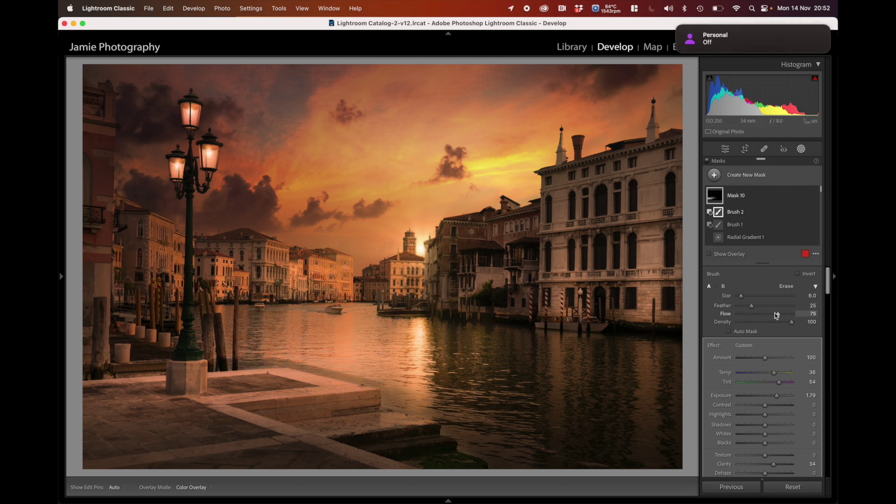
left_click_drag(778, 315, 793, 314)
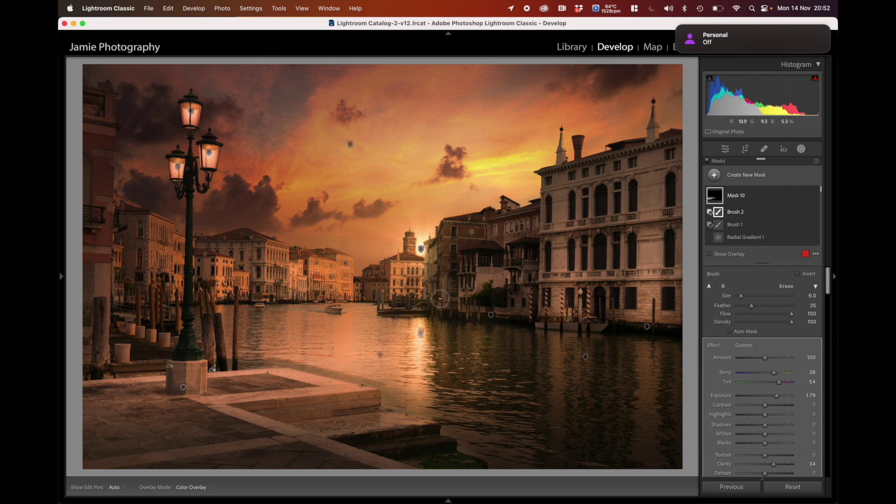
left_click(738, 306)
key("h")
scroll(220, 349, "up", 4)
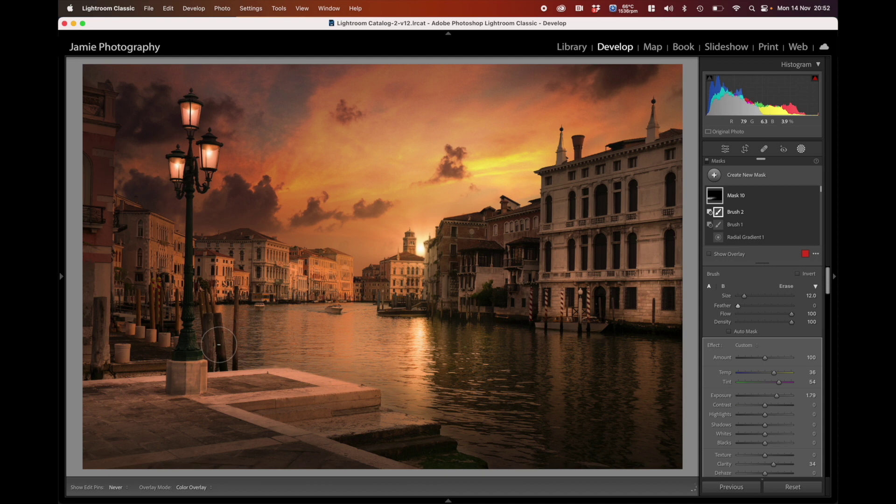
Show the edit pins again and raise the quay glow mask's Clarity to 55.
key("h")
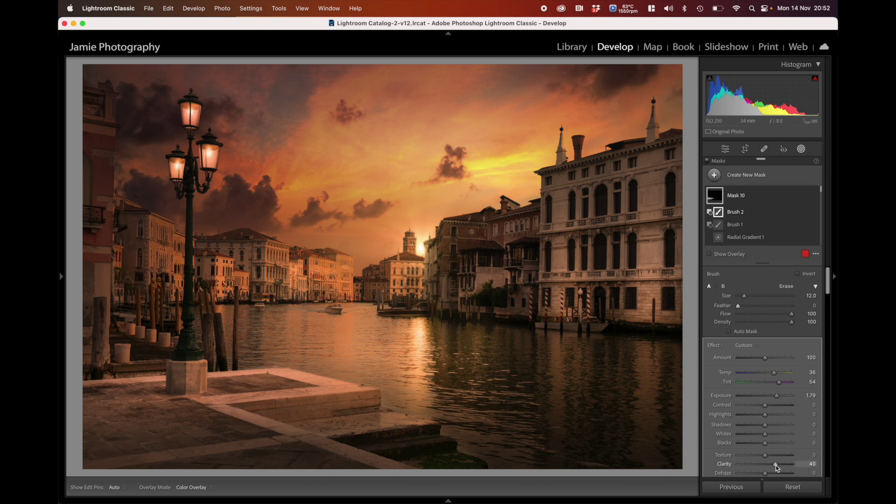
left_click_drag(777, 465, 781, 465)
left_click_drag(781, 468, 780, 467)
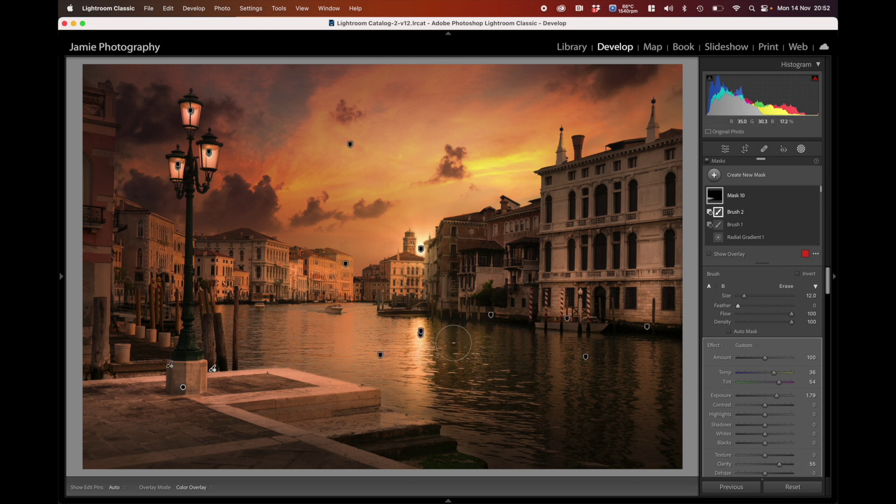
Add a radial gradient mask as a tall, narrow ellipse over the dark water just beside the sun's reflection, with Feather 100.
left_click(744, 177)
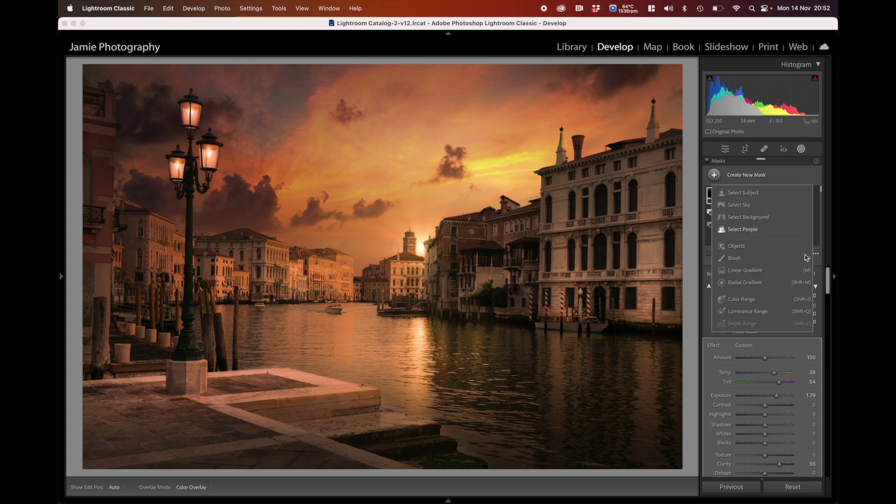
left_click(746, 283)
left_click_drag(473, 342, 574, 394)
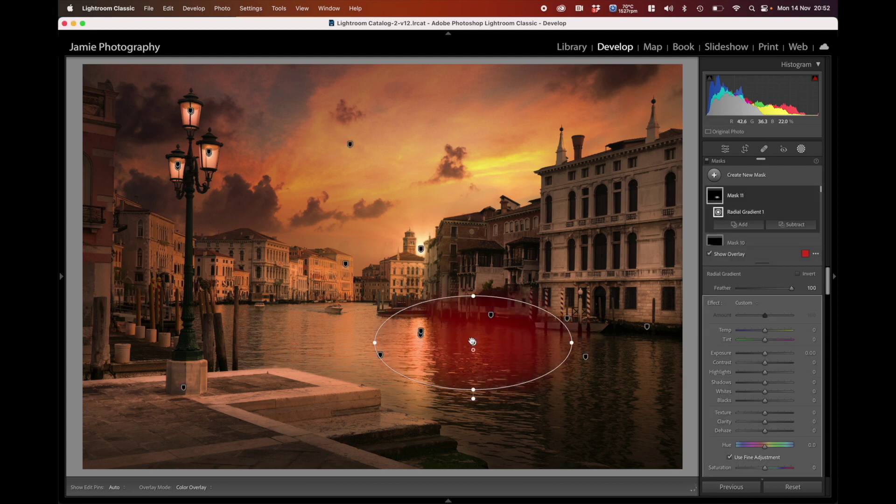
mouse_move(475, 346)
left_mouse_down()
mouse_move(517, 350)
mouse_move(487, 348)
left_mouse_up()
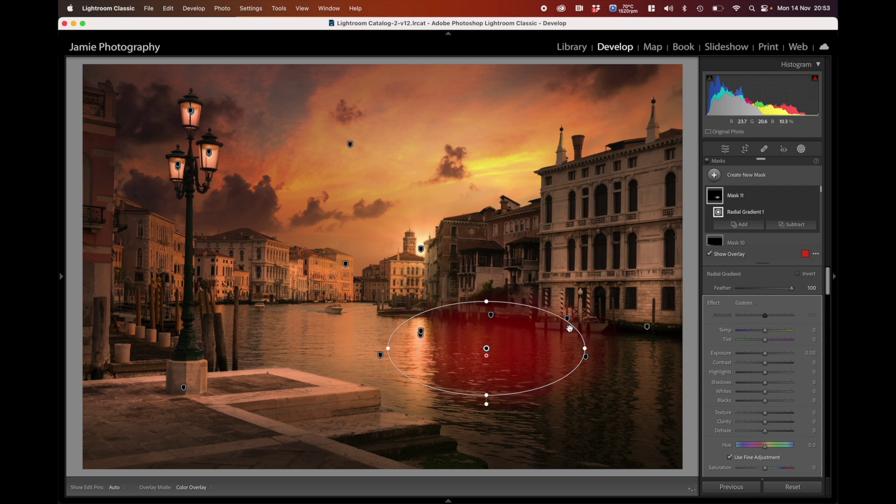
left_click_drag(592, 348, 489, 243)
left_click_drag(439, 349, 430, 351)
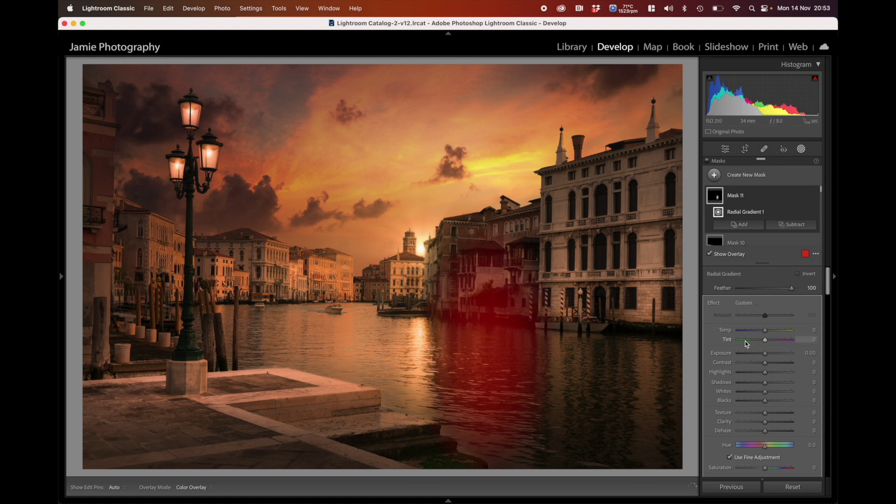
Darken the water gradient with Exposure -0.81 and Tint 47, and shift its ellipse slightly toward the quay.
left_click_drag(765, 354, 762, 358)
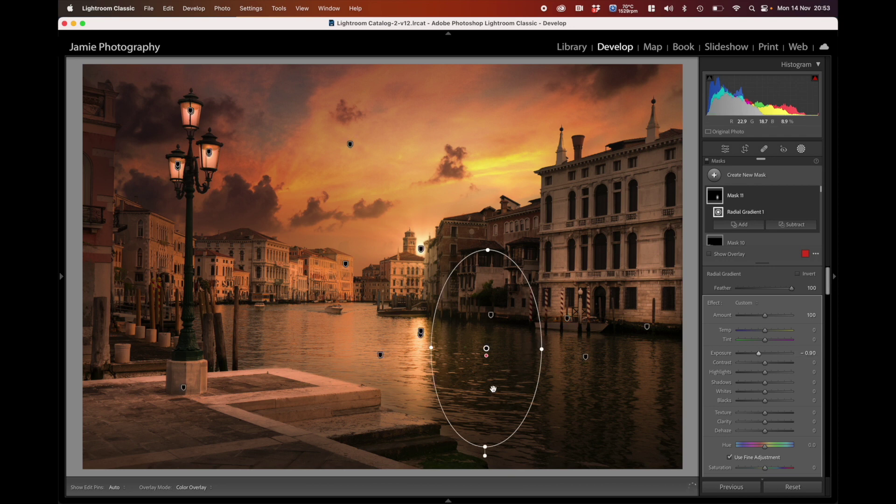
left_click_drag(484, 350, 478, 354)
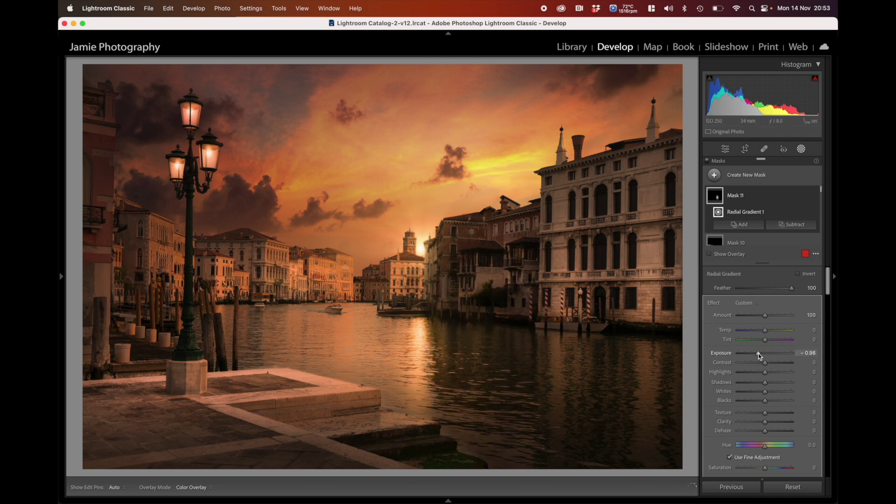
left_click_drag(758, 353, 760, 354)
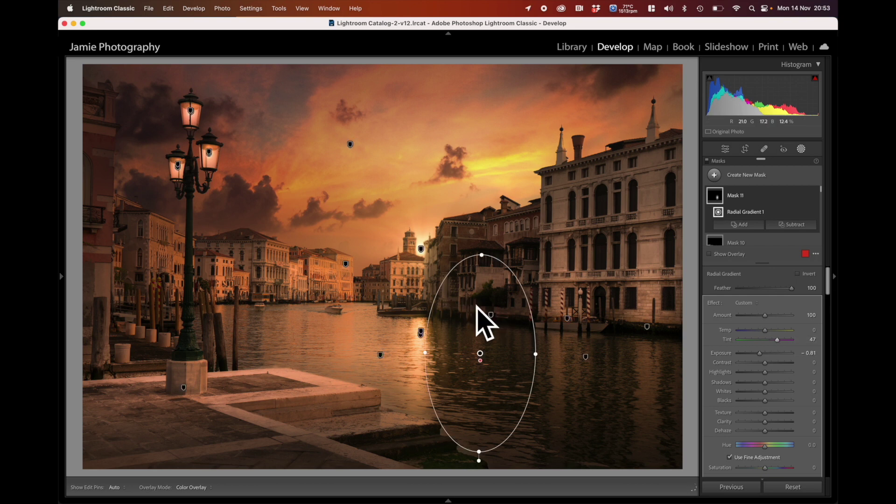
Subtract the buildings above the waterline from the water's radial gradient with a Size 12.0 brush.
left_click(777, 226)
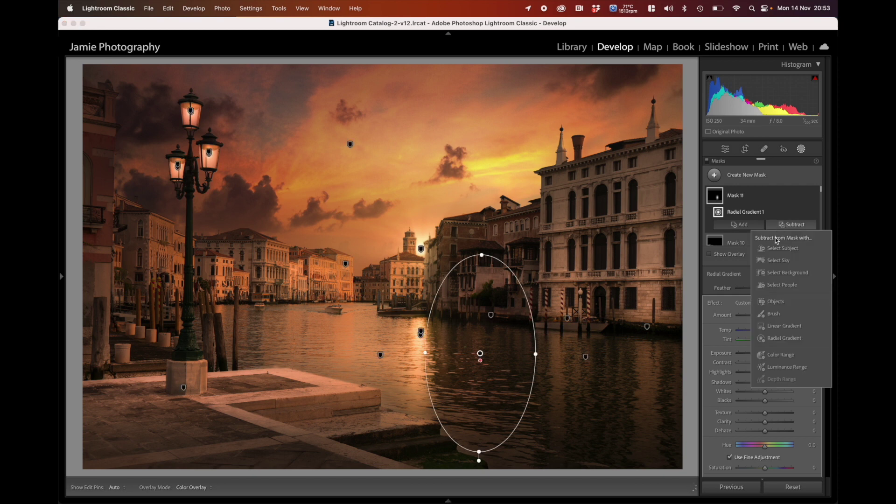
left_click(773, 314)
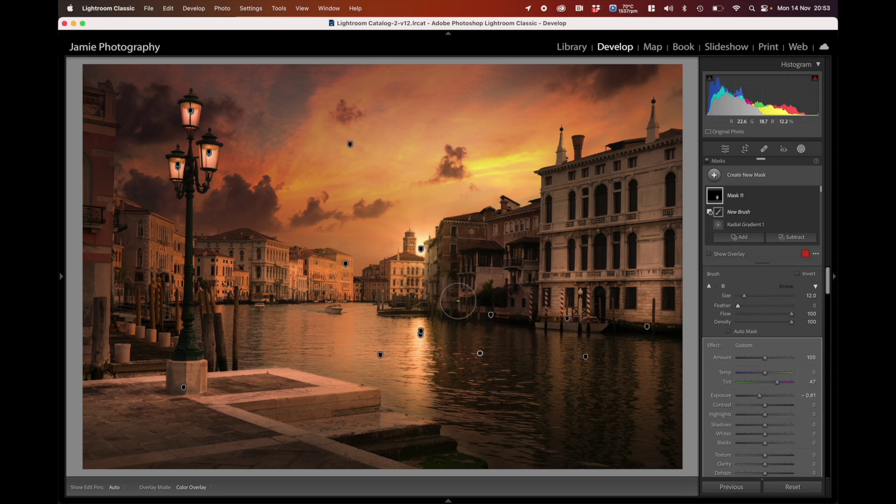
mouse_move(449, 301)
left_mouse_down()
mouse_move(542, 301)
mouse_move(440, 290)
mouse_move(494, 283)
mouse_move(483, 275)
mouse_move(508, 254)
mouse_move(500, 232)
mouse_move(517, 252)
left_mouse_up()
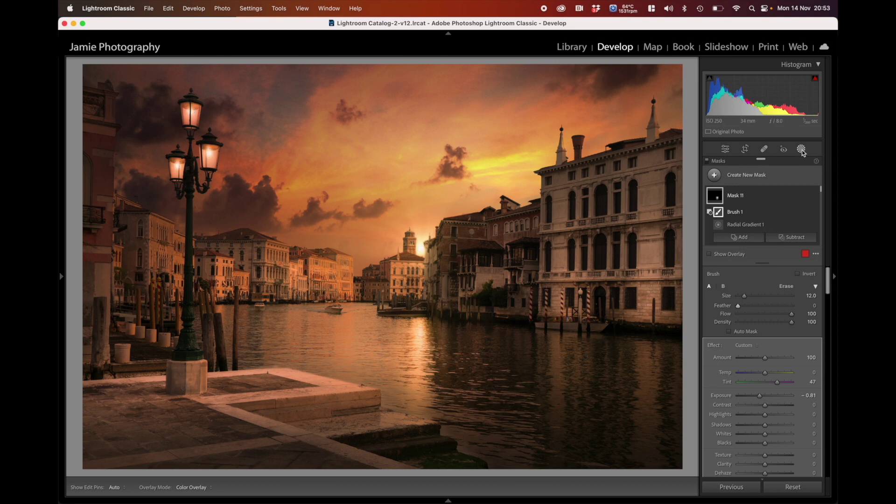
left_click(742, 182)
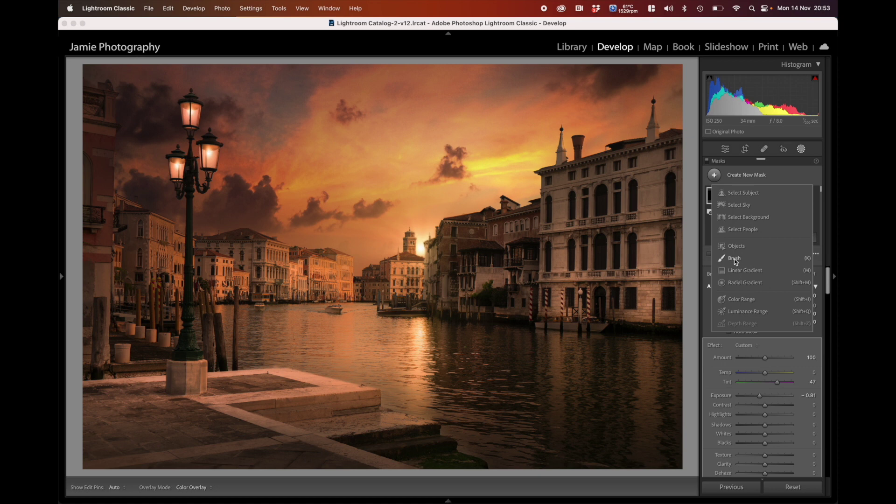
left_click(734, 267)
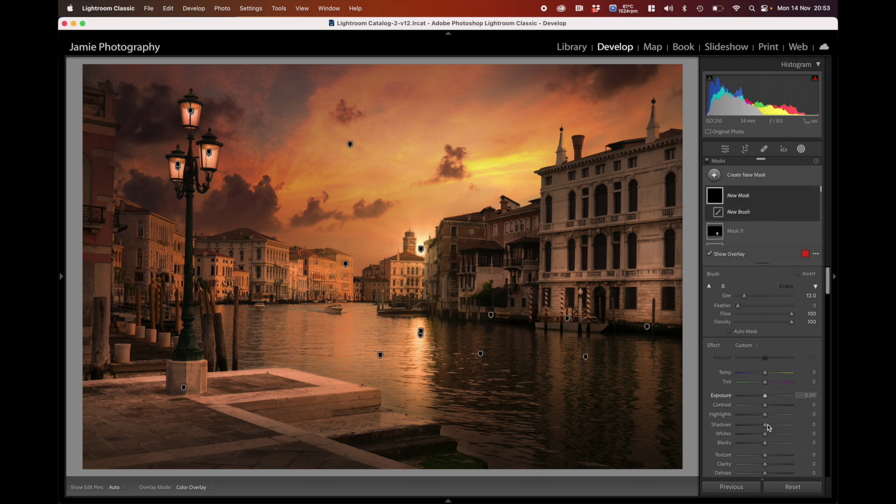
scroll(752, 429, "down", 2)
scroll(752, 429, "down", 2)
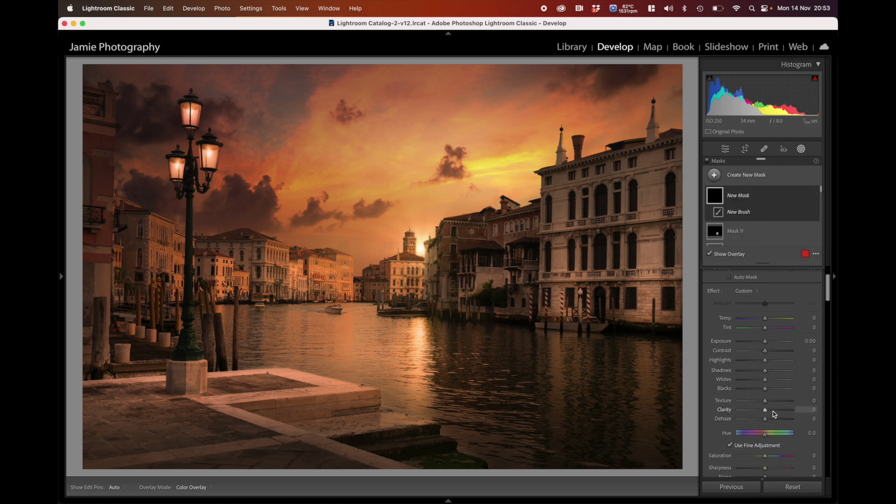
left_click(774, 412)
left_click(772, 352)
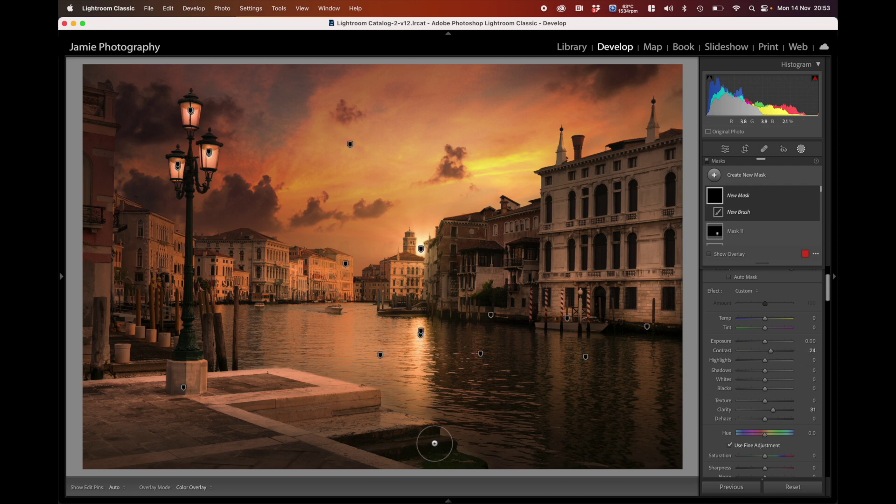
key("h")
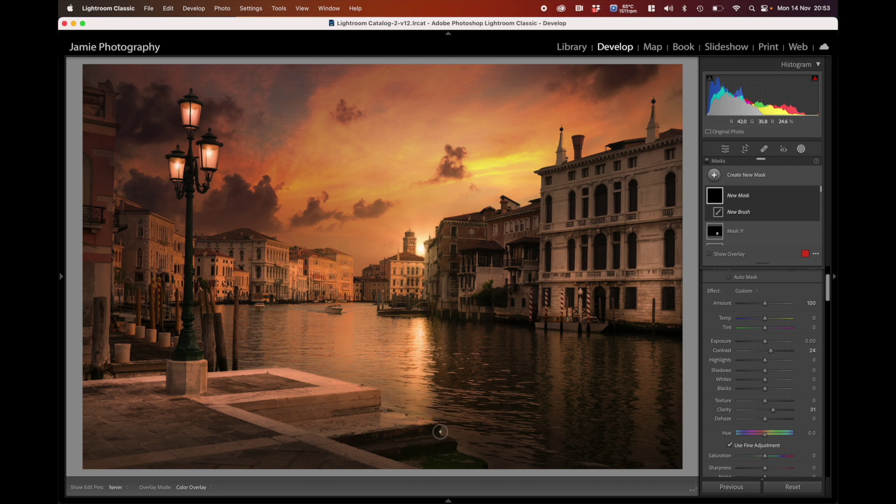
left_click_drag(440, 432, 485, 467)
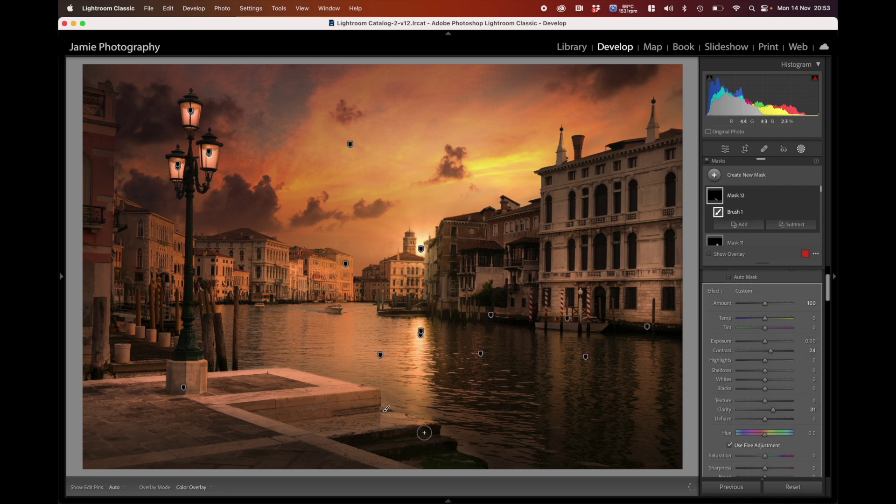
key("h")
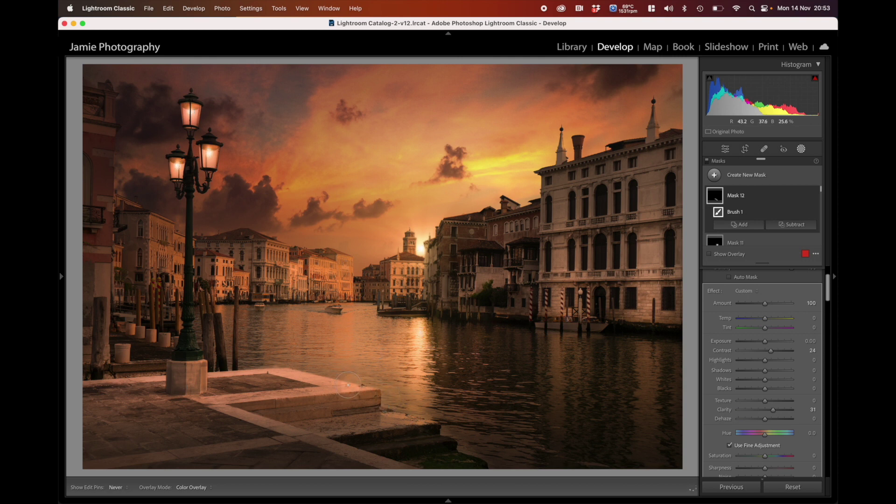
key("h")
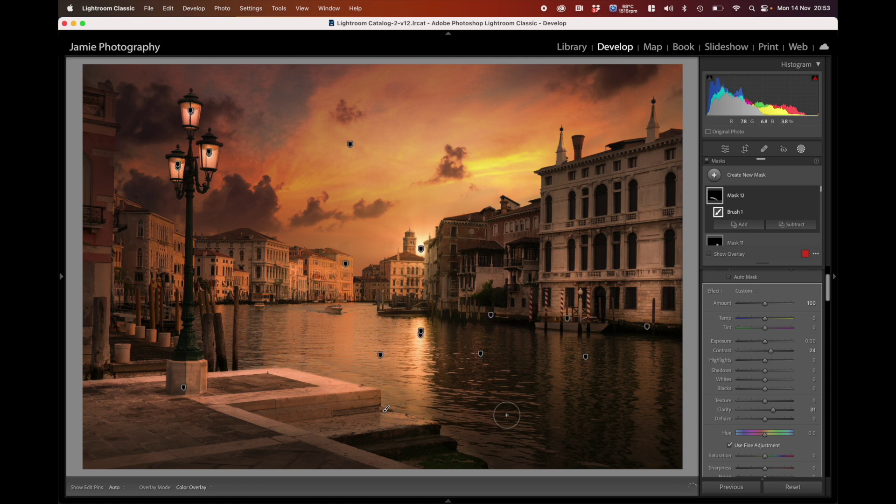
key("super+z")
key("super+z")
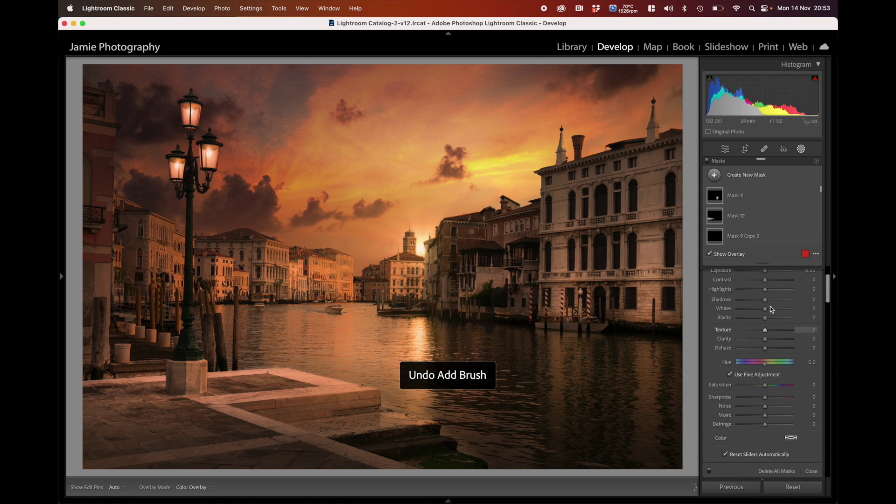
Create a brush mask with Size 9.0, Feather 93 and Flow 68, and paint along the quay's water edge and steps.
left_click(747, 175)
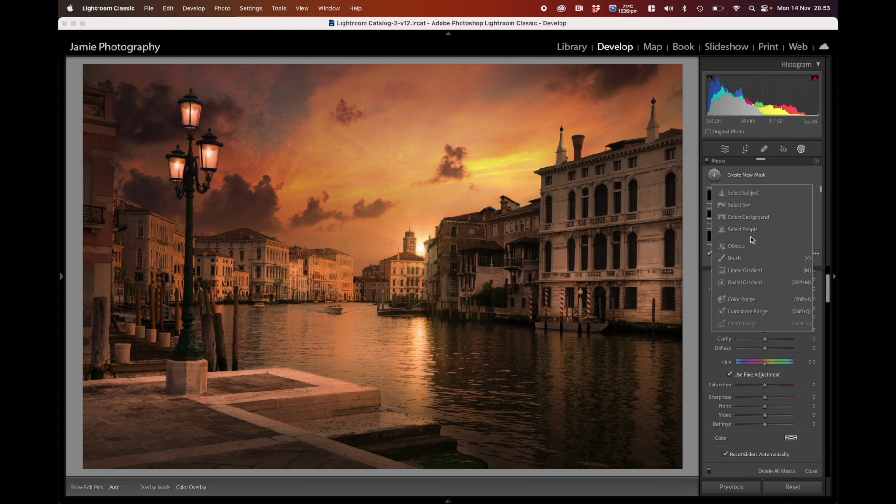
left_click(732, 258)
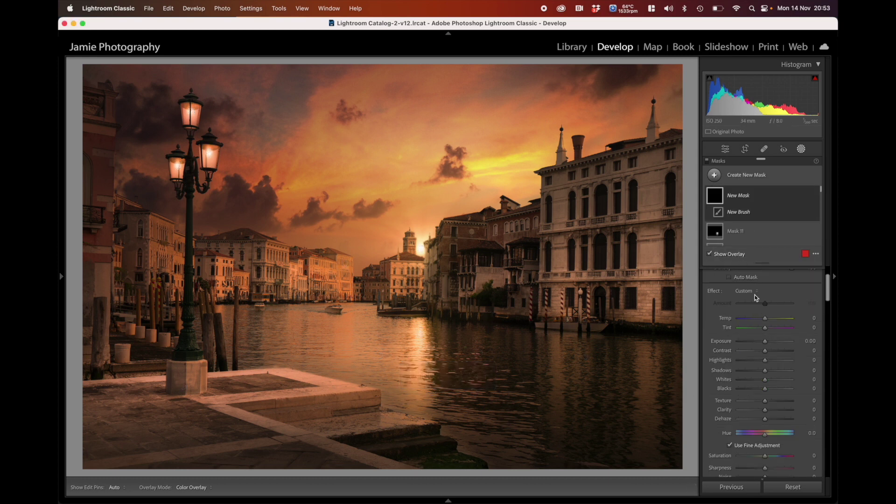
scroll(780, 286, "up", 3)
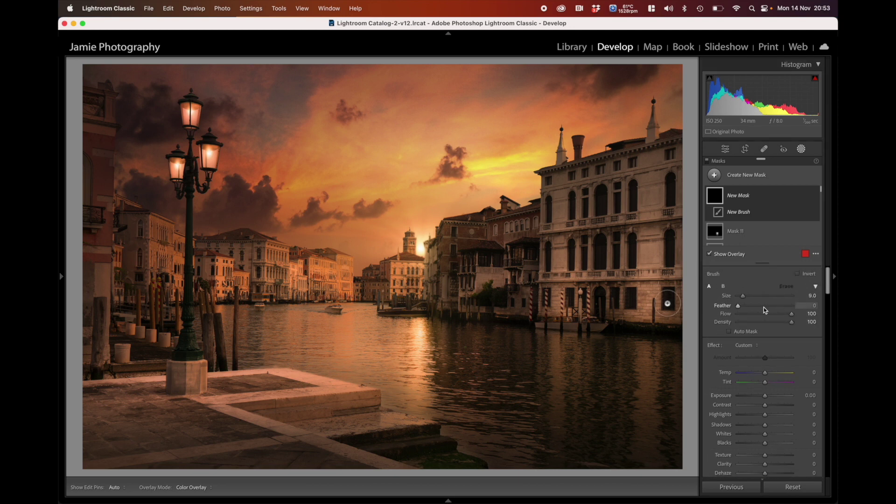
left_click_drag(783, 308, 775, 315)
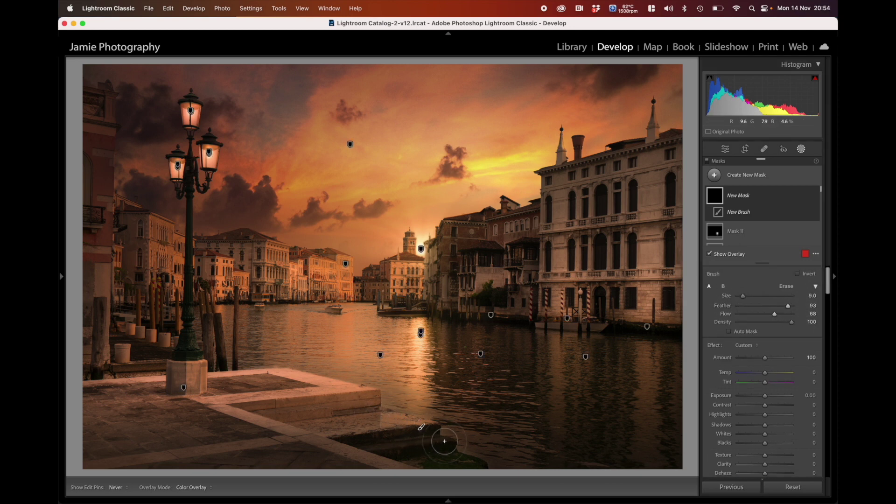
mouse_move(444, 441)
left_mouse_down()
mouse_move(481, 467)
mouse_move(360, 385)
mouse_move(261, 363)
left_mouse_up()
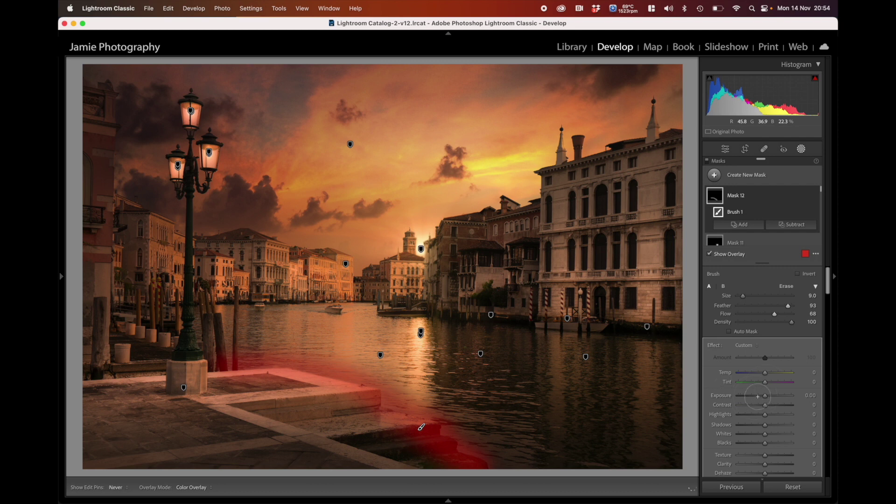
Set the quay edge mask's Contrast to 16 and Clarity to 10.
left_click_drag(766, 464, 775, 468)
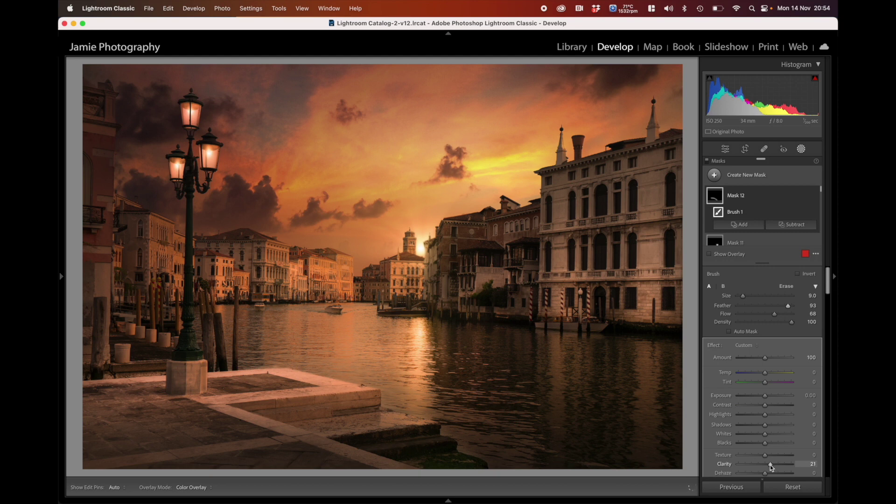
left_click_drag(762, 467, 769, 466)
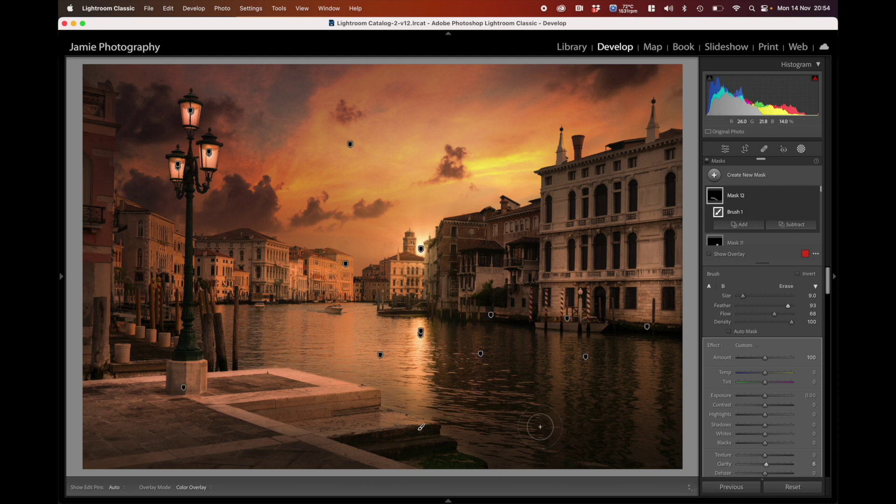
scroll(439, 323, "up", 1)
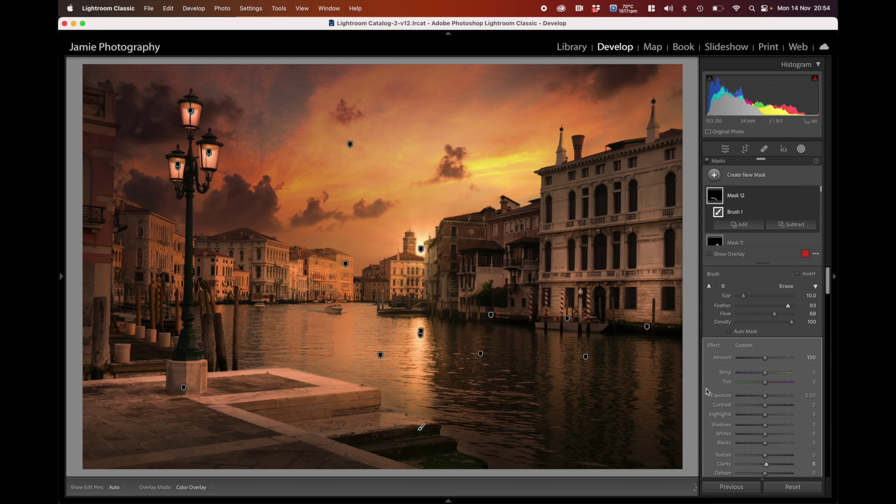
left_click_drag(769, 406, 771, 406)
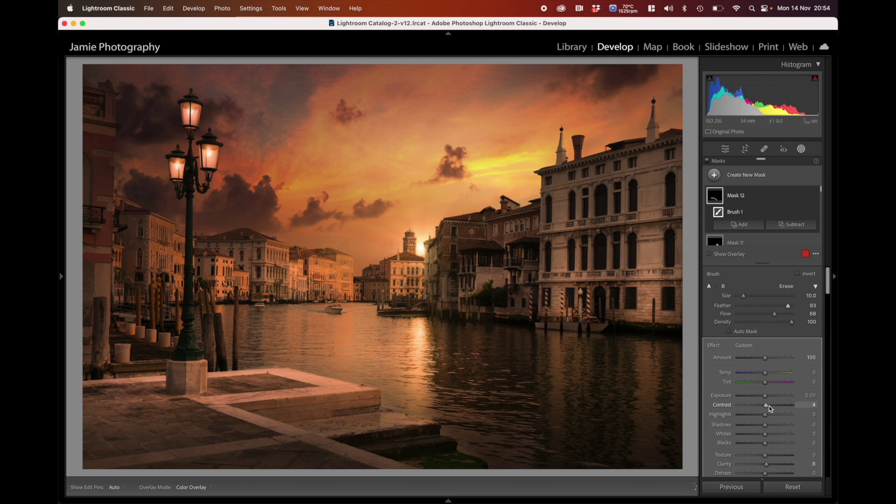
left_click_drag(766, 464, 768, 464)
key("h")
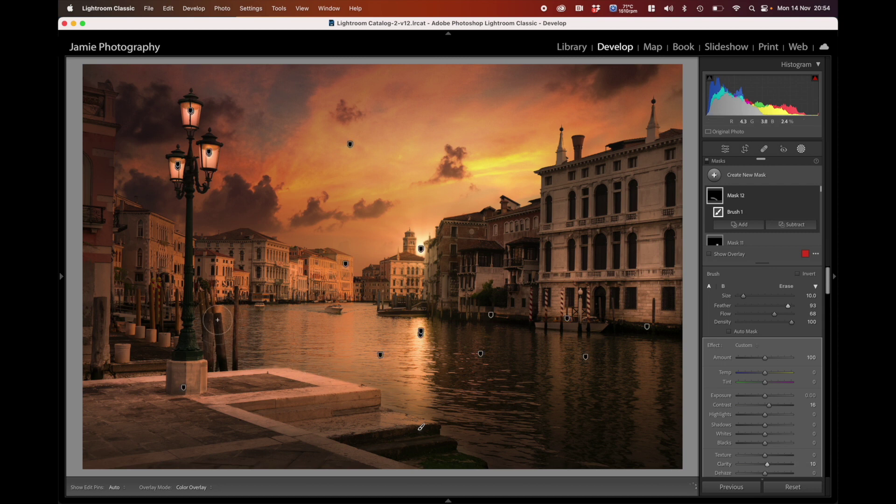
Extend the quay edge mask over the water and building bases with a Size 10.0 brush, checking with the mask pins hidden.
key("h")
key("h")
key("h")
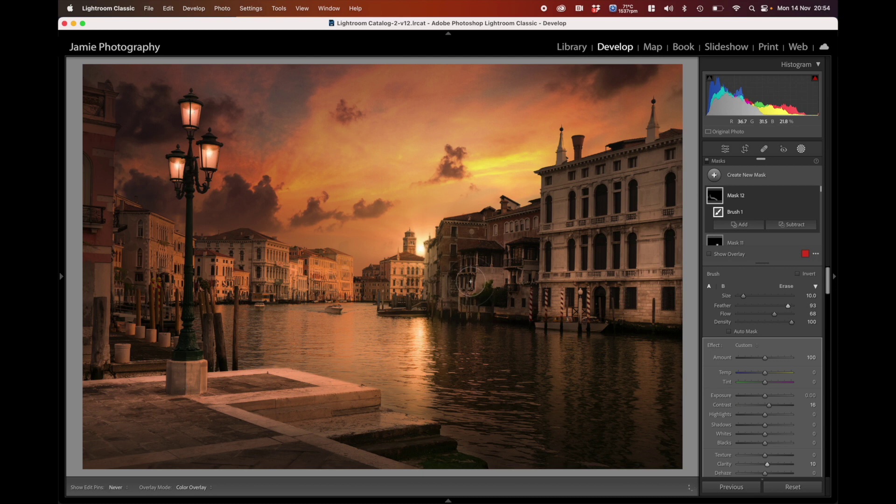
key("h")
key("h")
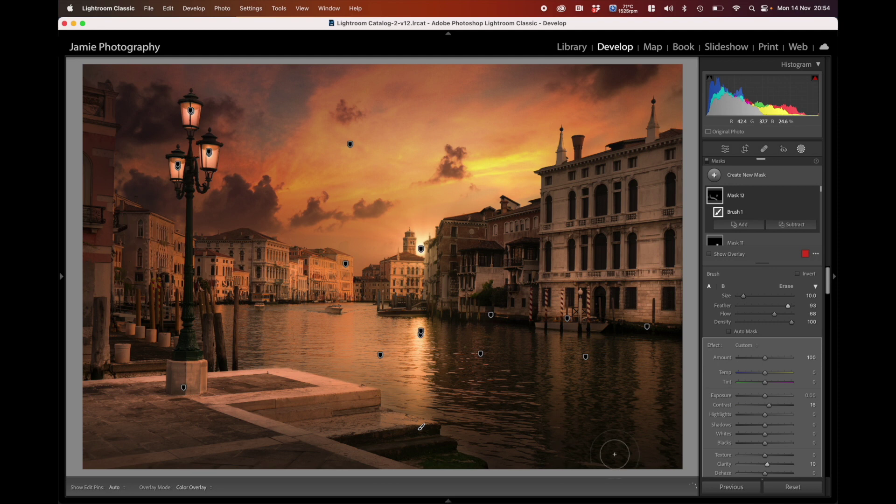
key("h")
key("h")
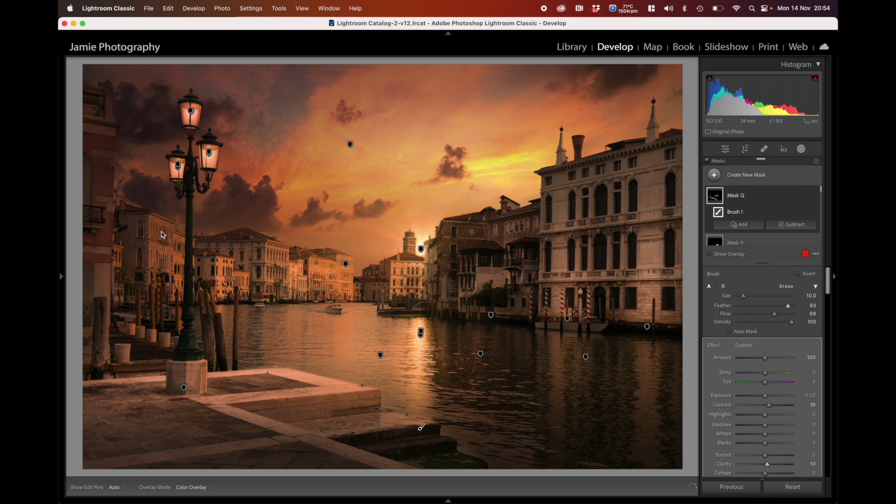
key("h")
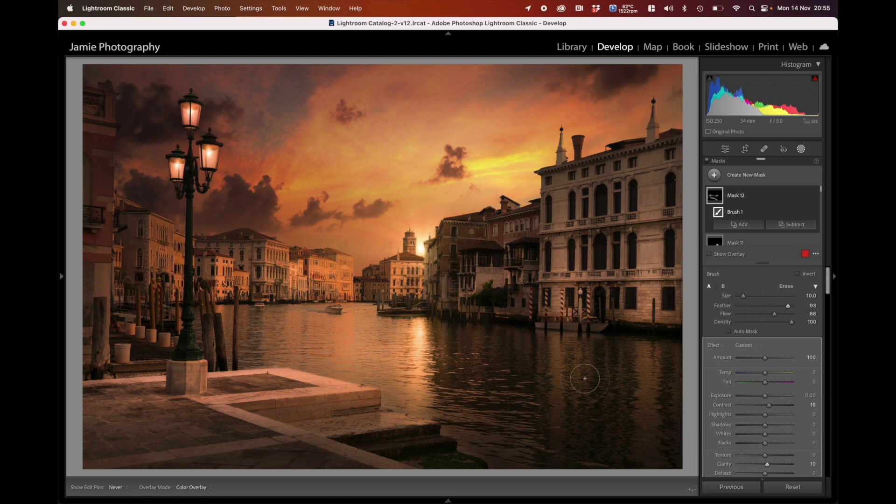
Reopen masking, reselect the brush mask Mask 12 and set its Texture to 13.
key("shift+w")
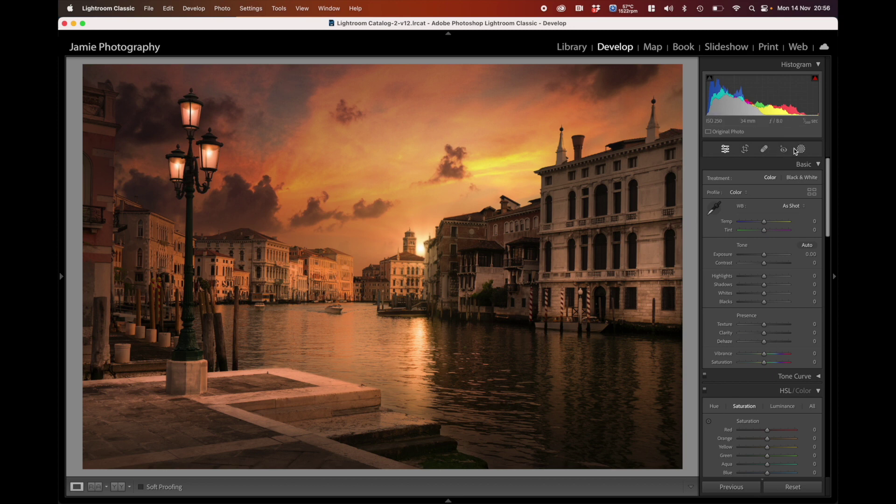
key("shift+w")
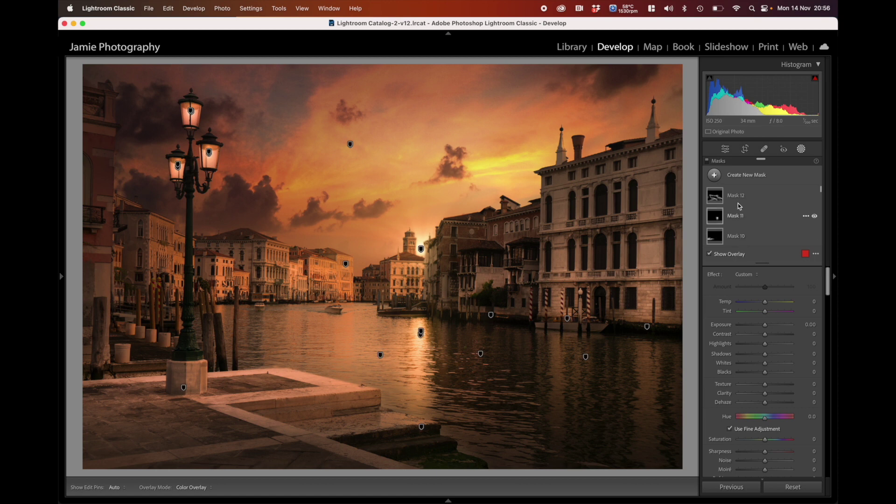
left_click(736, 177)
left_click(736, 176)
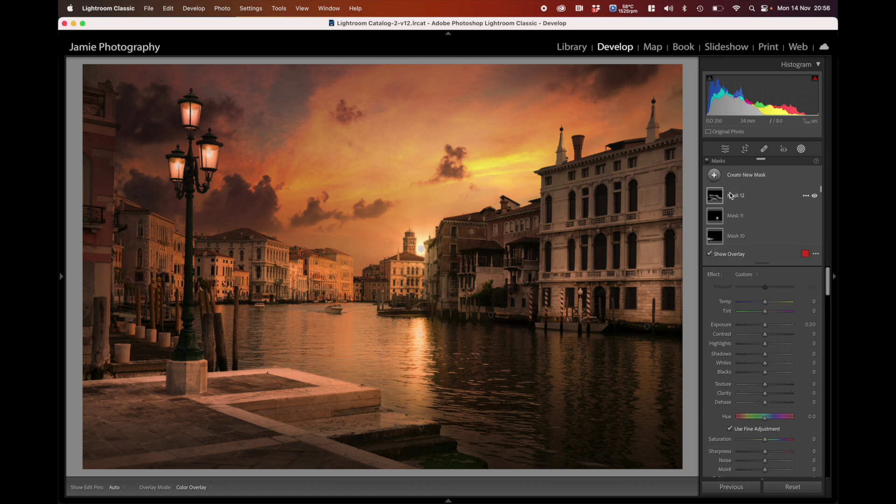
left_click(720, 198)
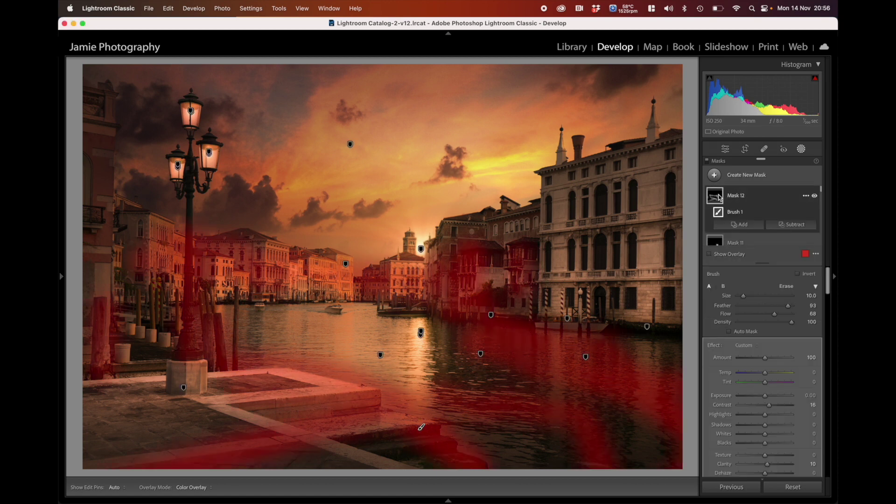
left_click(769, 458)
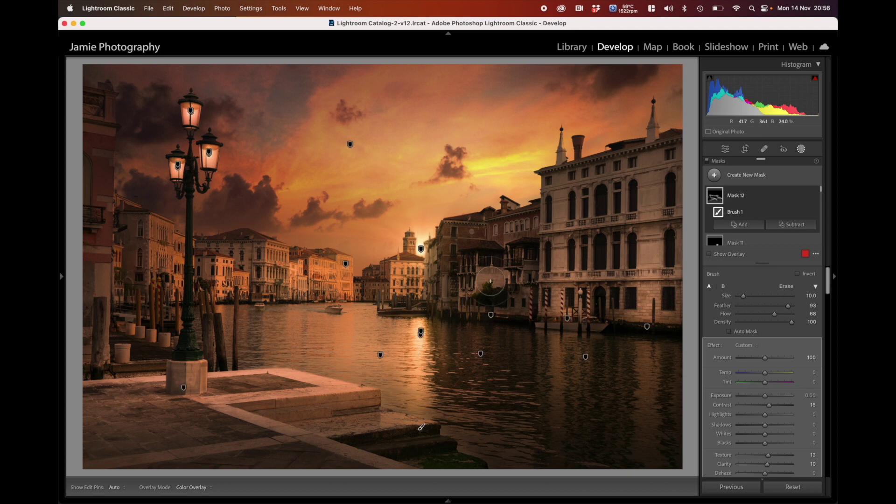
Paint Mask 12 along the upper facades of the buildings between the sun and the large palace with a Size 5.0 brush.
scroll(491, 275, "down", 8)
scroll(494, 234, "up", 3)
left_click_drag(493, 228, 547, 229)
key("h")
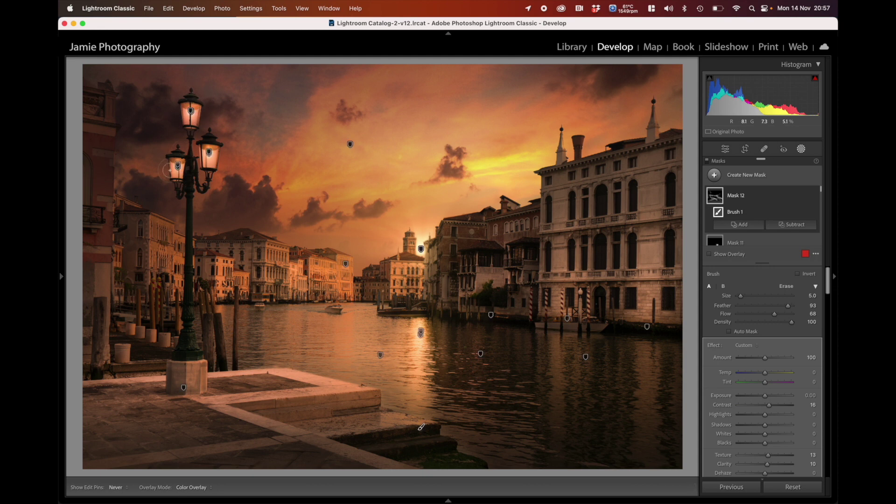
key("h")
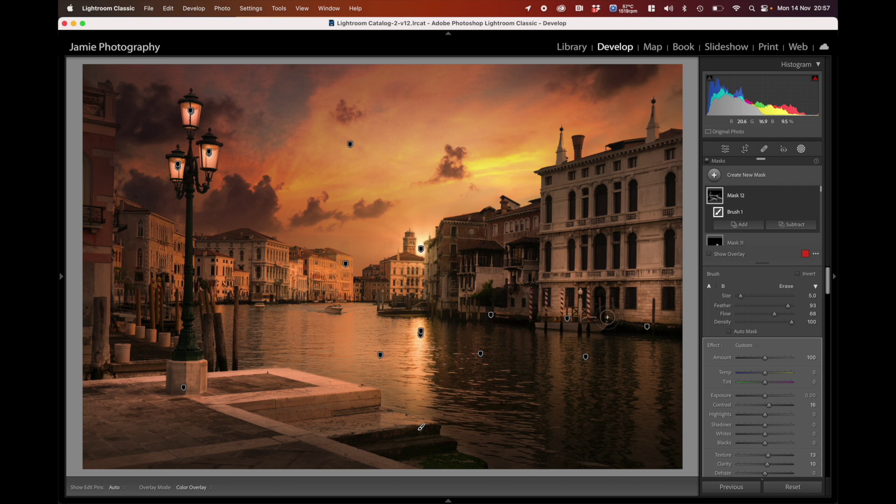
Set the whole photo's Shadows to +22, Vibrance to +14 and Saturation to +4.
left_click(801, 150)
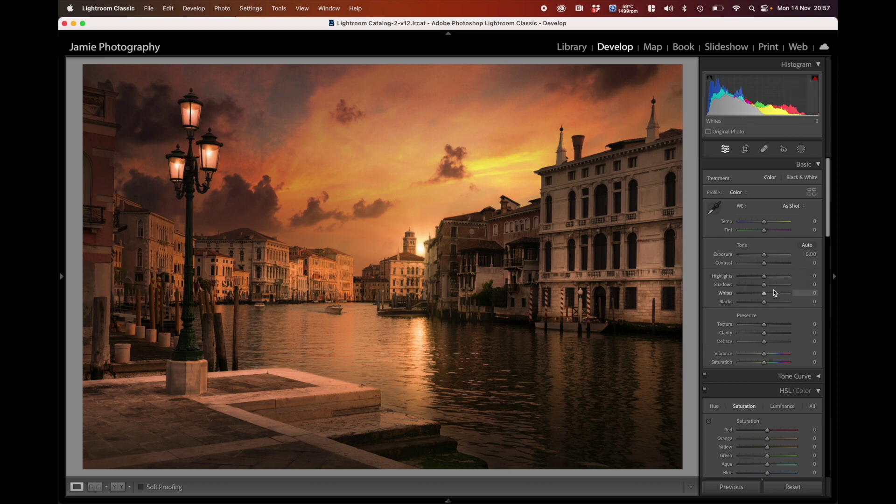
mouse_move(766, 285)
left_mouse_down()
mouse_move(779, 288)
mouse_move(754, 278)
mouse_move(776, 280)
mouse_move(766, 288)
mouse_move(766, 280)
left_mouse_up()
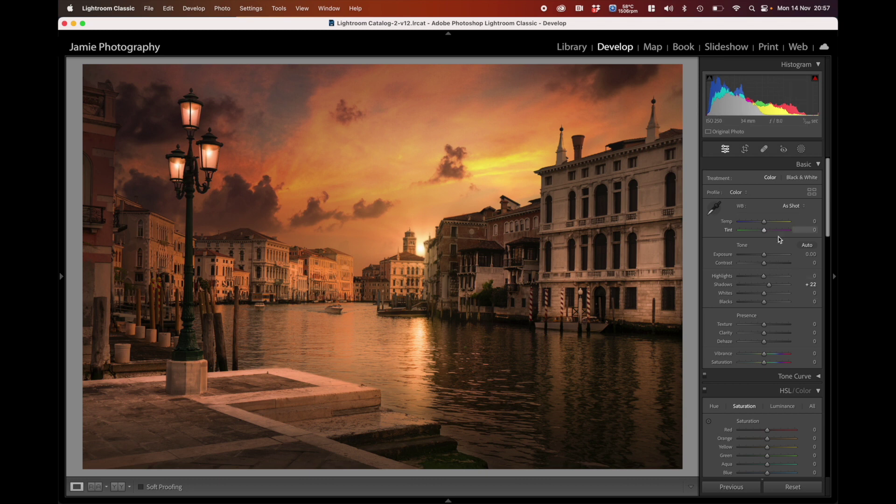
left_click(756, 363)
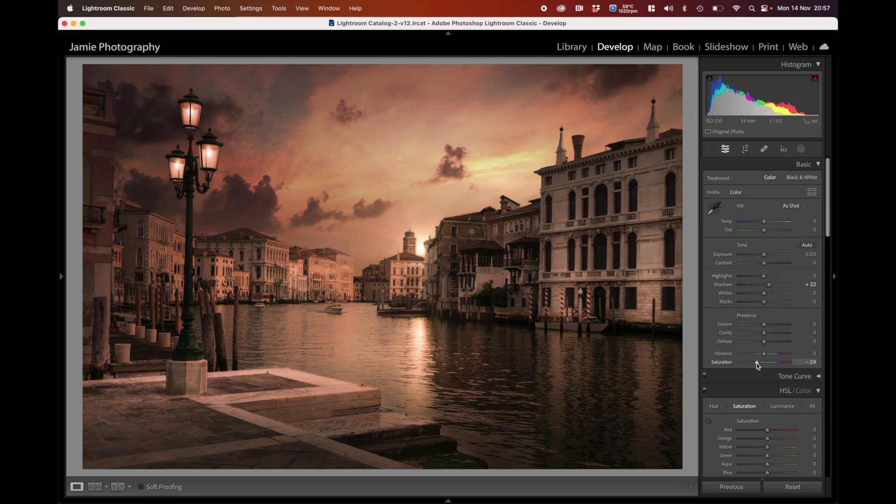
mouse_move(759, 367)
left_mouse_down()
mouse_move(777, 351)
mouse_move(767, 363)
left_mouse_up()
left_click_drag(766, 354, 768, 355)
Adjust the HSL Saturation to Red +12, Orange -17, Yellow -25, Blue +25 and Purple -10.
scroll(783, 383, "down", 2)
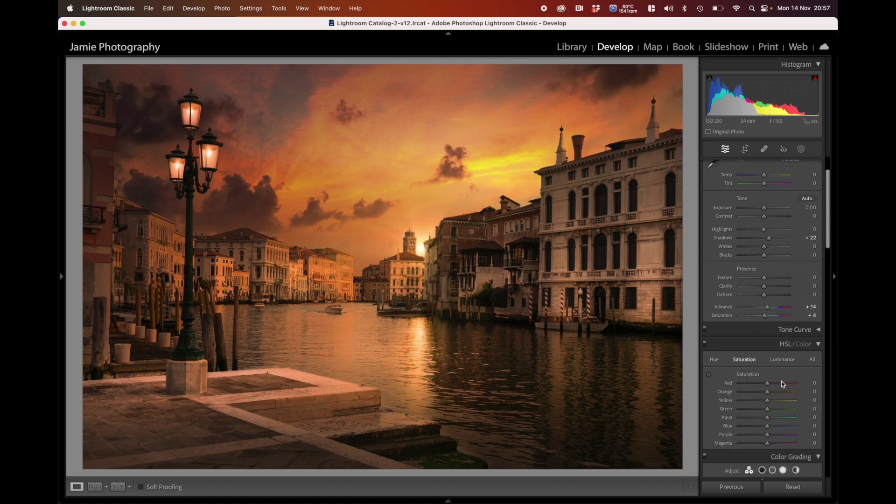
scroll(784, 384, "down", 3)
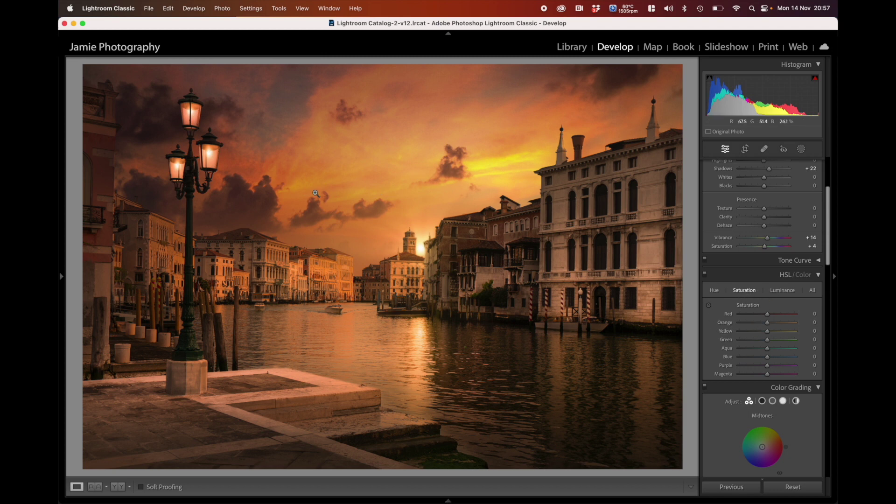
left_click_drag(764, 326, 760, 323)
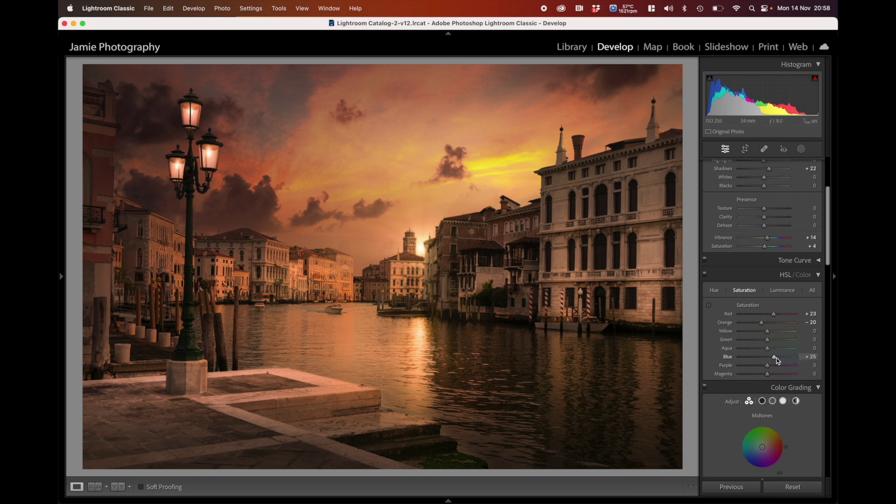
left_click_drag(768, 331, 762, 329)
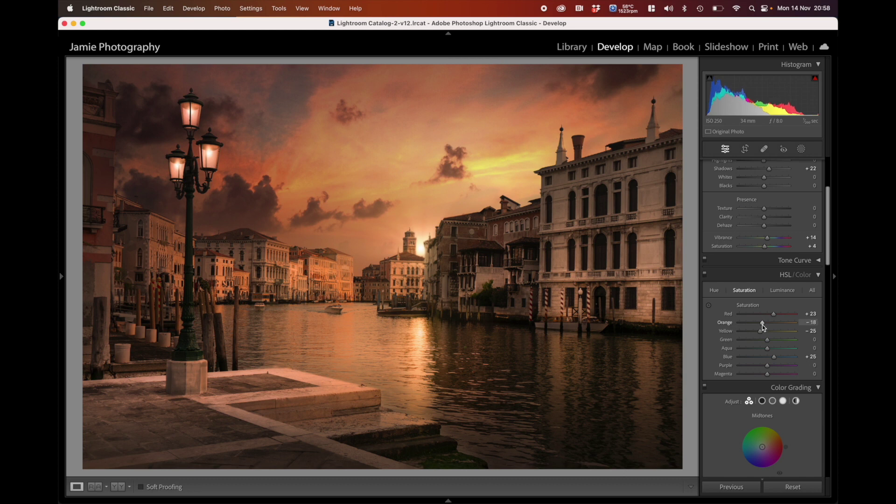
left_click_drag(773, 314, 775, 316)
left_click_drag(767, 367, 766, 367)
Brighten the whole photo with Exposure +0.25 and Contrast +4.
scroll(761, 303, "up", 5)
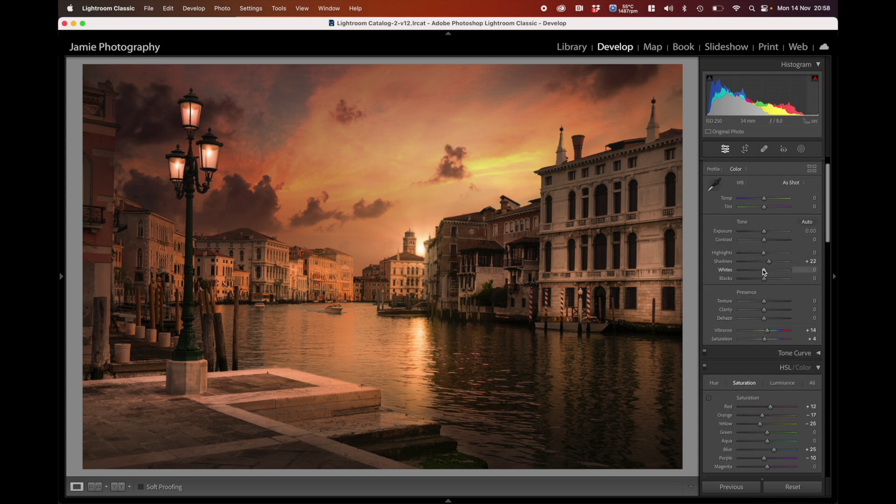
left_click_drag(764, 255, 766, 263)
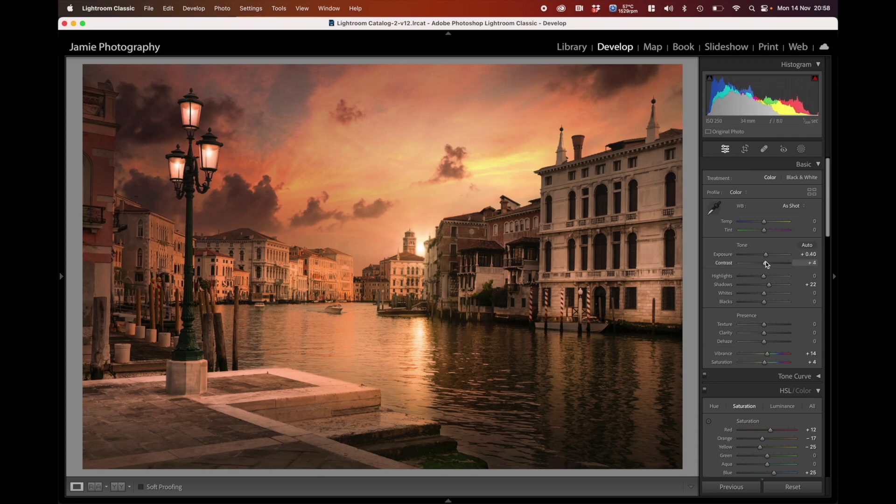
key("Down")
key("Down")
key("Down")
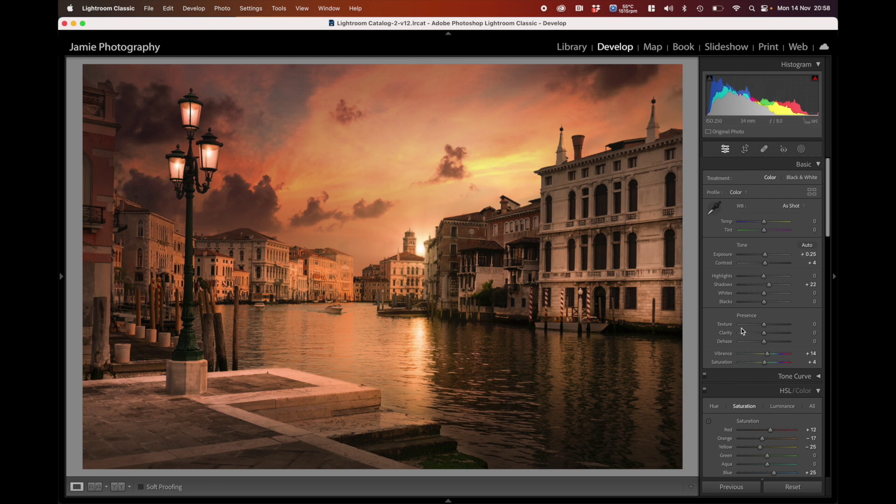
Add a Highlight Priority post-crop vignette with Amount -12 and Feather 100.
scroll(763, 356, "down", 10)
scroll(763, 357, "down", 4)
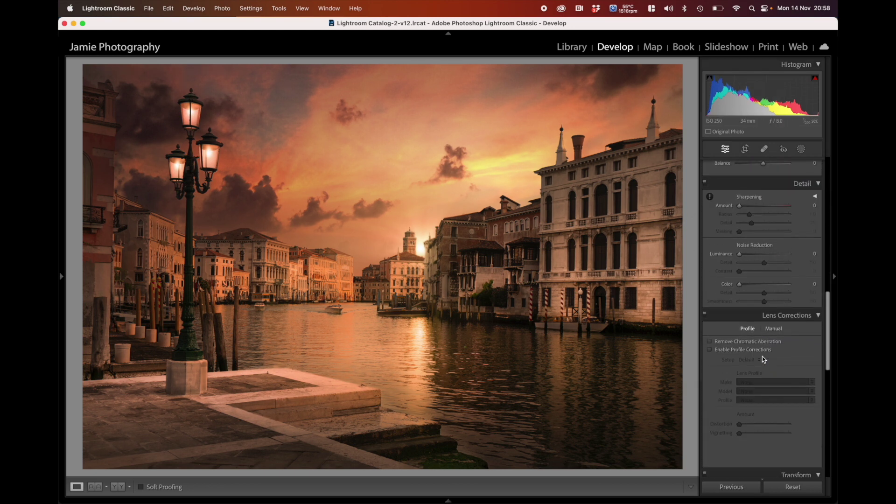
scroll(763, 336, "up", 5)
scroll(770, 330, "down", 1)
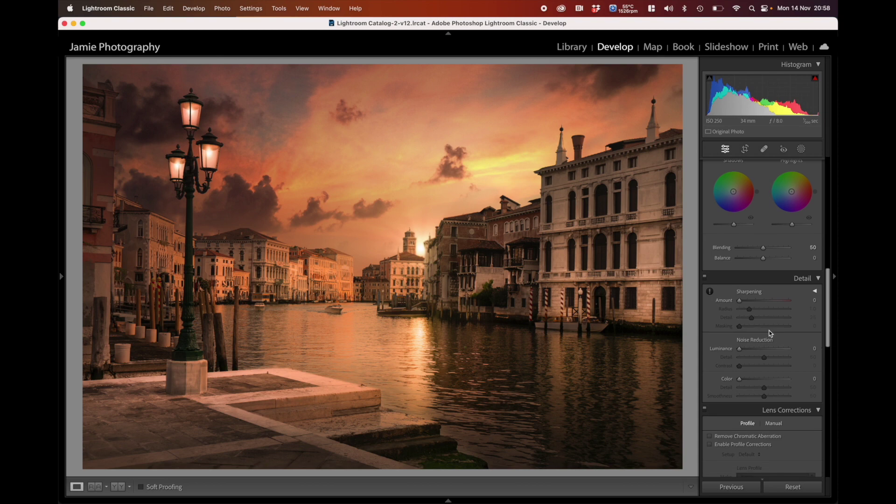
scroll(769, 332, "down", 7)
scroll(769, 332, "down", 1)
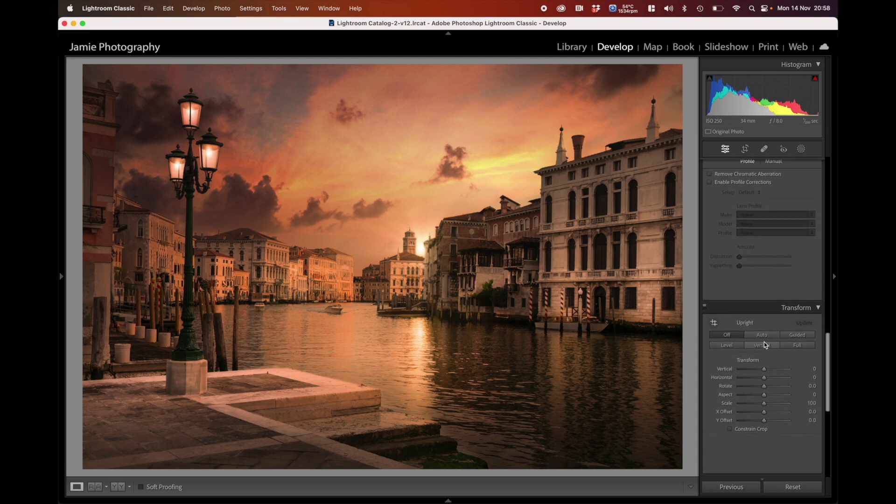
scroll(792, 312, "down", 6)
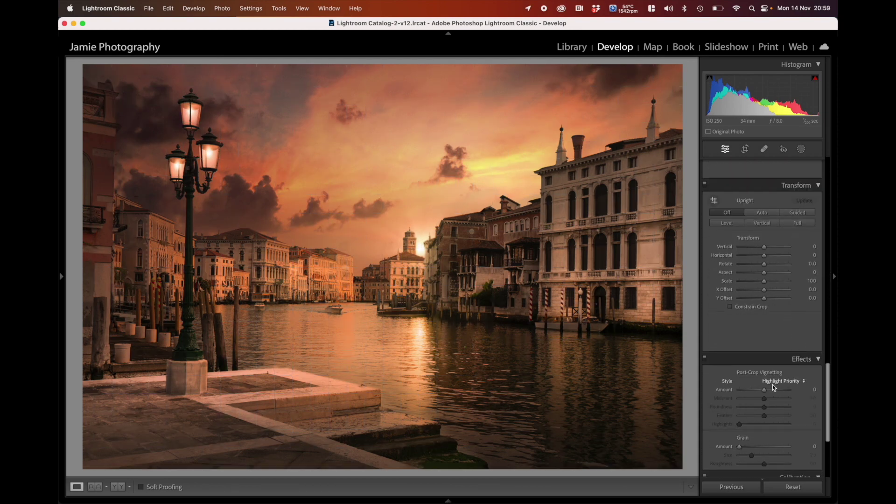
scroll(789, 363, "down", 3)
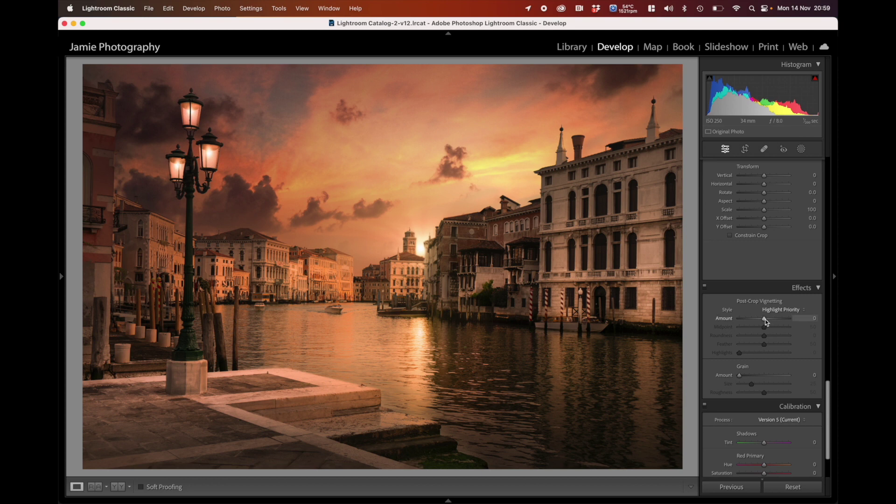
left_click_drag(766, 321, 794, 346)
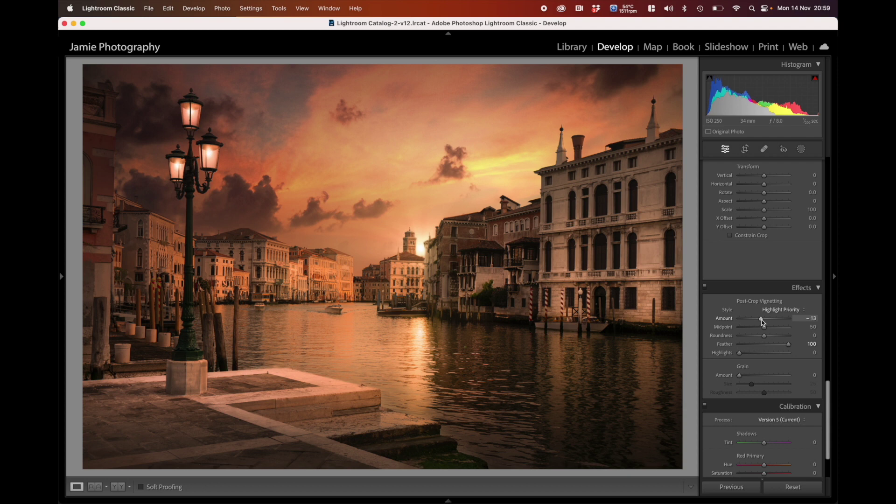
Create a new brush mask with Contrast 4 and Clarity 19.
scroll(762, 321, "up", 1)
scroll(744, 316, "up", 3)
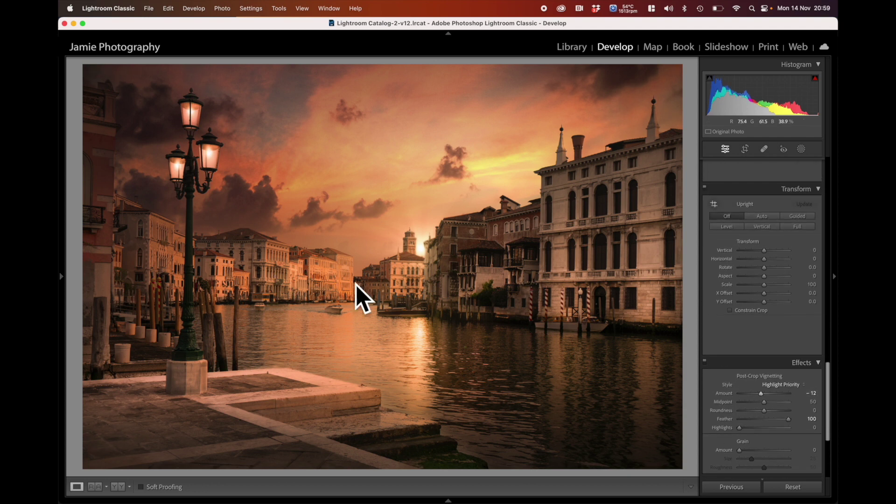
scroll(766, 215, "up", 10)
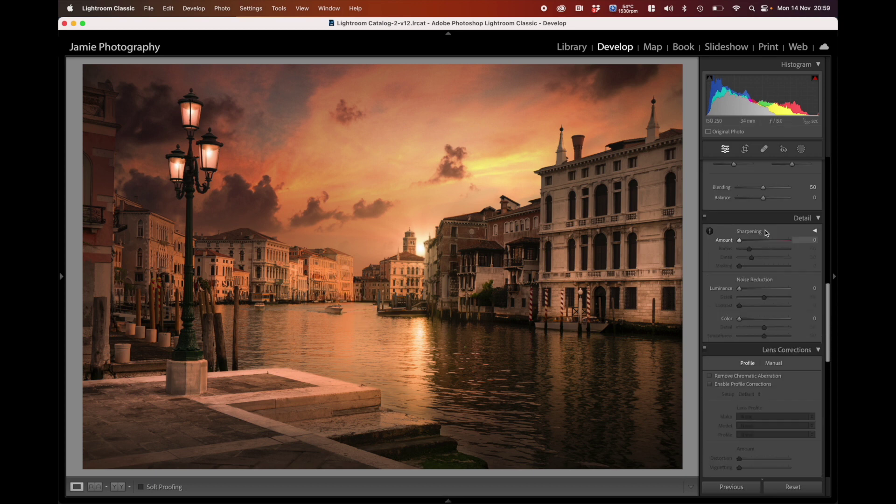
left_click(802, 150)
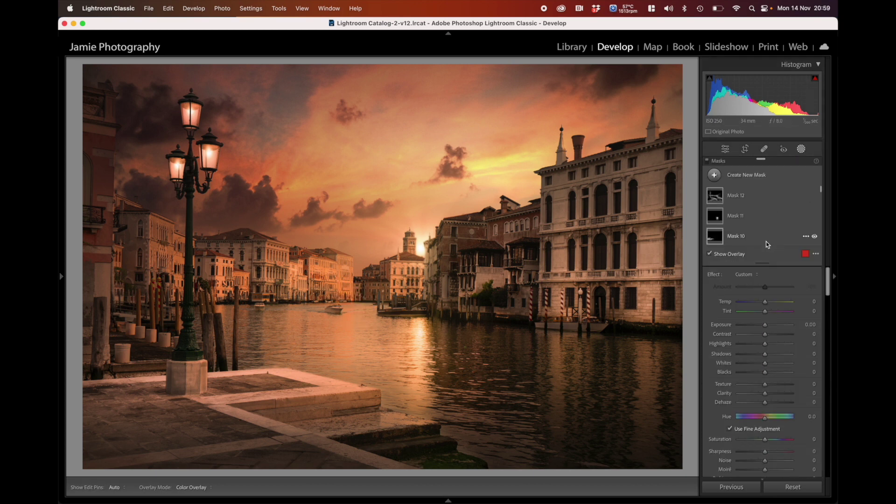
left_click(721, 178)
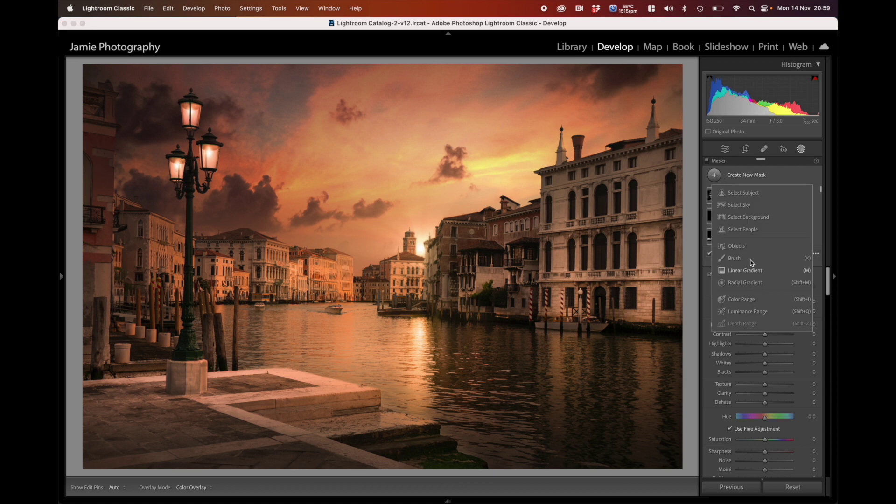
left_click(737, 271)
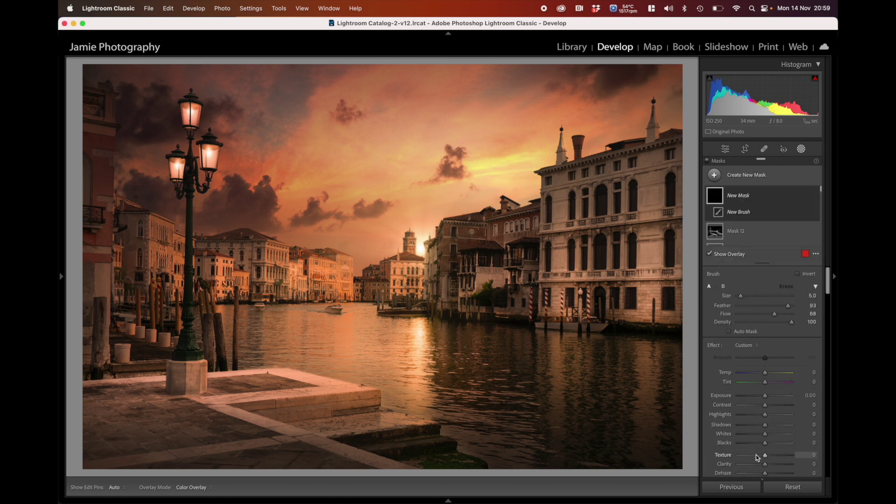
left_click_drag(766, 464, 771, 465)
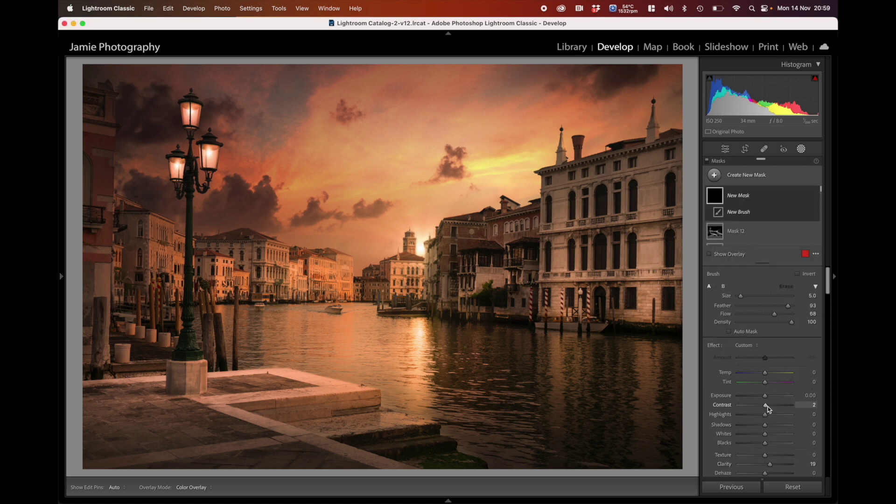
left_click_drag(767, 406, 769, 406)
Paint the new mask across the waterfront buildings along the horizon with a Size 14.0 brush and hide the mask pins.
scroll(303, 286, "up", 5)
mouse_move(267, 274)
left_mouse_down()
mouse_move(419, 289)
mouse_move(472, 244)
mouse_move(446, 317)
left_mouse_up()
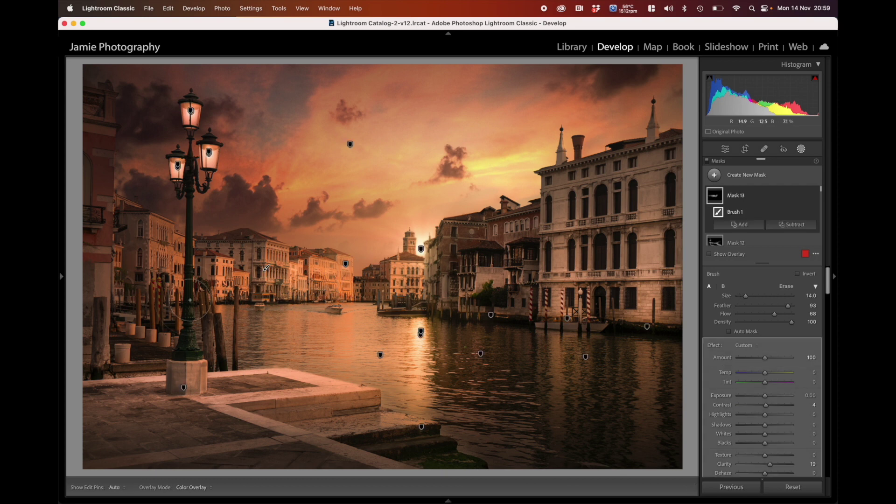
key("h")
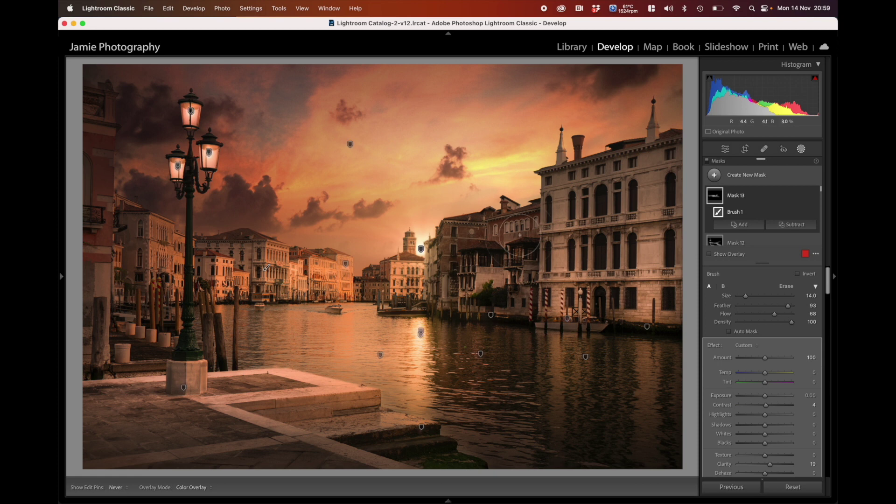
Lower the Exposure of the radial gradient in Mask 4, over the far-right canal edge, to 1.69.
mouse_move(520, 235)
left_mouse_down()
mouse_move(528, 264)
mouse_move(559, 288)
mouse_move(601, 297)
left_mouse_up()
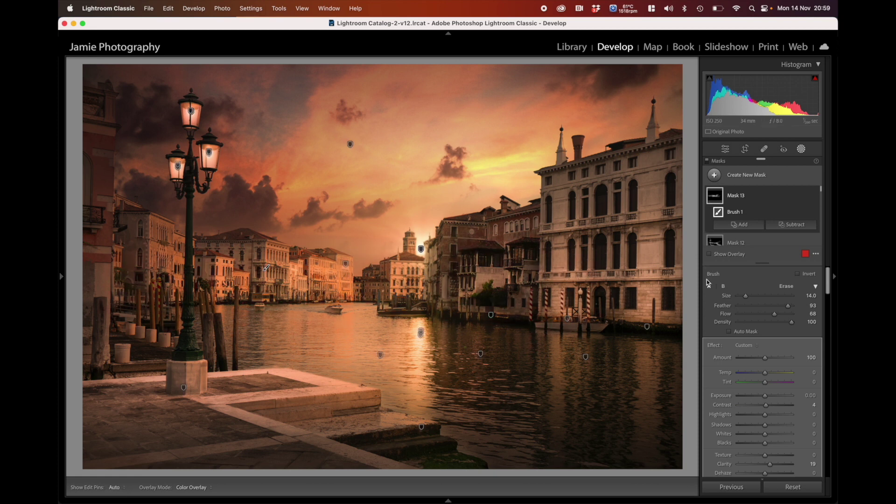
left_click(647, 326)
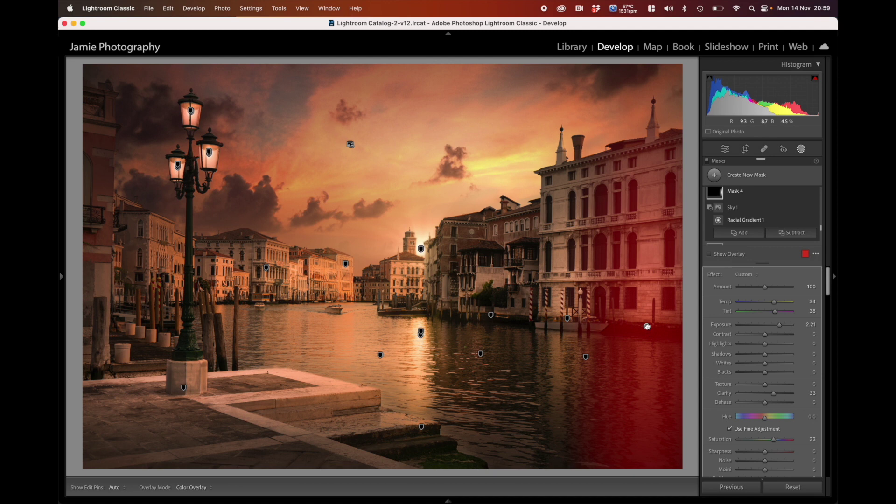
left_click_drag(780, 354, 775, 356)
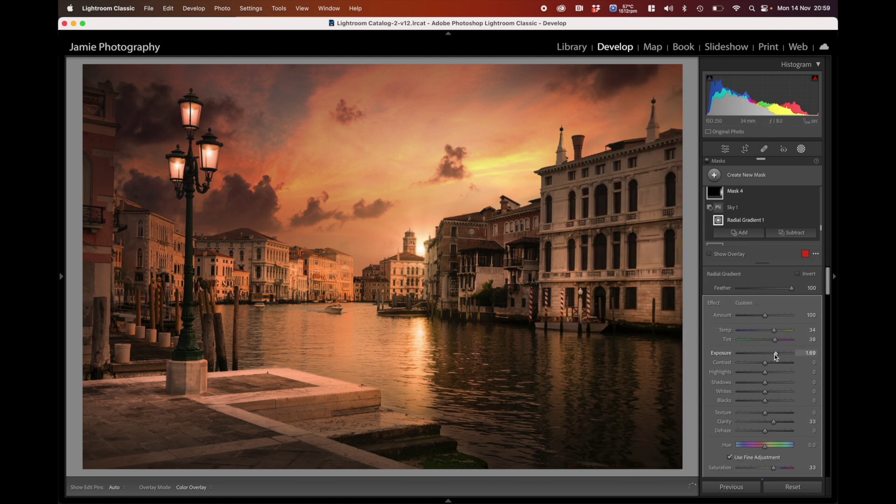
Set the Exposure of the radial gradient mask around the palace's striped mooring poles to 1.09 and close masking.
left_click(567, 319)
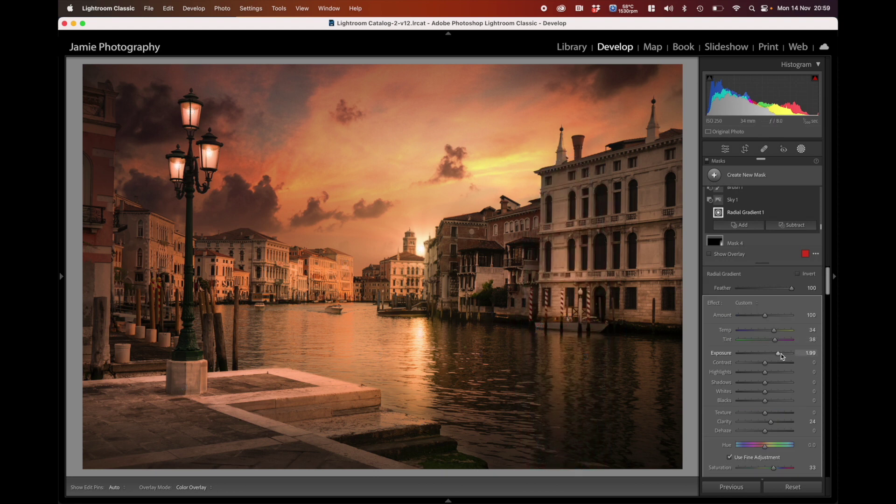
left_click_drag(779, 356, 772, 356)
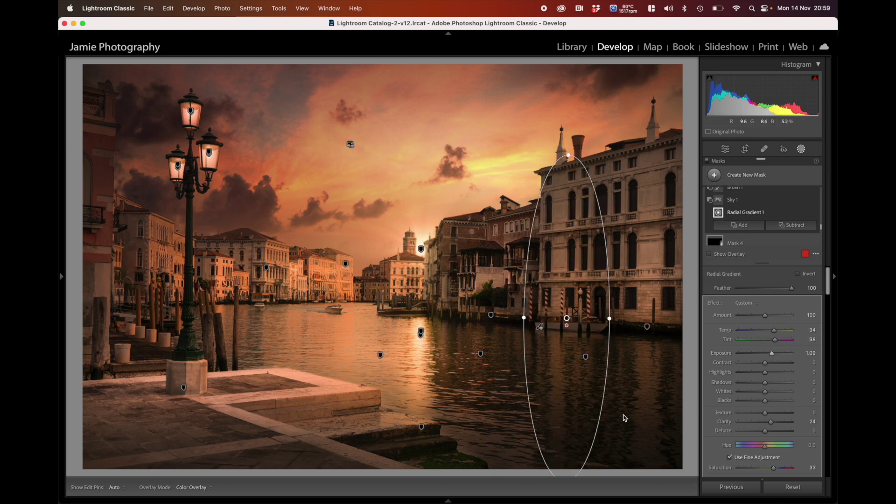
left_click(802, 149)
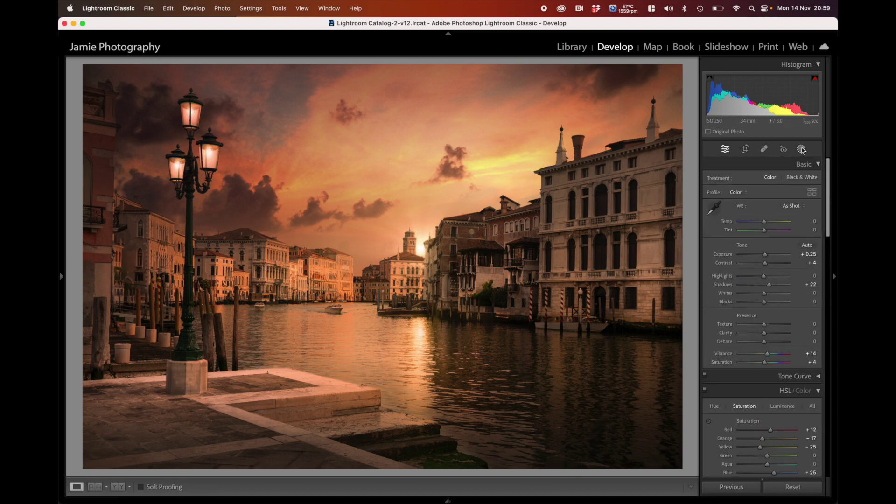
Examine the edited photo in full-screen preview and return to the Develop workspace.
key("f")
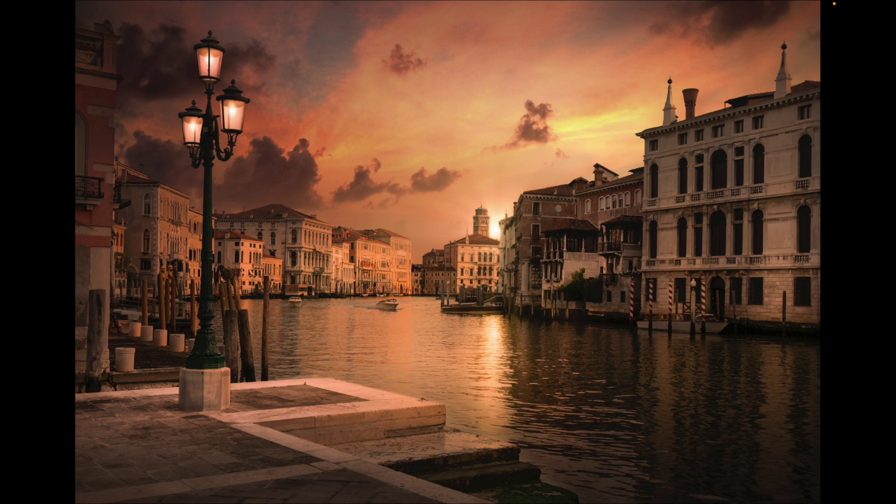
key("f")
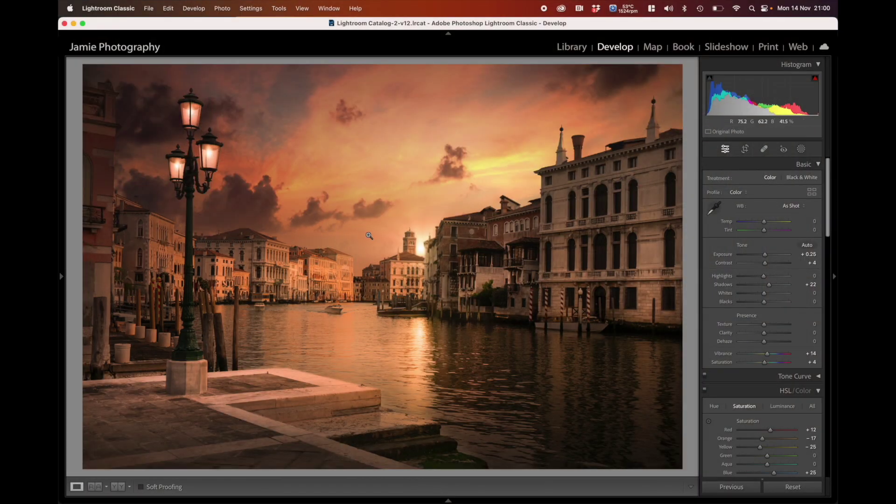
Collapse the User Presets, Natural Drama Black & White and Natural Drama Color groups, along with the whole preset list.
mouse_move(61, 277)
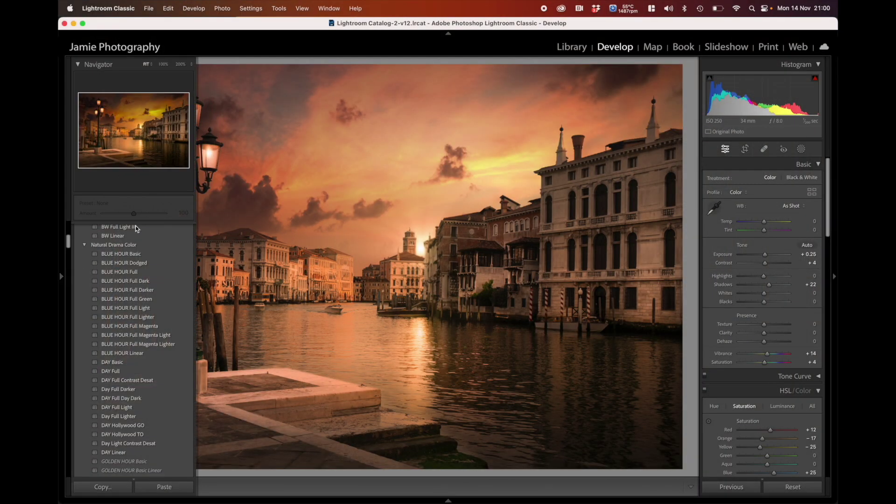
scroll(117, 280, "up", 8)
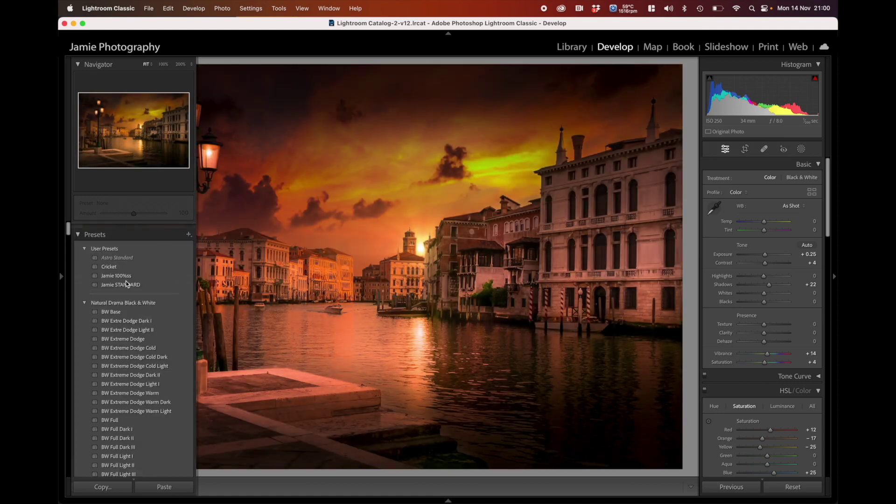
left_click(85, 242)
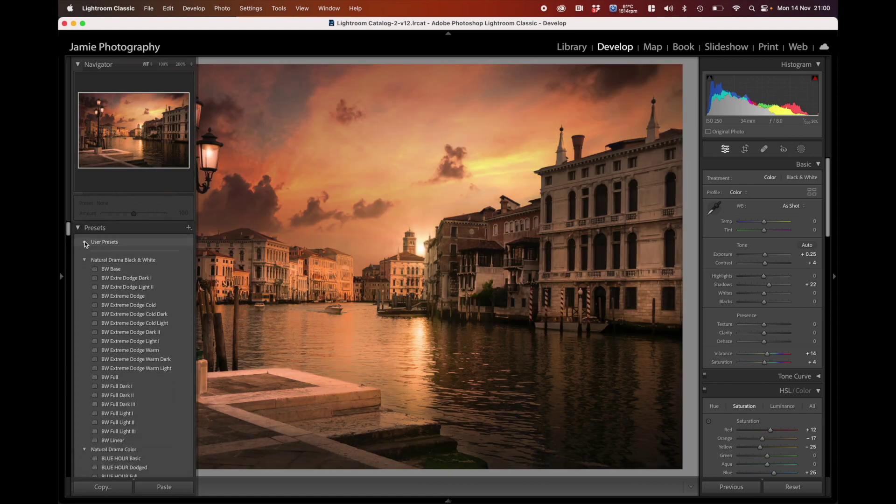
left_click(84, 260)
left_click(84, 271)
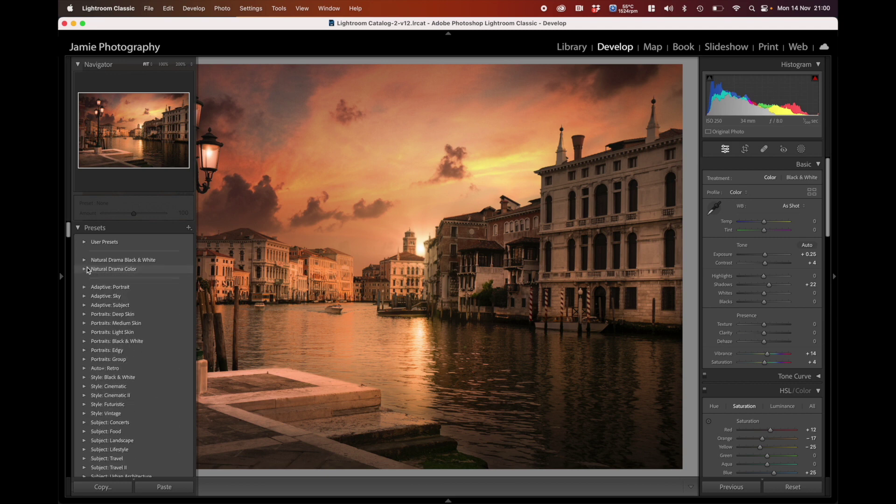
left_click(78, 228)
Compare the earliest Add Radial Gradient history state with the latest Update Exposure Adjustment state, ending on the latest one.
scroll(114, 296, "down", 15)
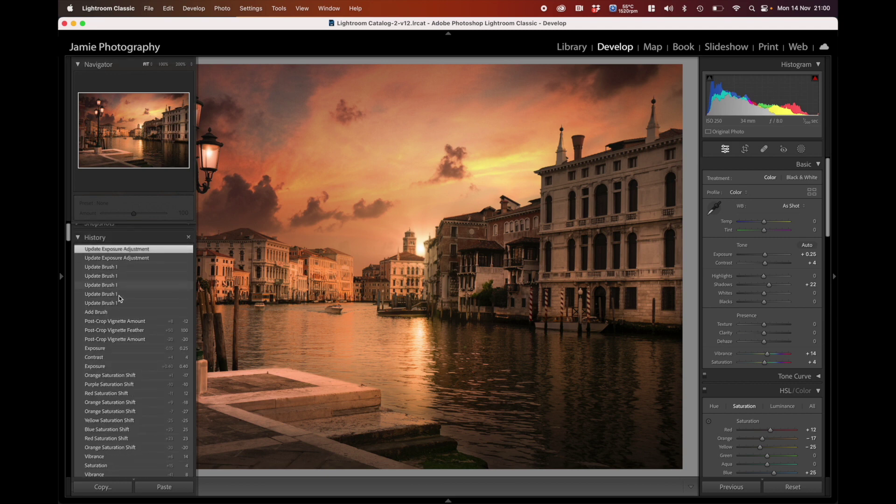
scroll(108, 330, "down", 20)
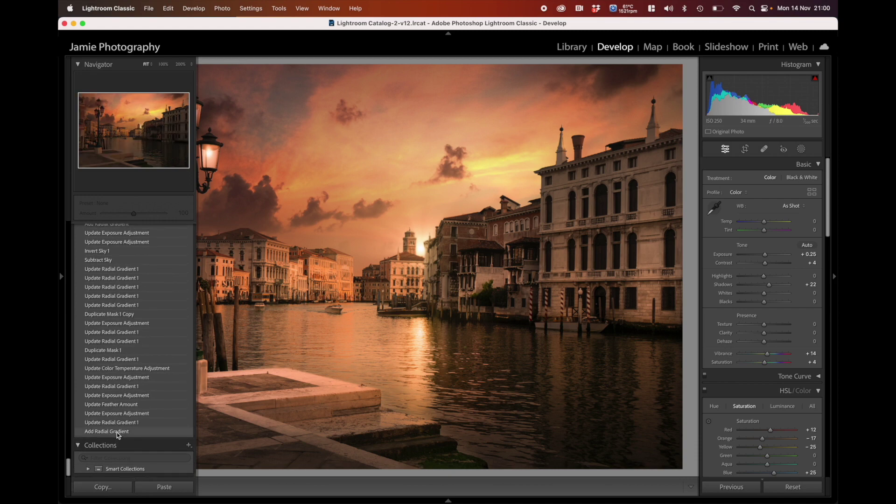
left_click(117, 433)
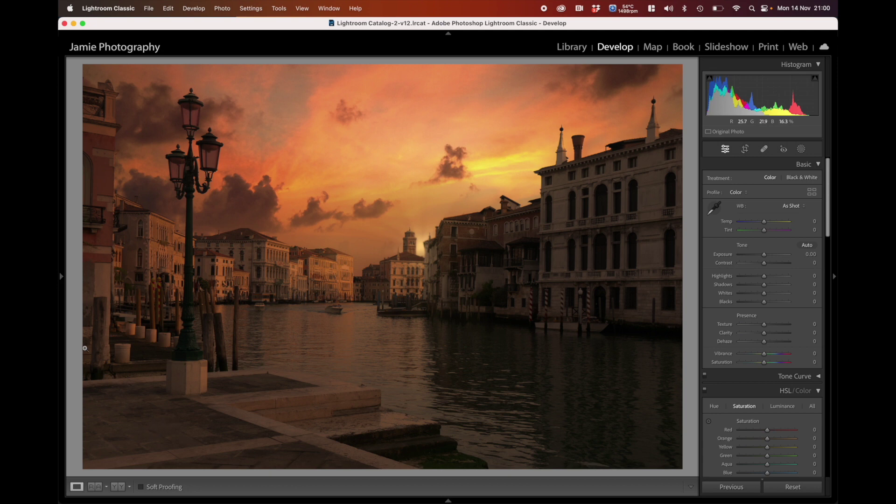
mouse_move(60, 278)
scroll(110, 304, "up", 15)
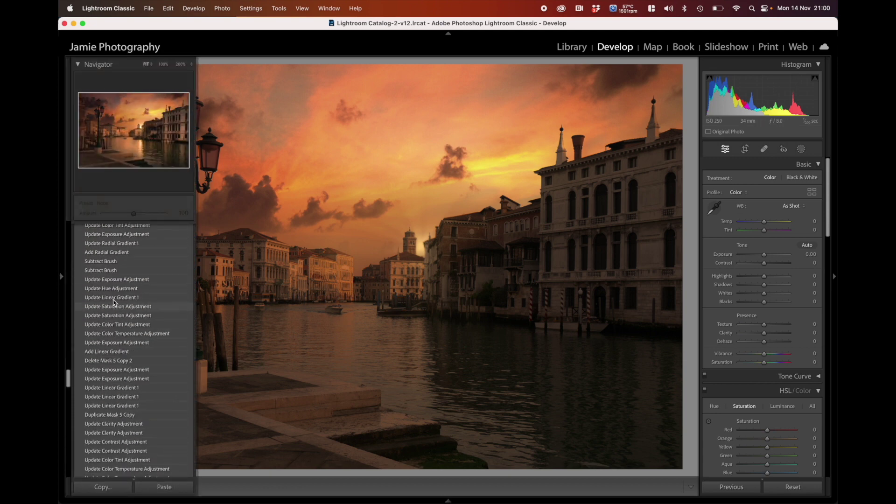
scroll(117, 295, "up", 10)
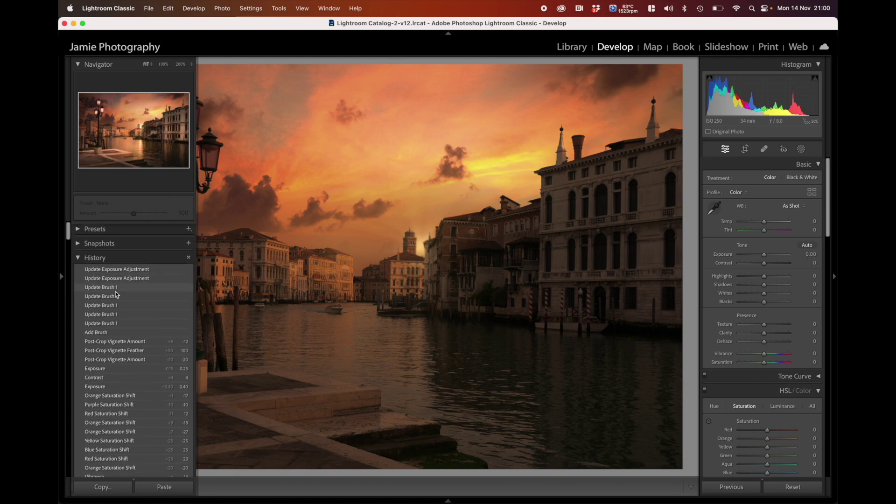
left_click(117, 268)
Compare the original daytime canal photo with the finished sunset version, ending on the sunset version.
left_click(448, 501)
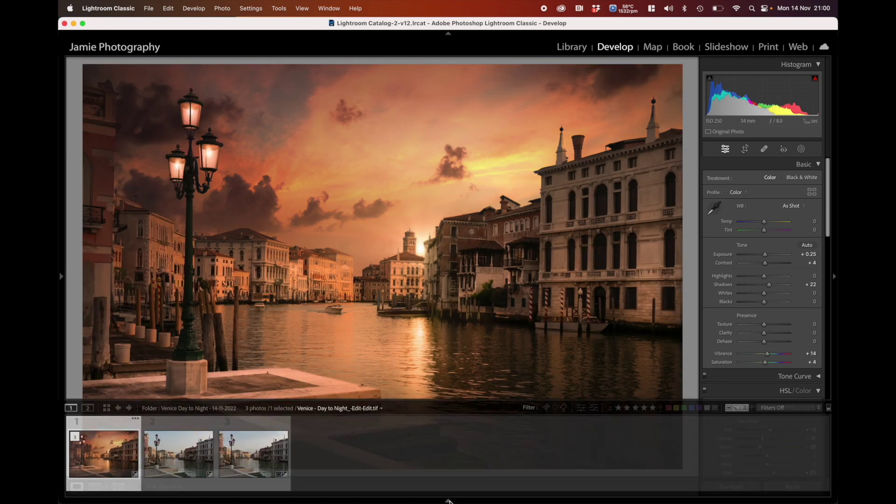
left_click(288, 473)
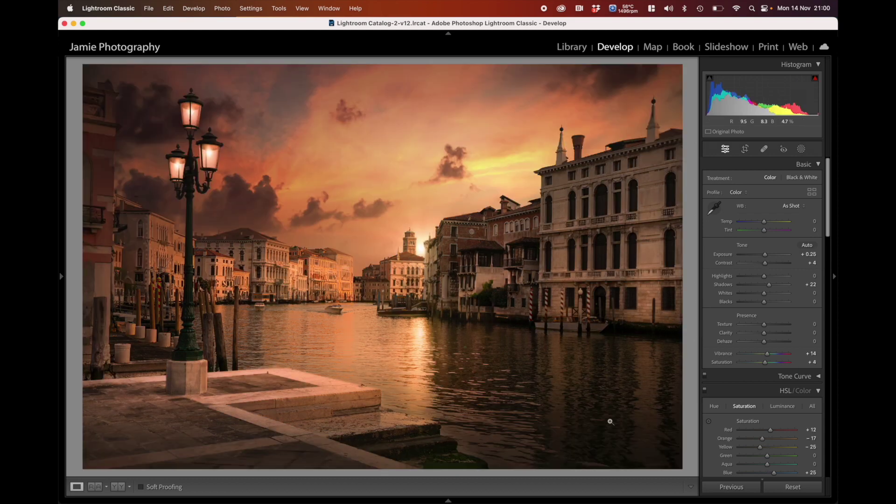
mouse_move(447, 498)
key("super+shift+r")
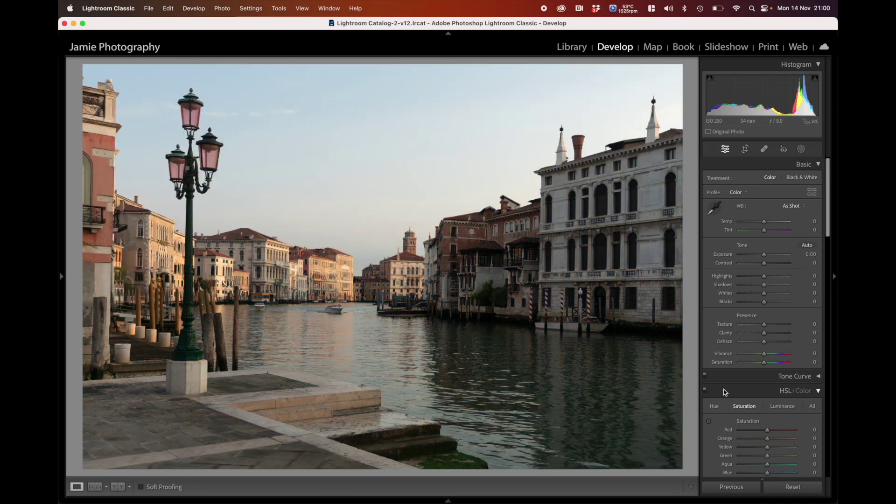
key("super+z")
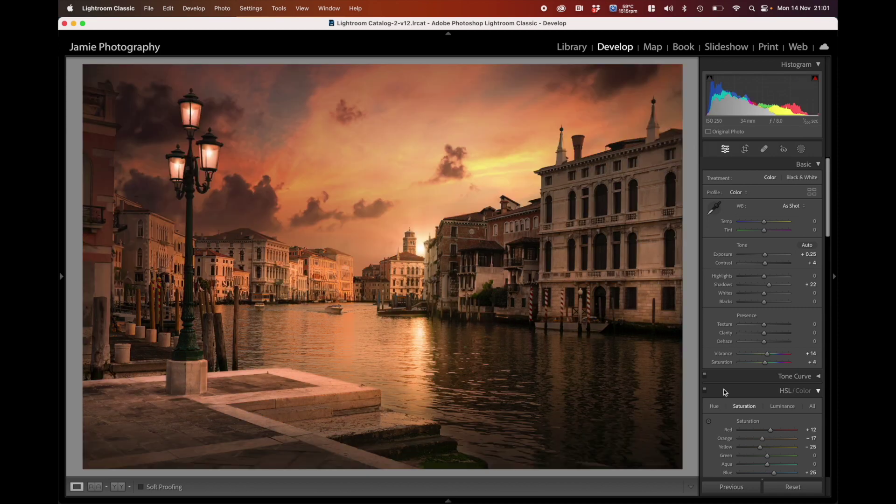